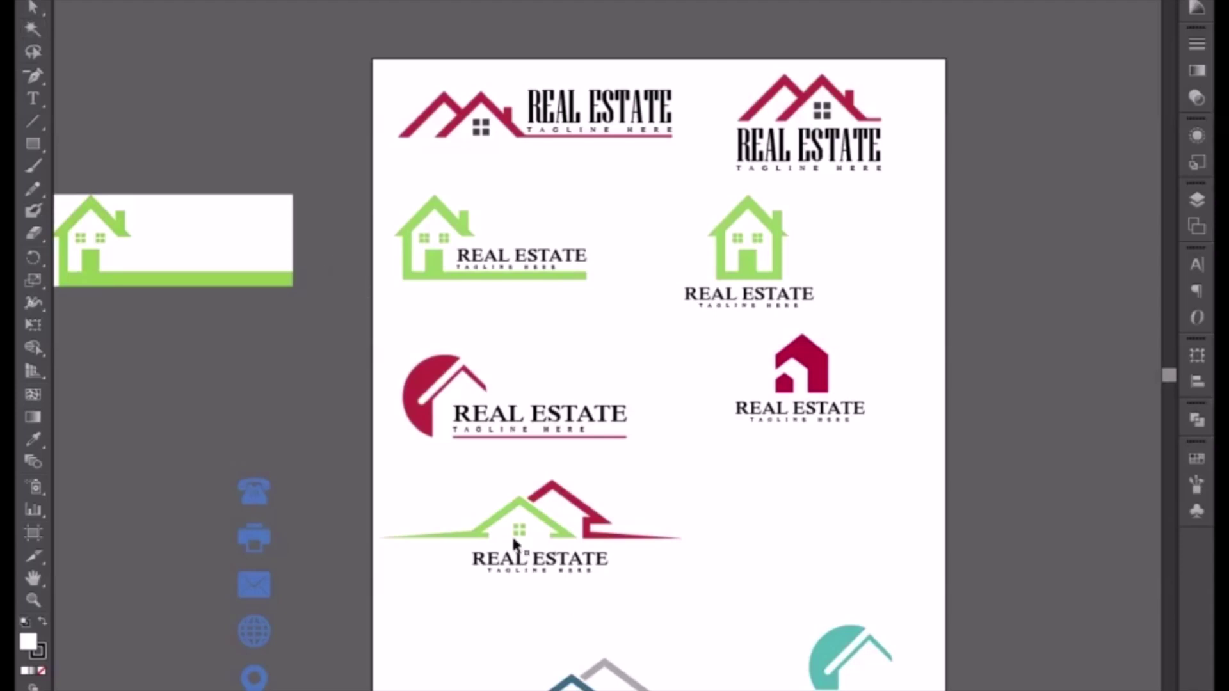
Copy the green and red house REAL ESTATE logo into the travel flyer document and enlarge it beside the page
{"action": "left_click_drag", "start_coordinate": [479, 489], "coordinate": [601, 579]}
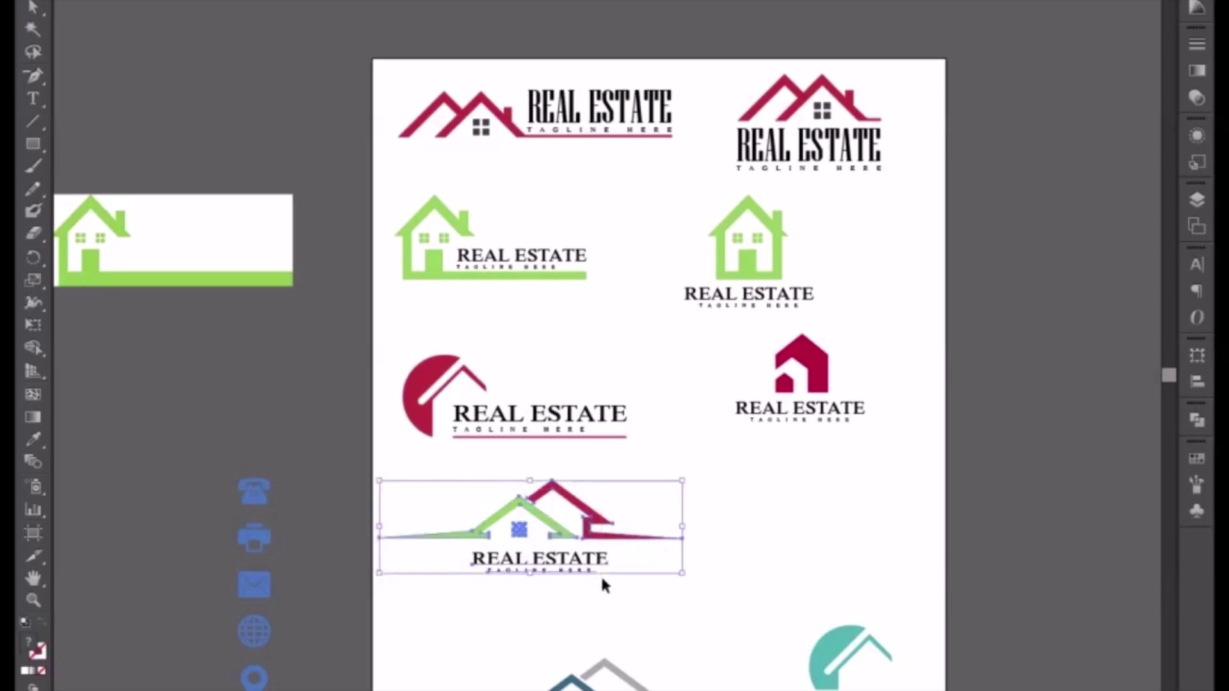
{"action": "key", "text": "ctrl+c"}
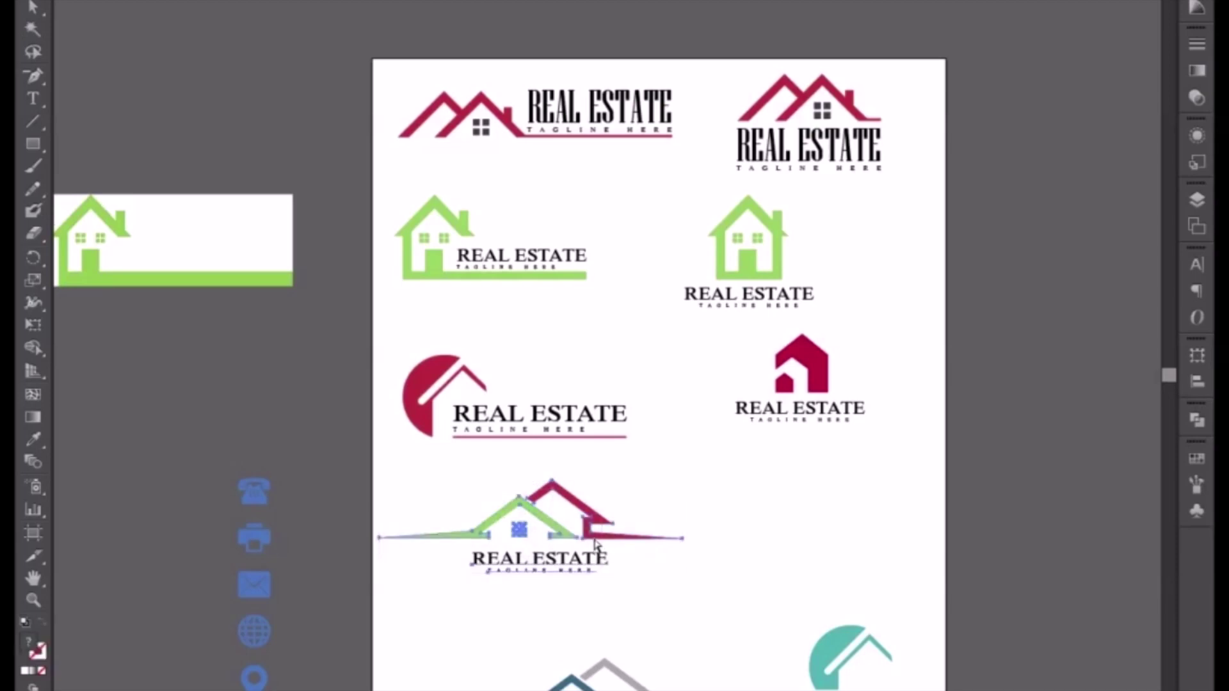
{"action": "left_click_drag", "start_coordinate": [560, 488], "coordinate": [940, 233]}
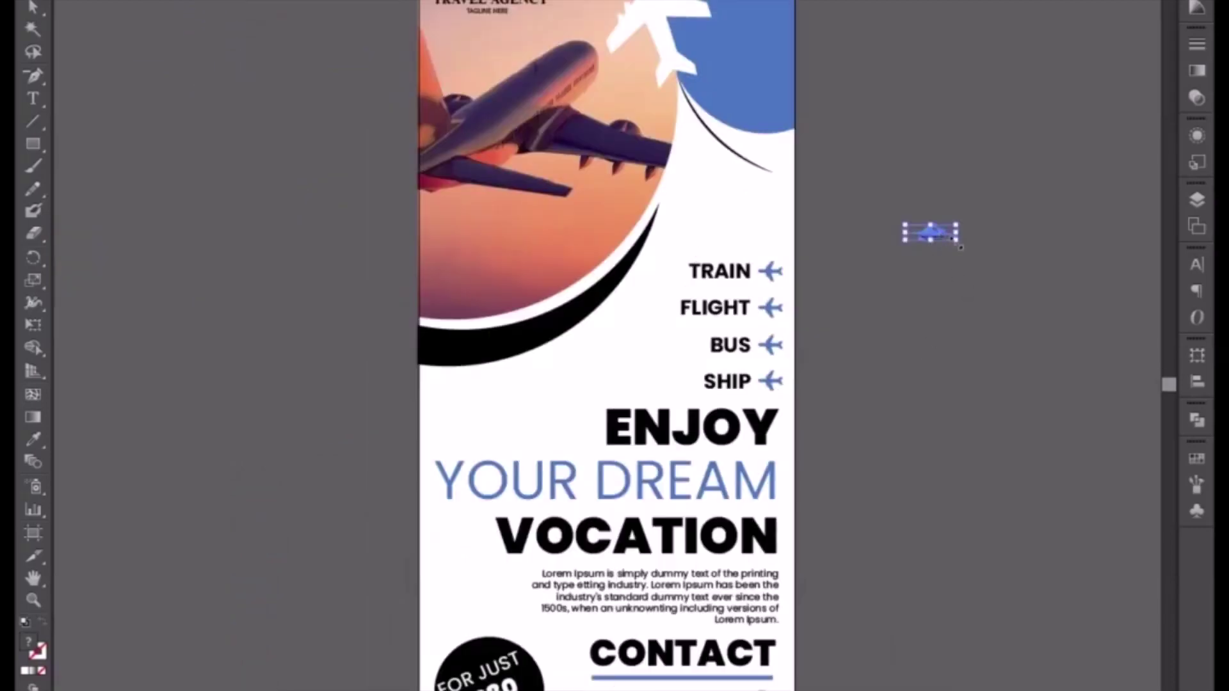
{"action": "left_click_drag", "start_coordinate": [956, 241], "coordinate": [1093, 388]}
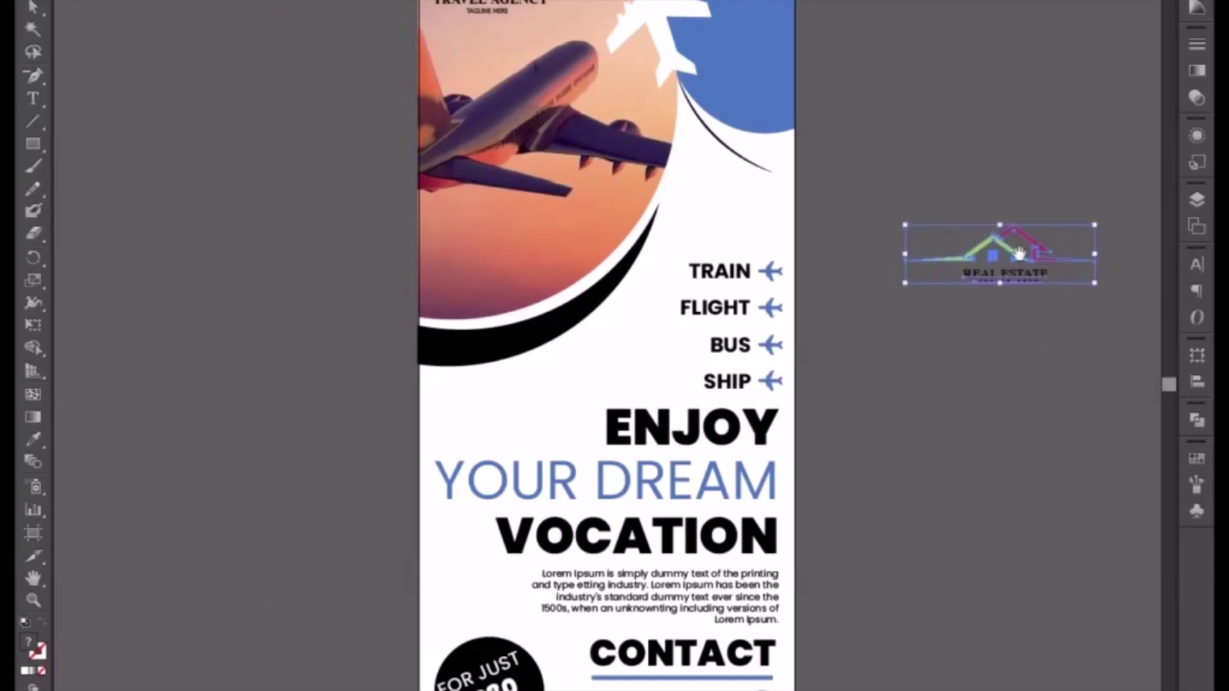
Delete the travel flyer's header artwork, including the airplane photo, agency logo, blue shape and black curves
{"action": "left_click_drag", "start_coordinate": [977, 200], "coordinate": [930, 384]}
{"action": "left_click_drag", "start_coordinate": [290, 42], "coordinate": [753, 412]}
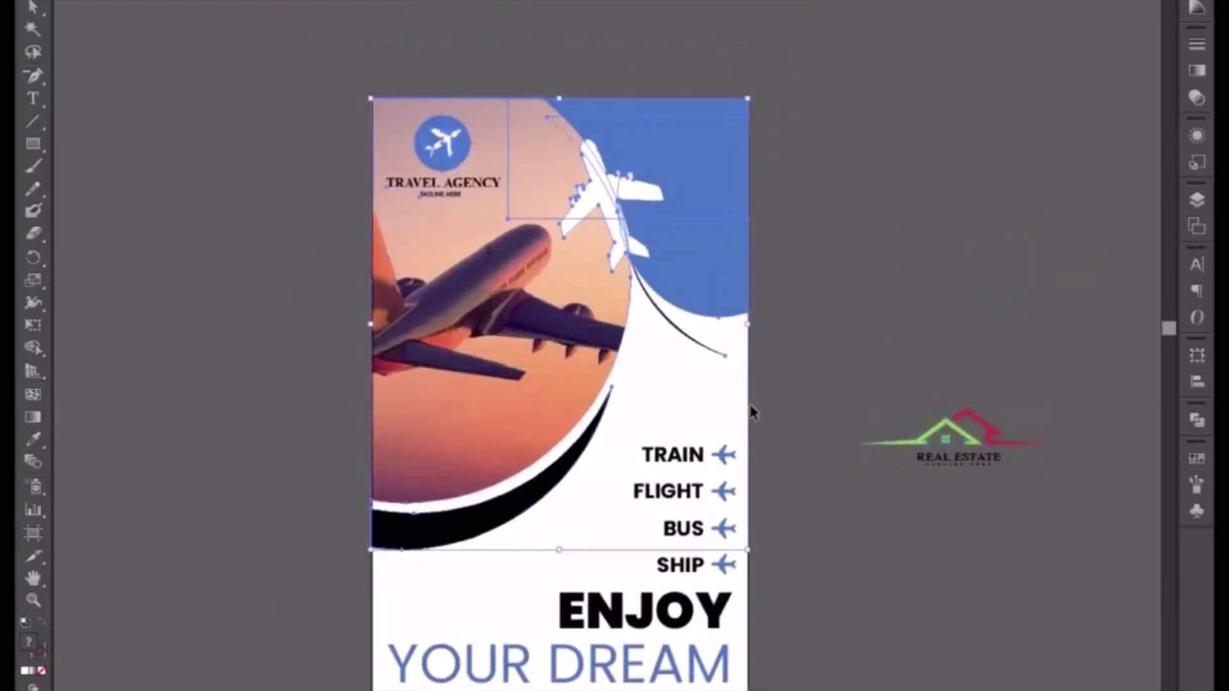
{"action": "key", "text": "Delete"}
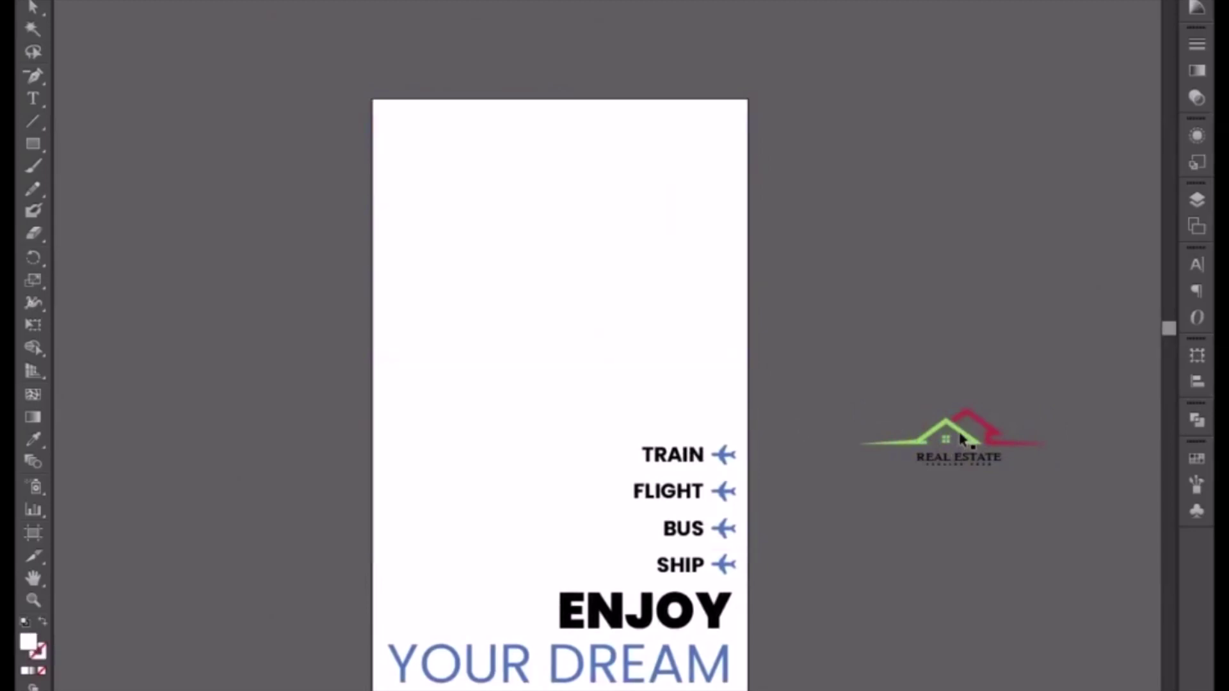
{"action": "left_click", "coordinate": [974, 467]}
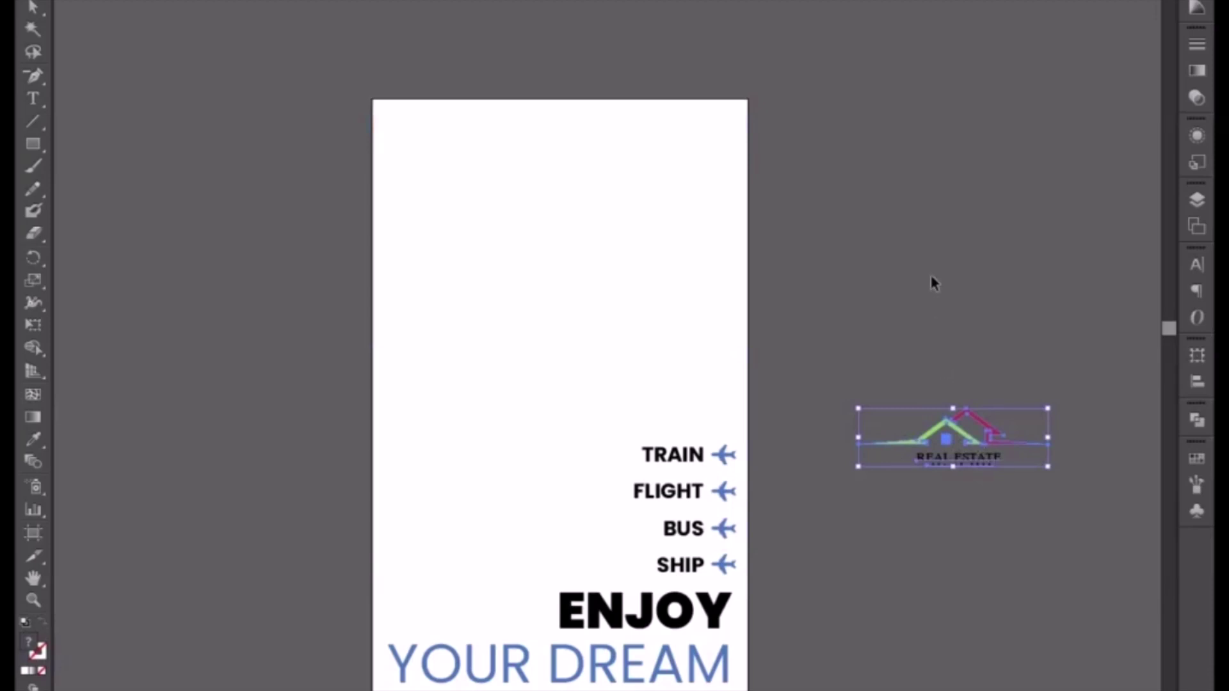
Draw a full-width rectangle from the page's top edge down to just above TRAIN and fill it with the text's black
{"action": "left_click", "coordinate": [34, 143]}
{"action": "left_click_drag", "start_coordinate": [373, 99], "coordinate": [752, 432]}
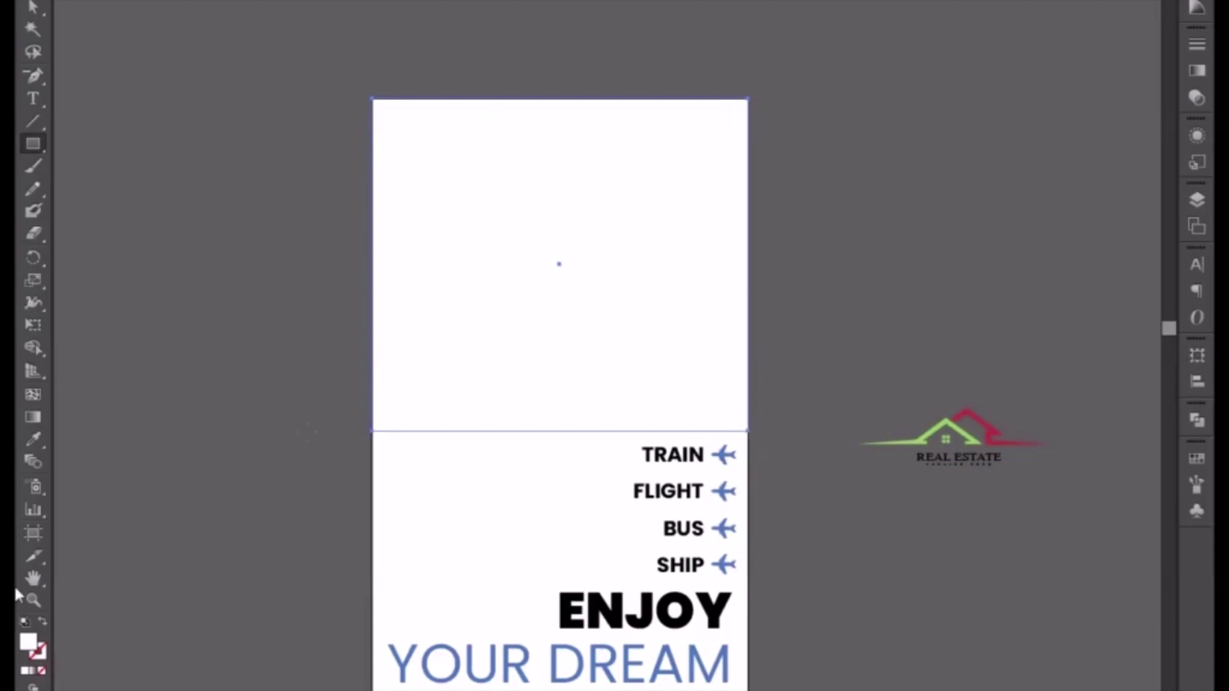
{"action": "left_click", "coordinate": [33, 439]}
{"action": "left_click", "coordinate": [699, 450]}
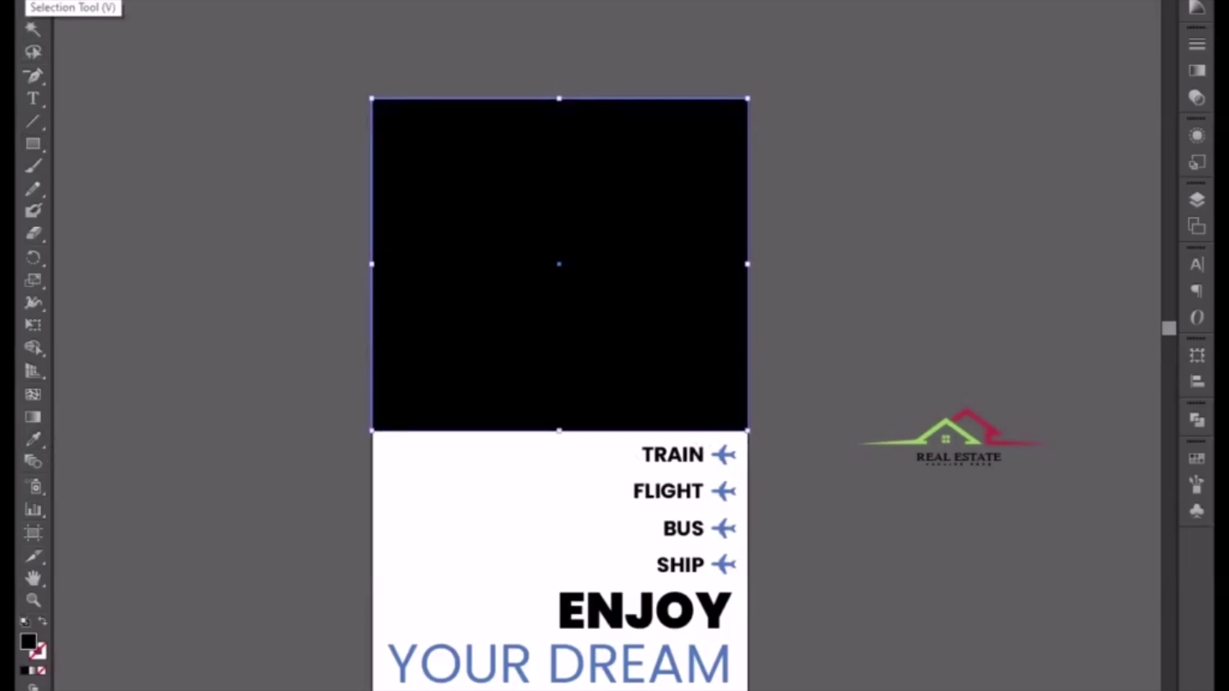
Move the service list, the ENJOY YOUR DREAM VOCATION heading and the Lorem Ipsum paragraph off the page, beside it
{"action": "left_click_drag", "start_coordinate": [222, 314], "coordinate": [196, 69]}
{"action": "left_click", "coordinate": [606, 378]}
{"action": "left_click", "coordinate": [650, 325], "text": "shift"}
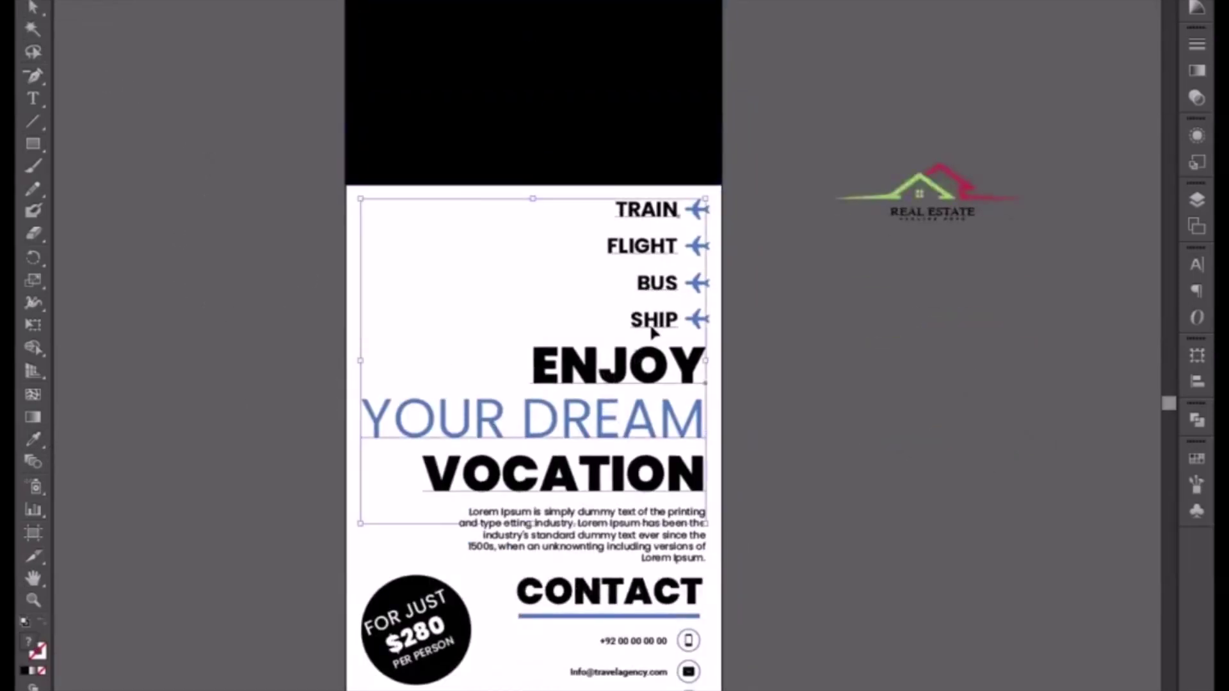
{"action": "left_click_drag", "start_coordinate": [649, 322], "coordinate": [1072, 322]}
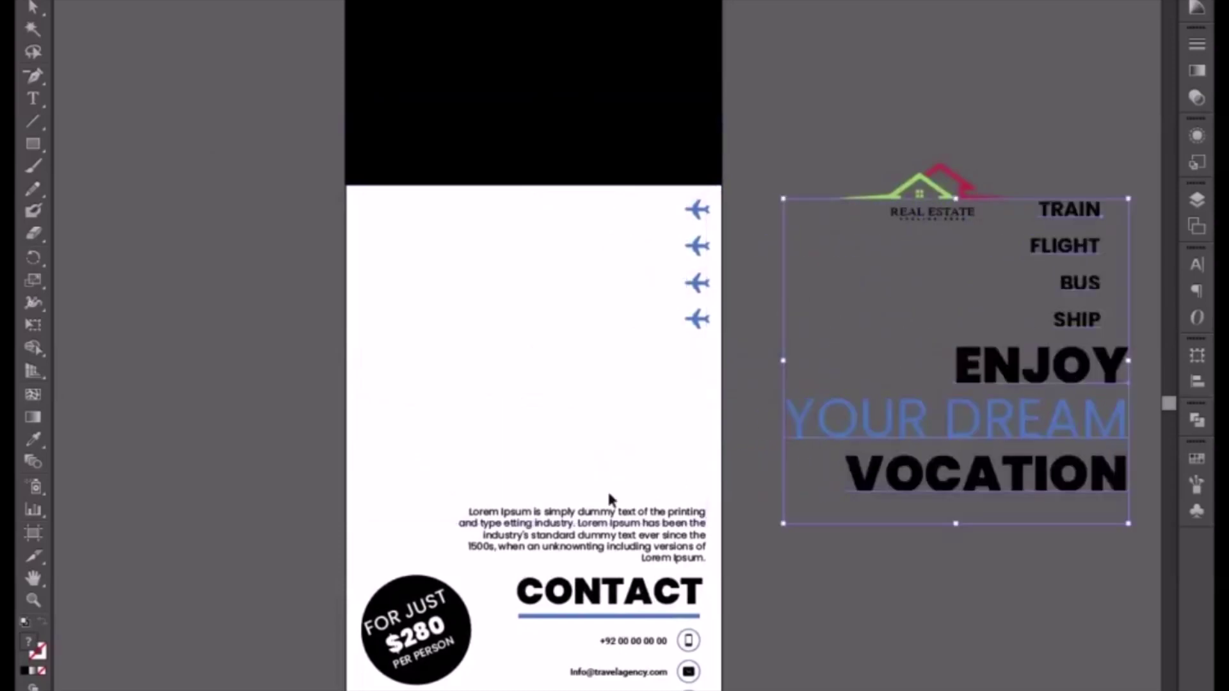
{"action": "left_click", "coordinate": [618, 523]}
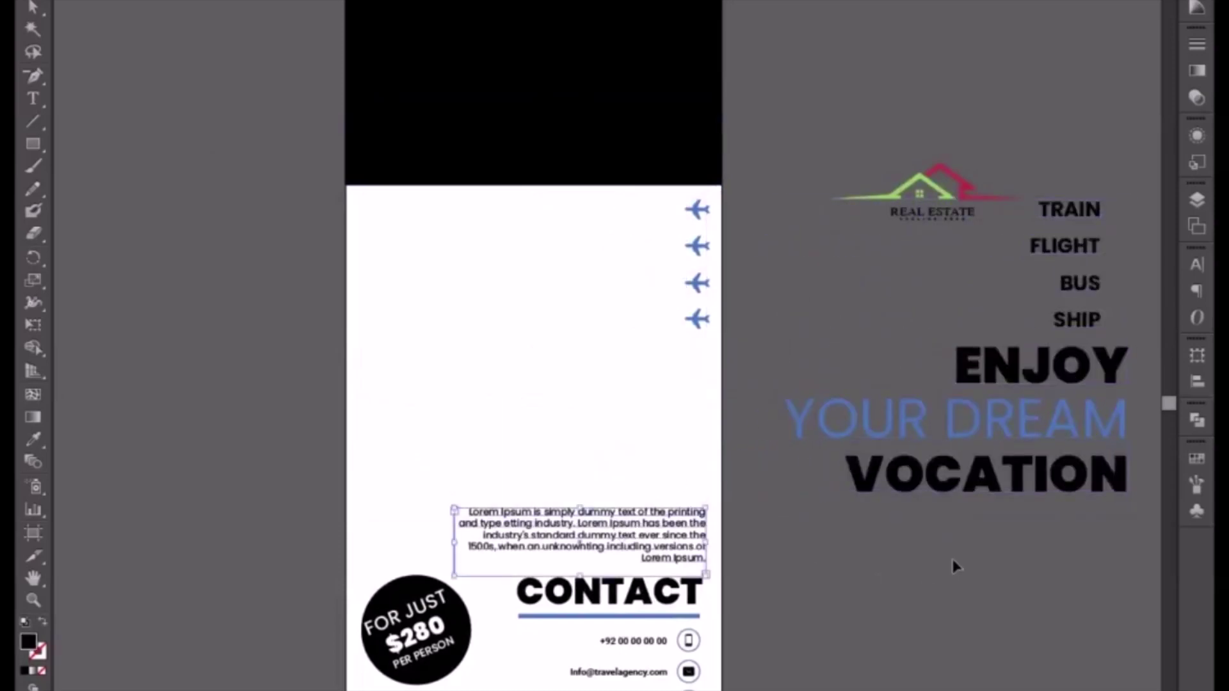
{"action": "left_click_drag", "start_coordinate": [611, 526], "coordinate": [947, 552]}
Delete the plane icons, the price badge and the underlined CONTACT heading, and move the contact details beside the page
{"action": "left_click_drag", "start_coordinate": [635, 201], "coordinate": [723, 338]}
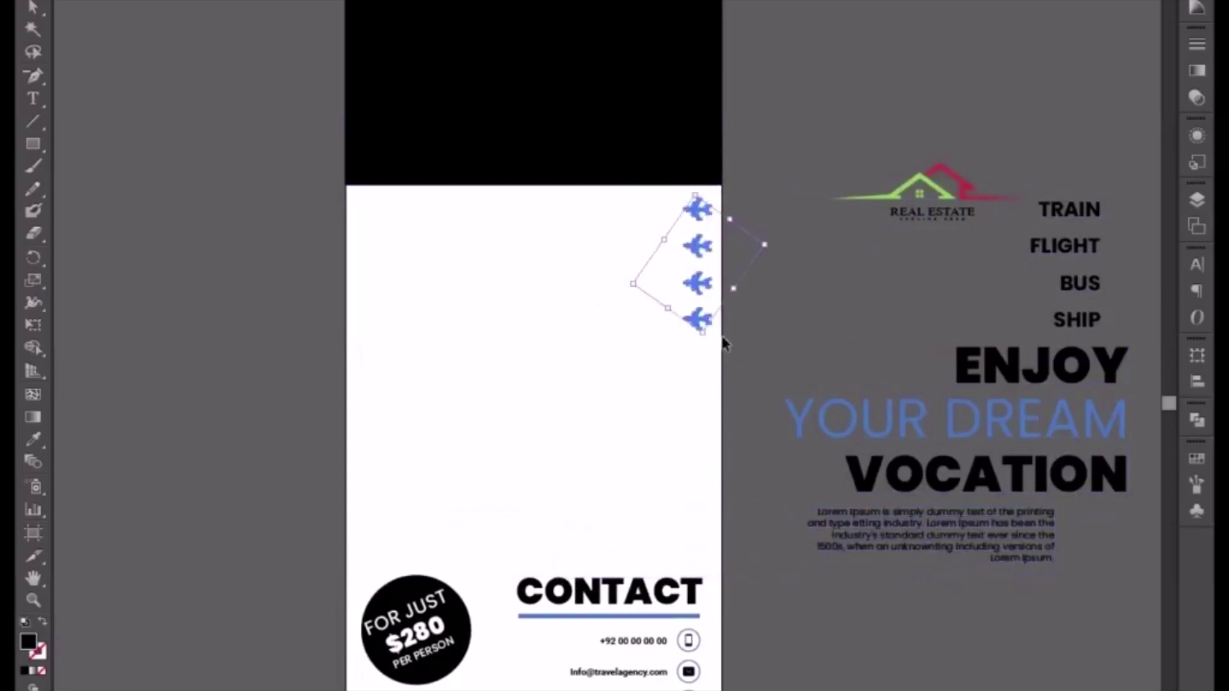
{"action": "key", "text": "Delete"}
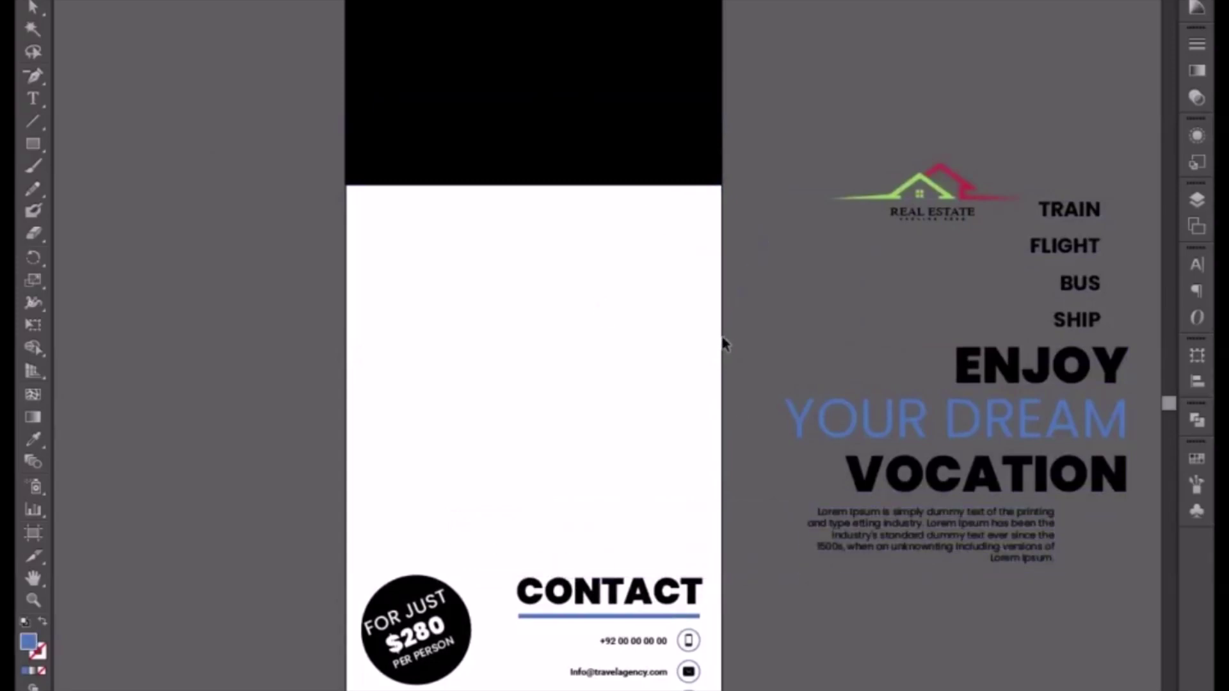
{"action": "left_click_drag", "start_coordinate": [634, 672], "coordinate": [858, 655]}
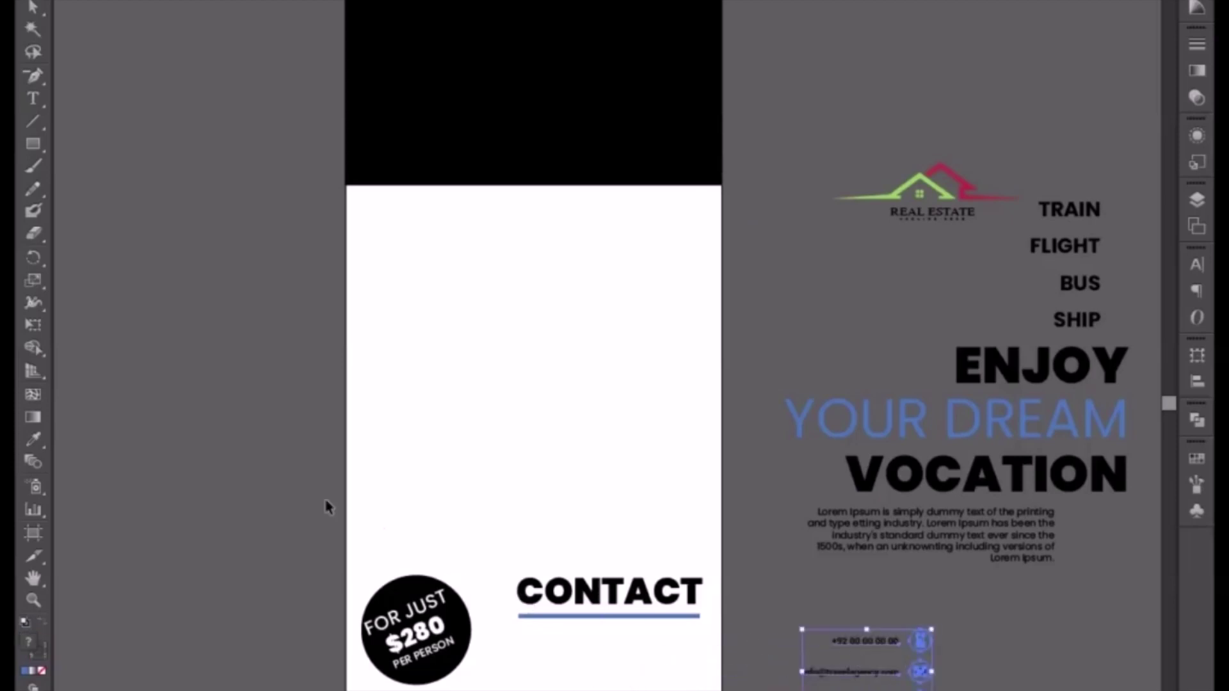
{"action": "left_click_drag", "start_coordinate": [318, 496], "coordinate": [656, 683]}
{"action": "key", "text": "Delete"}
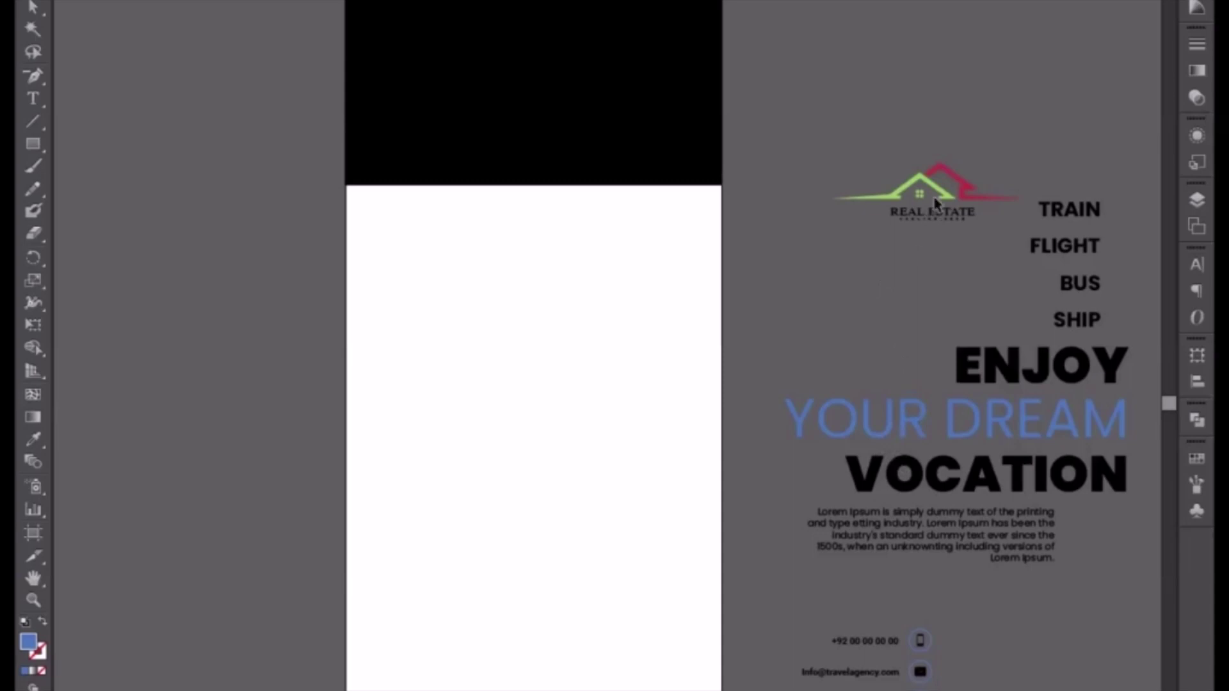
Duplicate the black rectangle directly below itself
{"action": "left_click", "coordinate": [954, 218]}
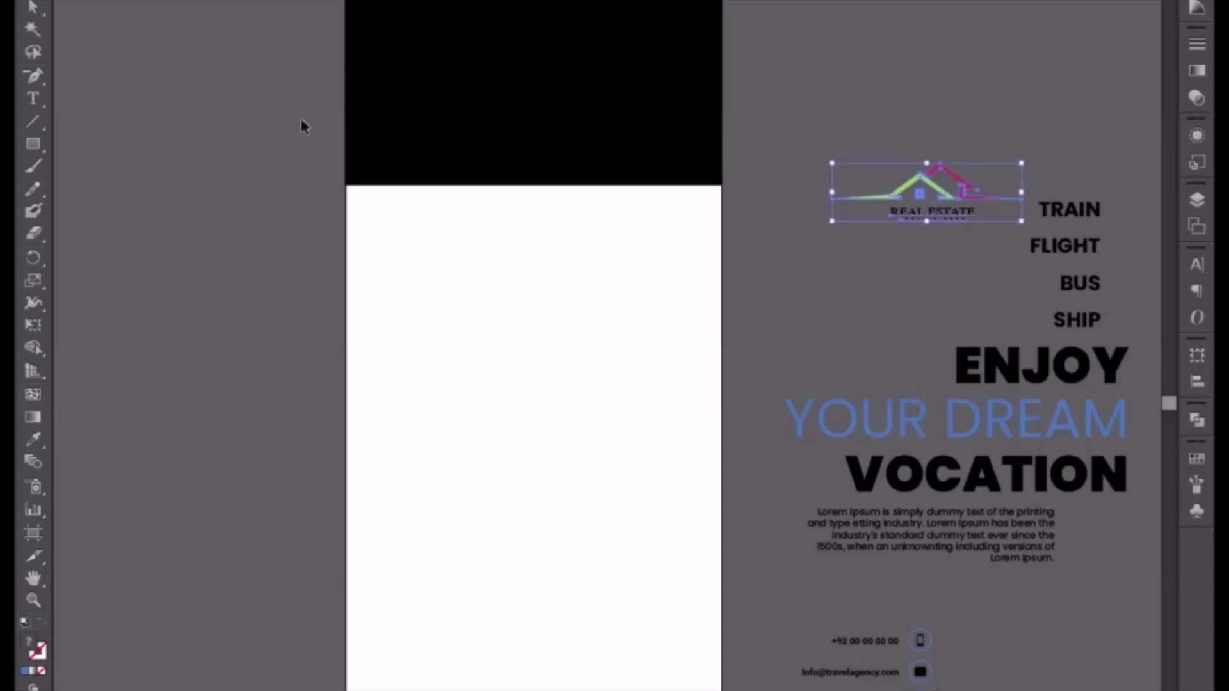
{"action": "left_click", "coordinate": [512, 160]}
{"action": "key", "text": "space"}
{"action": "left_click_drag", "start_coordinate": [519, 96], "coordinate": [559, 487]}
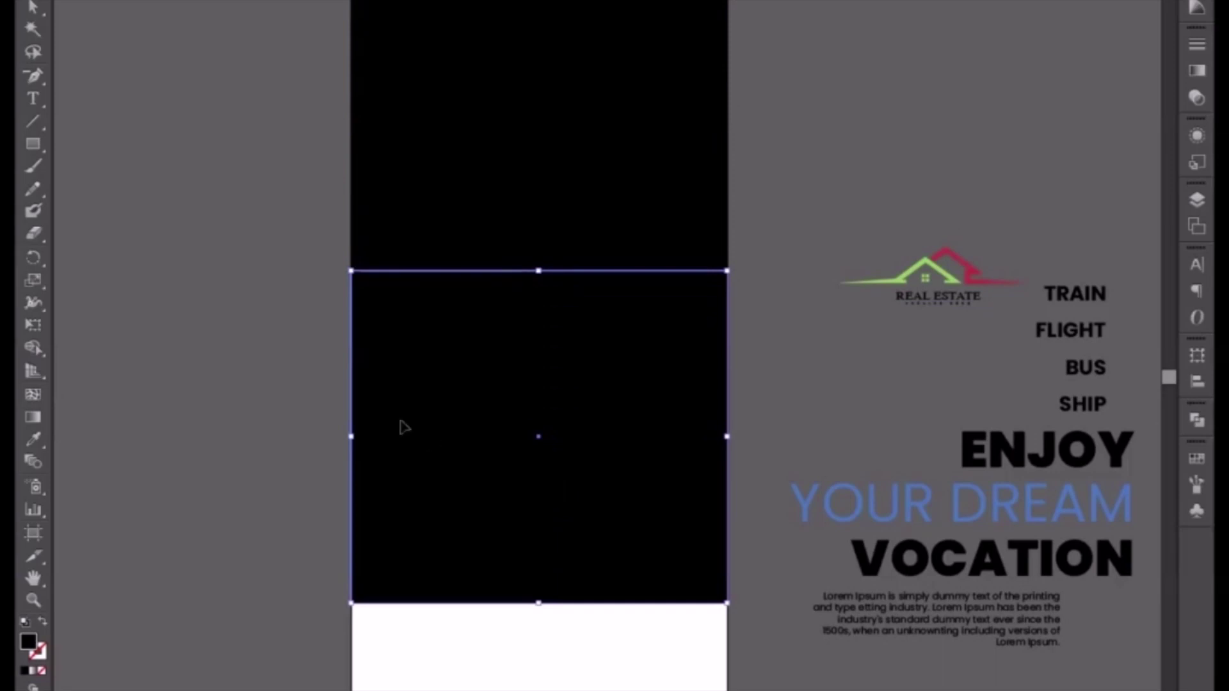
Fill the duplicated rectangle with the red sampled from the logo's roof
{"action": "left_click", "coordinate": [33, 439]}
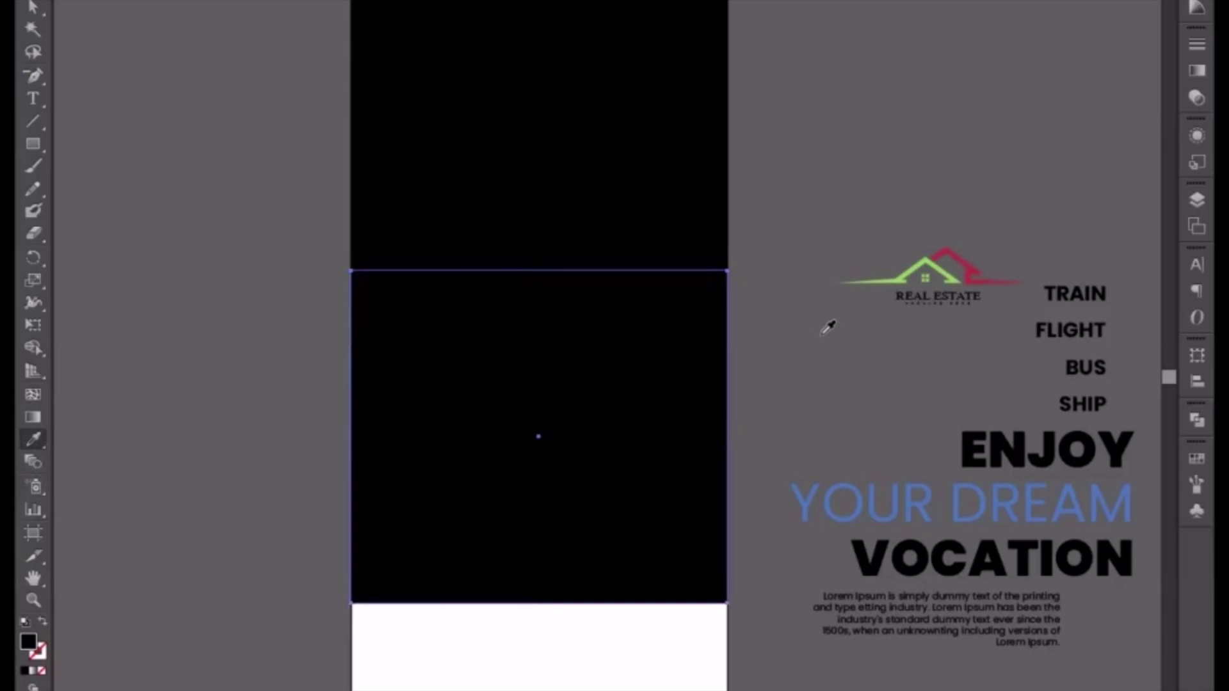
{"action": "left_click", "coordinate": [946, 252]}
{"action": "key", "text": "v"}
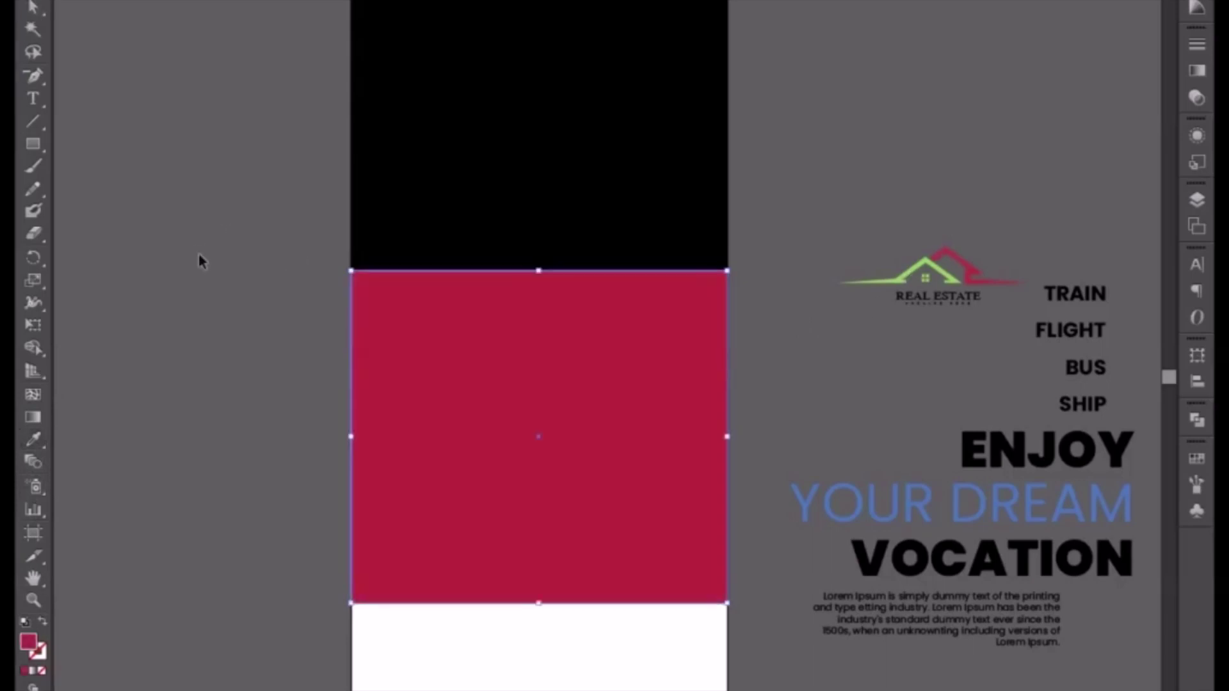
{"action": "left_click", "coordinate": [198, 255]}
Nudge the red rectangle to line up with the page sides and the black rectangle's lower edge
{"action": "left_click", "coordinate": [443, 424]}
{"action": "key", "text": "ctrl+plus"}
{"action": "key", "text": "ctrl+plus"}
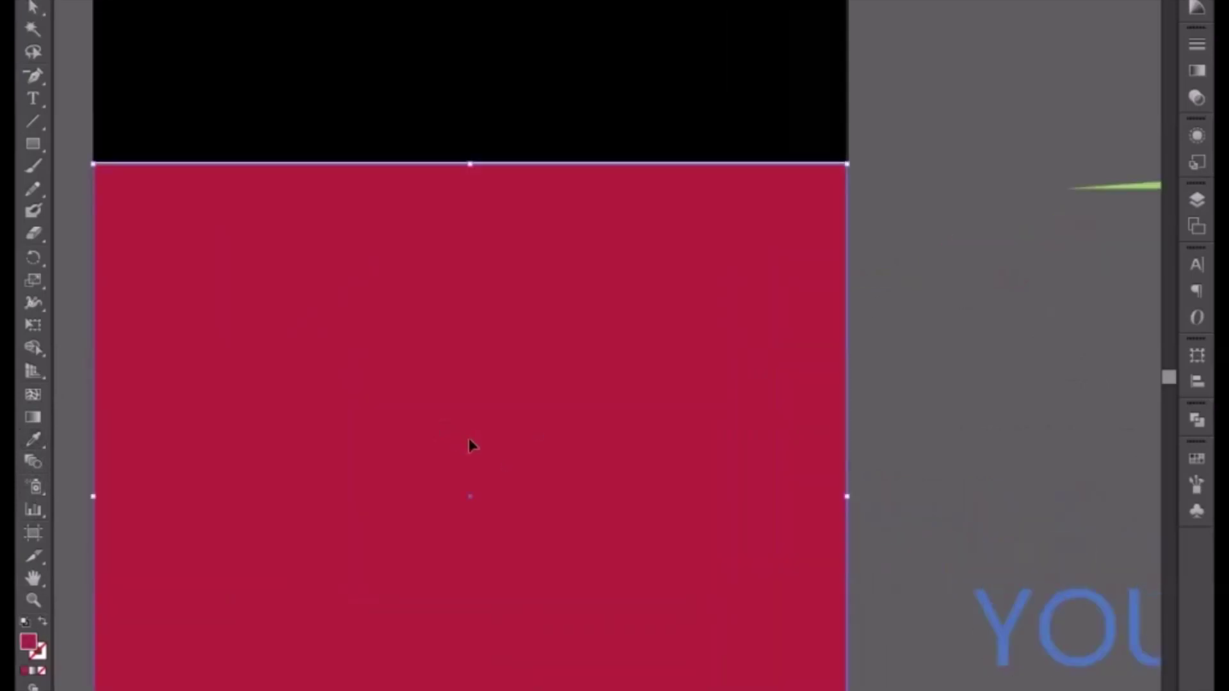
{"action": "left_click_drag", "start_coordinate": [470, 438], "coordinate": [470, 439]}
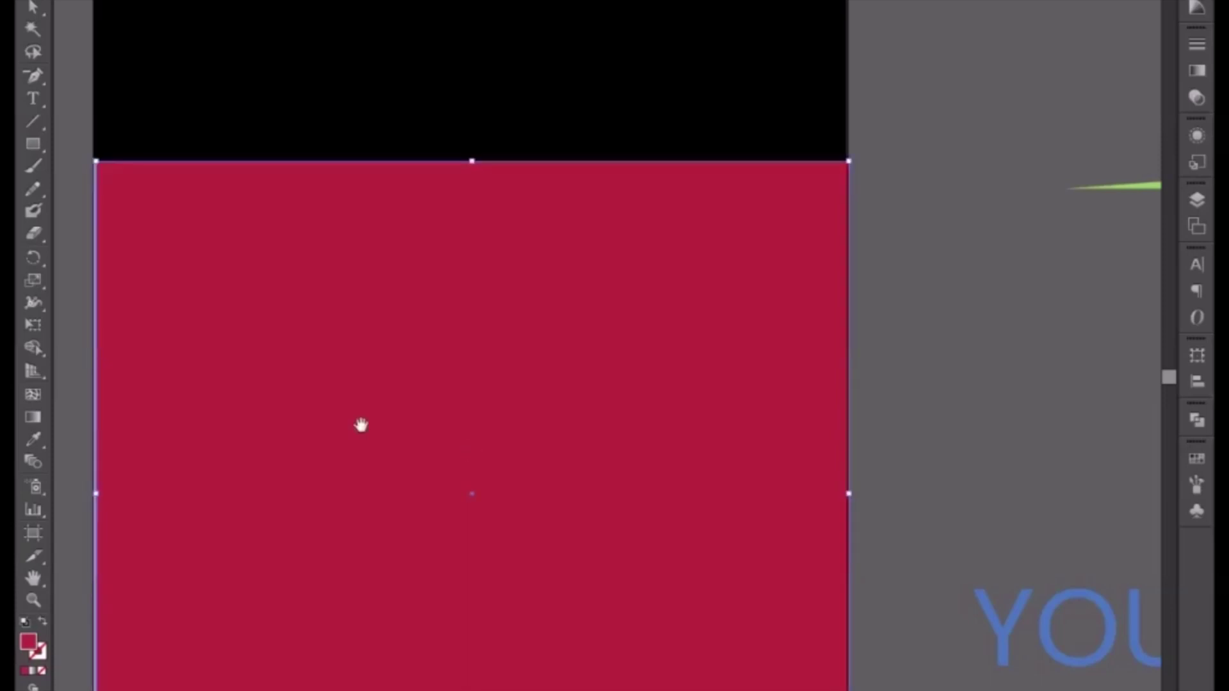
{"action": "left_click_drag", "start_coordinate": [362, 425], "coordinate": [543, 474]}
{"action": "left_click", "coordinate": [203, 336]}
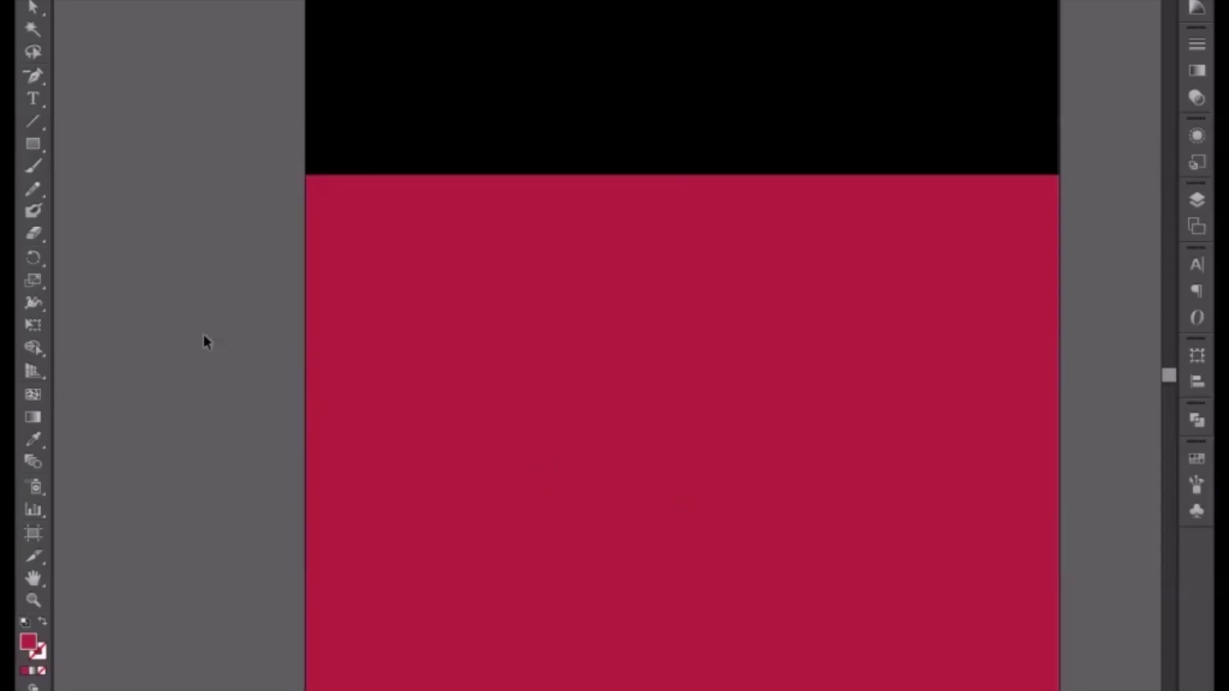
Save the red rectangle's fill as a new process color swatch named R=192 G=38 B=44
{"action": "key", "text": "ctrl+minus"}
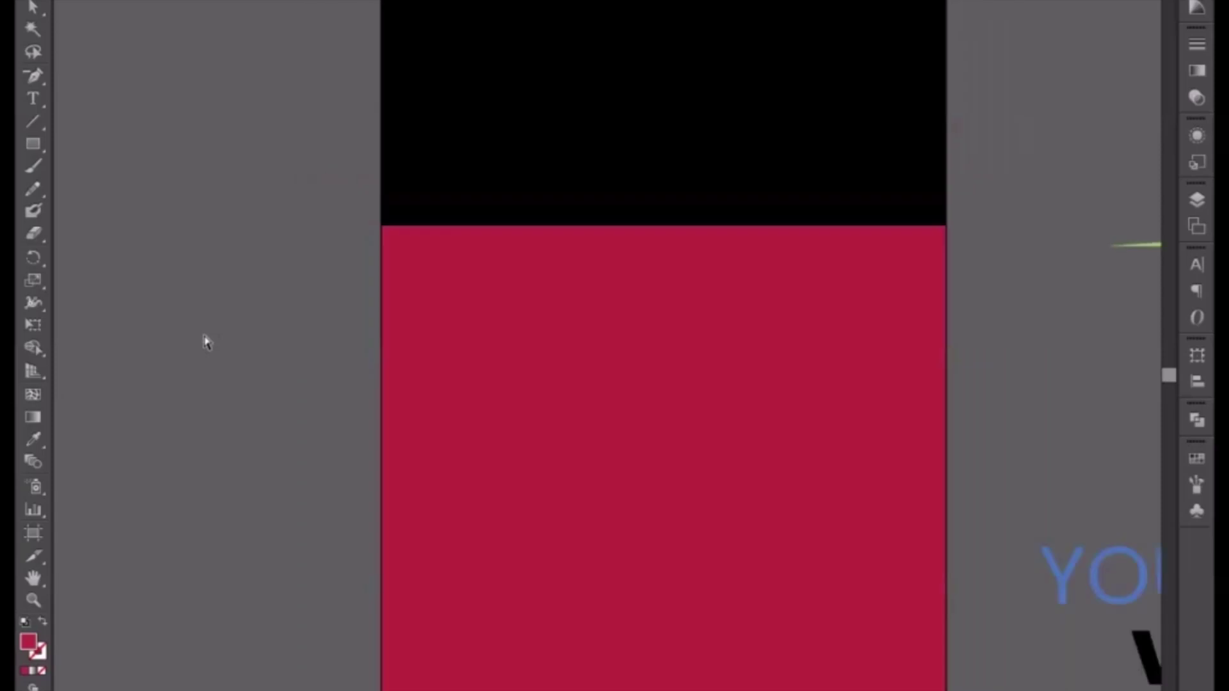
{"action": "left_click_drag", "start_coordinate": [532, 507], "coordinate": [467, 387]}
{"action": "left_click", "coordinate": [509, 395]}
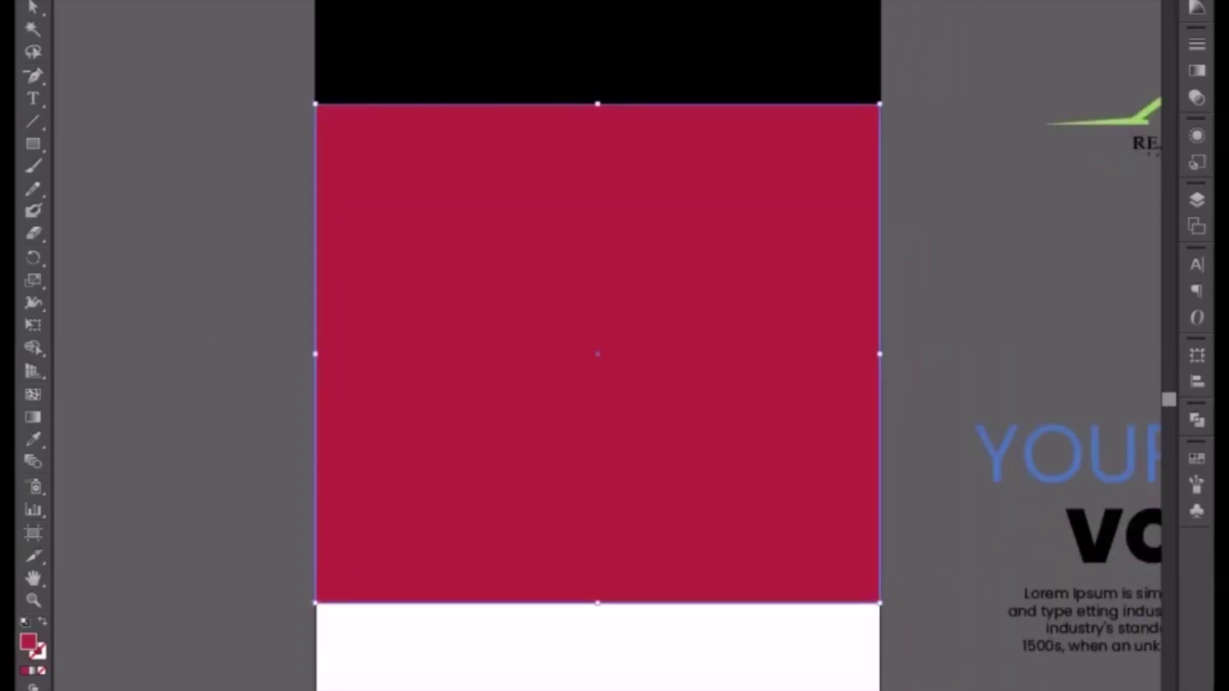
{"action": "left_click", "coordinate": [1196, 460]}
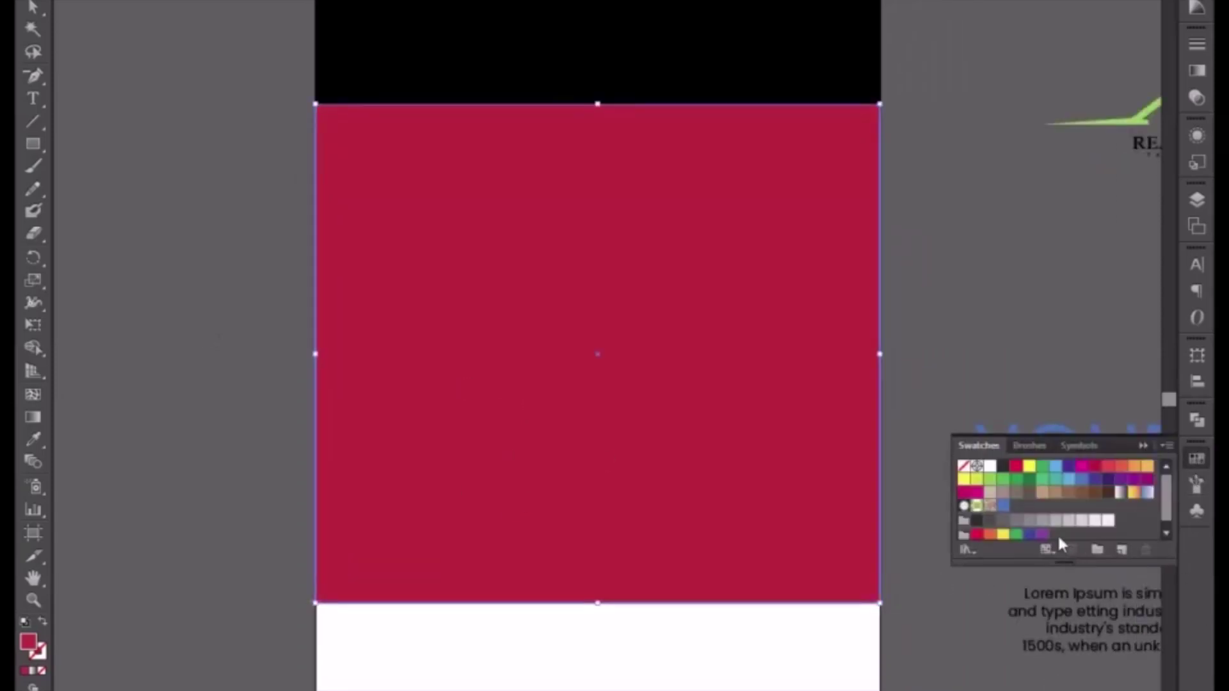
{"action": "left_click", "coordinate": [1124, 552]}
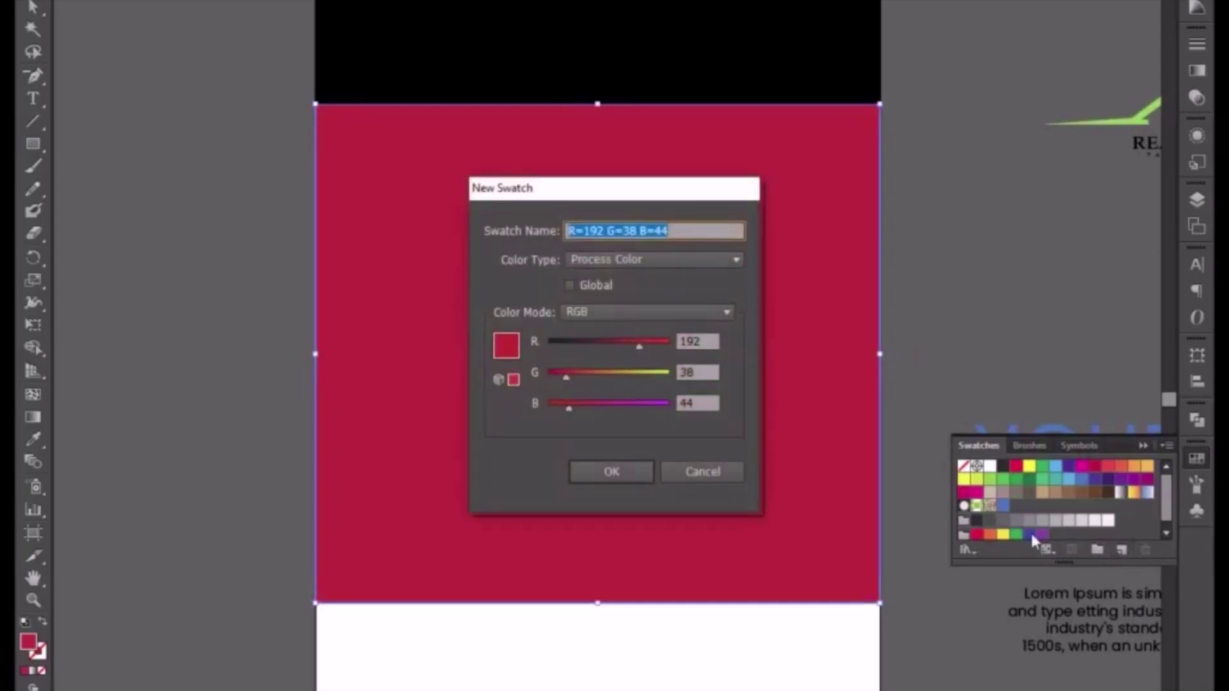
{"action": "left_click", "coordinate": [632, 471]}
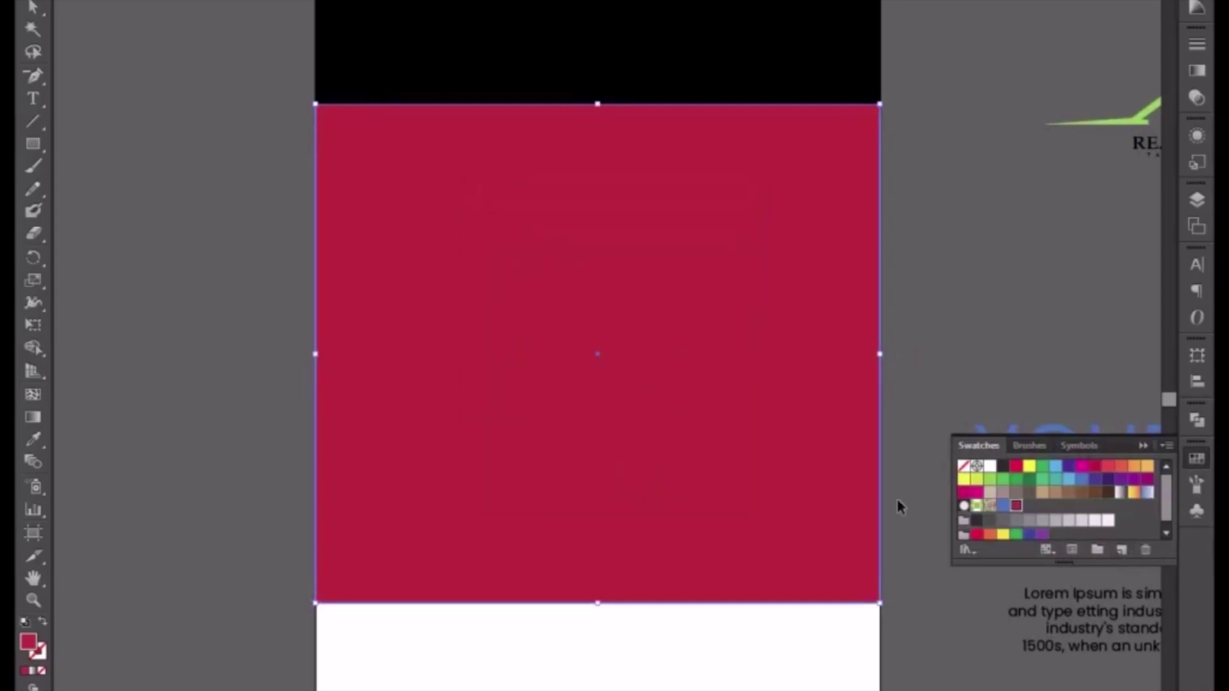
Change the red rectangle's fill to a darker crimson shade
{"action": "double_click", "coordinate": [29, 642]}
{"action": "left_click_drag", "start_coordinate": [570, 439], "coordinate": [571, 462]}
{"action": "left_click", "coordinate": [794, 381]}
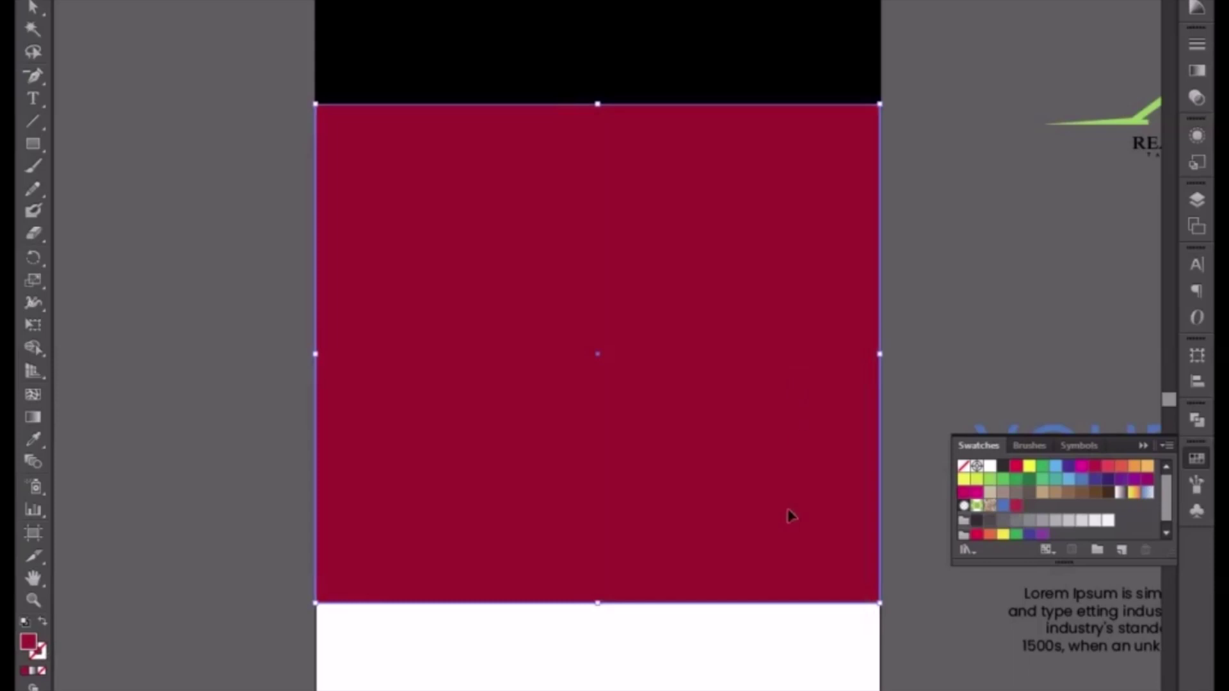
Shorten the dark red rectangle from its lower edge to a little over half the black rectangle's height
{"action": "left_click_drag", "start_coordinate": [592, 602], "coordinate": [605, 467]}
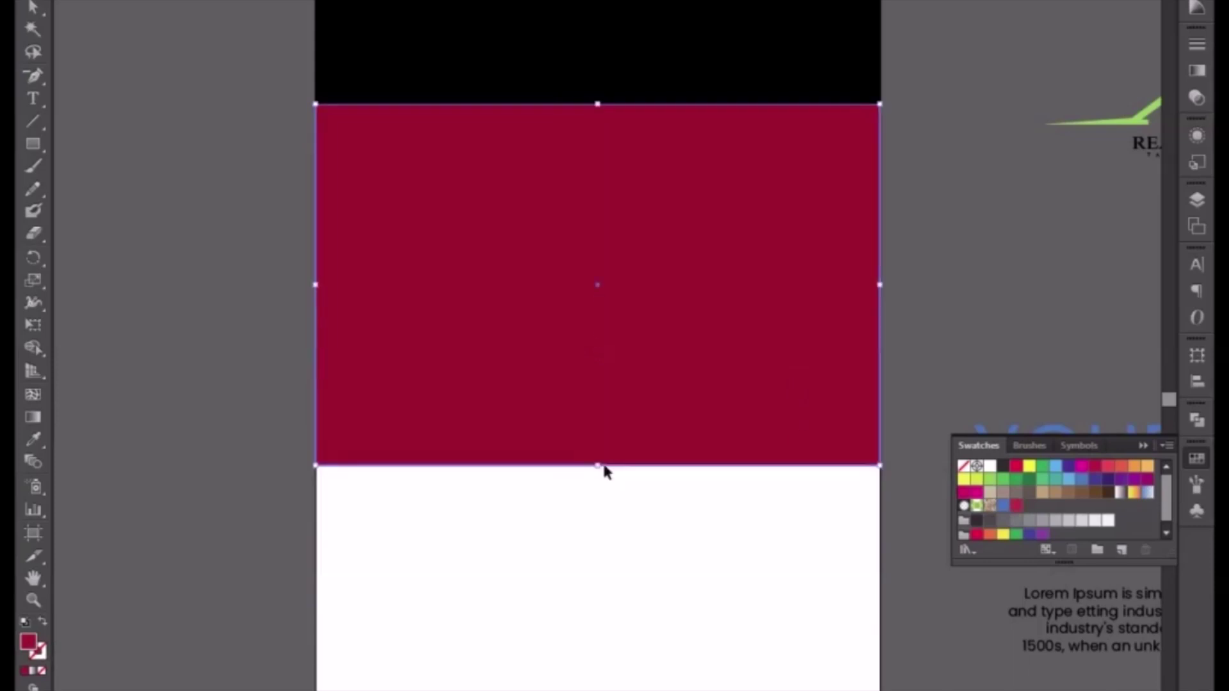
{"action": "mouse_move", "coordinate": [540, 583]}
{"action": "left_mouse_down"}
{"action": "mouse_move", "coordinate": [596, 322]}
{"action": "mouse_move", "coordinate": [576, 329]}
{"action": "mouse_move", "coordinate": [551, 563]}
{"action": "left_mouse_up"}
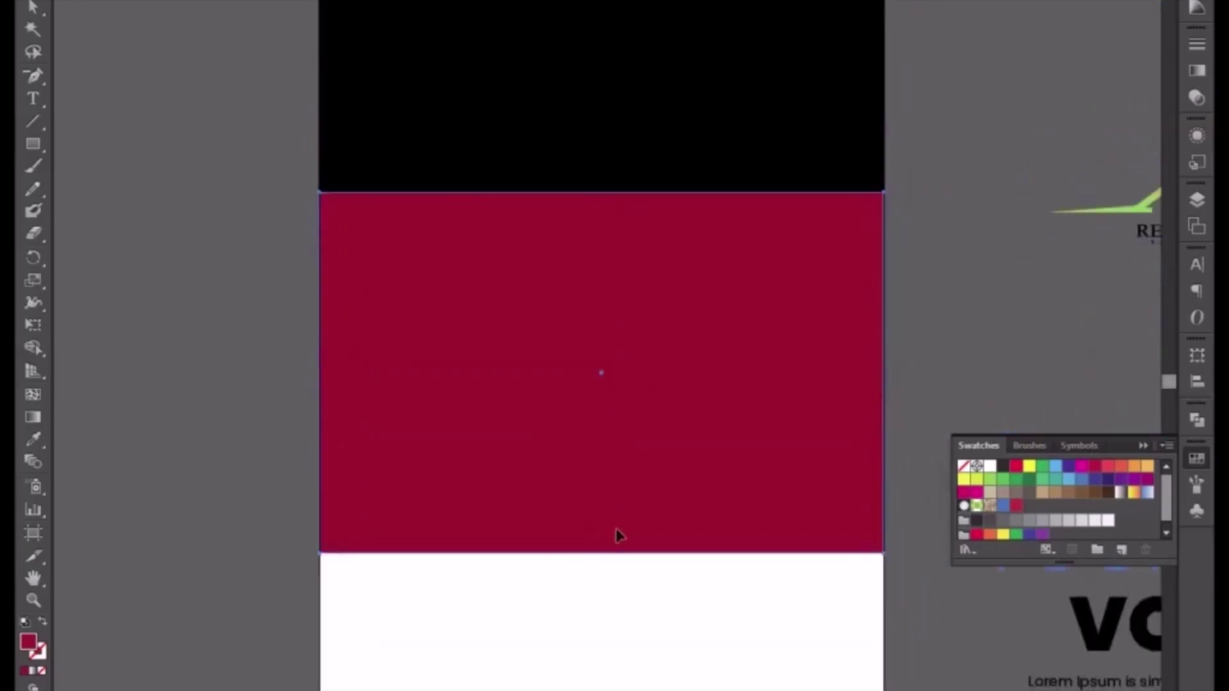
{"action": "left_click", "coordinate": [618, 536]}
{"action": "left_click_drag", "start_coordinate": [603, 553], "coordinate": [608, 445]}
{"action": "left_click", "coordinate": [589, 512]}
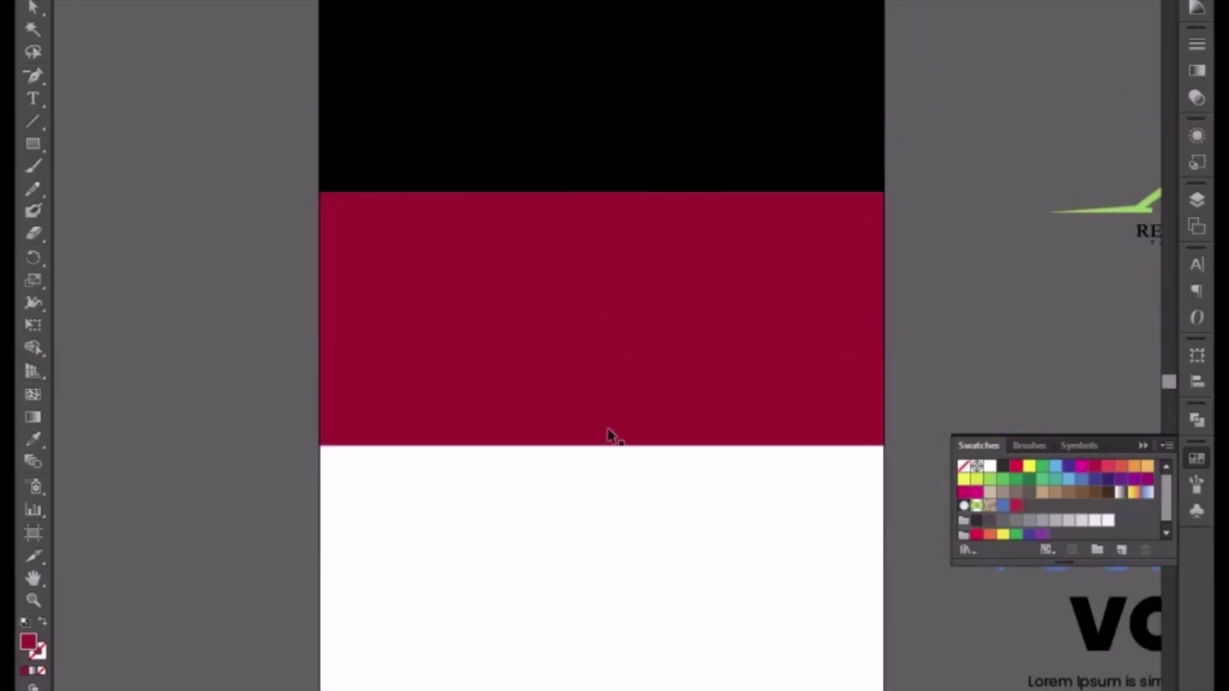
{"action": "left_click", "coordinate": [608, 393]}
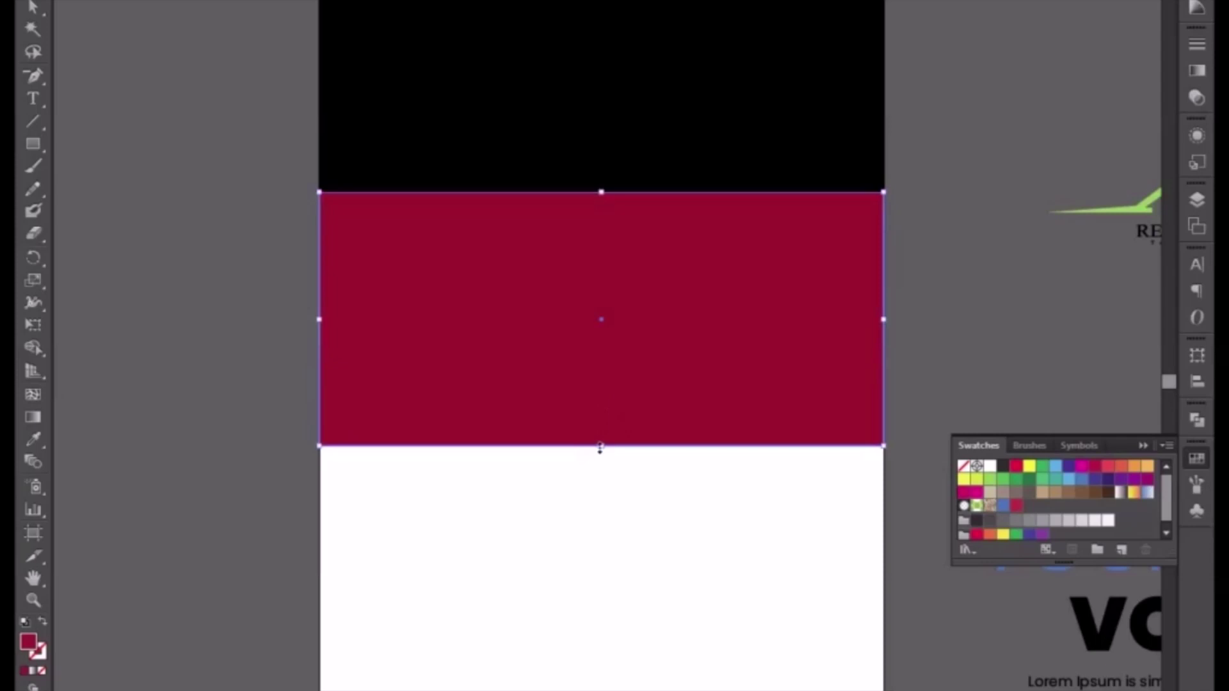
{"action": "left_click_drag", "start_coordinate": [598, 446], "coordinate": [603, 468]}
{"action": "left_click", "coordinate": [616, 544]}
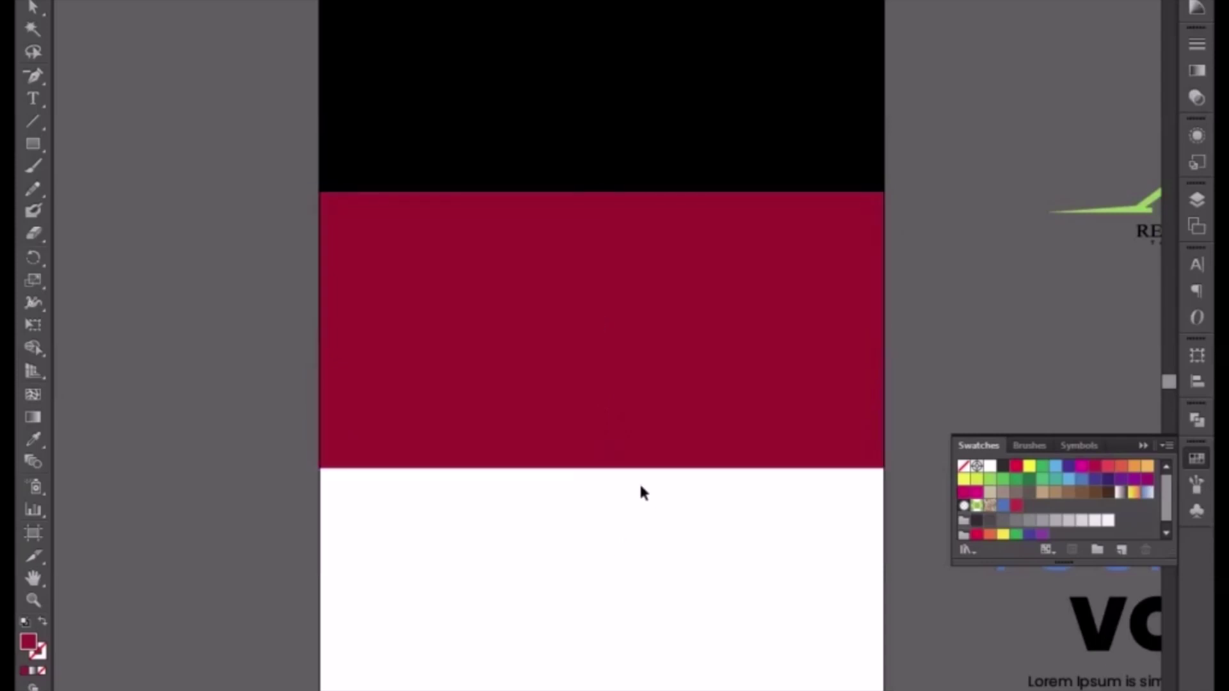
{"action": "left_click", "coordinate": [619, 417]}
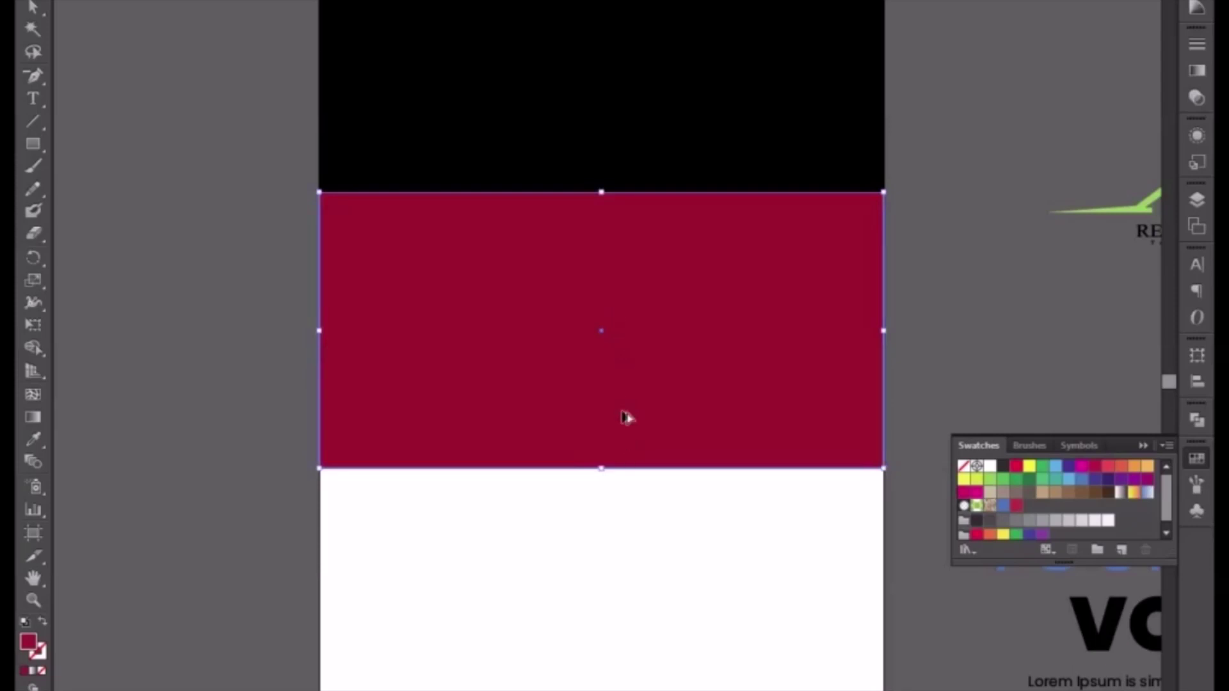
Duplicate the dark red rectangle, flatten the copy into a thin strip and place it along the original's lower edge
{"action": "left_click_drag", "start_coordinate": [628, 418], "coordinate": [631, 401]}
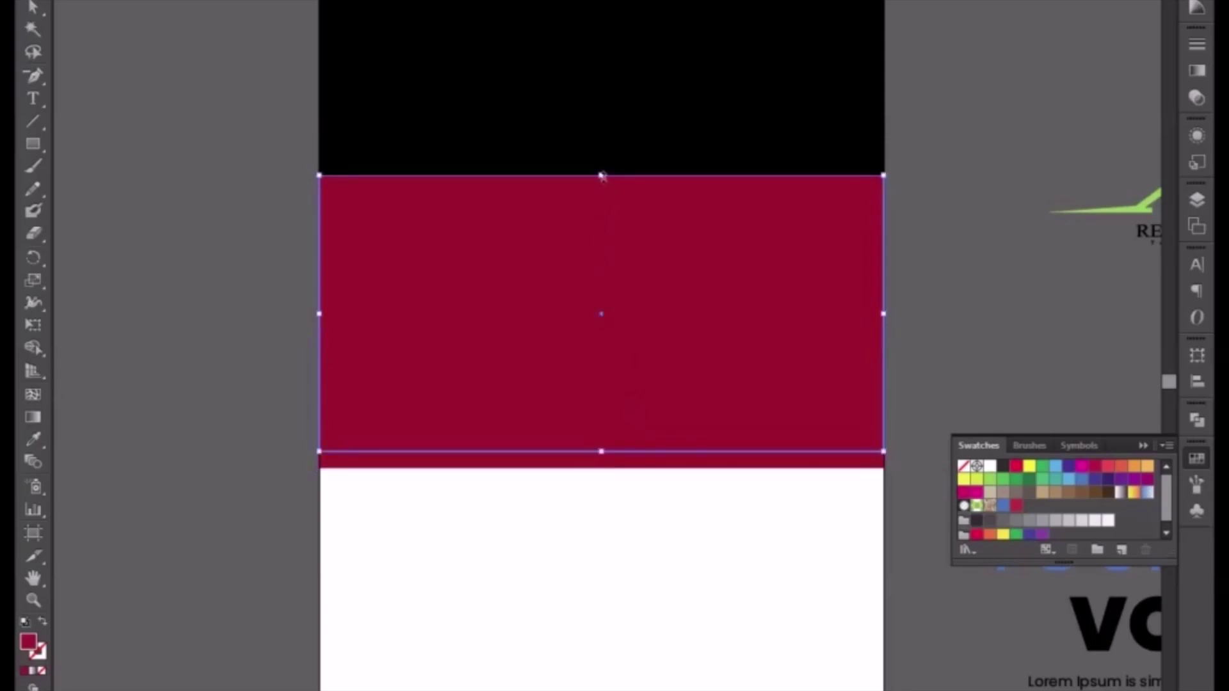
{"action": "left_click_drag", "start_coordinate": [601, 176], "coordinate": [601, 438]}
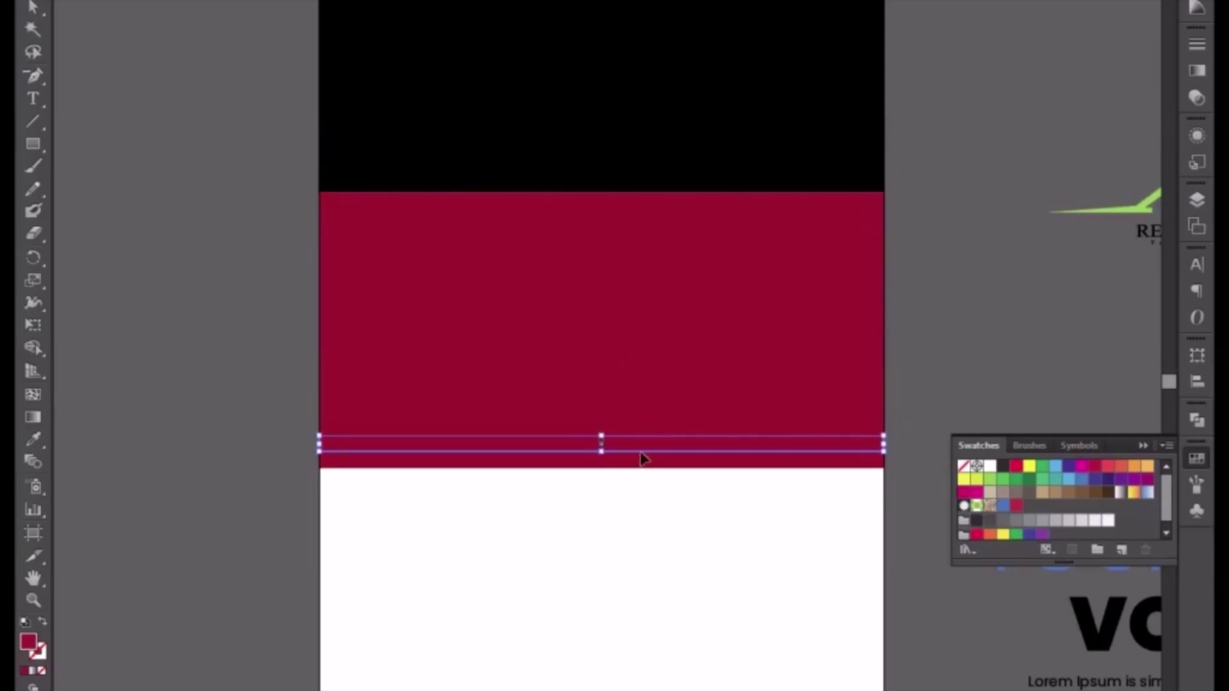
{"action": "left_click_drag", "start_coordinate": [642, 453], "coordinate": [641, 471]}
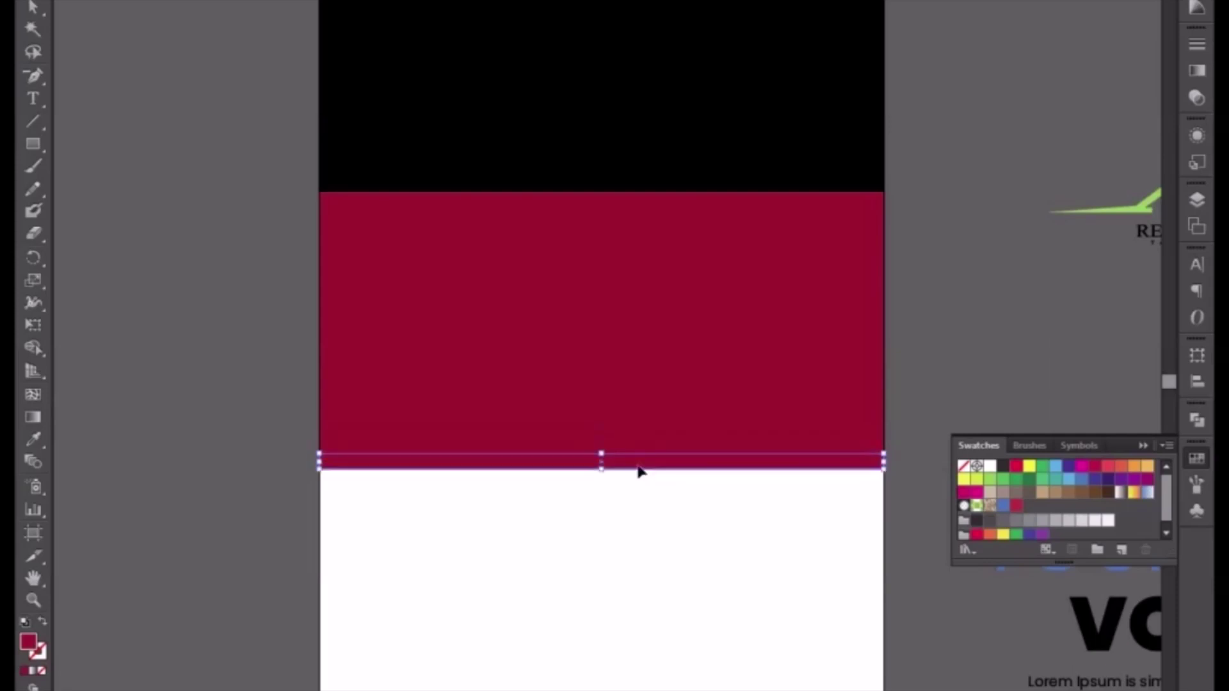
Align the thin strip's lower edge exactly with the dark red rectangle's using outline view, and make the strip slightly taller
{"action": "key", "text": "ctrl+y"}
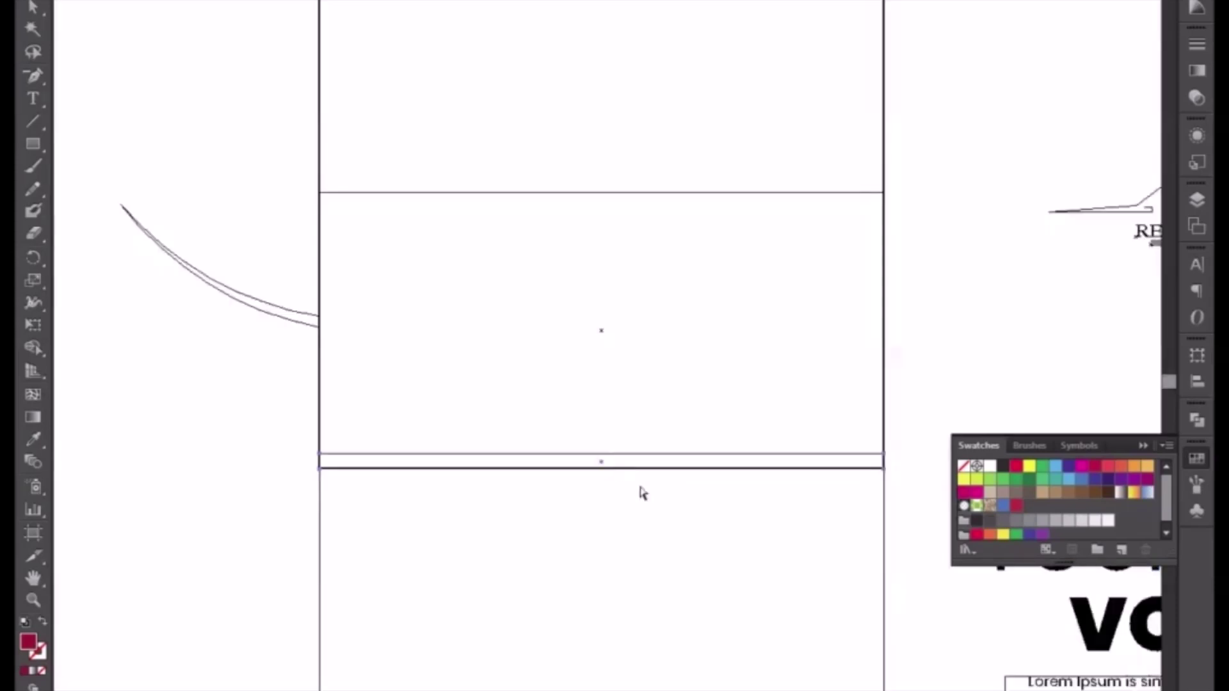
{"action": "key", "text": "ctrl+plus"}
{"action": "key", "text": "ctrl+plus"}
{"action": "key", "text": "ctrl+plus"}
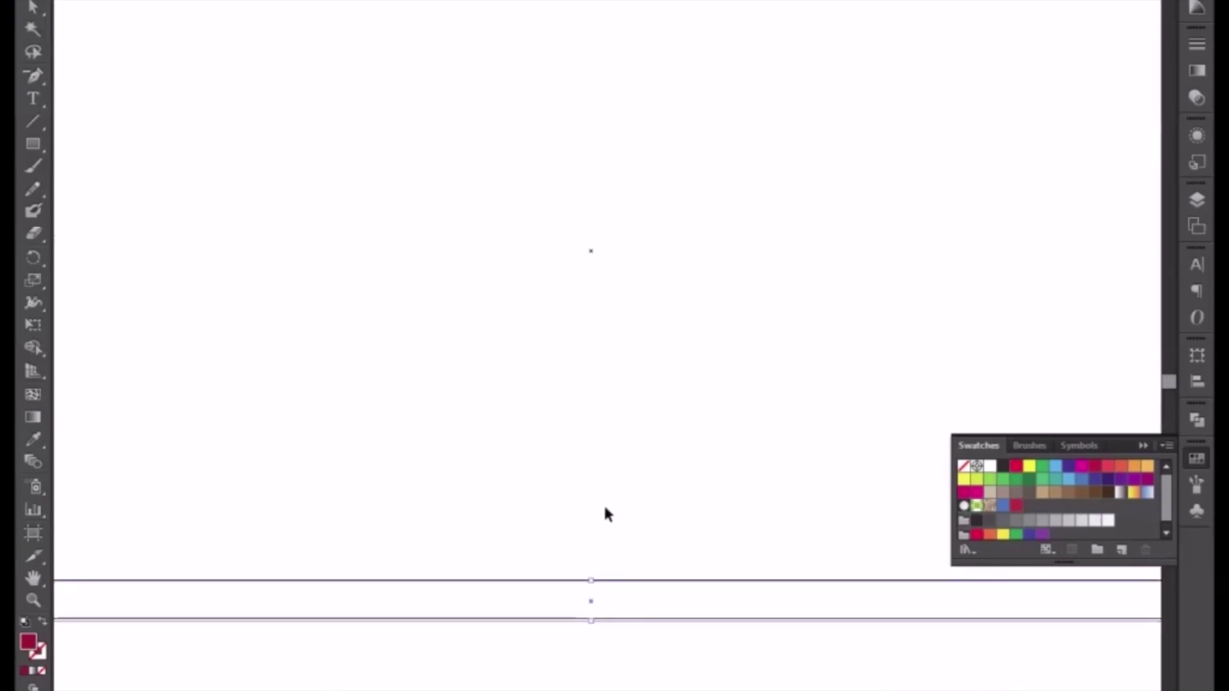
{"action": "key", "text": "Up"}
{"action": "key", "text": "Up"}
{"action": "key", "text": "Up"}
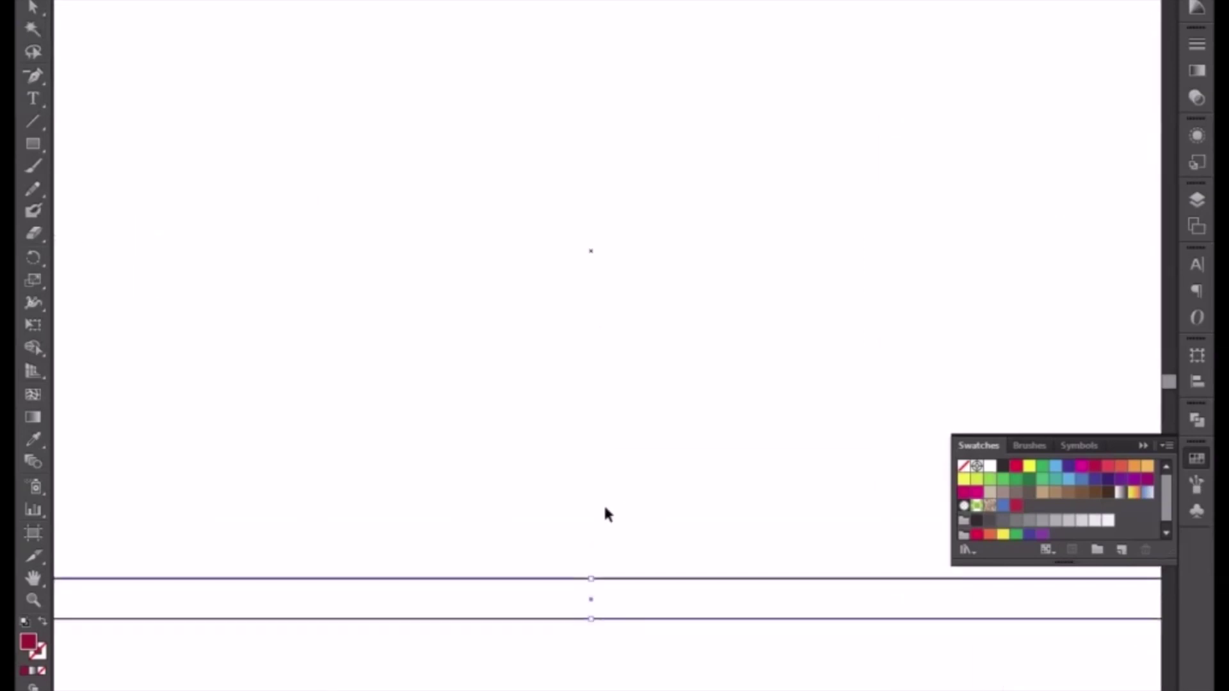
{"action": "key", "text": "ctrl+y"}
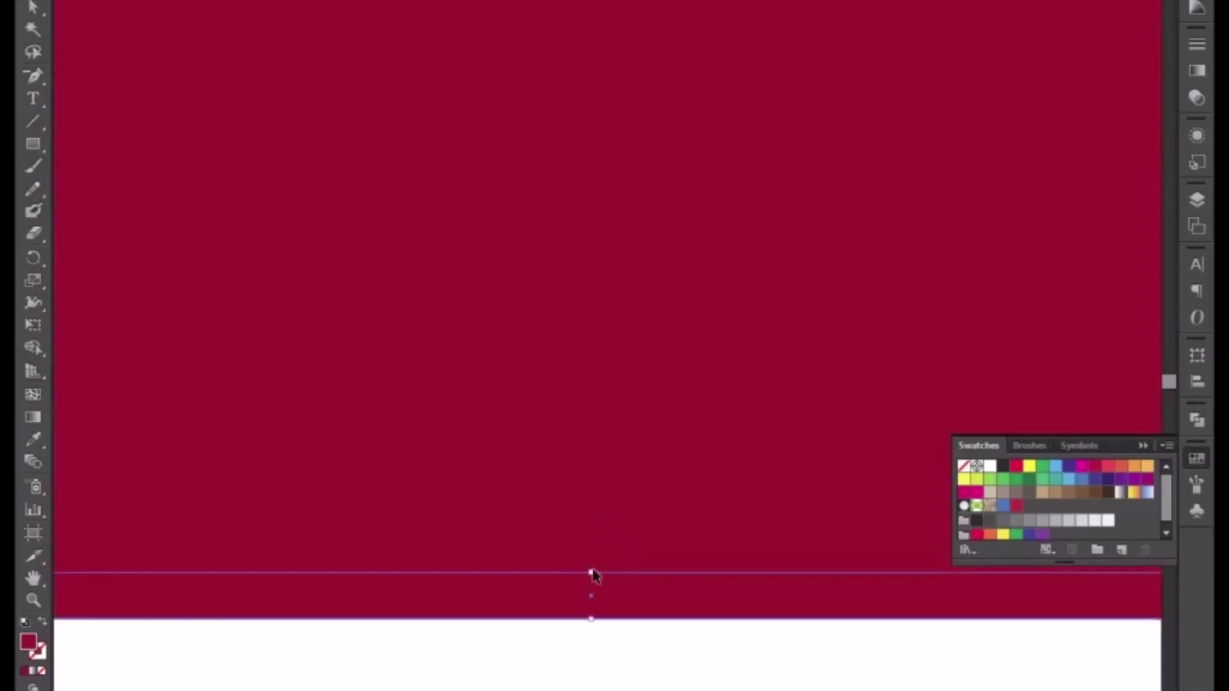
{"action": "key", "text": "ctrl+minus"}
{"action": "key", "text": "ctrl+minus"}
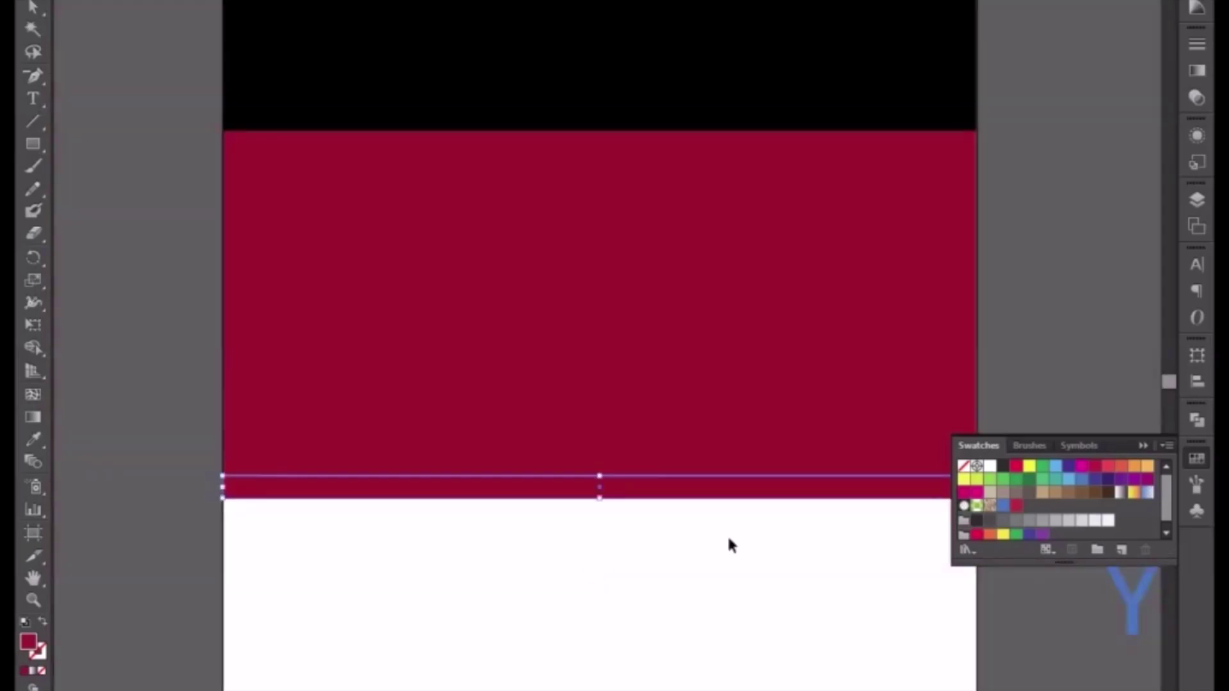
Shorten the strip to the left half of the page width and fill it with the saved brighter red swatch
{"action": "left_click", "coordinate": [1148, 450]}
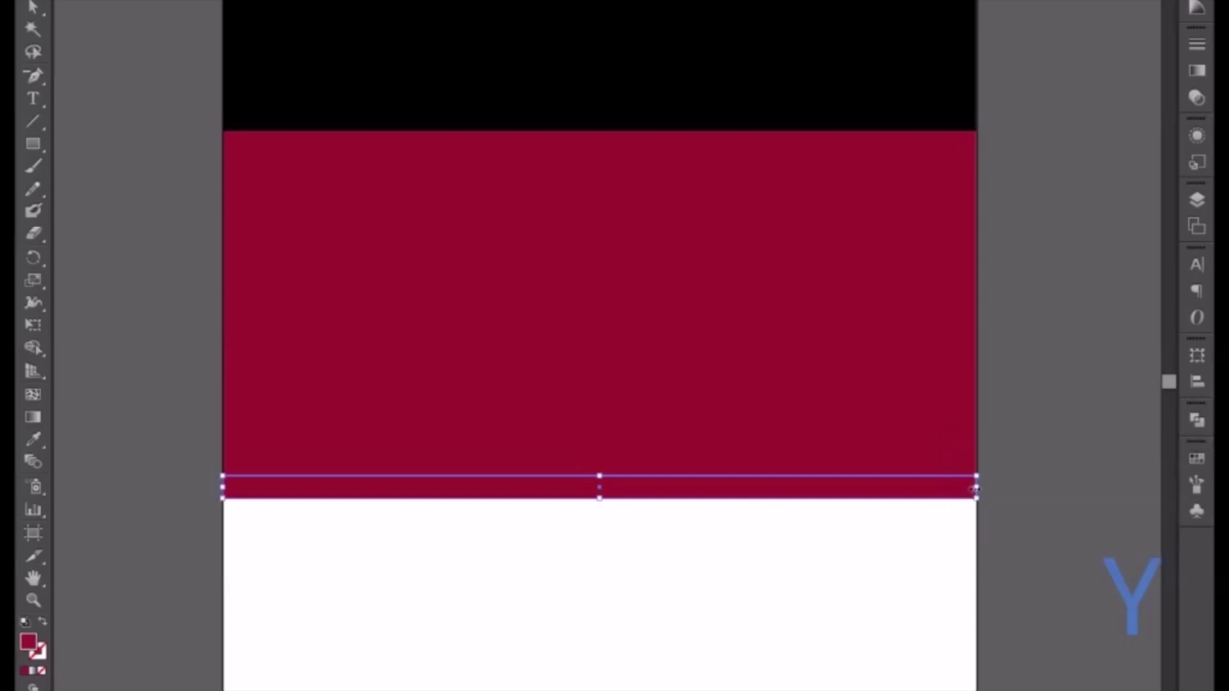
{"action": "left_click_drag", "start_coordinate": [976, 487], "coordinate": [595, 491]}
{"action": "key", "text": "ctrl+y"}
{"action": "key", "text": "ctrl+y"}
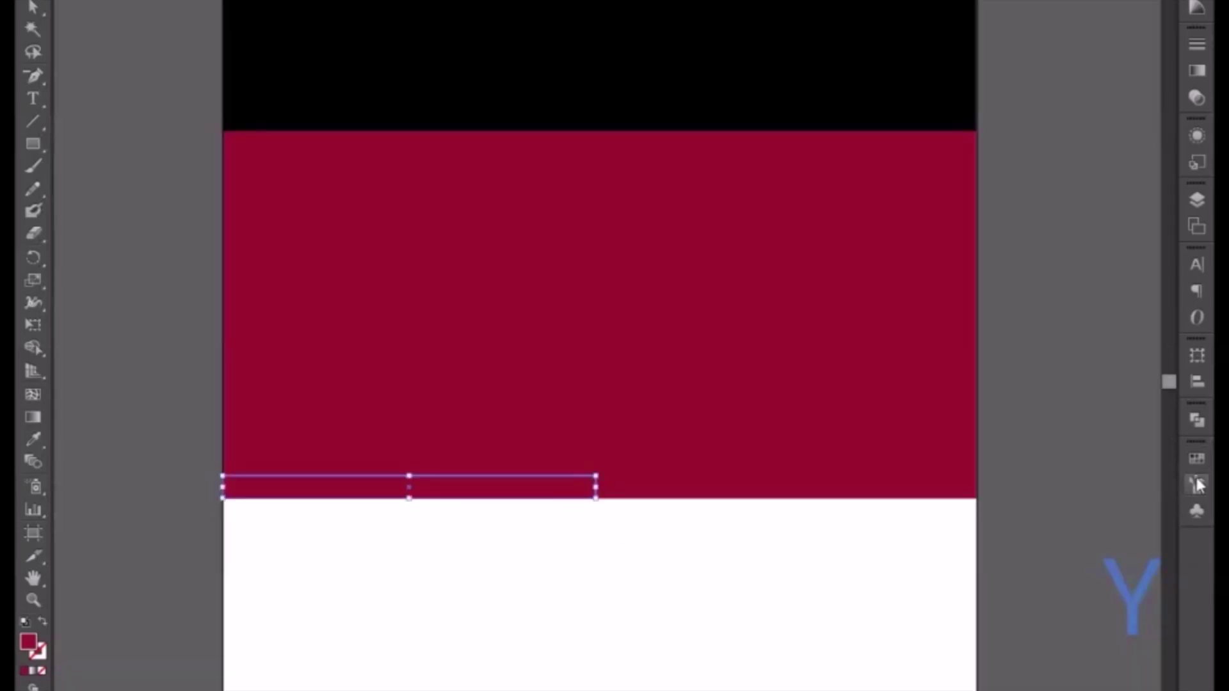
{"action": "left_click", "coordinate": [1197, 458]}
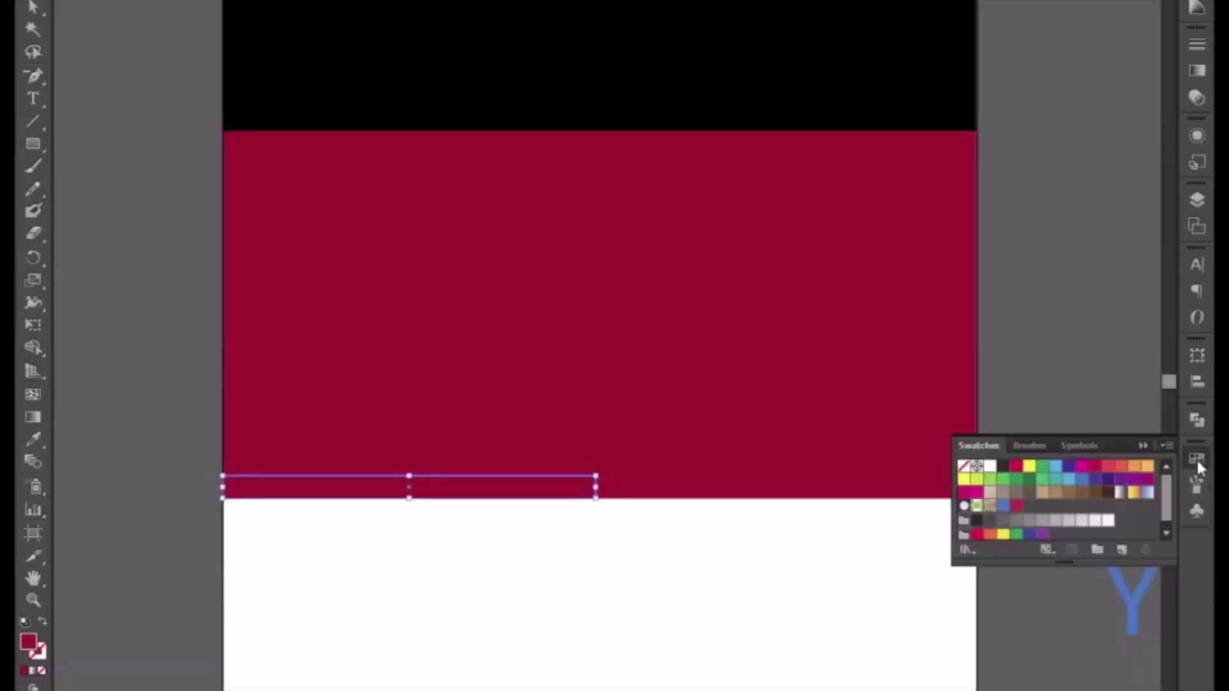
{"action": "left_click", "coordinate": [1016, 505]}
{"action": "left_click", "coordinate": [721, 605]}
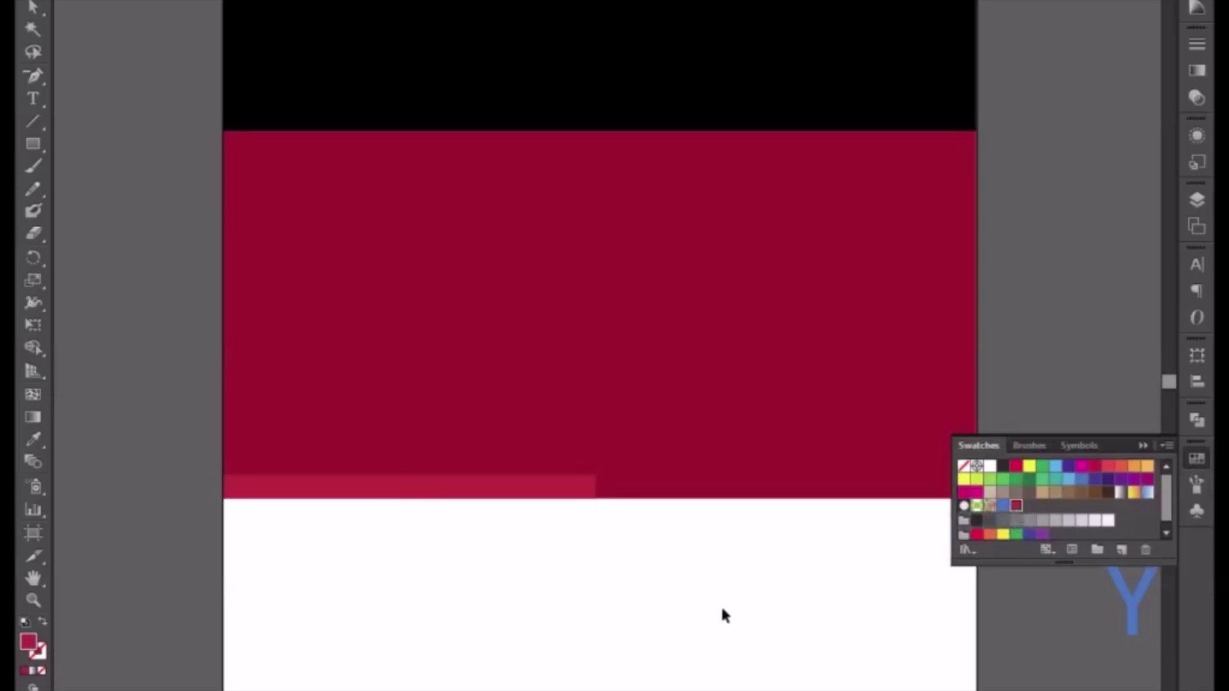
Duplicate the bright red strip onto the right half and extend the copy's inner edge to meet the left strip
{"action": "left_click", "coordinate": [455, 485]}
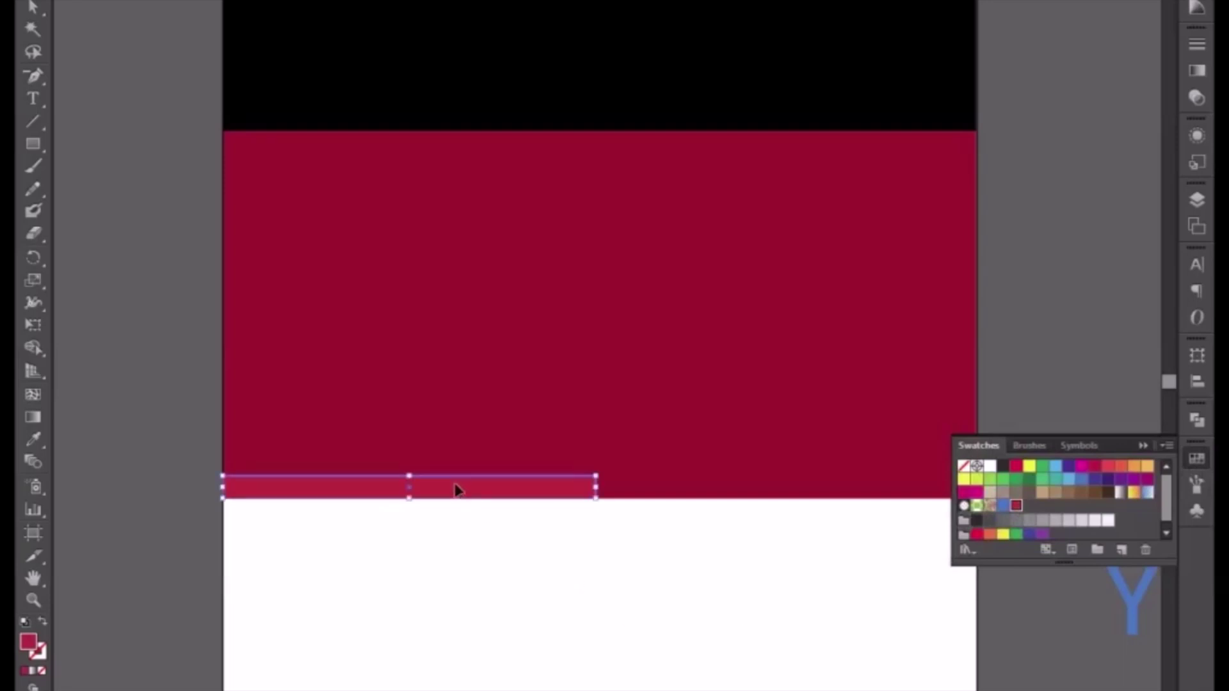
{"action": "left_click_drag", "start_coordinate": [587, 576], "coordinate": [449, 548]}
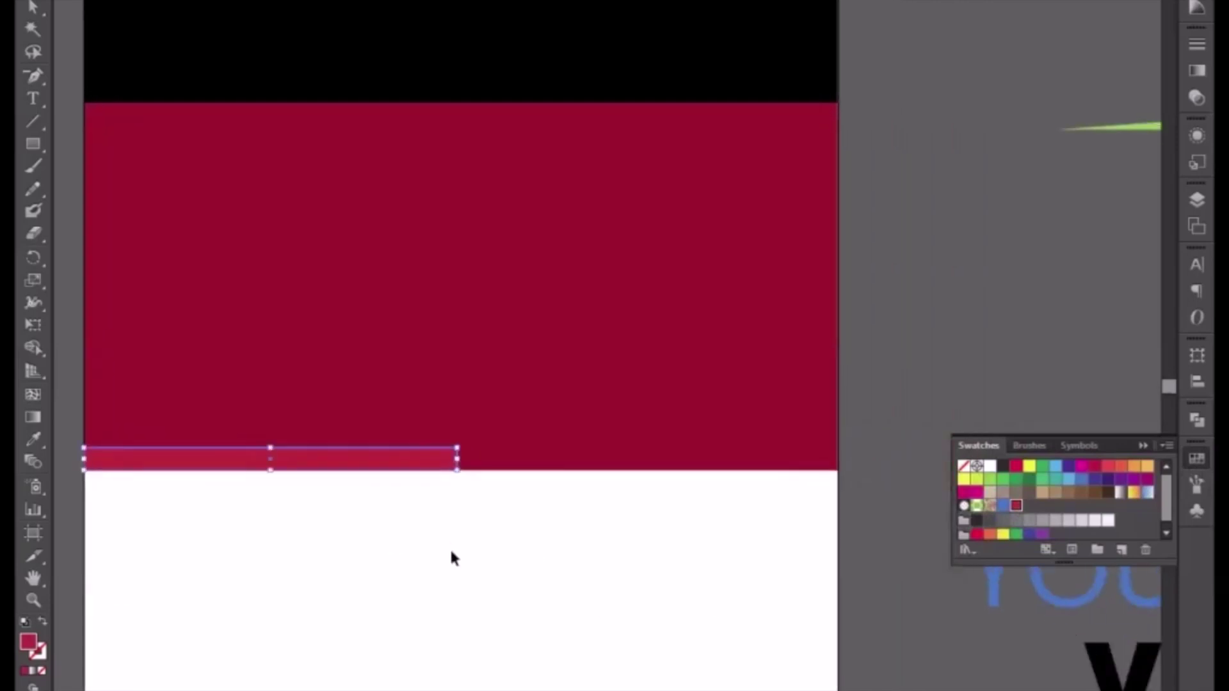
{"action": "left_click_drag", "start_coordinate": [359, 469], "coordinate": [729, 471]}
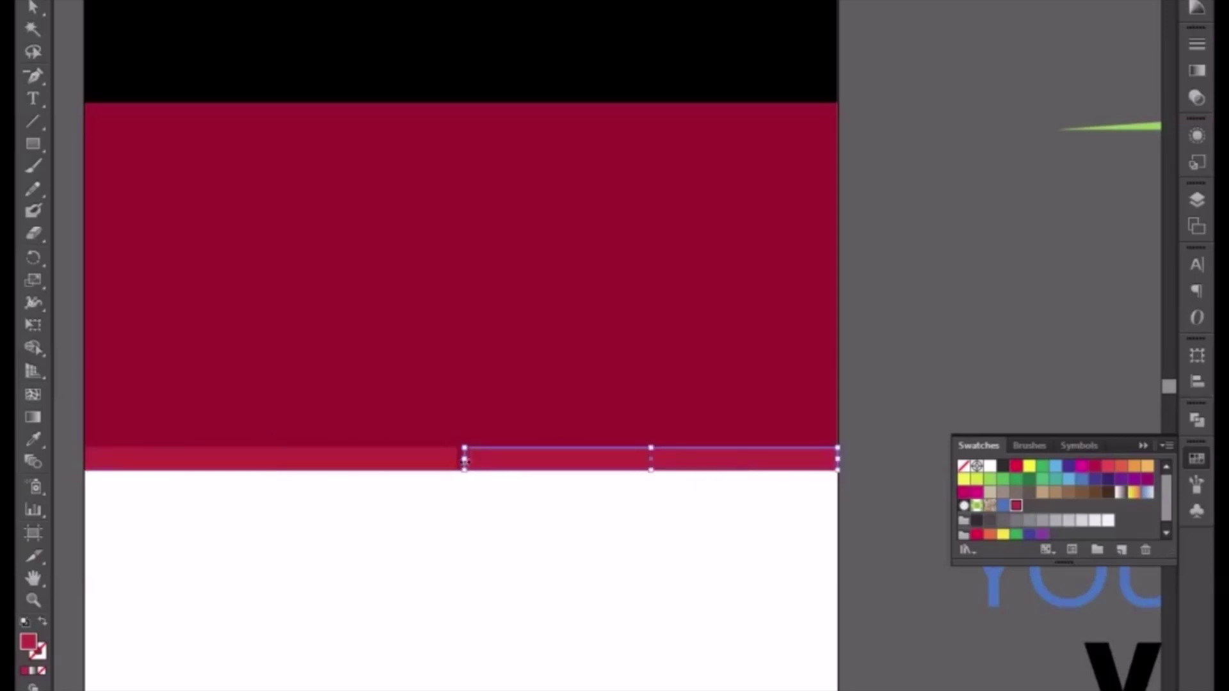
{"action": "left_click_drag", "start_coordinate": [464, 460], "coordinate": [461, 460]}
{"action": "left_click", "coordinate": [451, 464]}
{"action": "left_click", "coordinate": [483, 466]}
Change the right strip's fill to a very dark maroon
{"action": "double_click", "coordinate": [28, 643]}
{"action": "left_click_drag", "start_coordinate": [574, 461], "coordinate": [589, 508]}
{"action": "left_click", "coordinate": [808, 382]}
{"action": "left_click", "coordinate": [594, 567]}
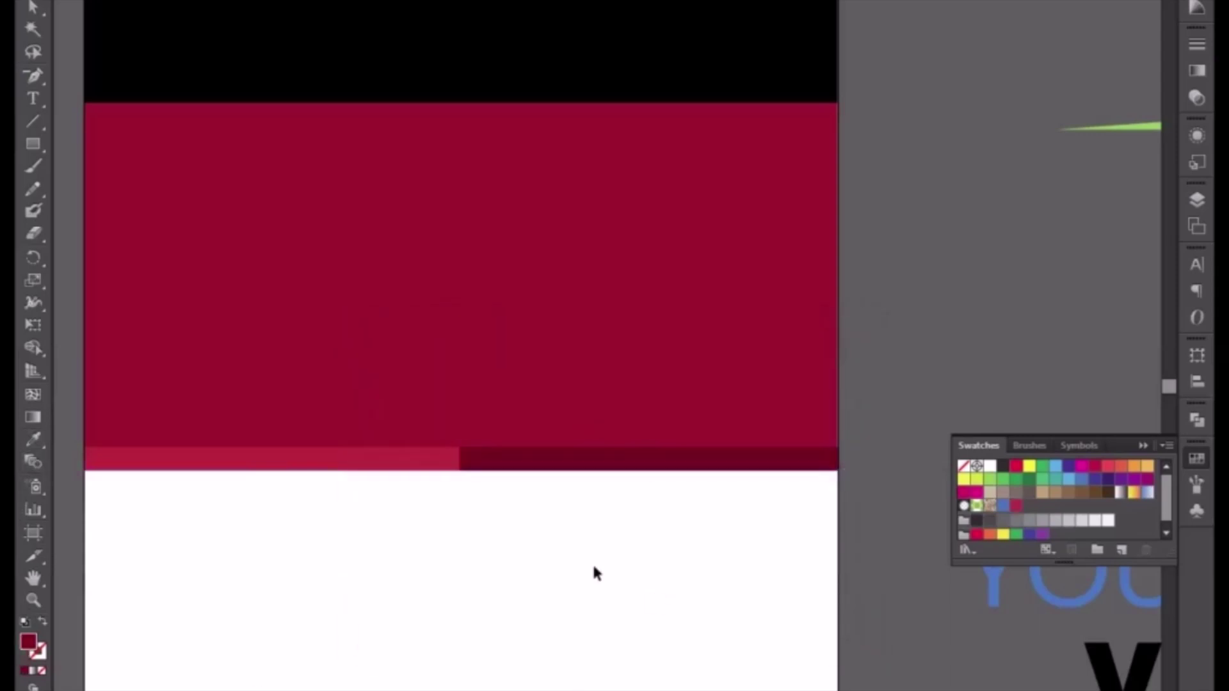
Duplicate the dark red rectangle together with its two strips directly below, leaving a narrow white gap between the blocks
{"action": "key", "text": "ctrl+minus"}
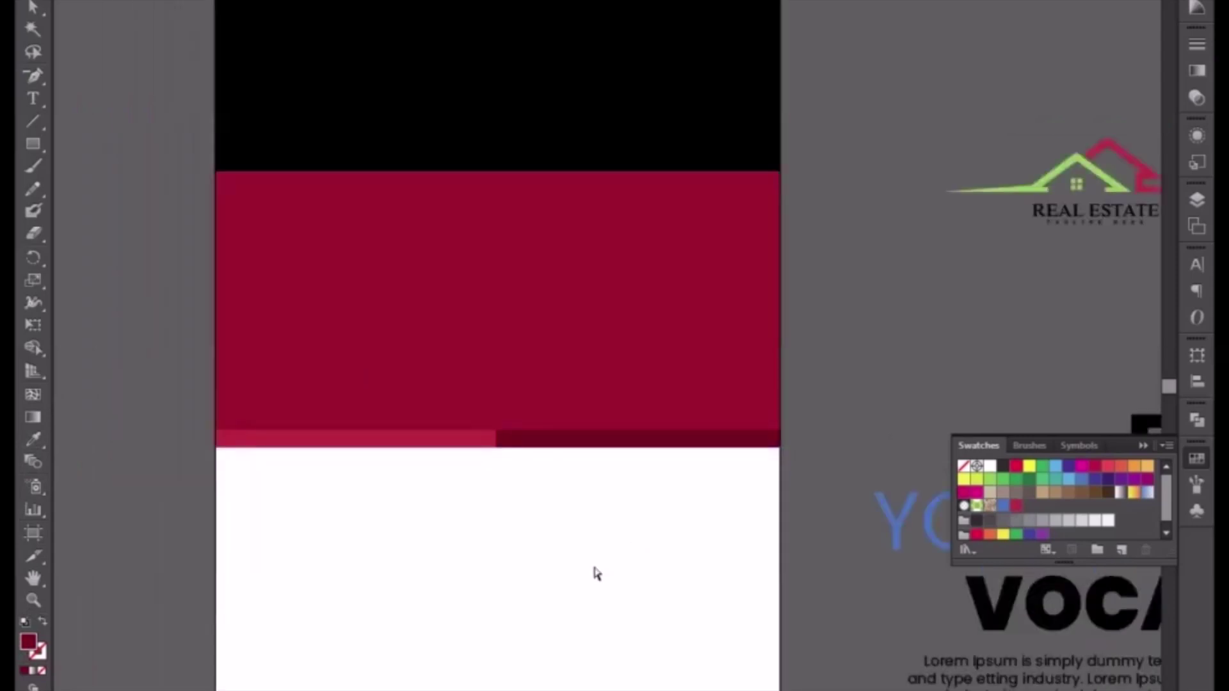
{"action": "key", "text": "ctrl+minus"}
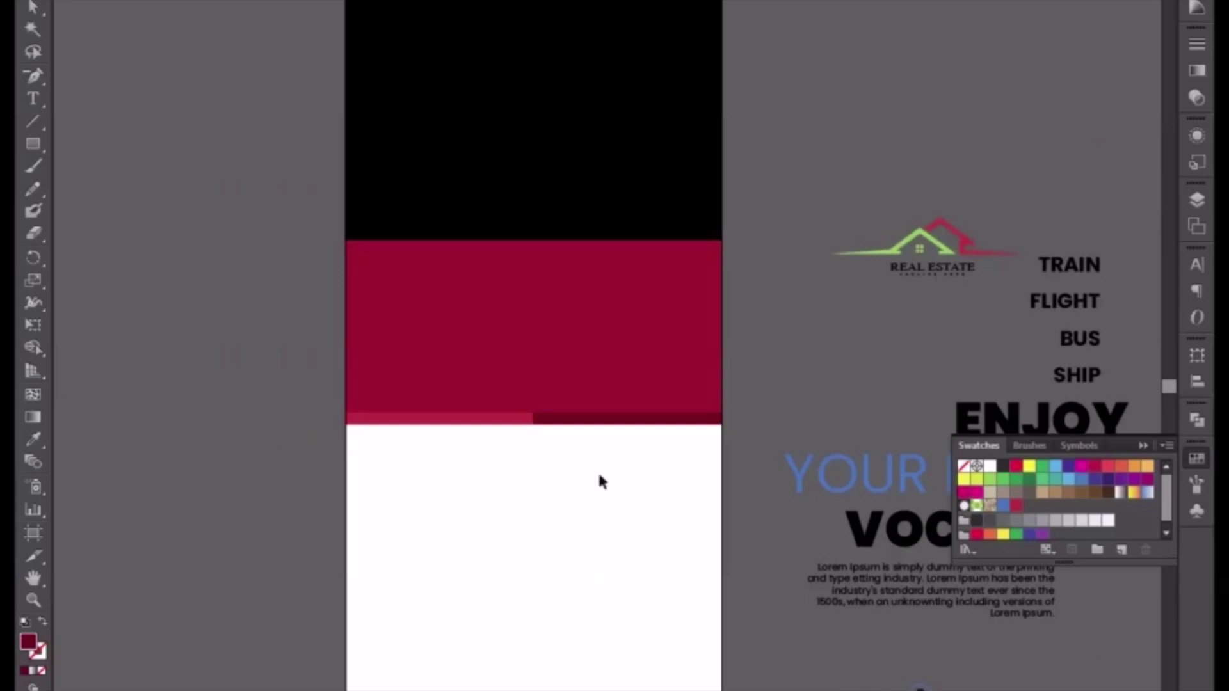
{"action": "left_click_drag", "start_coordinate": [648, 497], "coordinate": [472, 384]}
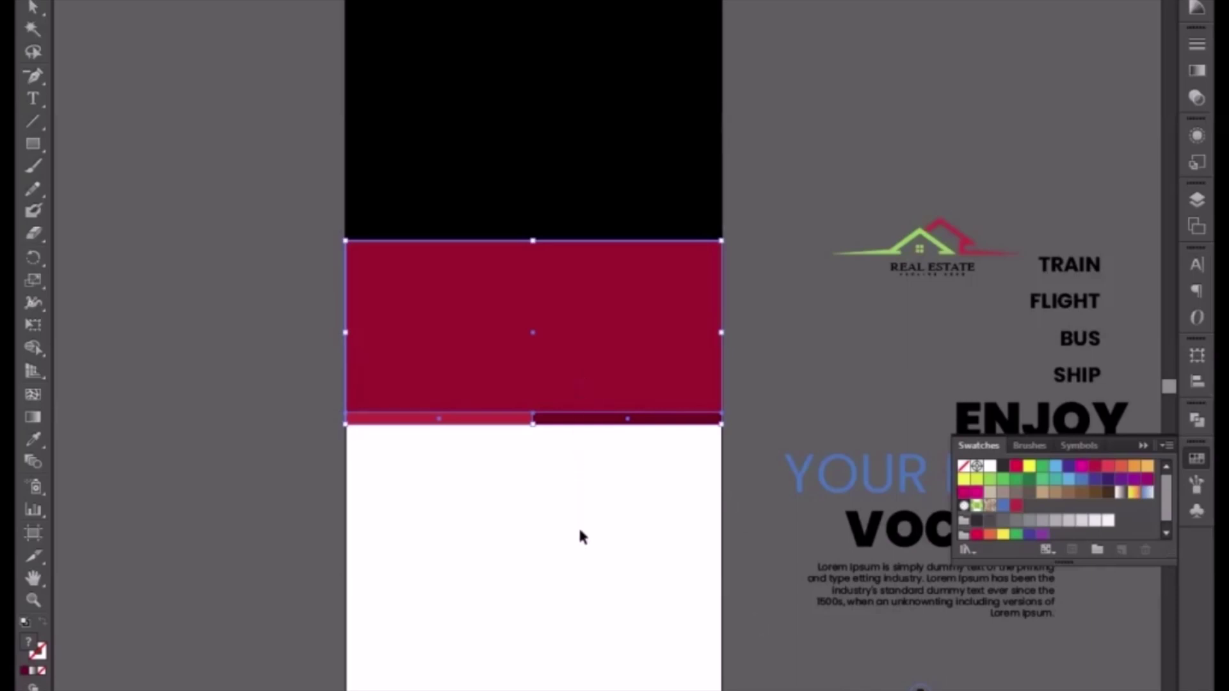
{"action": "left_click_drag", "start_coordinate": [595, 487], "coordinate": [537, 555]}
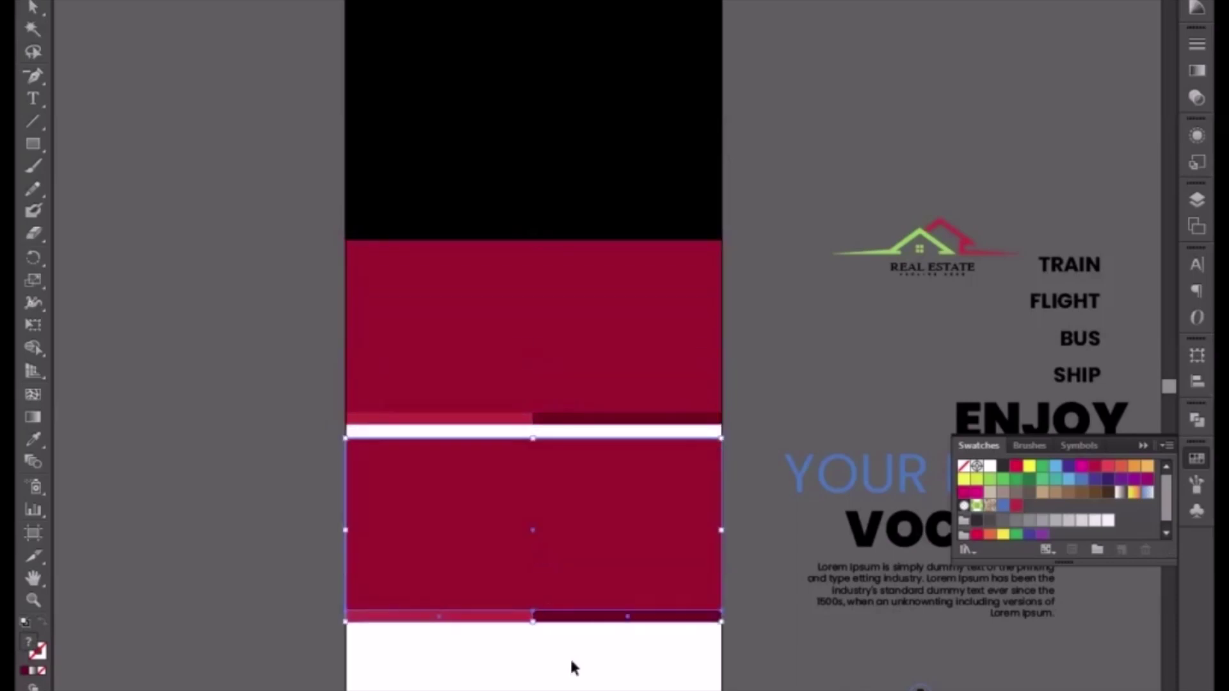
{"action": "left_click", "coordinate": [549, 660]}
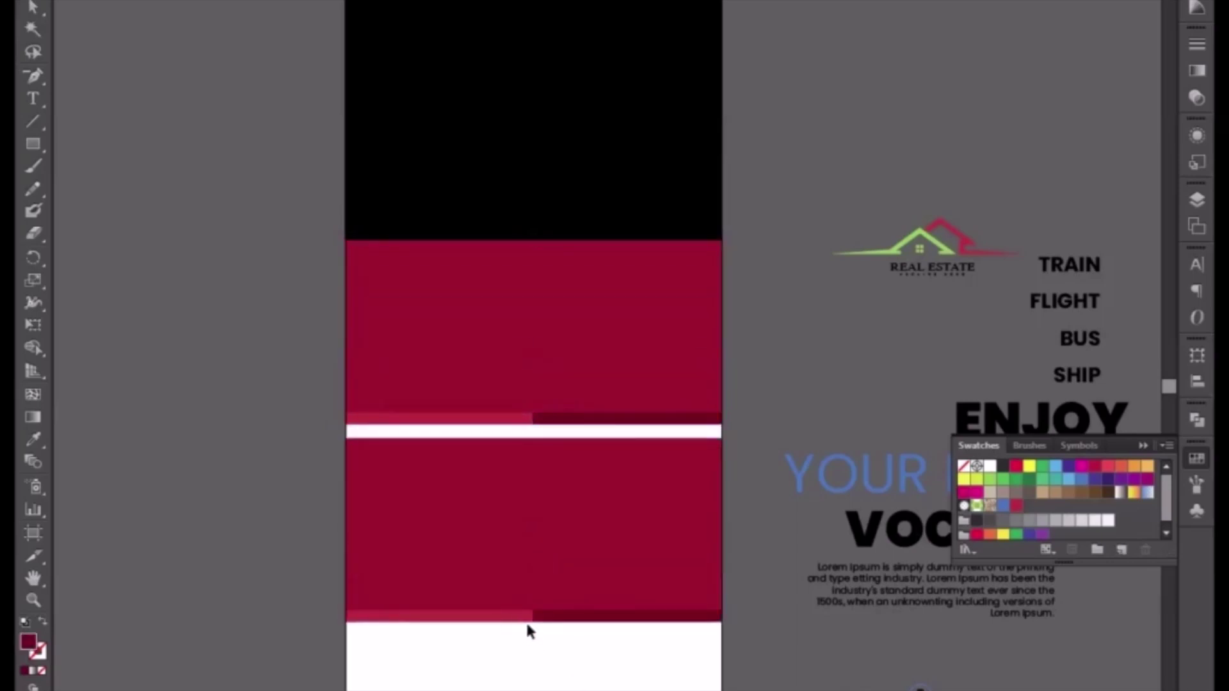
Widen the maroon strips of both blocks leftward together to about two-thirds of the page width
{"action": "left_click", "coordinate": [505, 618]}
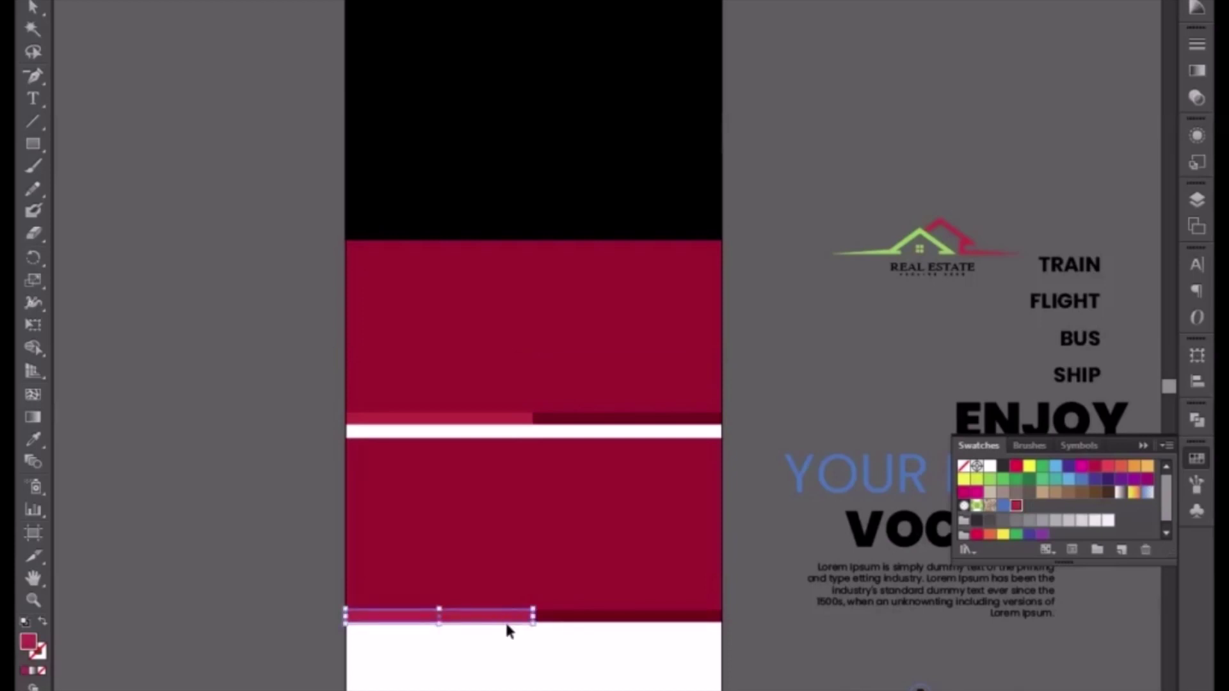
{"action": "left_click", "coordinate": [539, 421]}
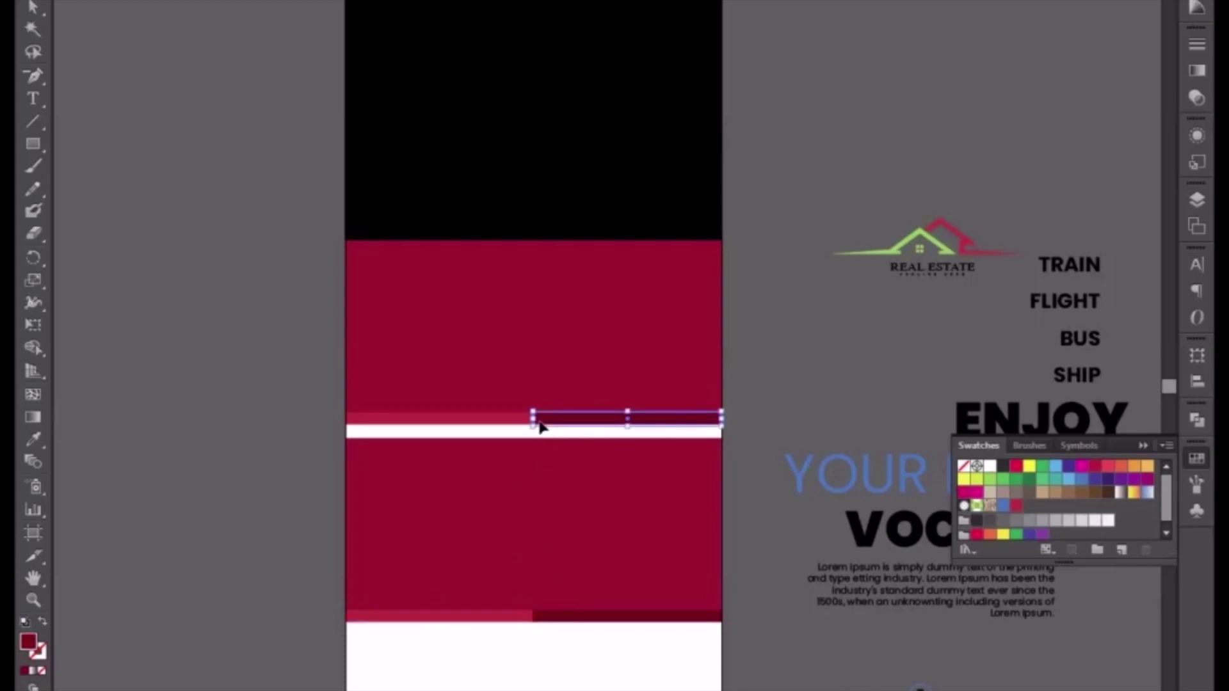
{"action": "left_click", "coordinate": [563, 617], "text": "shift"}
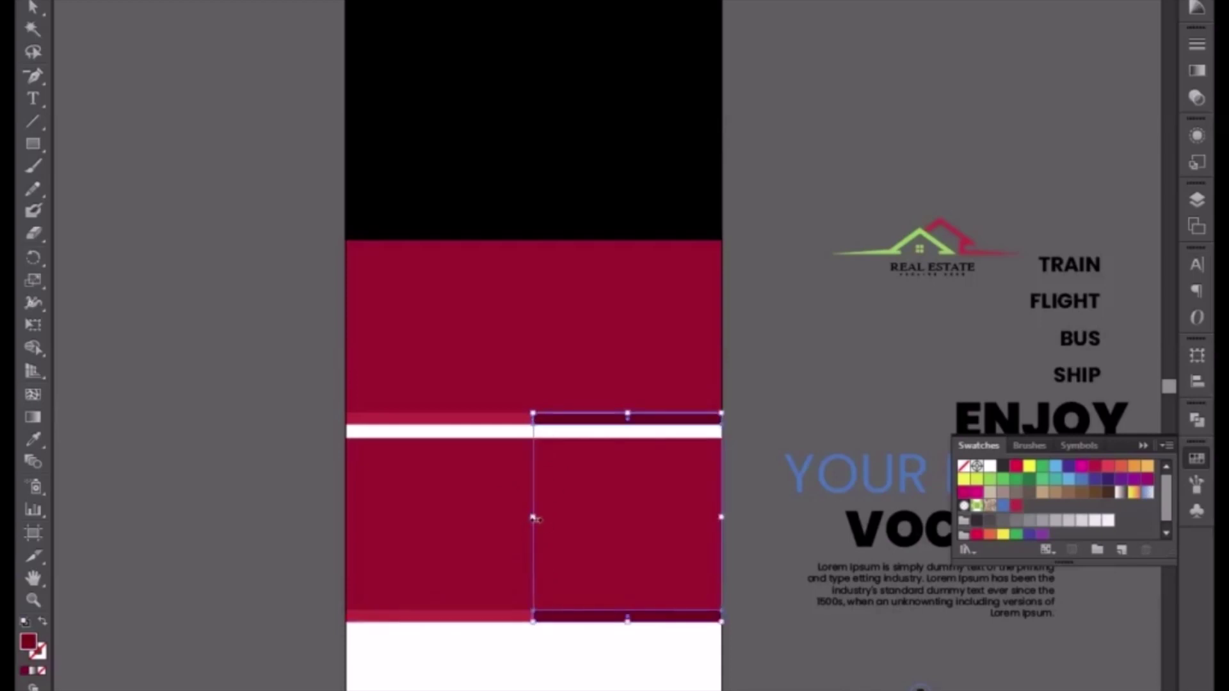
{"action": "left_click_drag", "start_coordinate": [534, 519], "coordinate": [478, 519]}
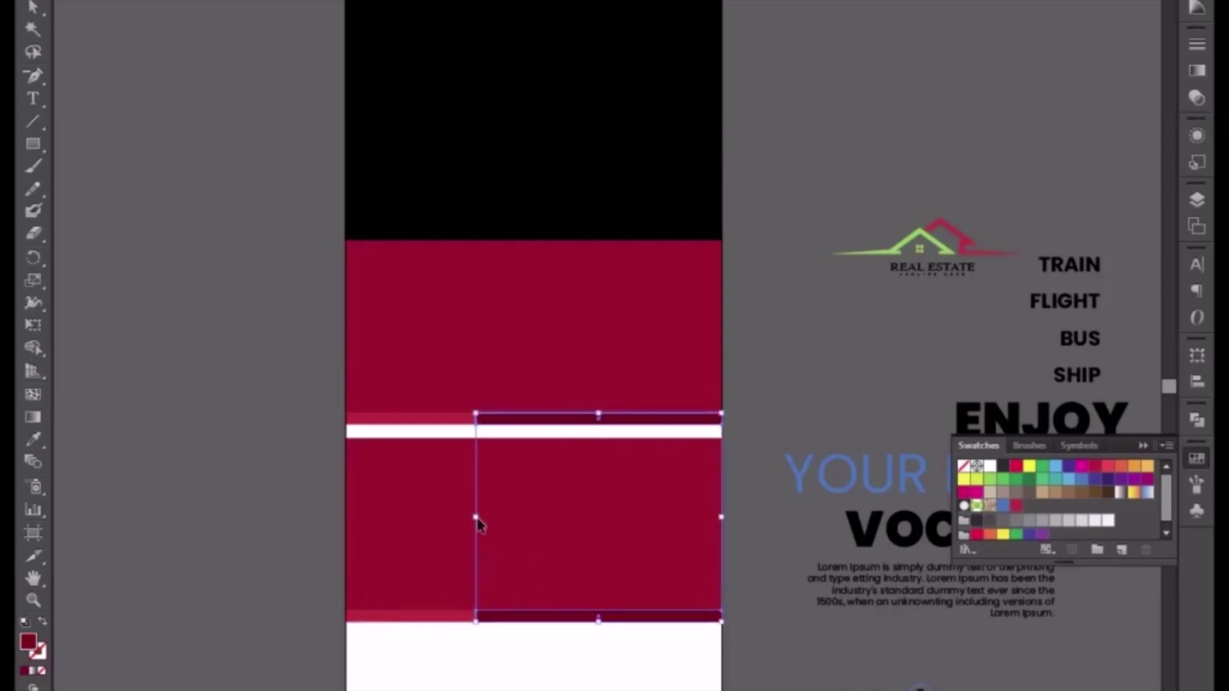
{"action": "left_click", "coordinate": [440, 421]}
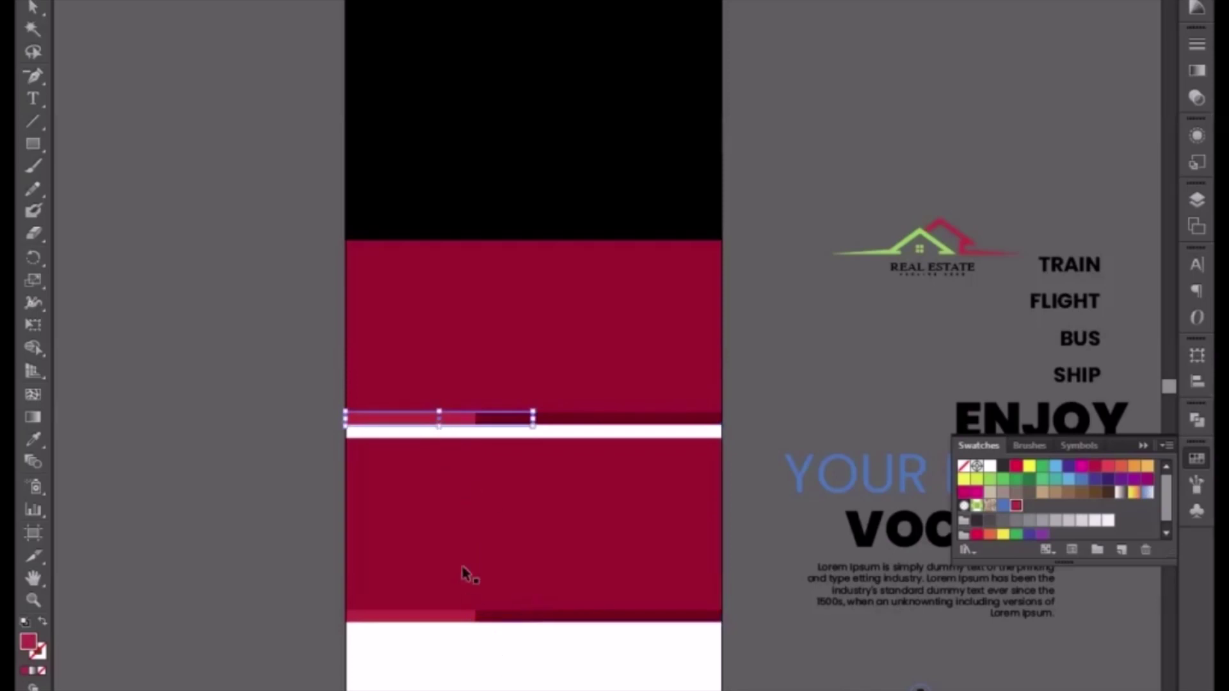
{"action": "left_click", "coordinate": [504, 548]}
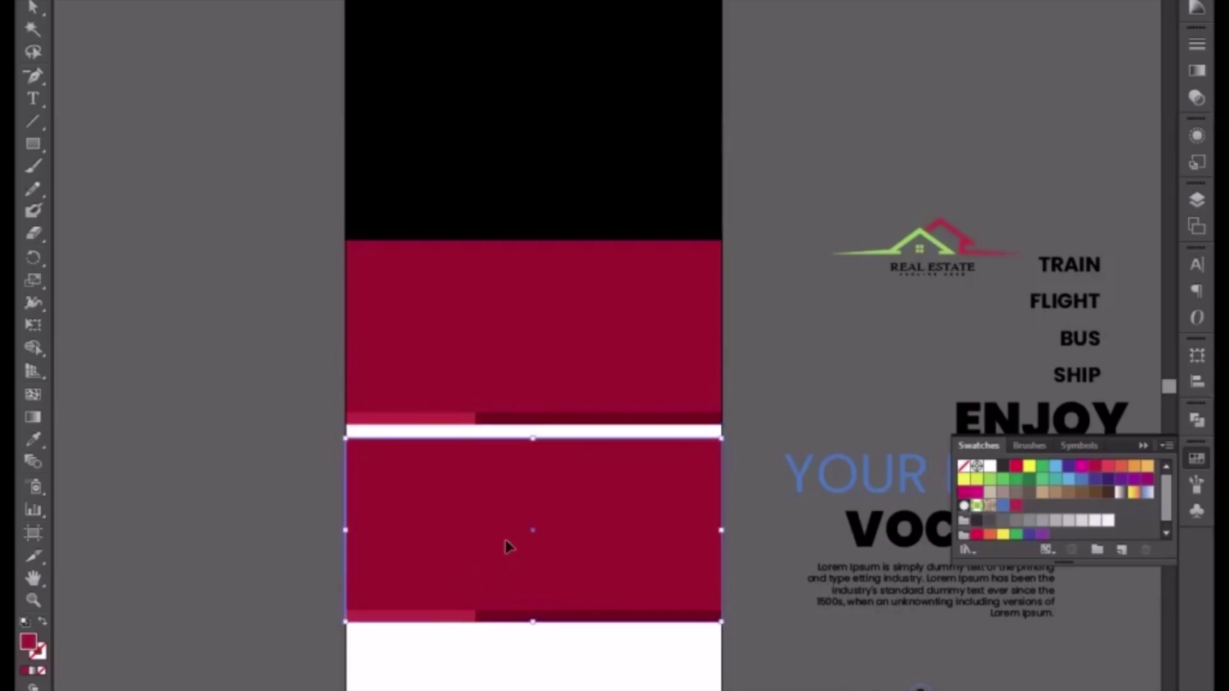
{"action": "left_click", "coordinate": [544, 617]}
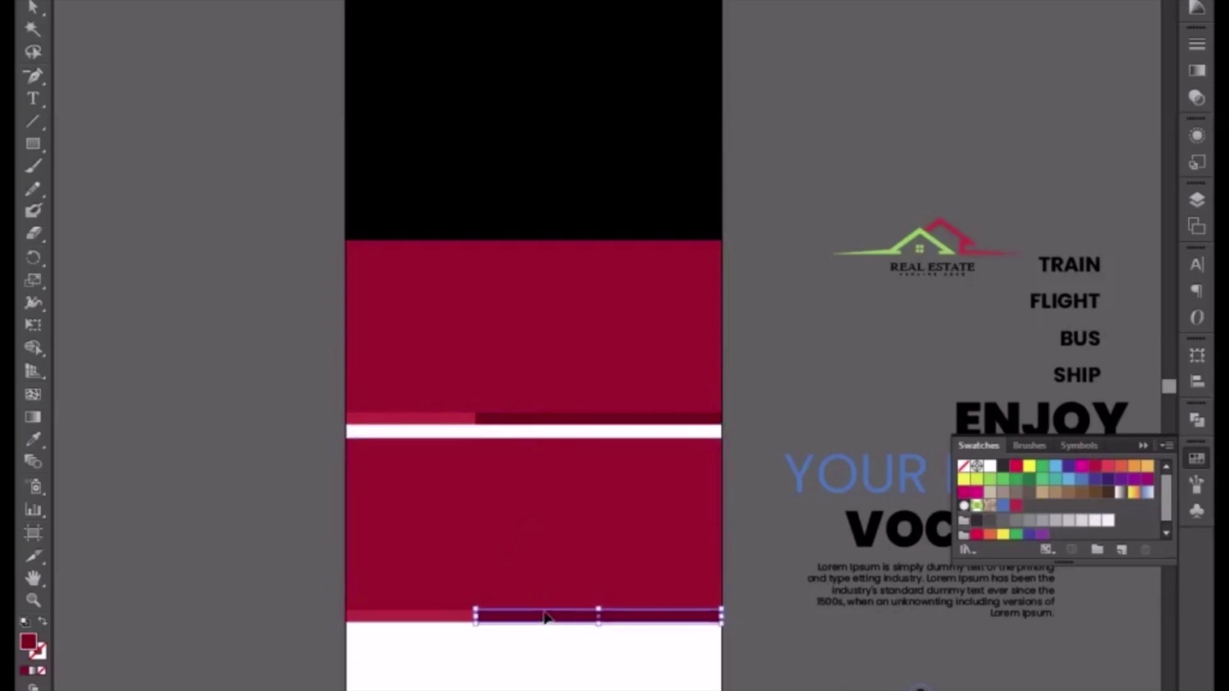
{"action": "left_click_drag", "start_coordinate": [600, 609], "coordinate": [600, 610]}
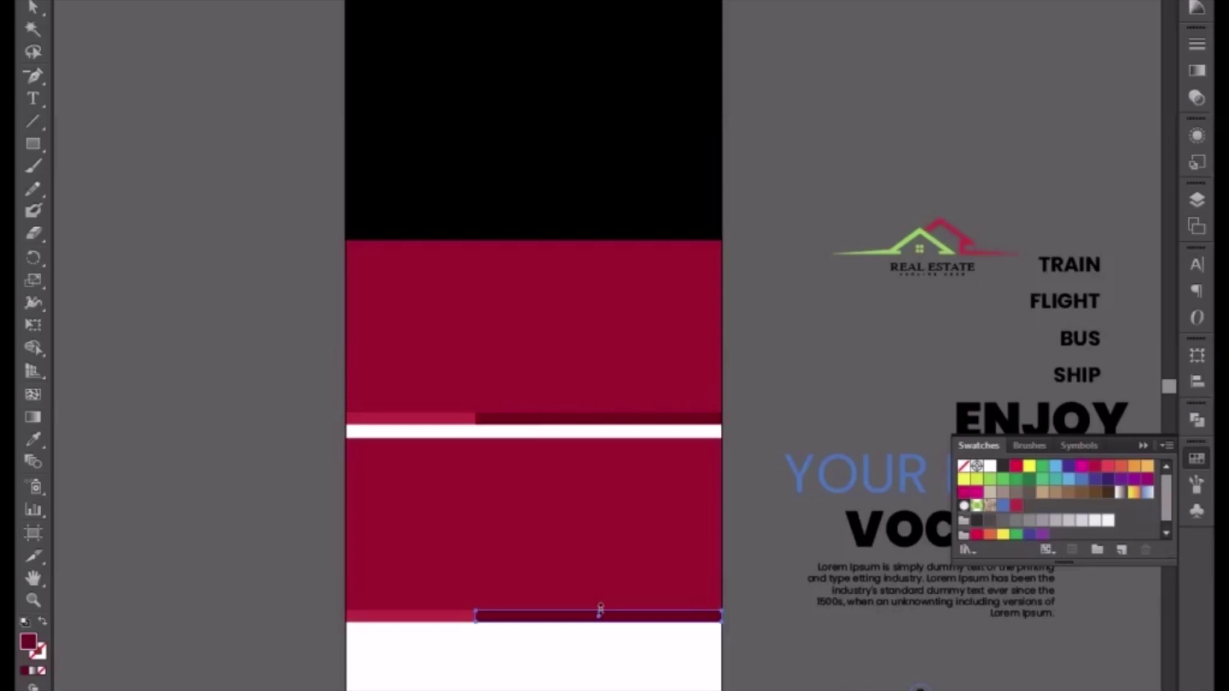
{"action": "left_click_drag", "start_coordinate": [600, 610], "coordinate": [619, 459]}
{"action": "key", "text": "ctrl+z"}
Raise the upper edge of the lower block's maroon strip to that block's upper edge, keeping its base in place
{"action": "key", "text": "Up"}
{"action": "key", "text": "Up"}
{"action": "key", "text": "Up"}
{"action": "key", "text": "Up"}
{"action": "key", "text": "Up"}
{"action": "key", "text": "Up"}
{"action": "key", "text": "Up"}
{"action": "key", "text": "Up"}
{"action": "key", "text": "Up"}
{"action": "key", "text": "Up"}
{"action": "key", "text": "Up"}
{"action": "key", "text": "Up"}
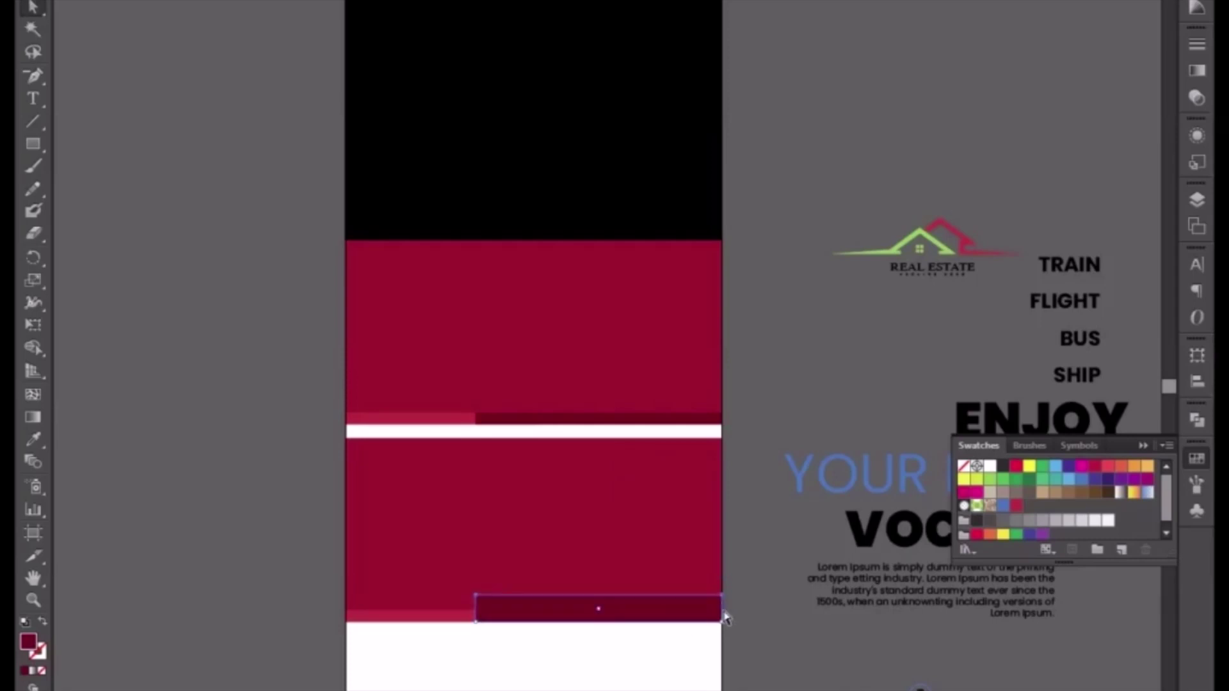
{"action": "key", "text": "Up"}
{"action": "key", "text": "Up"}
{"action": "key", "text": "Up"}
{"action": "key", "text": "Up"}
{"action": "key", "text": "Up"}
{"action": "key", "text": "Up"}
{"action": "key", "text": "Up"}
{"action": "key", "text": "Up"}
{"action": "key", "text": "Up"}
{"action": "key", "text": "Up"}
{"action": "key", "text": "Up"}
{"action": "key", "text": "Up"}
{"action": "key", "text": "Up"}
{"action": "key", "text": "Up"}
{"action": "key", "text": "Up"}
{"action": "key", "text": "Up"}
{"action": "key", "text": "Up"}
{"action": "key", "text": "Up"}
{"action": "key", "text": "Up"}
{"action": "key", "text": "Up"}
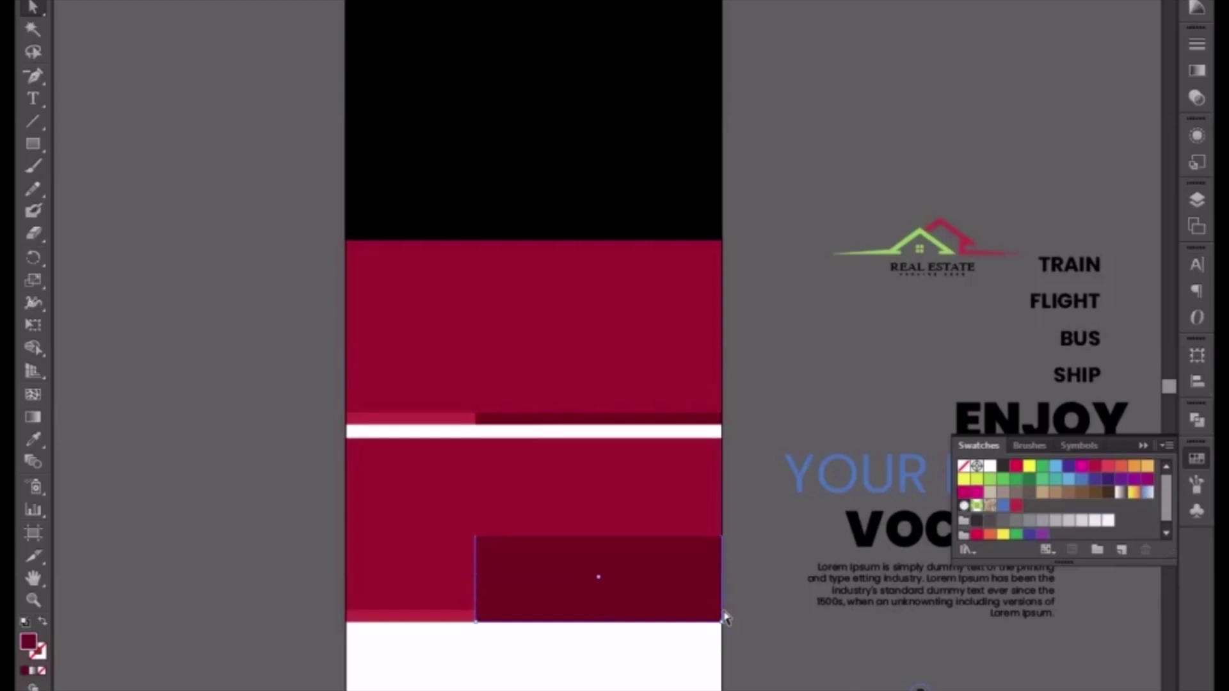
{"action": "key", "text": "Up"}
{"action": "key", "text": "Up"}
{"action": "key", "text": "Up"}
{"action": "key", "text": "Up"}
{"action": "key", "text": "Up"}
{"action": "key", "text": "Up"}
{"action": "key", "text": "Up"}
{"action": "key", "text": "Up"}
{"action": "key", "text": "Up"}
{"action": "key", "text": "Up"}
{"action": "key", "text": "Up"}
{"action": "key", "text": "Up"}
{"action": "key", "text": "Up"}
{"action": "key", "text": "Up"}
{"action": "key", "text": "Up"}
{"action": "key", "text": "Up"}
{"action": "key", "text": "Up"}
{"action": "key", "text": "Up"}
{"action": "key", "text": "Up"}
{"action": "key", "text": "Up"}
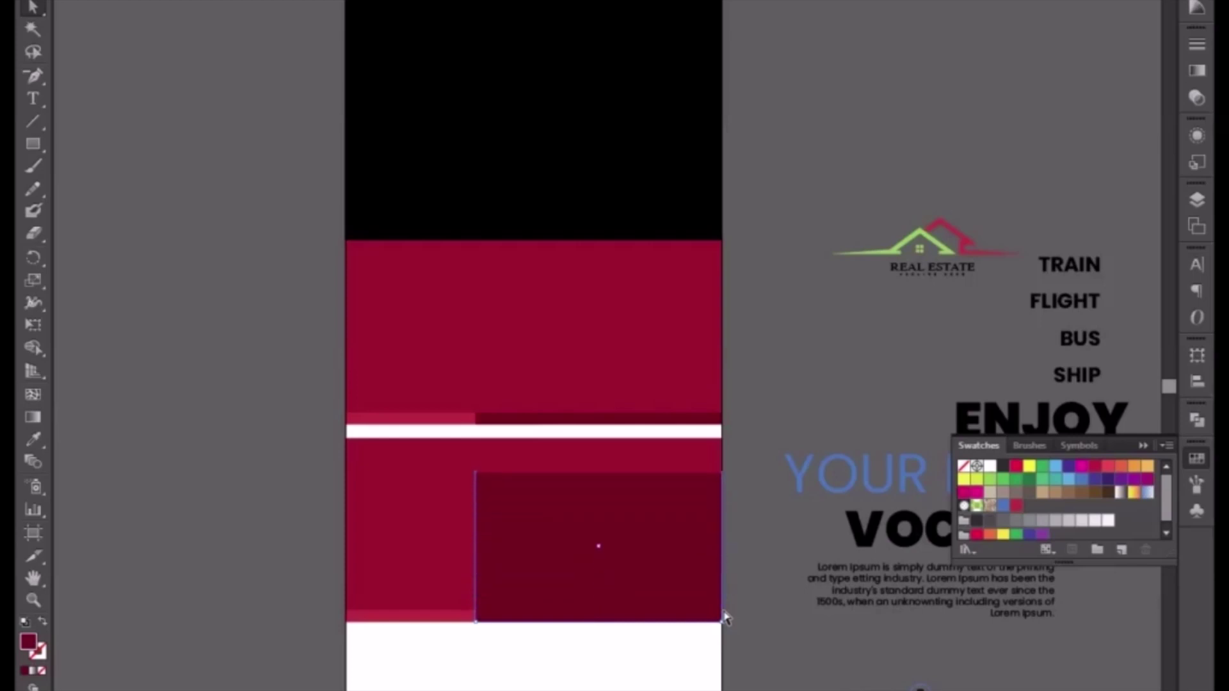
{"action": "key", "text": "Up"}
{"action": "key", "text": "Up"}
{"action": "key", "text": "Up"}
{"action": "key", "text": "Up"}
{"action": "key", "text": "Up"}
{"action": "key", "text": "Up"}
{"action": "key", "text": "Up"}
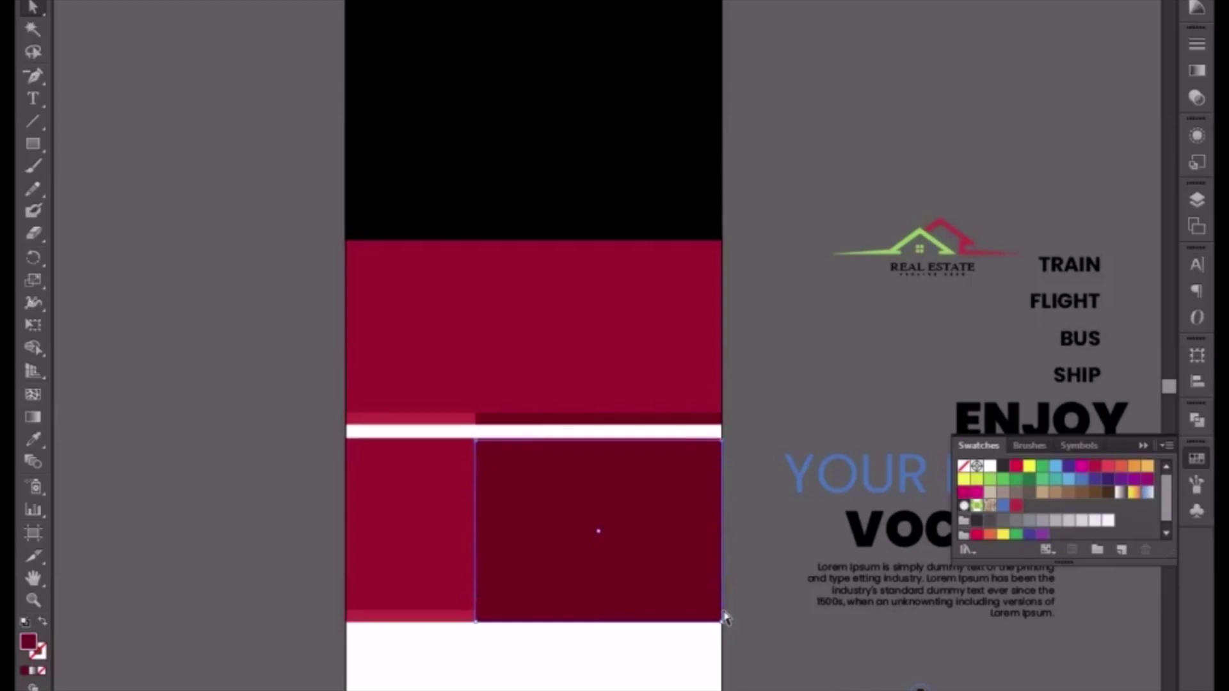
Nudge the lower block's maroon rectangle up in outline view so its upper edge aligns with the block's upper edge
{"action": "key", "text": "ctrl+y"}
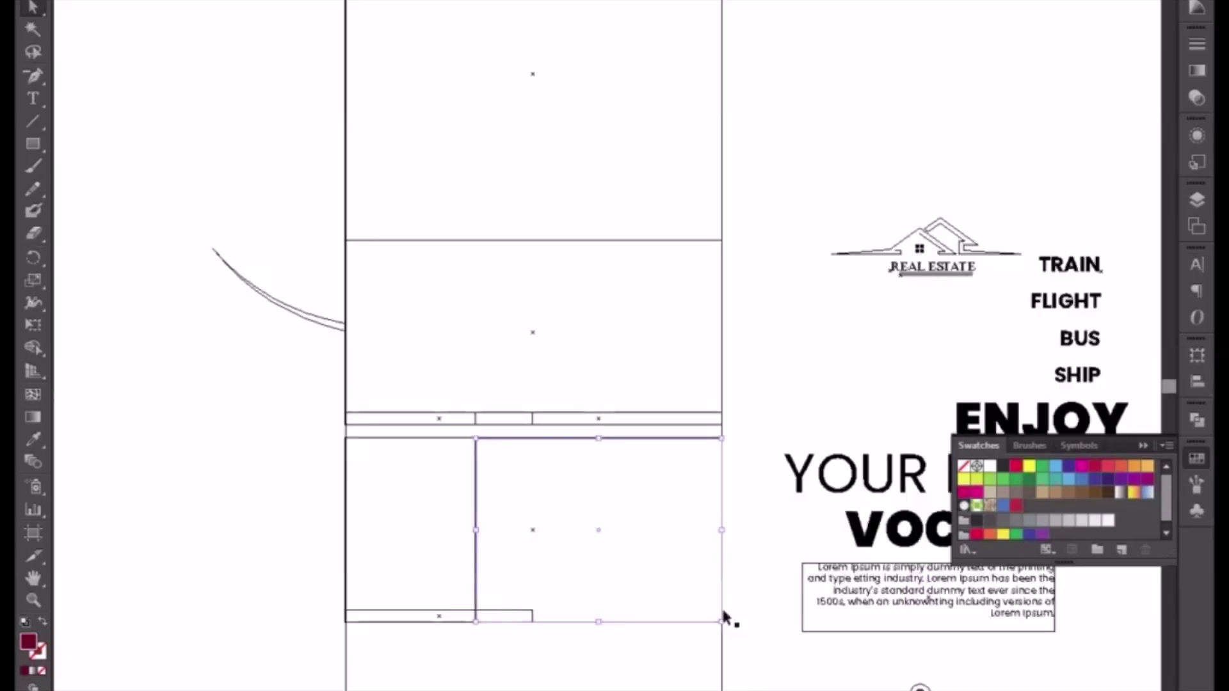
{"action": "key", "text": "ctrl+plus"}
{"action": "key", "text": "ctrl+plus"}
{"action": "left_click_drag", "start_coordinate": [435, 632], "coordinate": [569, 478]}
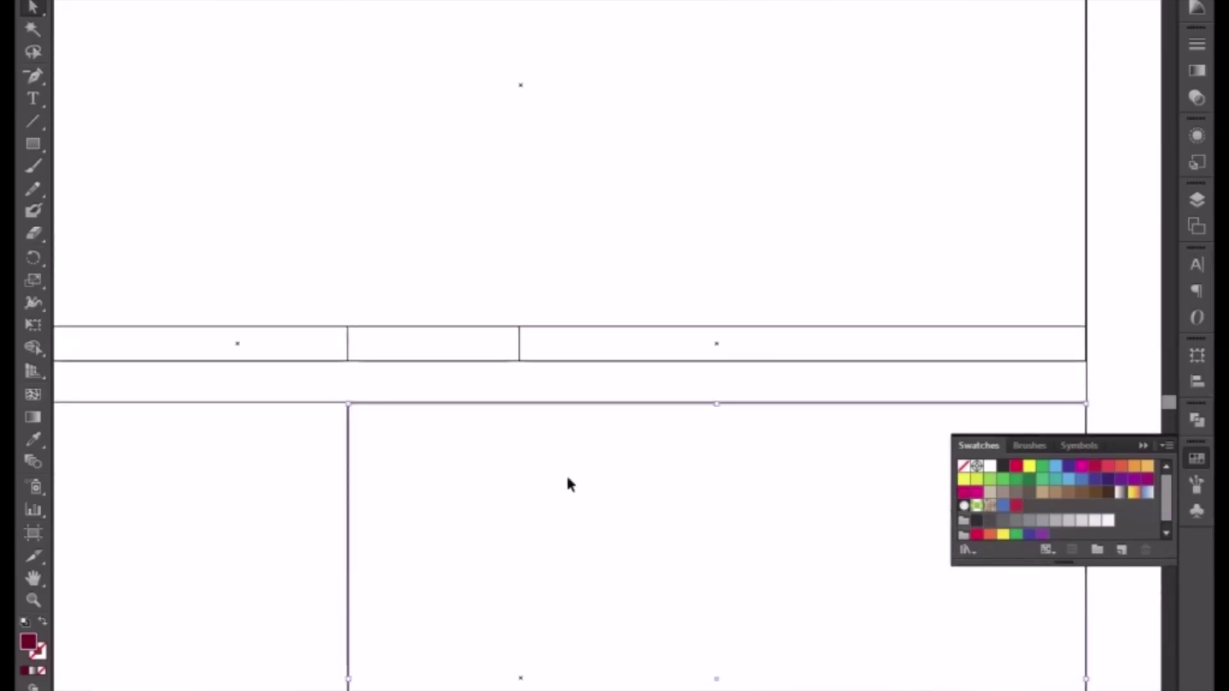
{"action": "key", "text": "ctrl+plus"}
{"action": "key", "text": "ctrl+plus"}
{"action": "key", "text": "Up"}
{"action": "key", "text": "Up"}
{"action": "key", "text": "Up"}
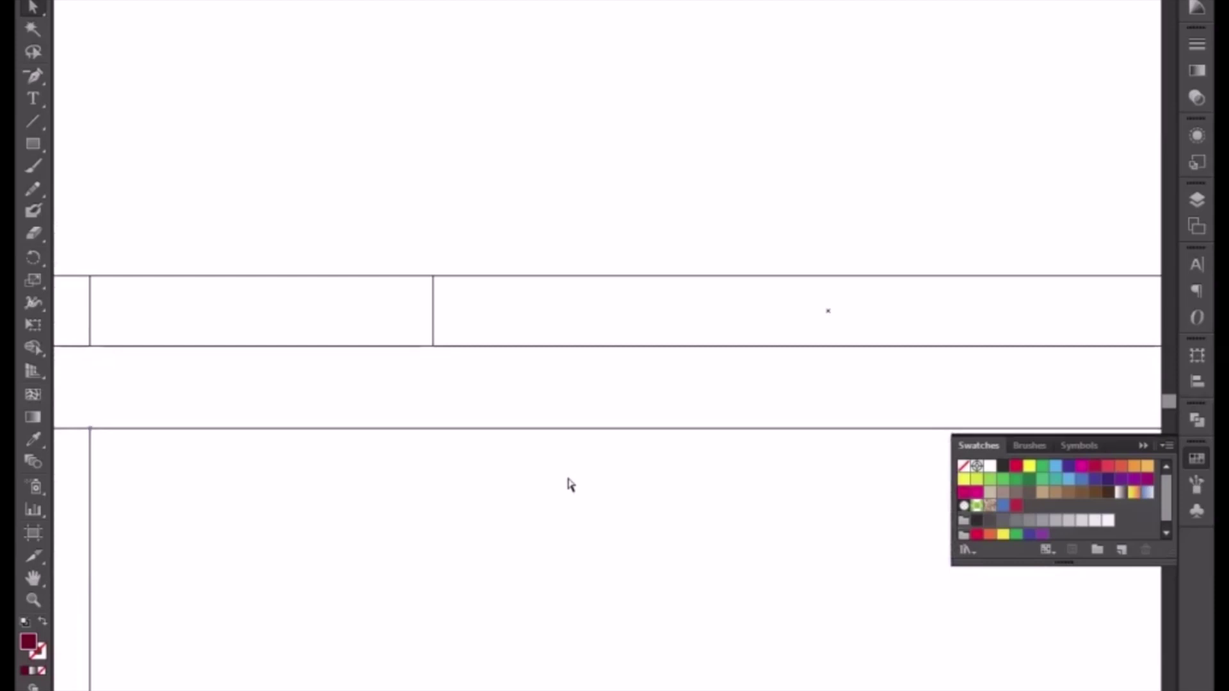
{"action": "key", "text": "ctrl+y"}
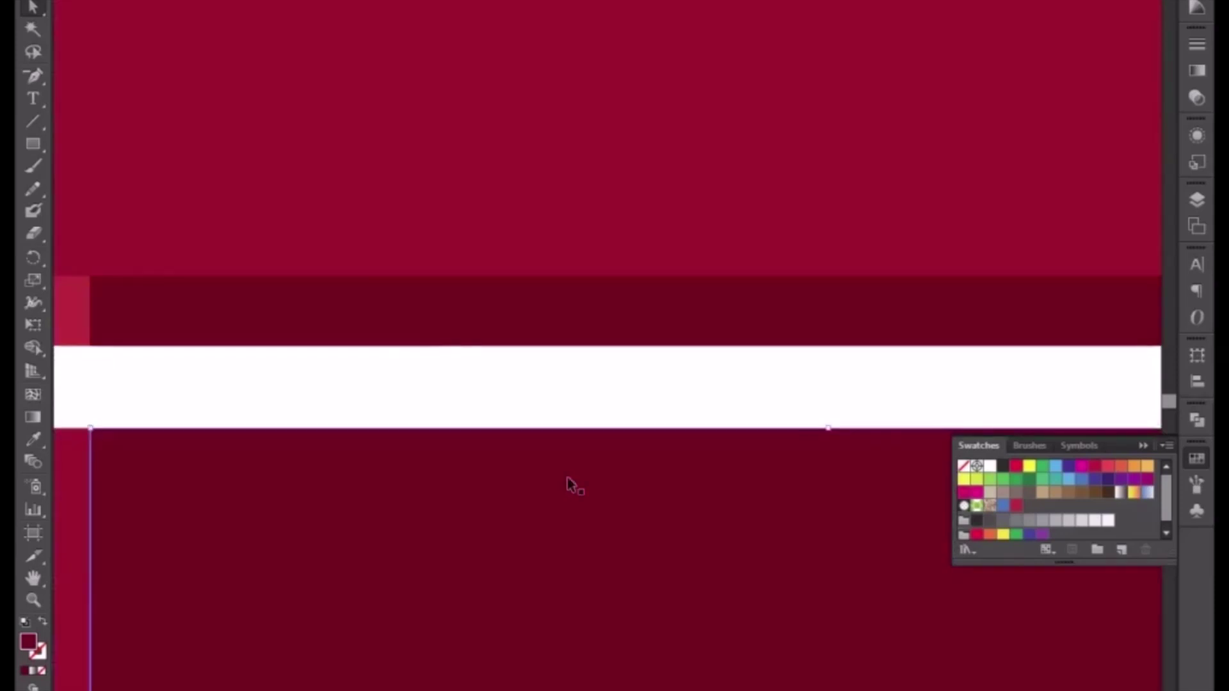
Delete the thin crimson strip along the base of the lower red block
{"action": "key", "text": "ctrl+minus"}
{"action": "key", "text": "ctrl+minus"}
{"action": "key", "text": "ctrl+minus"}
{"action": "key", "text": "ctrl+minus"}
{"action": "left_click_drag", "start_coordinate": [551, 488], "coordinate": [620, 378]}
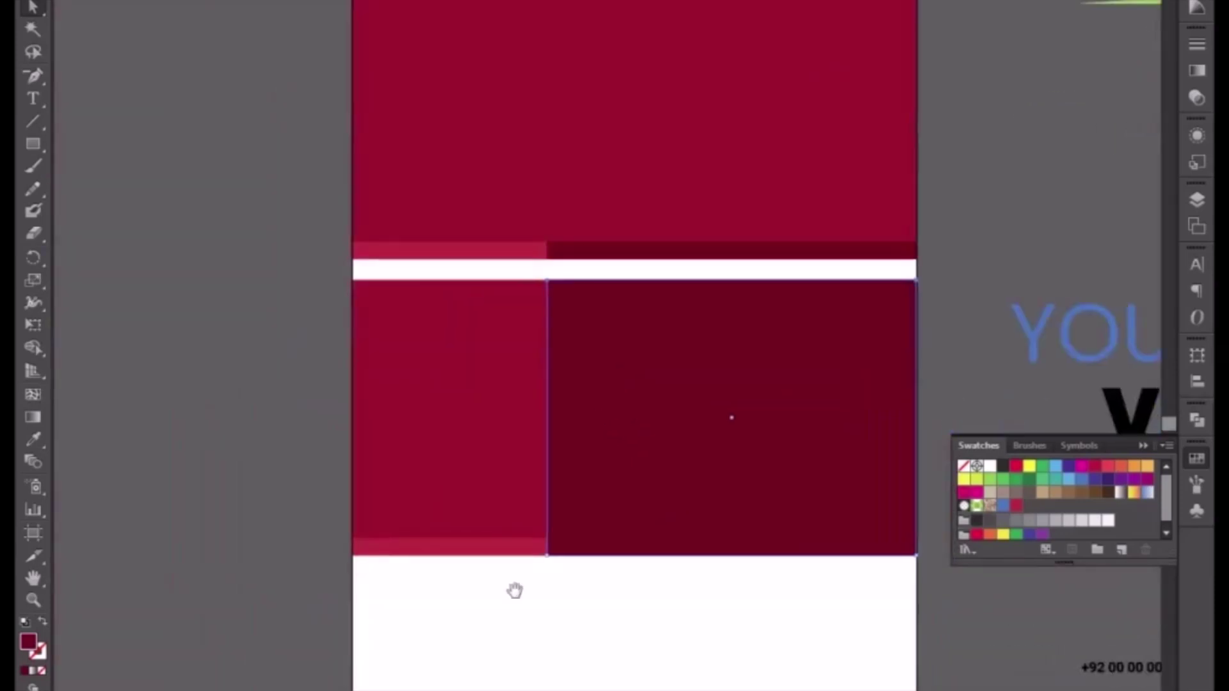
{"action": "left_click", "coordinate": [475, 547]}
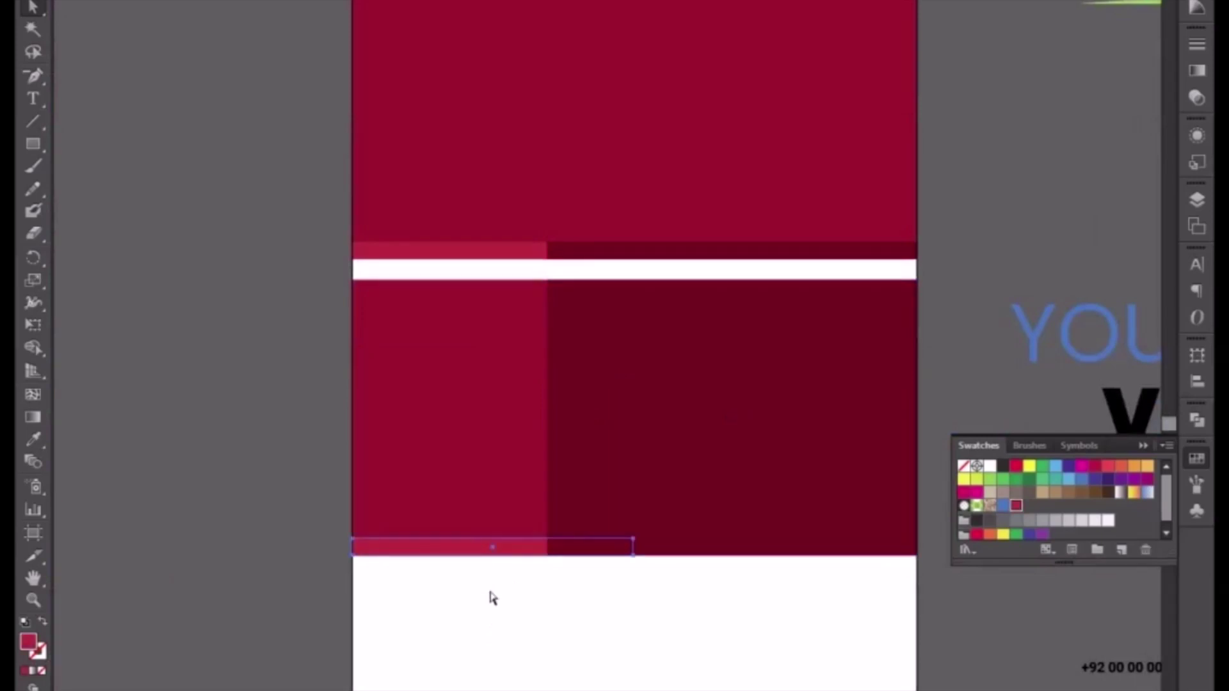
{"action": "key", "text": "Delete"}
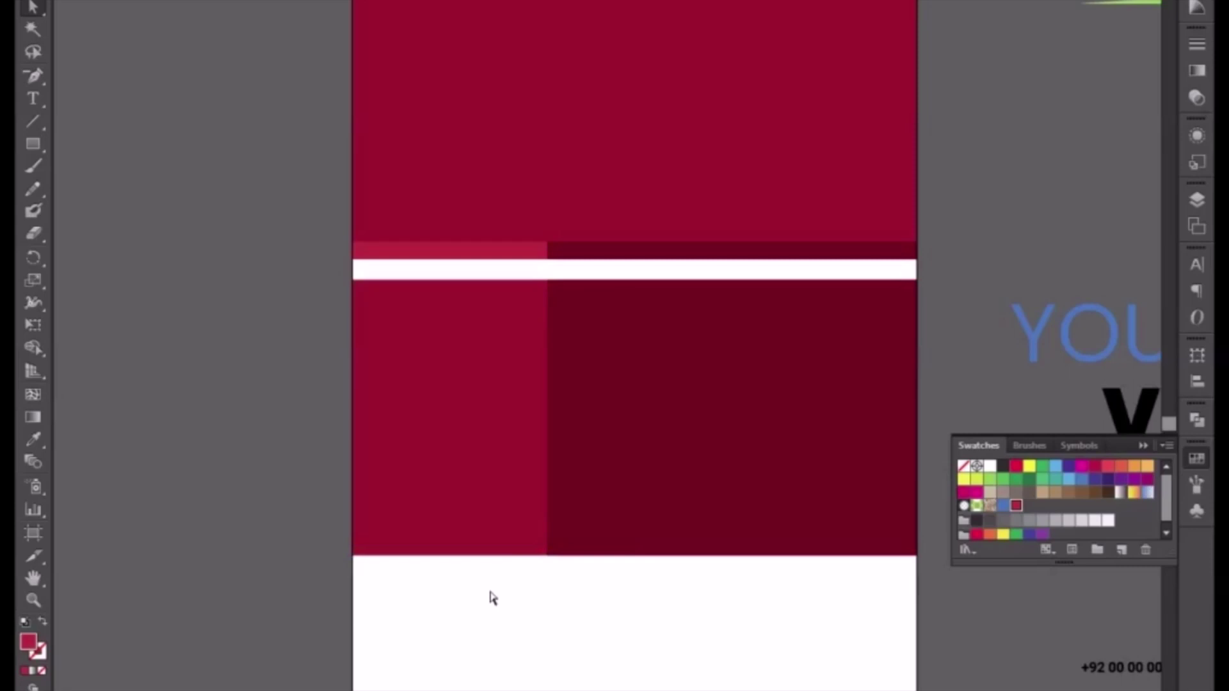
Recolor the lower block's base rectangle with the lighter crimson sampled from the upper block's strip
{"action": "left_click", "coordinate": [451, 498]}
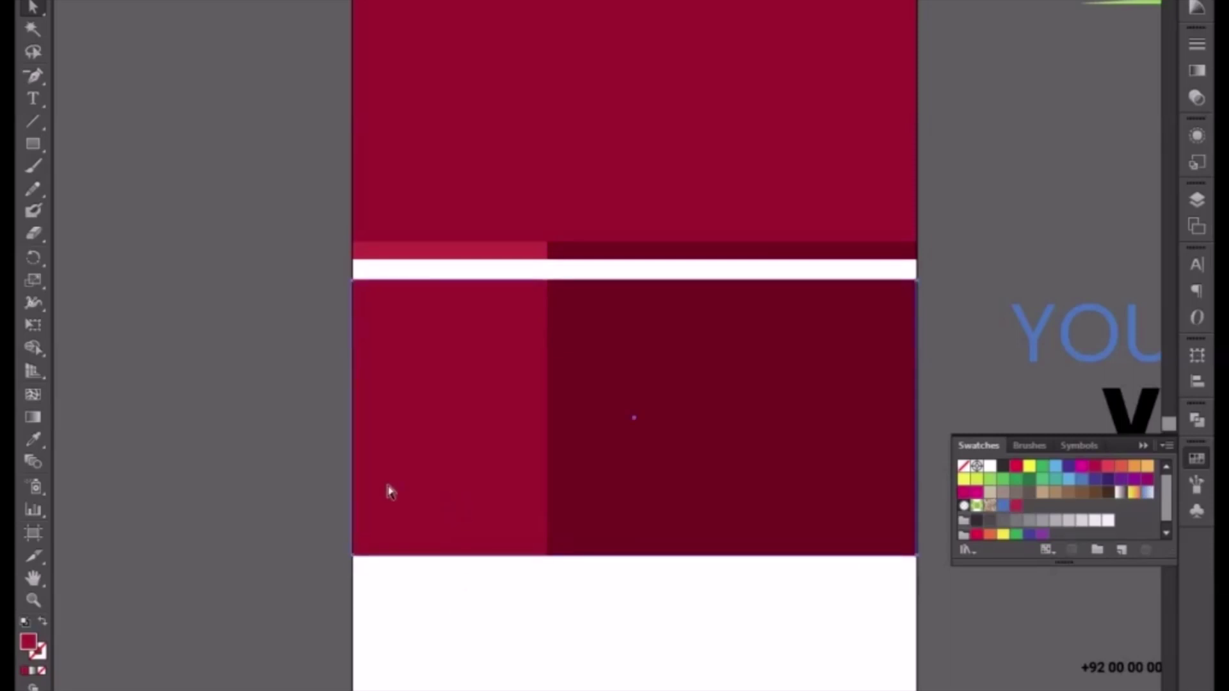
{"action": "left_click", "coordinate": [33, 439]}
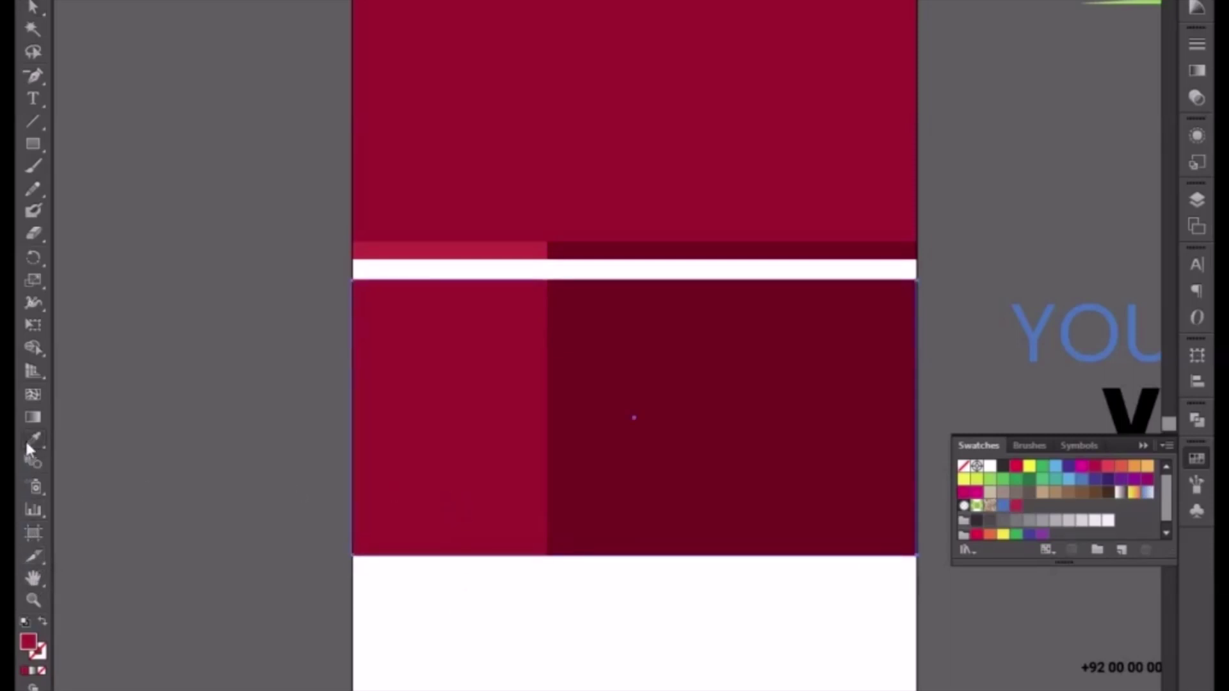
{"action": "left_click", "coordinate": [450, 251]}
{"action": "left_click", "coordinate": [32, 5]}
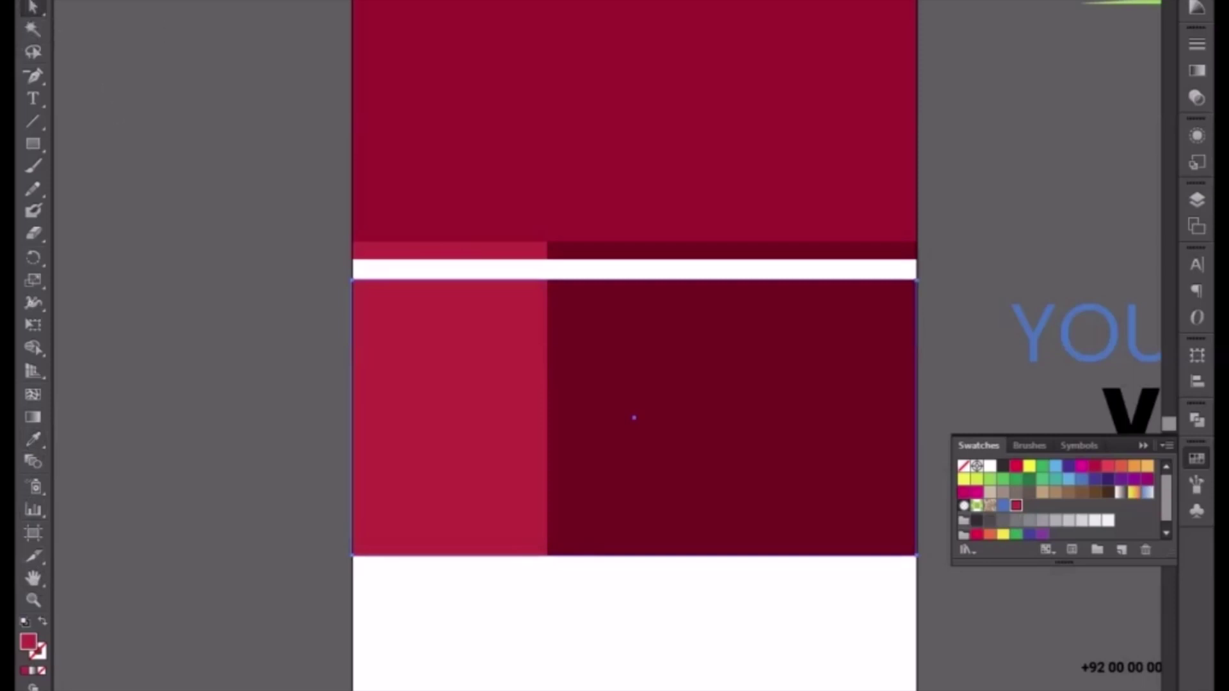
{"action": "left_click", "coordinate": [33, 0]}
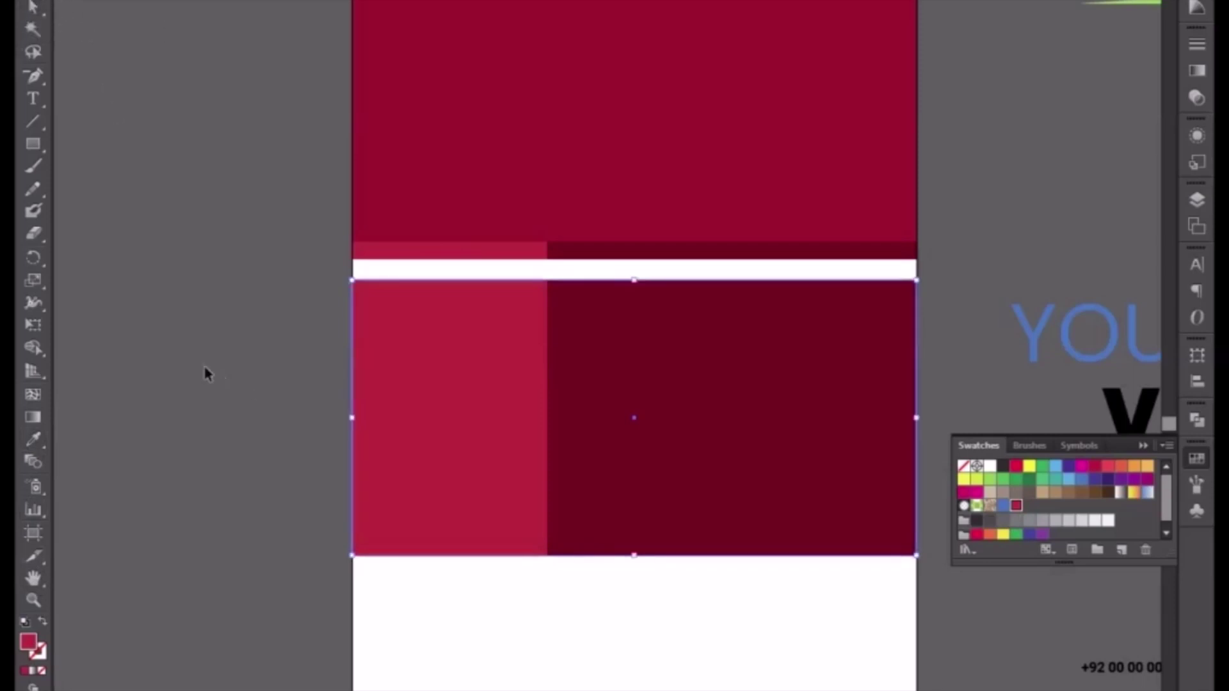
{"action": "left_click", "coordinate": [306, 457]}
Delete the leftover invisible curved path outside the page, to the left of the black and red blocks
{"action": "left_click_drag", "start_coordinate": [301, 465], "coordinate": [258, 299]}
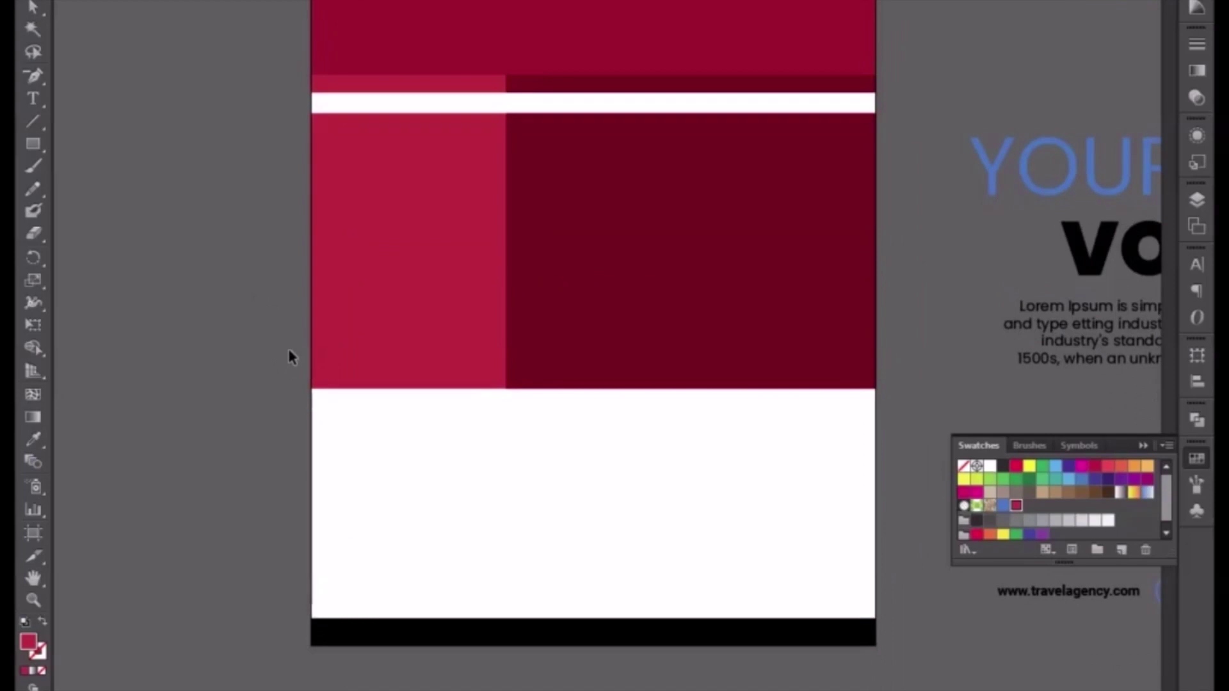
{"action": "left_click_drag", "start_coordinate": [228, 181], "coordinate": [218, 342]}
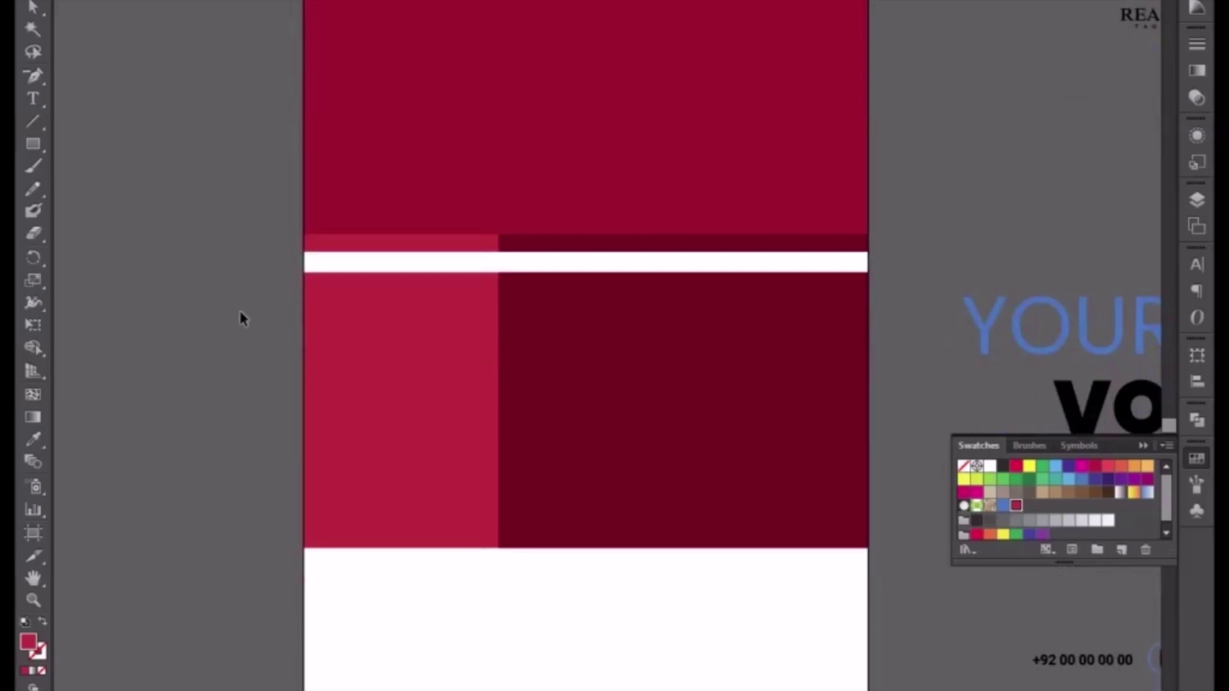
{"action": "key", "text": "ctrl+minus"}
{"action": "key", "text": "ctrl+minus"}
{"action": "left_click_drag", "start_coordinate": [363, 130], "coordinate": [752, 487]}
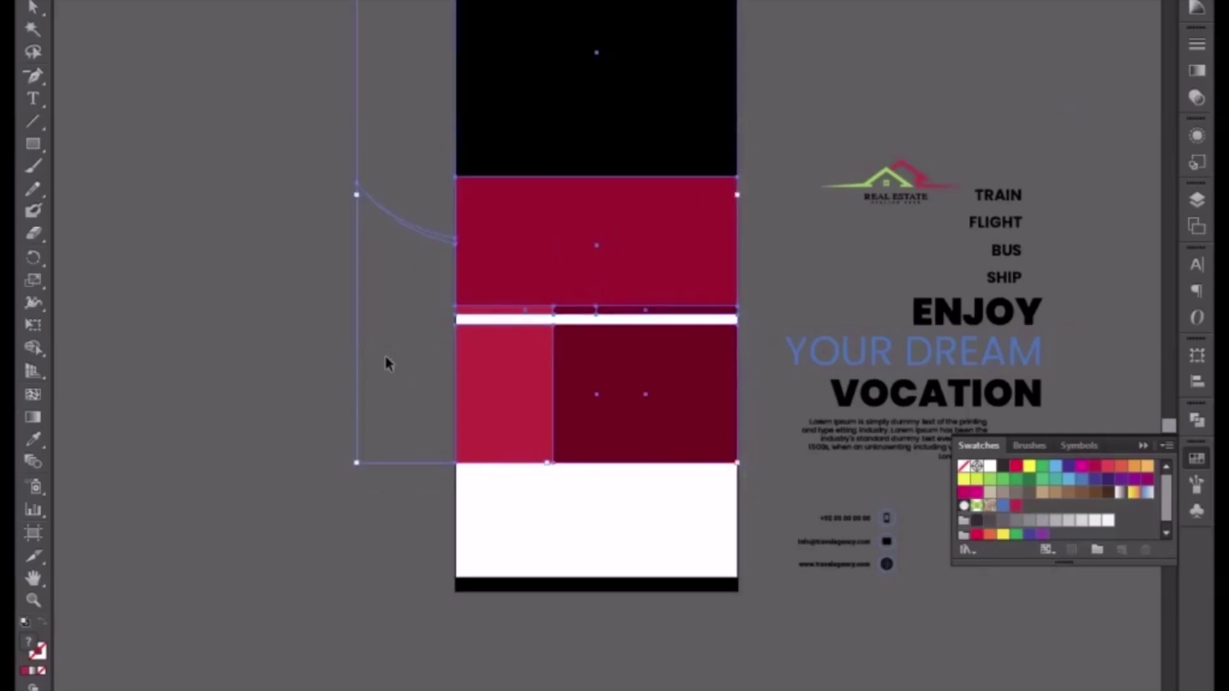
{"action": "left_click_drag", "start_coordinate": [377, 168], "coordinate": [410, 282]}
{"action": "key", "text": "Delete"}
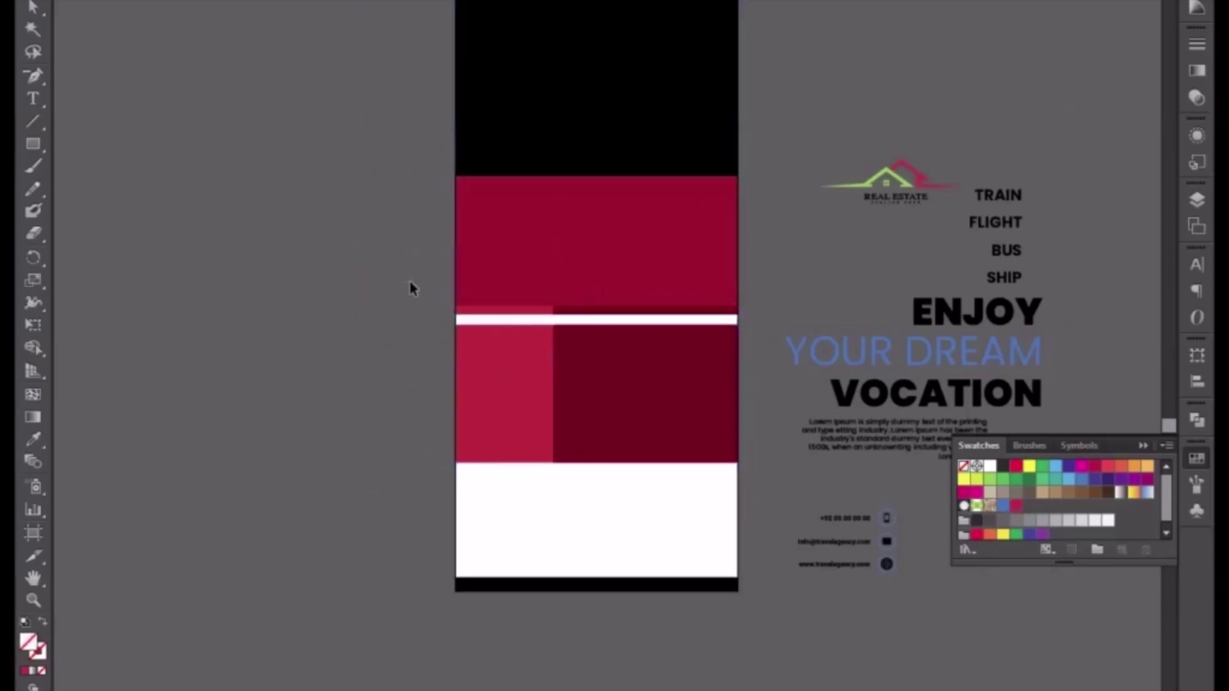
Move the black rectangle and both red blocks down together, leaving a shorter white area above the bottom black bar
{"action": "left_click_drag", "start_coordinate": [392, 146], "coordinate": [754, 482]}
{"action": "left_click_drag", "start_coordinate": [641, 239], "coordinate": [643, 298]}
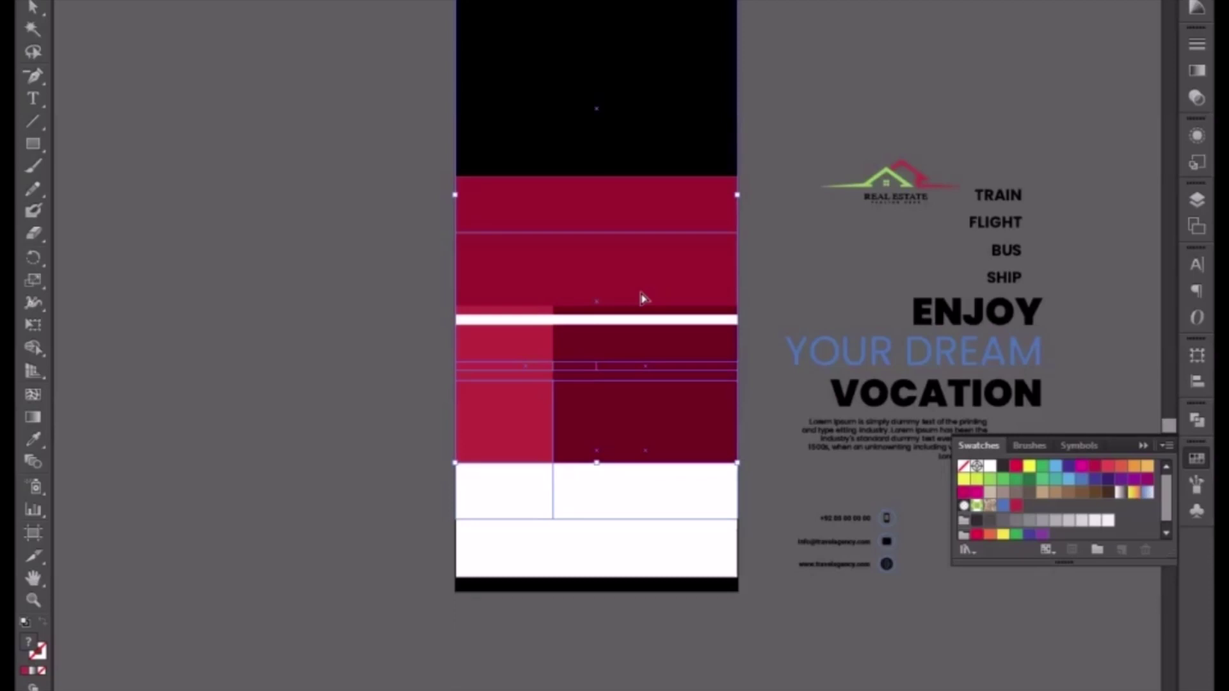
{"action": "left_click_drag", "start_coordinate": [642, 299], "coordinate": [644, 299]}
{"action": "left_click", "coordinate": [371, 298]}
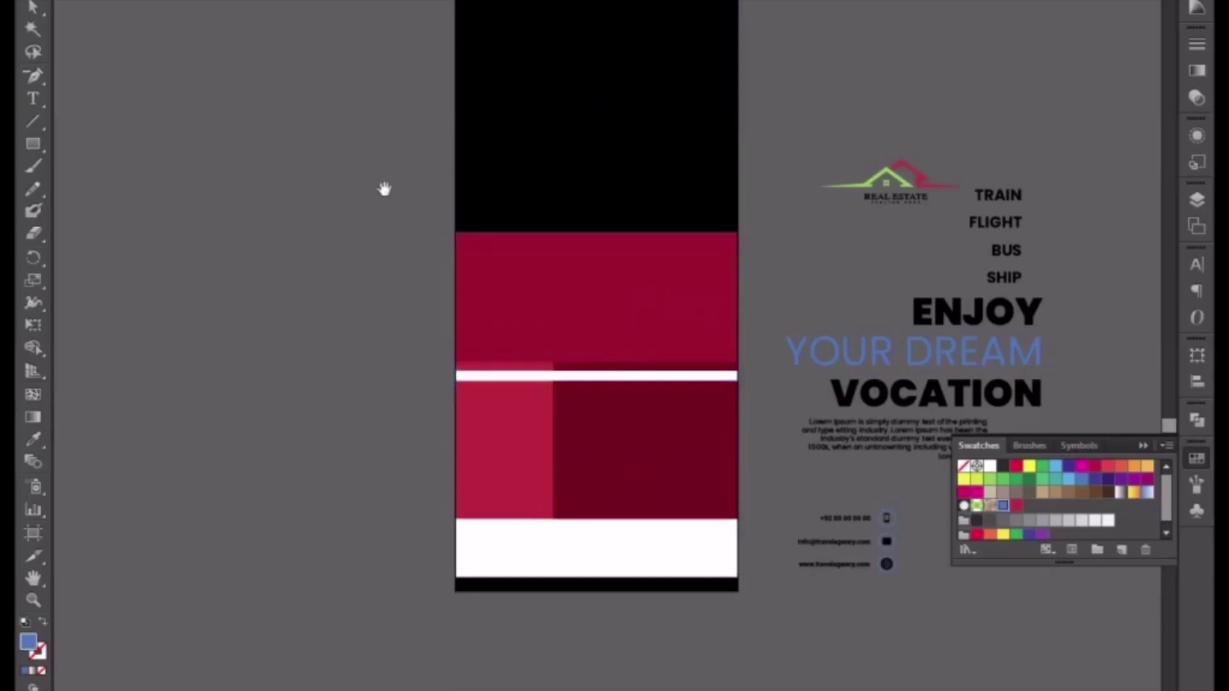
Extend the upper edge of the large black rectangle to the top of the page
{"action": "left_click_drag", "start_coordinate": [384, 190], "coordinate": [369, 412]}
{"action": "left_click", "coordinate": [543, 306]}
{"action": "left_click_drag", "start_coordinate": [581, 208], "coordinate": [581, 152]}
{"action": "left_click", "coordinate": [570, 102]}
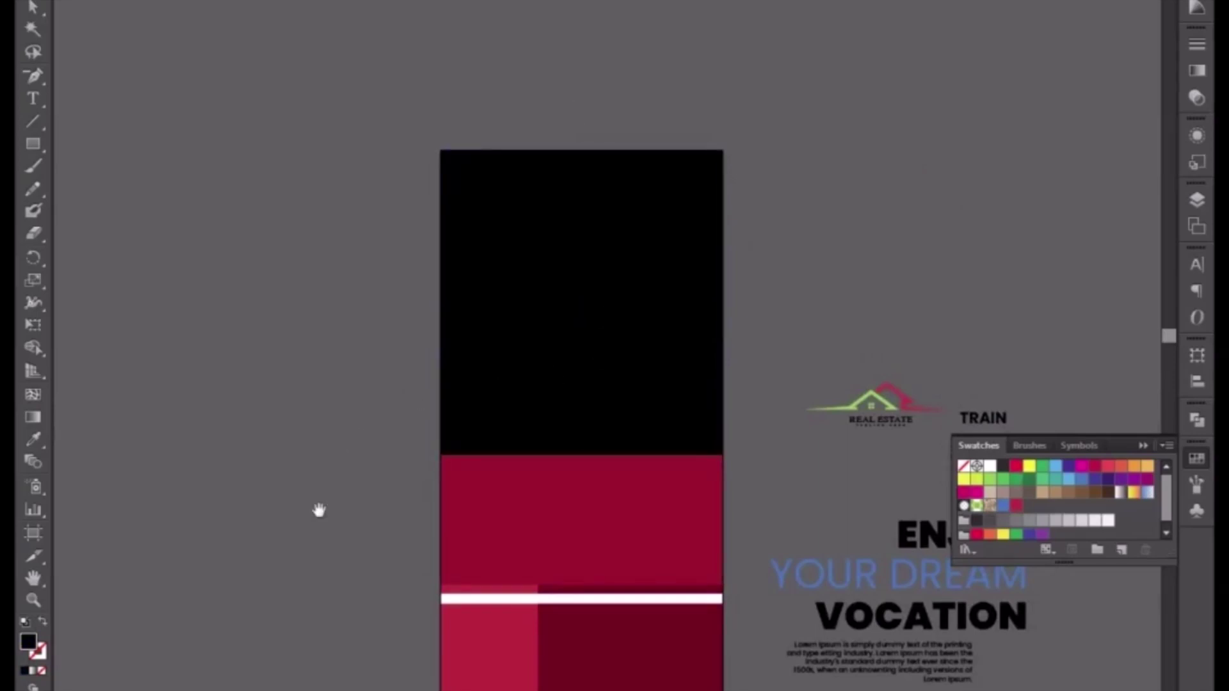
Raise the bottom black bar's upper edge to leave a narrow white gap below the lower block, and fill the bar with the sampled maroon
{"action": "left_click_drag", "start_coordinate": [319, 511], "coordinate": [290, 321]}
{"action": "key", "text": "ctrl+plus"}
{"action": "left_click_drag", "start_coordinate": [260, 467], "coordinate": [247, 398]}
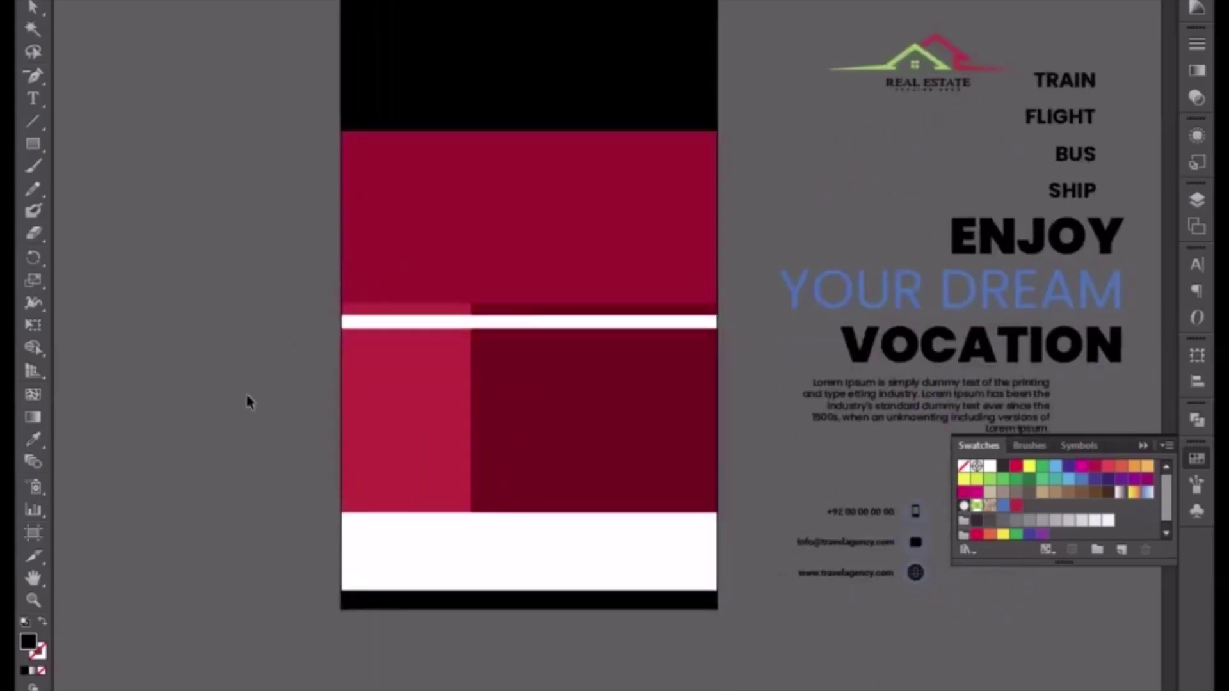
{"action": "left_click", "coordinate": [499, 602]}
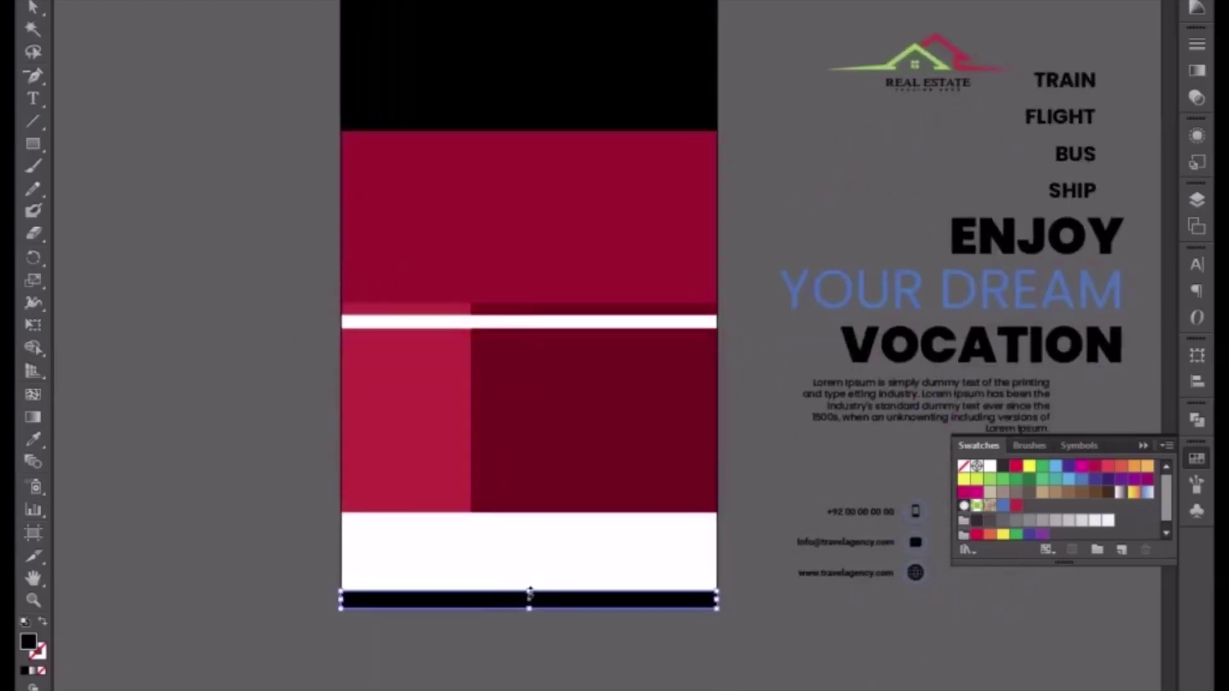
{"action": "left_click_drag", "start_coordinate": [529, 591], "coordinate": [527, 526]}
{"action": "left_click", "coordinate": [34, 440]}
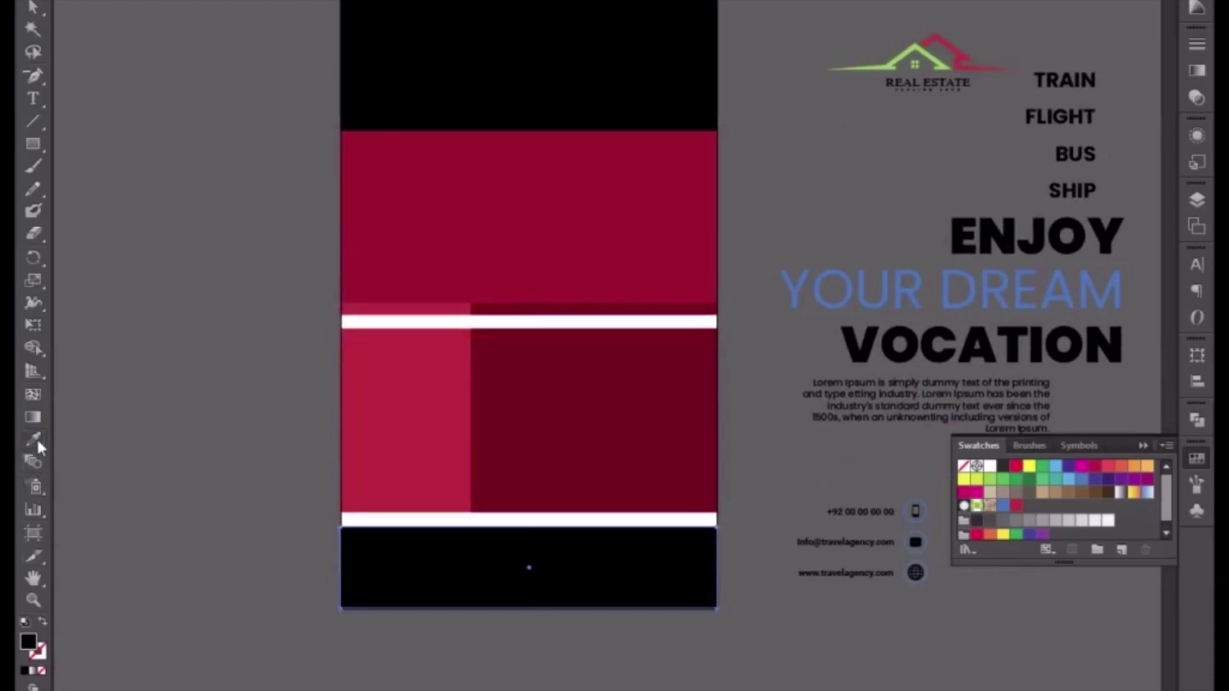
{"action": "left_click", "coordinate": [617, 459]}
{"action": "left_click", "coordinate": [35, 7]}
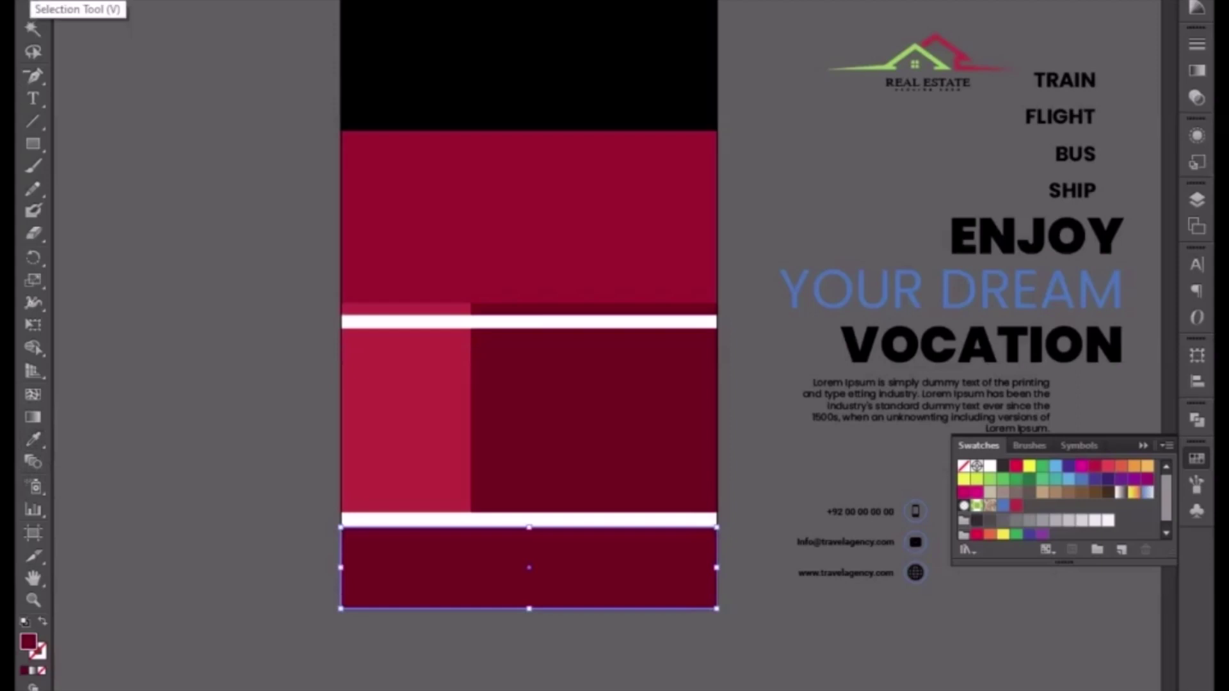
{"action": "left_click", "coordinate": [143, 166]}
Draw a small maroon circle in the empty area left of the page with the Ellipse tool
{"action": "left_click_drag", "start_coordinate": [69, 157], "coordinate": [94, 191]}
{"action": "mouse_move", "coordinate": [269, 178]}
{"action": "left_mouse_down"}
{"action": "mouse_move", "coordinate": [299, 226]}
{"action": "mouse_move", "coordinate": [233, 227]}
{"action": "mouse_move", "coordinate": [440, 399]}
{"action": "left_mouse_up"}
{"action": "left_click", "coordinate": [32, 0]}
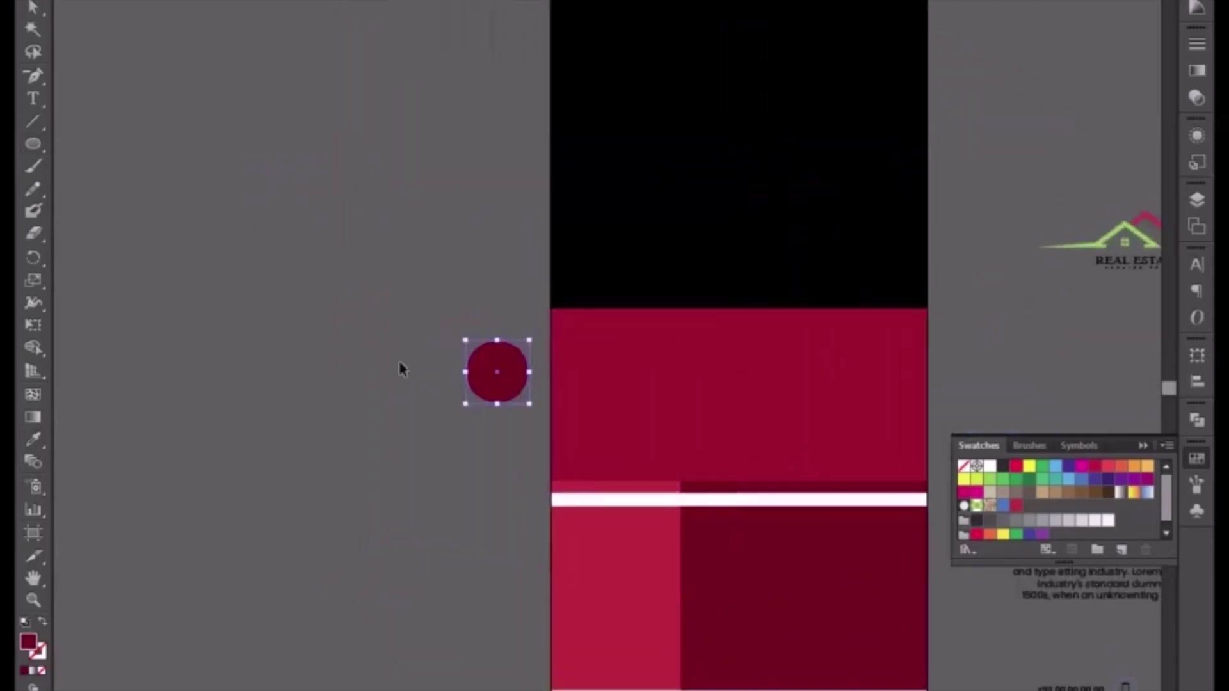
Enlarge the maroon circle slightly about its centre and fit a slightly smaller concentric copy within it
{"action": "key", "text": "ctrl+equal"}
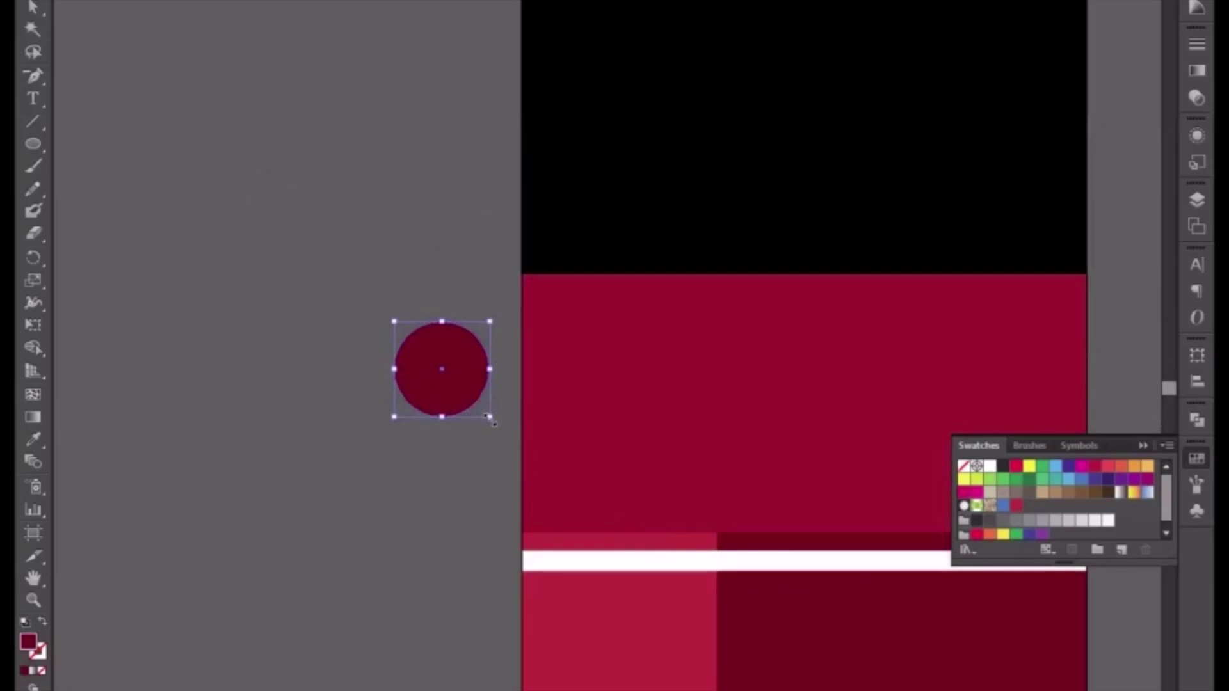
{"action": "left_click_drag", "start_coordinate": [491, 420], "coordinate": [498, 428]}
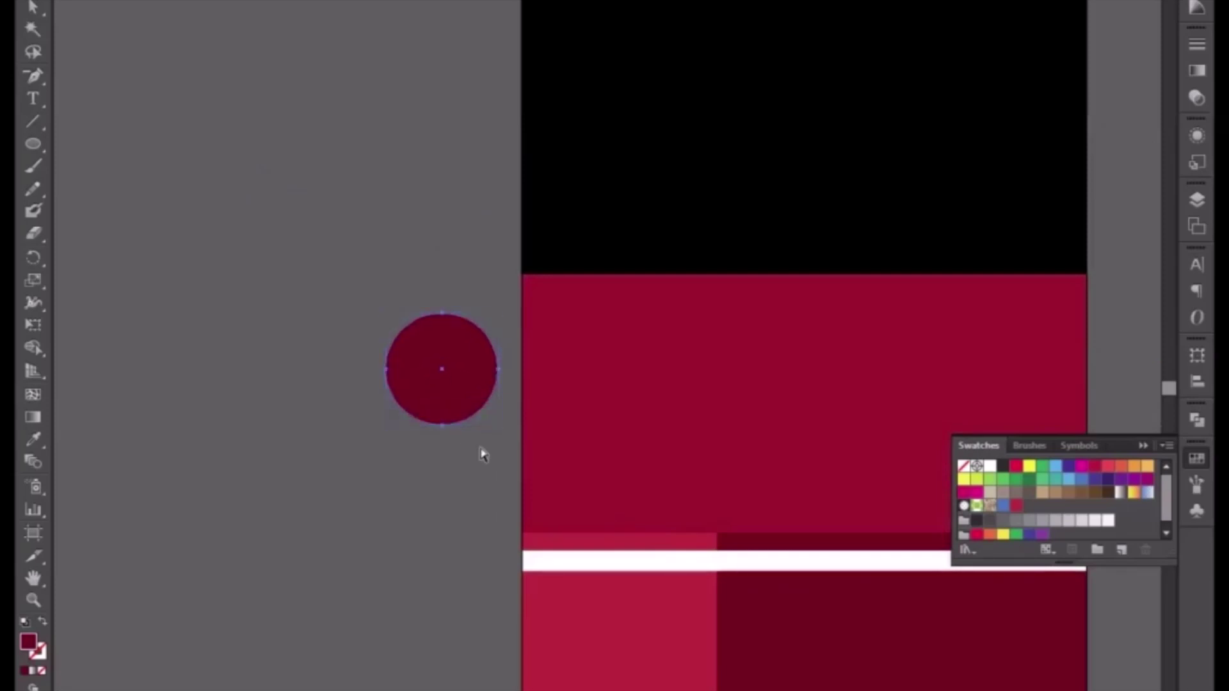
{"action": "left_click_drag", "start_coordinate": [497, 313], "coordinate": [491, 320]}
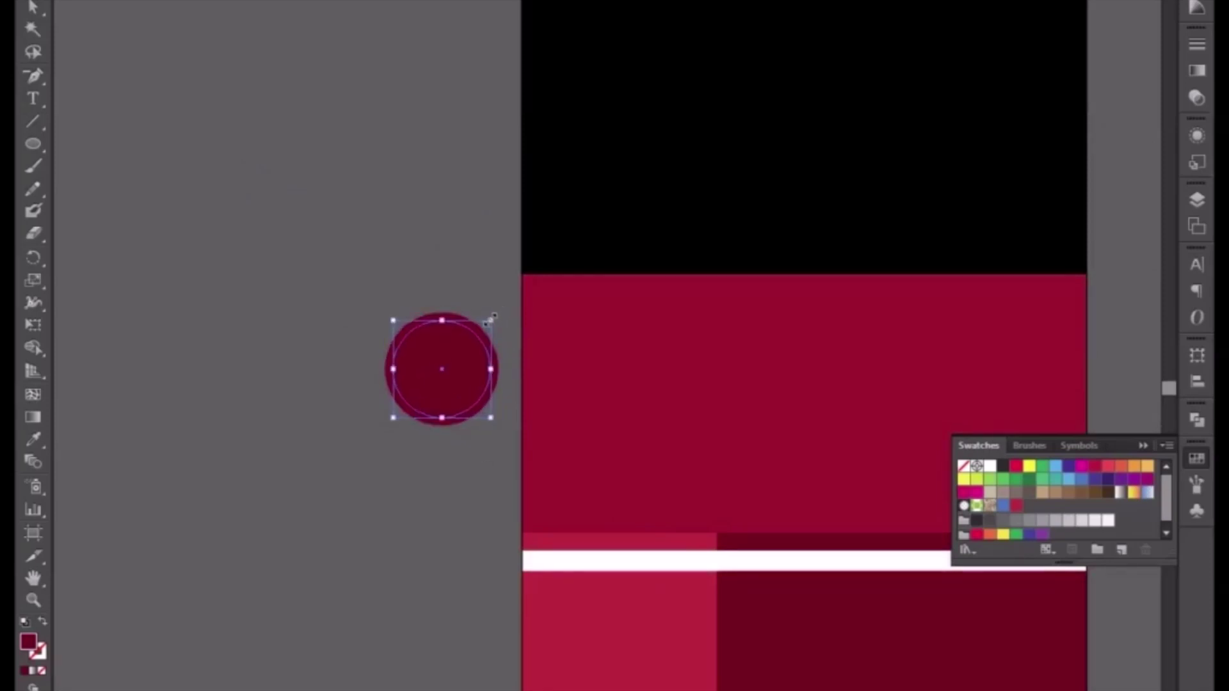
Fill the smaller circle with the white sampled from the page gap and bring it in front of the maroon circle
{"action": "left_click", "coordinate": [27, 438]}
{"action": "left_click", "coordinate": [559, 560]}
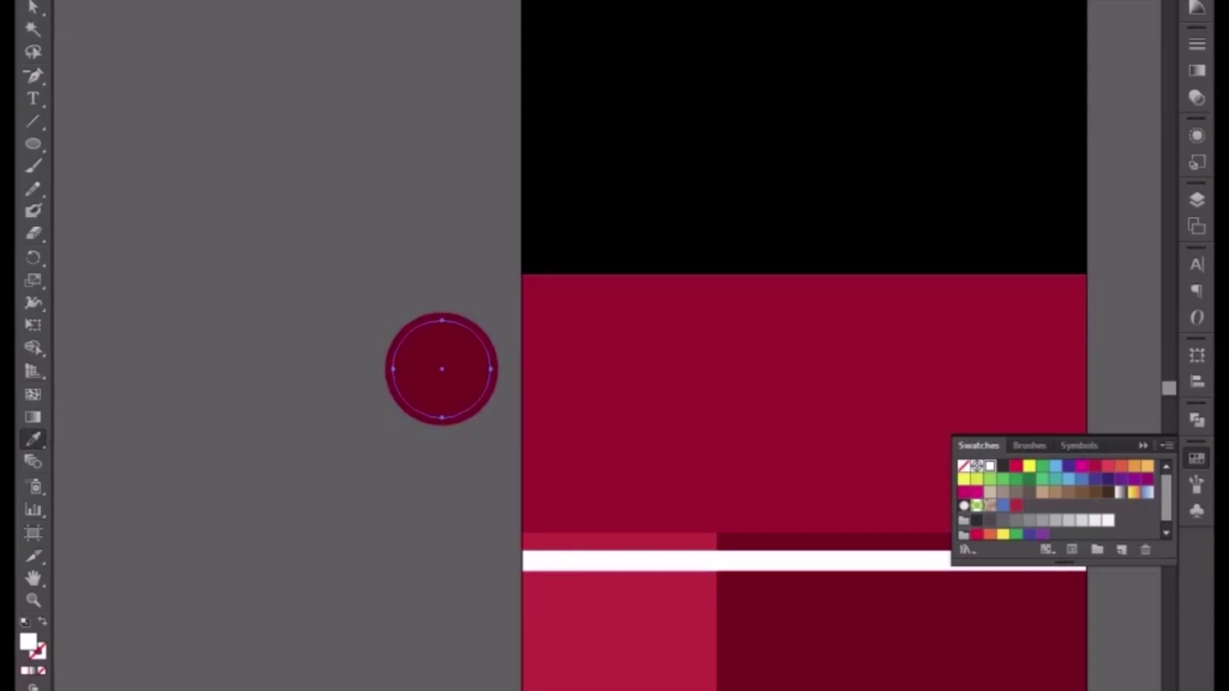
{"action": "key", "text": "v"}
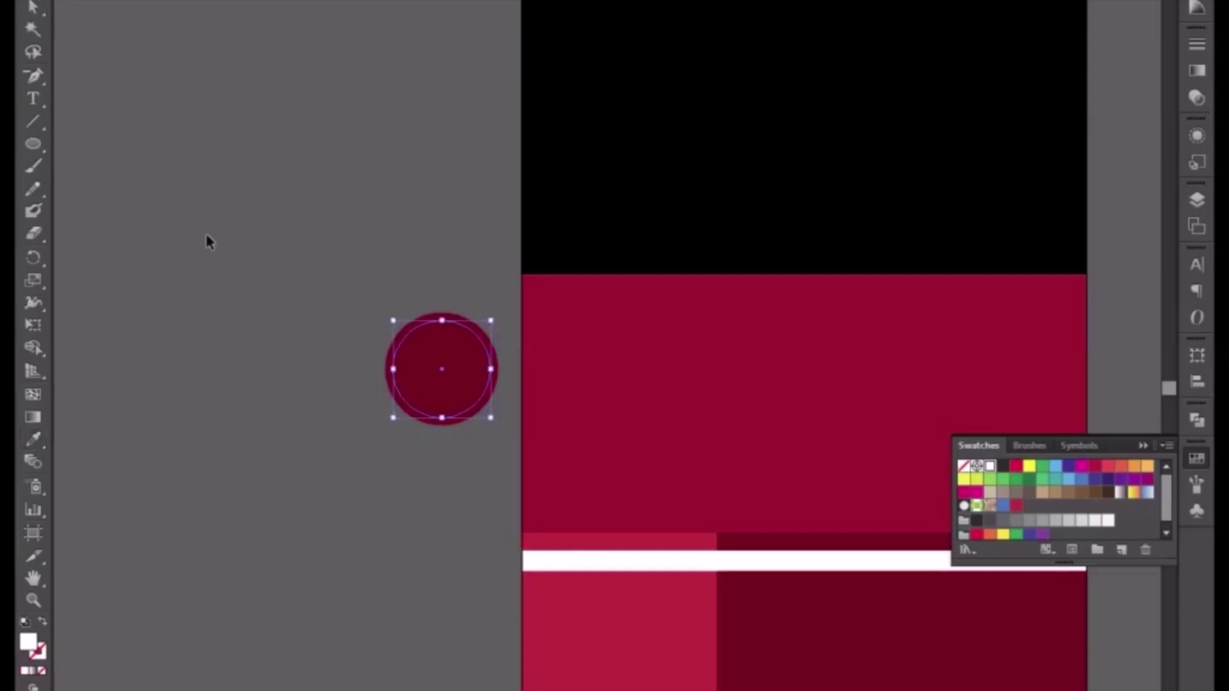
{"action": "right_click", "coordinate": [423, 418]}
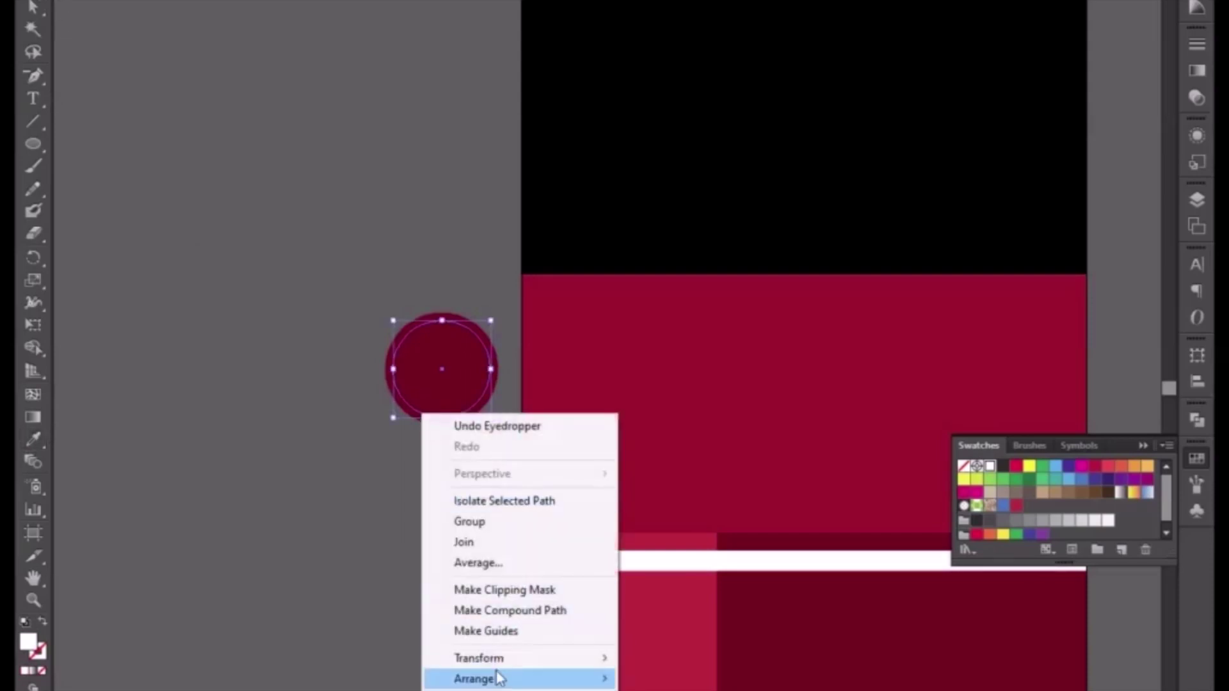
{"action": "mouse_move", "coordinate": [500, 678]}
{"action": "left_click", "coordinate": [639, 675]}
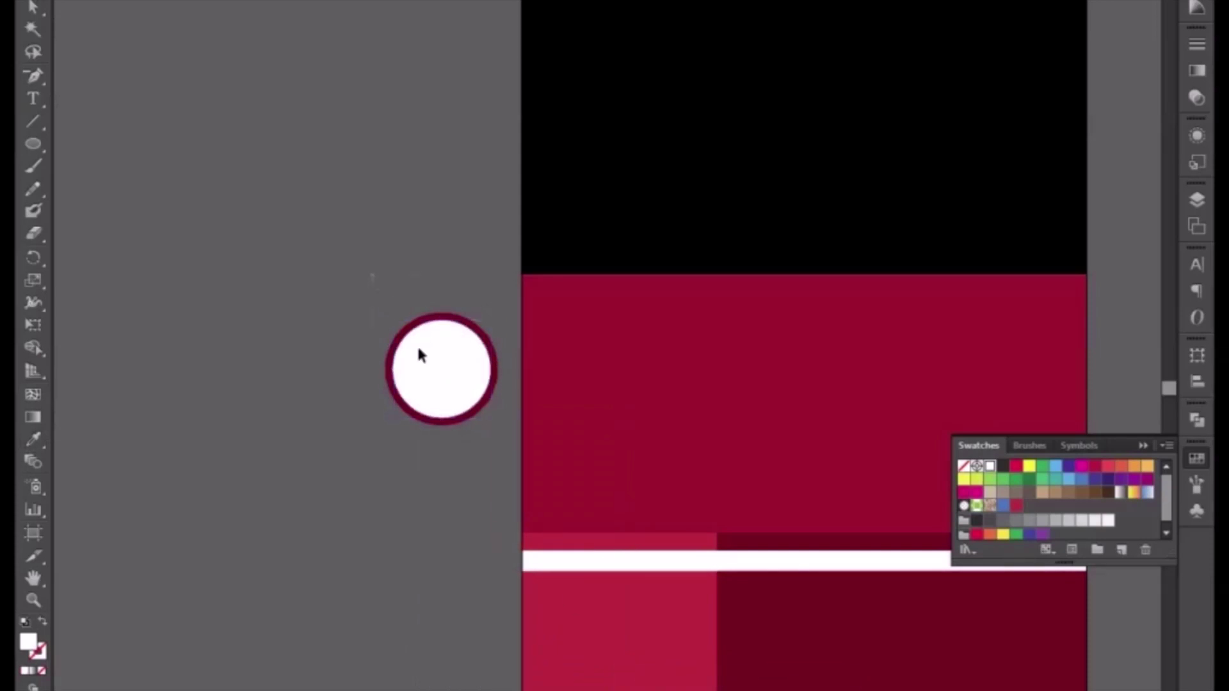
Arrange three copies of the ringed white circle in a row across the black and red boundary, and enlarge them together
{"action": "left_click_drag", "start_coordinate": [418, 349], "coordinate": [664, 305]}
{"action": "left_click_drag", "start_coordinate": [547, 306], "coordinate": [738, 312]}
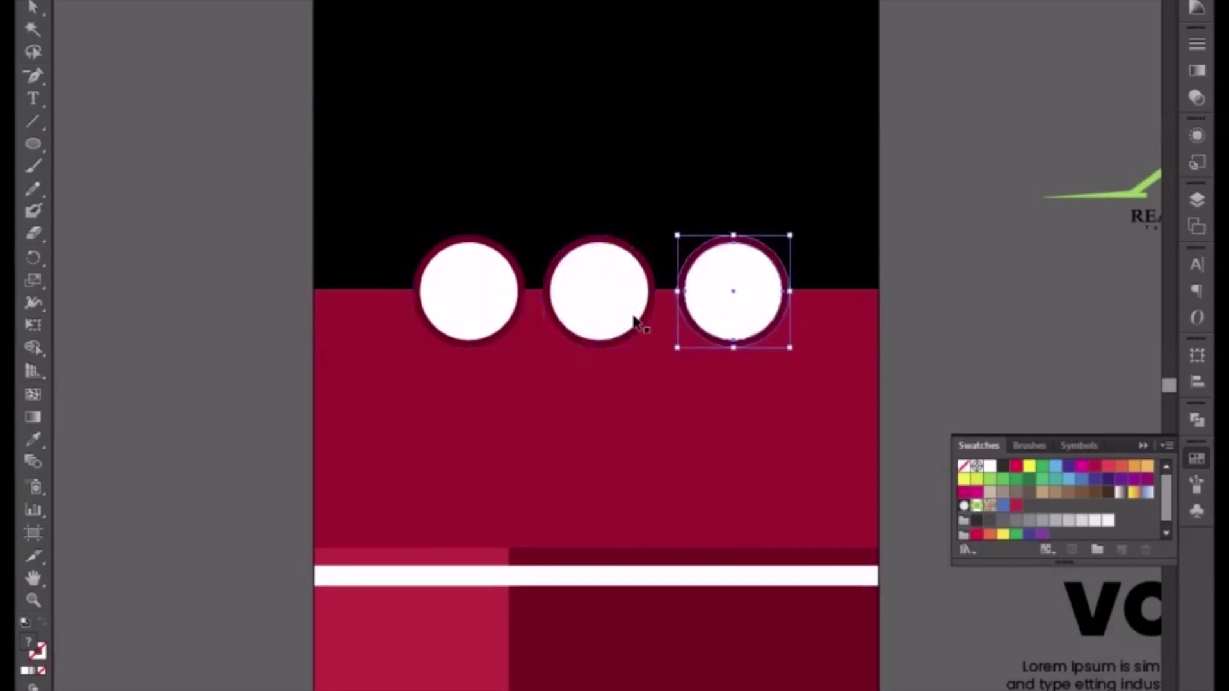
{"action": "left_click", "coordinate": [634, 320], "text": "shift"}
{"action": "left_click", "coordinate": [480, 318], "text": "shift"}
{"action": "left_click_drag", "start_coordinate": [790, 347], "coordinate": [827, 388]}
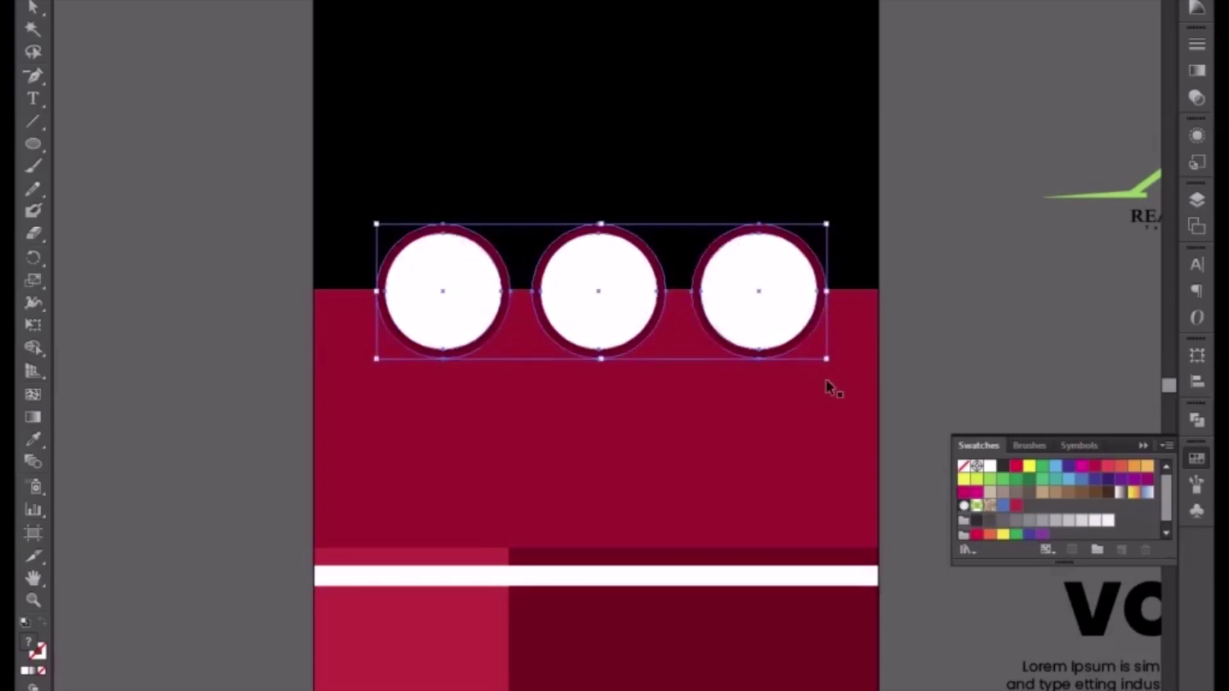
Fill the real estate logo with white and move it onto the red block beneath the three circles
{"action": "key", "text": "ctrl+minus"}
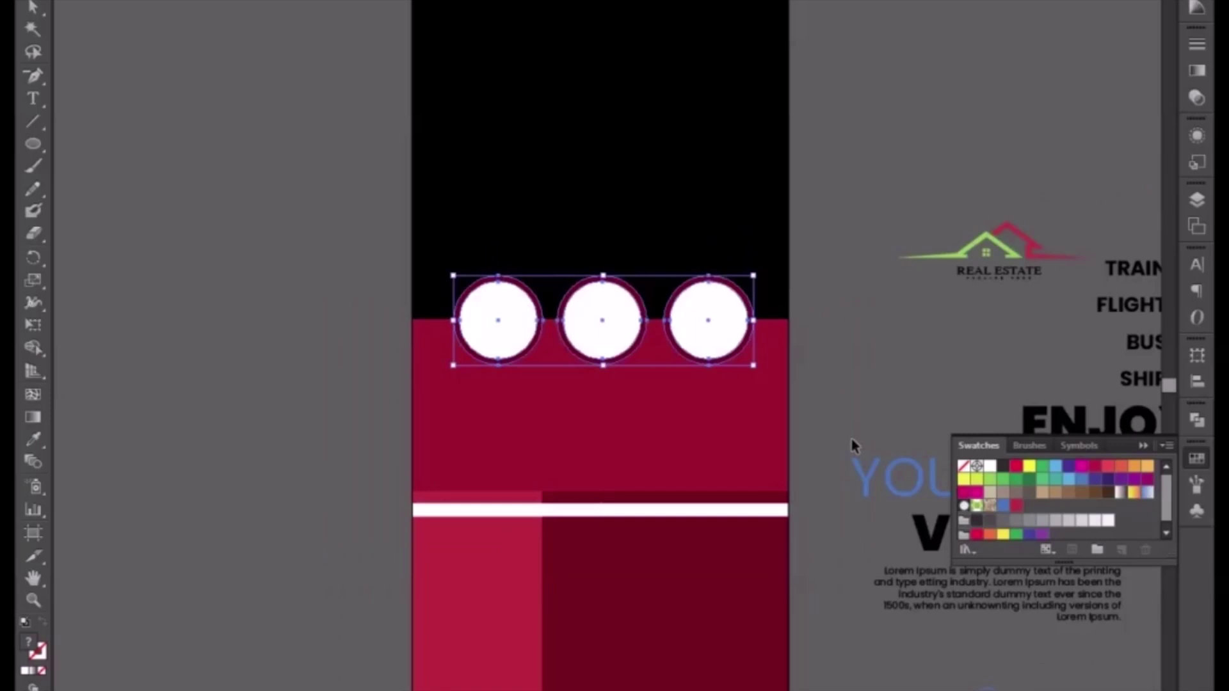
{"action": "left_click", "coordinate": [1027, 278]}
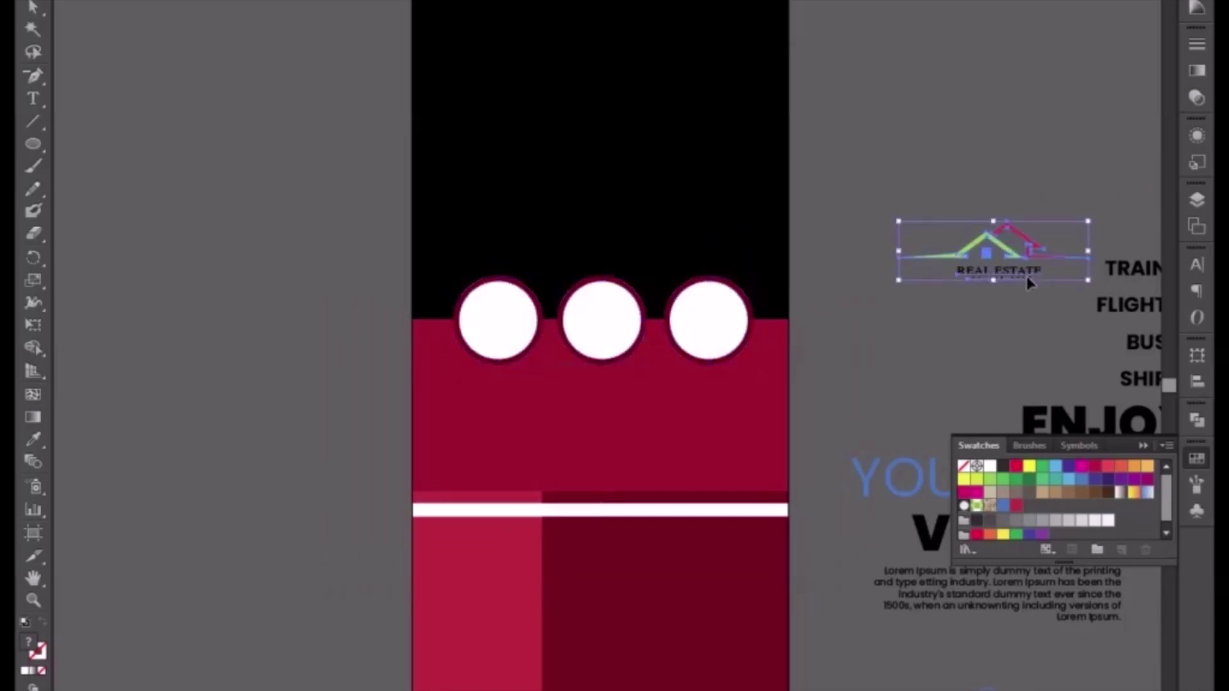
{"action": "left_click_drag", "start_coordinate": [797, 421], "coordinate": [769, 322]}
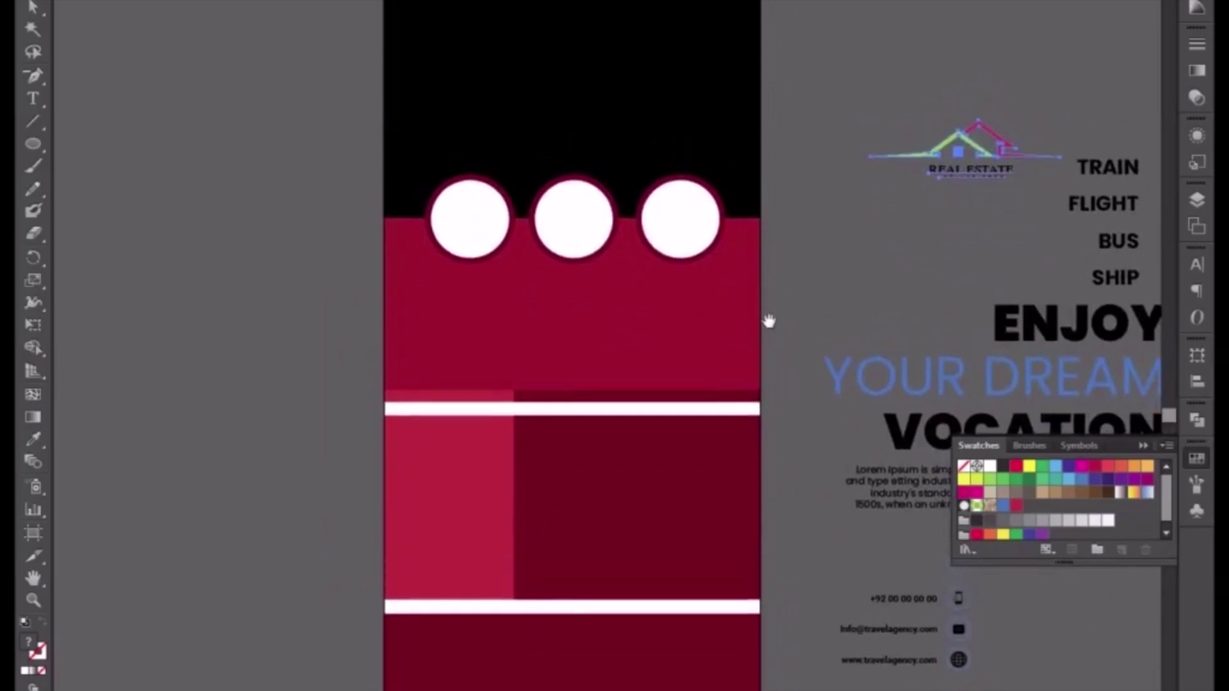
{"action": "left_click", "coordinate": [991, 467]}
{"action": "left_click_drag", "start_coordinate": [986, 160], "coordinate": [586, 296]}
Bring the white logo to the front of the red block
{"action": "right_click", "coordinate": [594, 305]}
{"action": "left_click", "coordinate": [645, 420]}
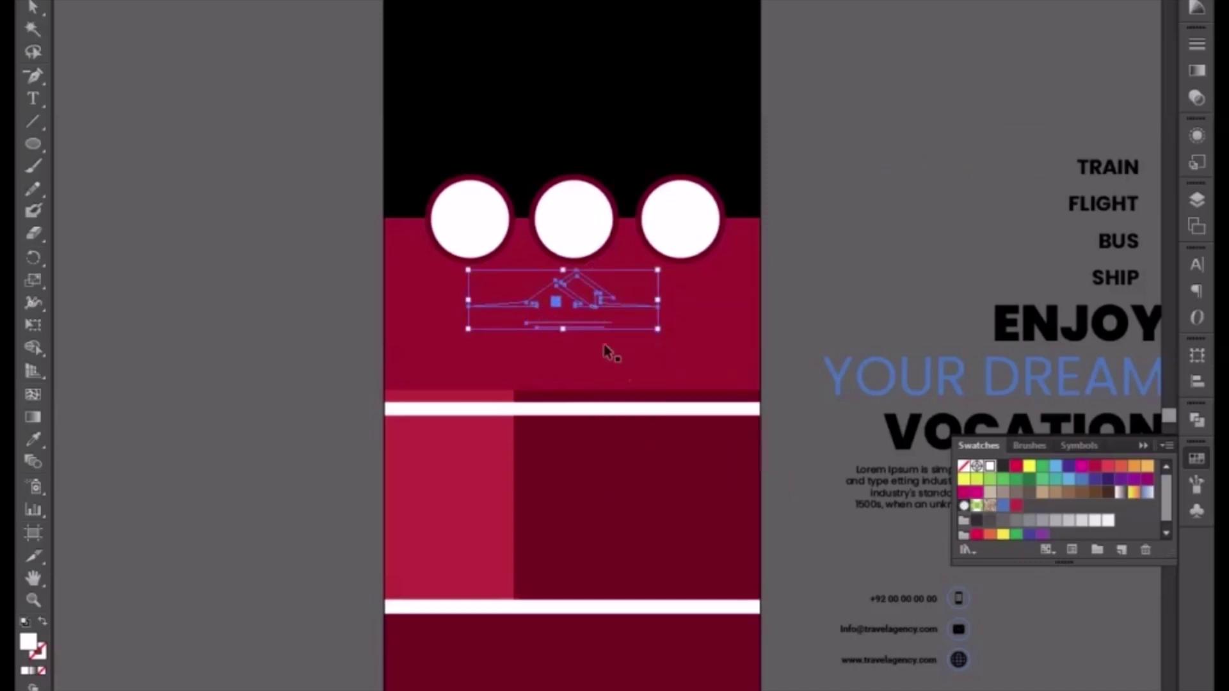
{"action": "right_click", "coordinate": [593, 311]}
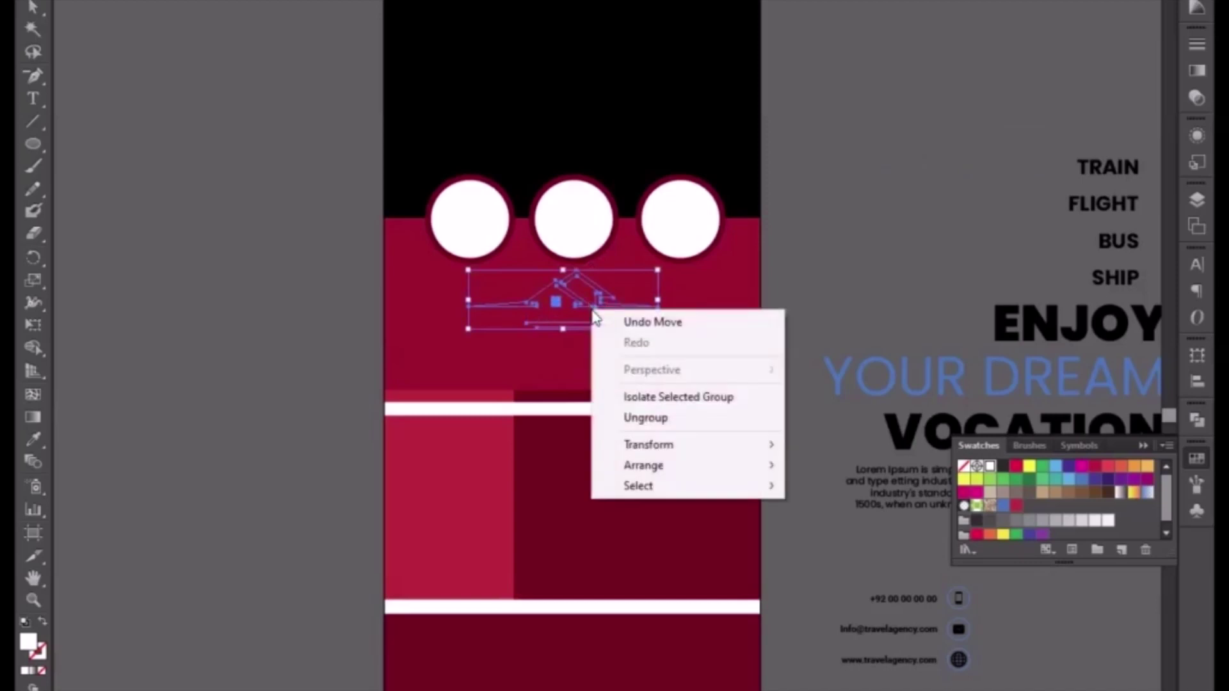
{"action": "mouse_move", "coordinate": [661, 466]}
{"action": "left_click", "coordinate": [842, 467]}
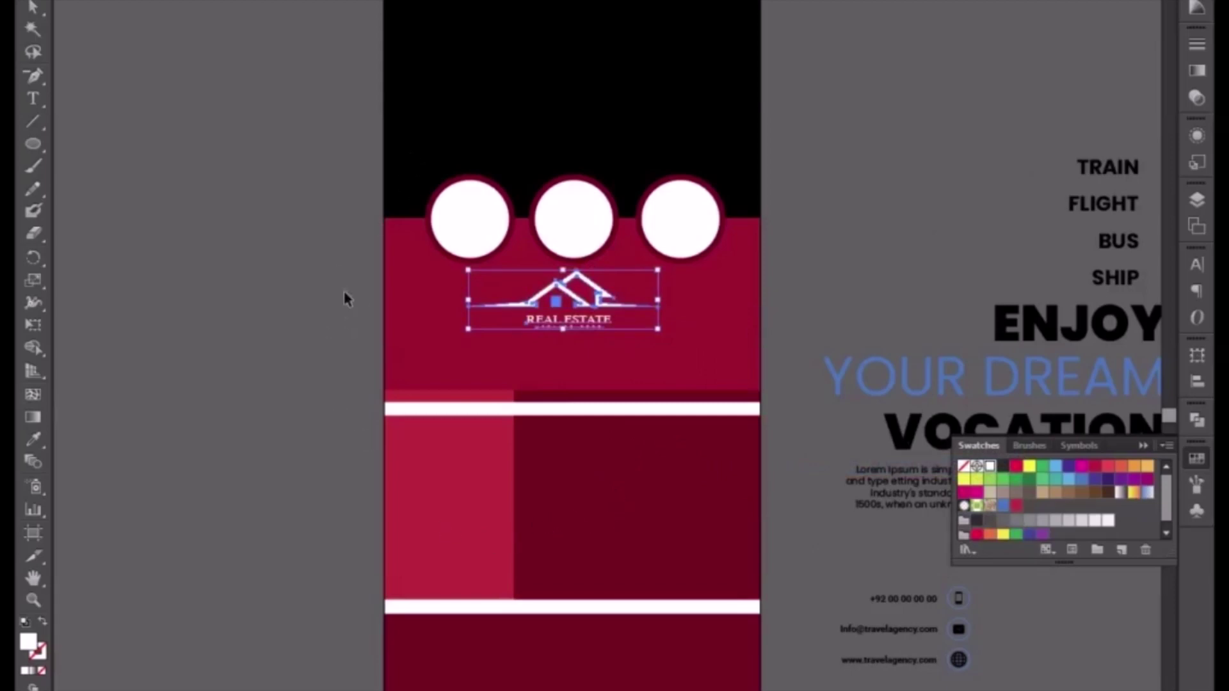
{"action": "left_click", "coordinate": [338, 380]}
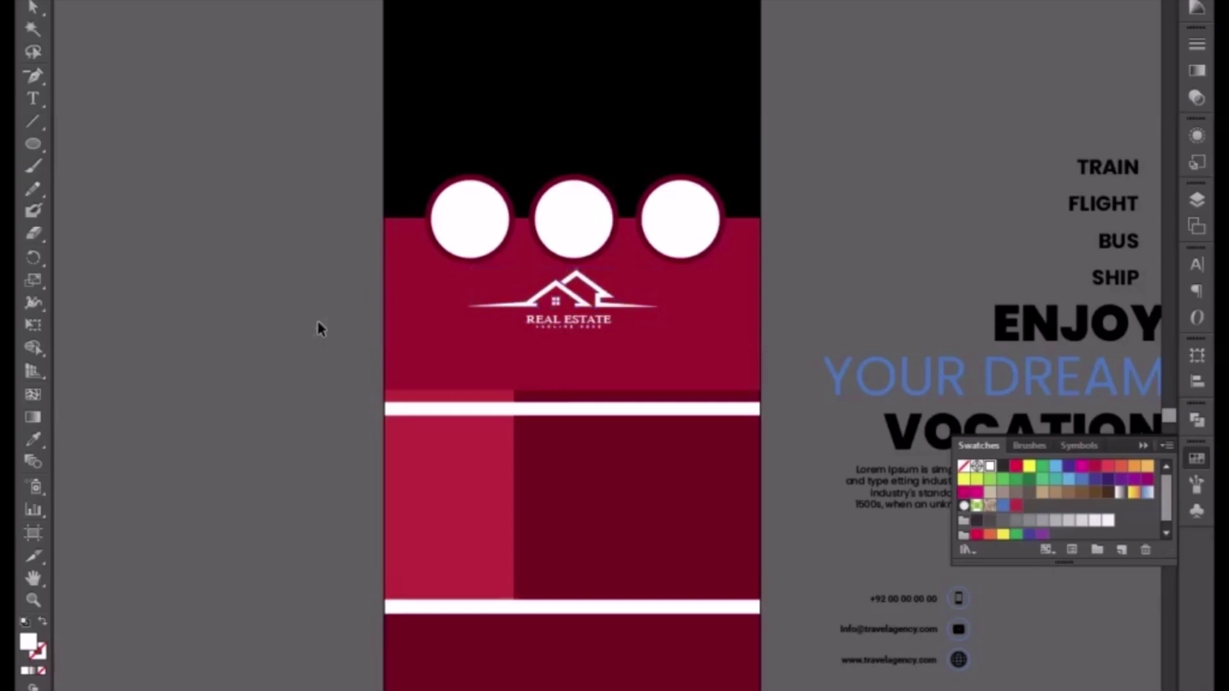
Nudge the three ringed circles slightly left and distribute the spacing between them evenly, vertically and horizontally
{"action": "left_click_drag", "start_coordinate": [314, 282], "coordinate": [331, 407]}
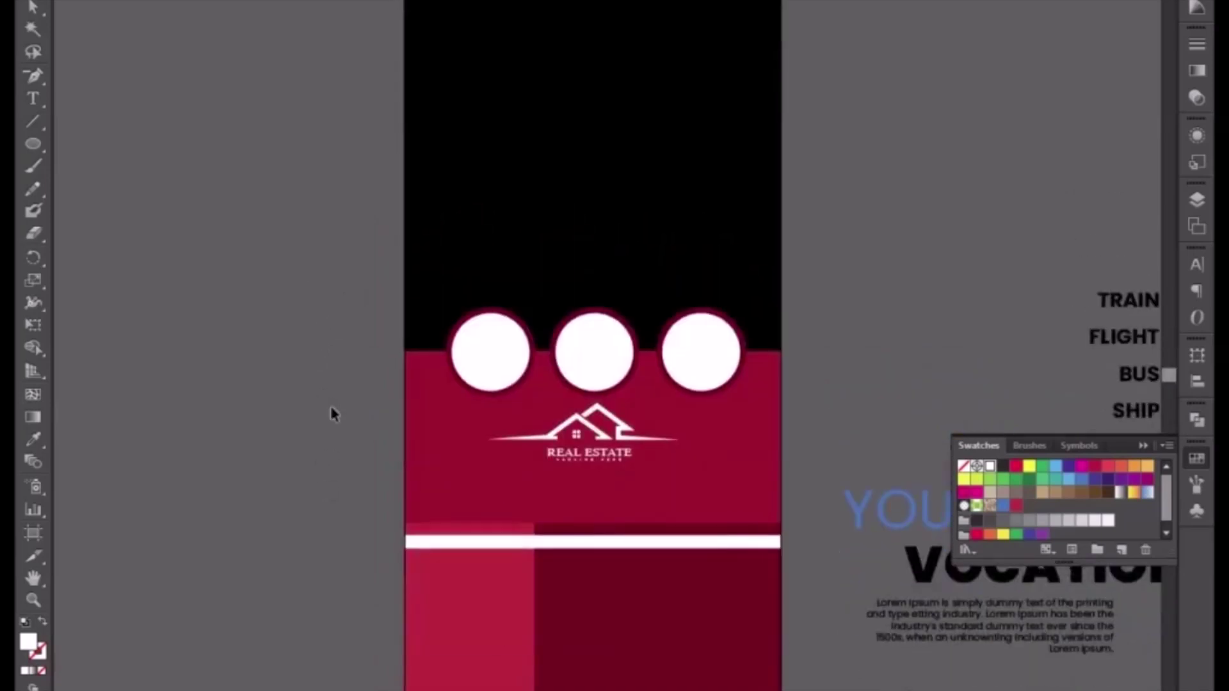
{"action": "left_click_drag", "start_coordinate": [354, 517], "coordinate": [389, 374]}
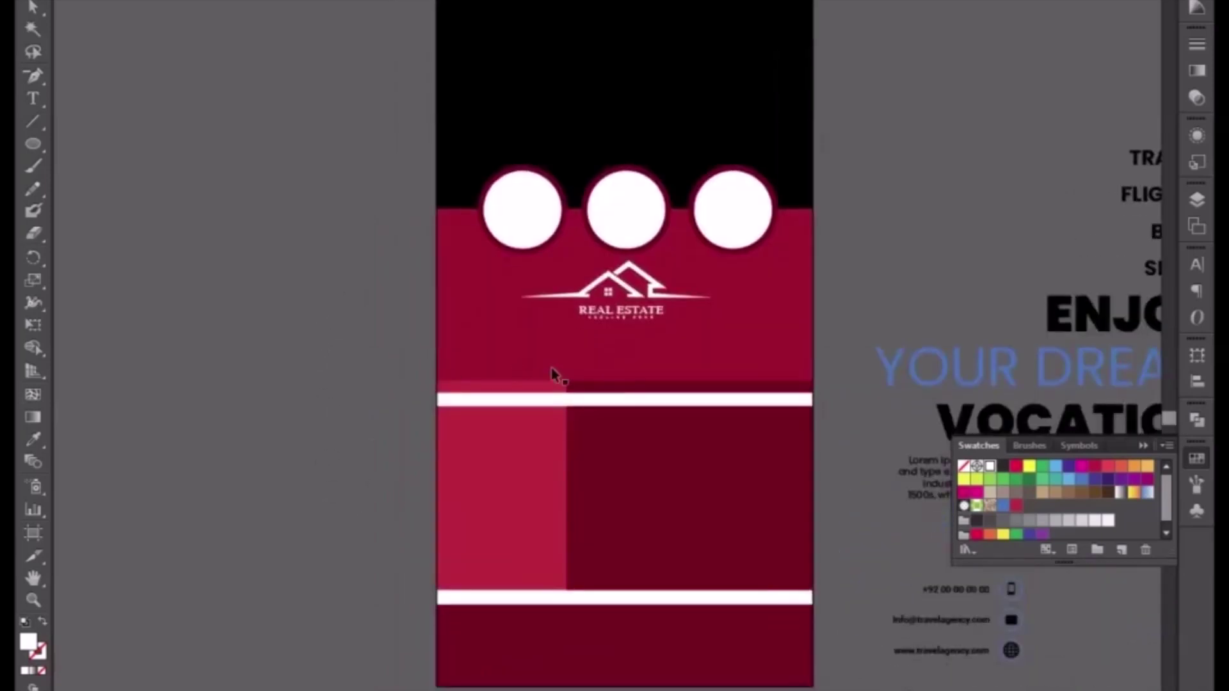
{"action": "left_click", "coordinate": [716, 217]}
{"action": "left_click", "coordinate": [604, 223], "text": "shift"}
{"action": "left_click", "coordinate": [528, 225], "text": "shift"}
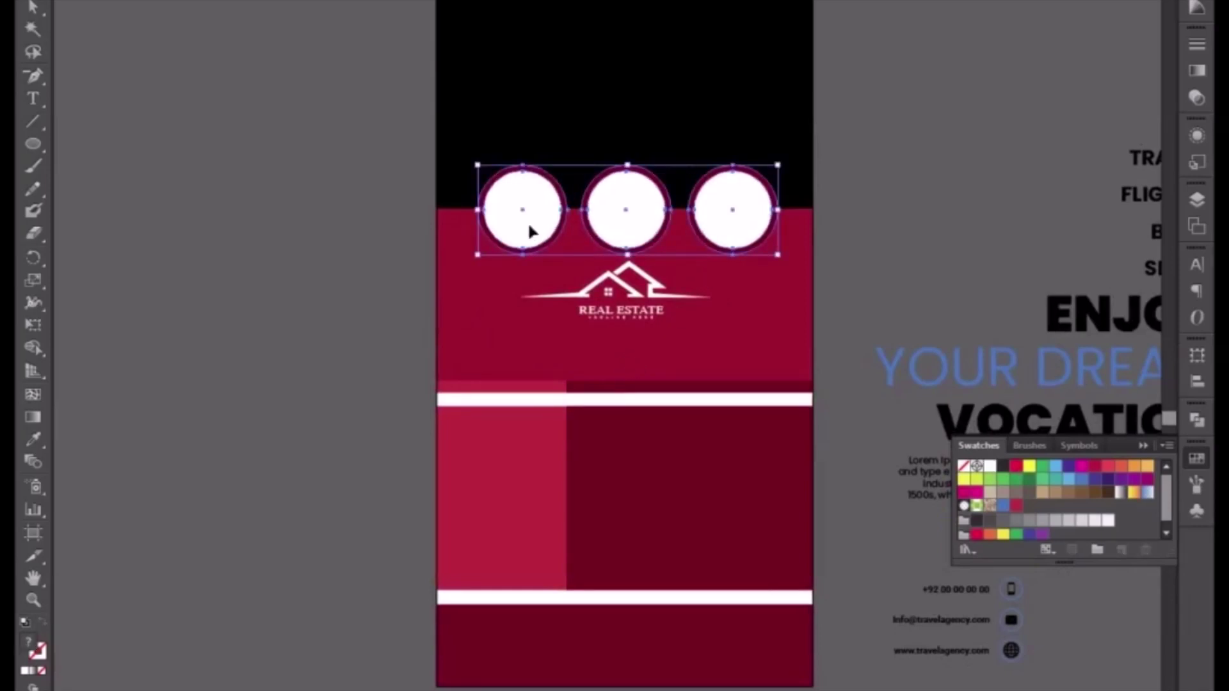
{"action": "key", "text": "Left"}
{"action": "key", "text": "Left"}
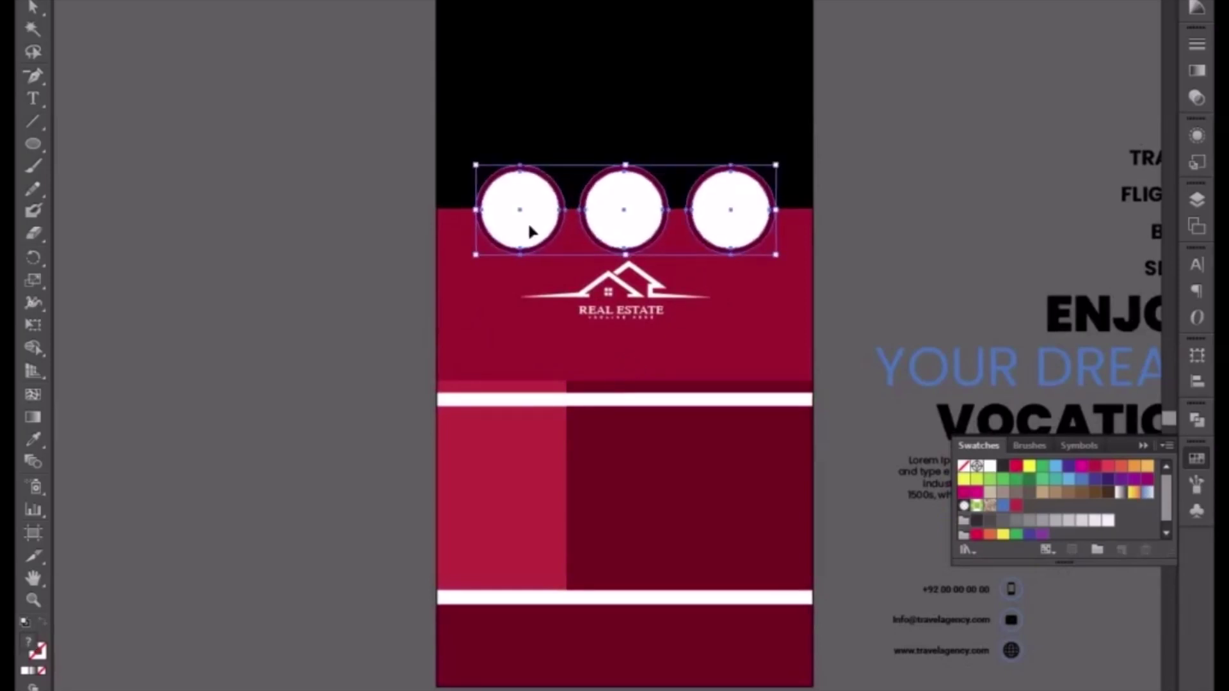
{"action": "left_click", "coordinate": [653, 2]}
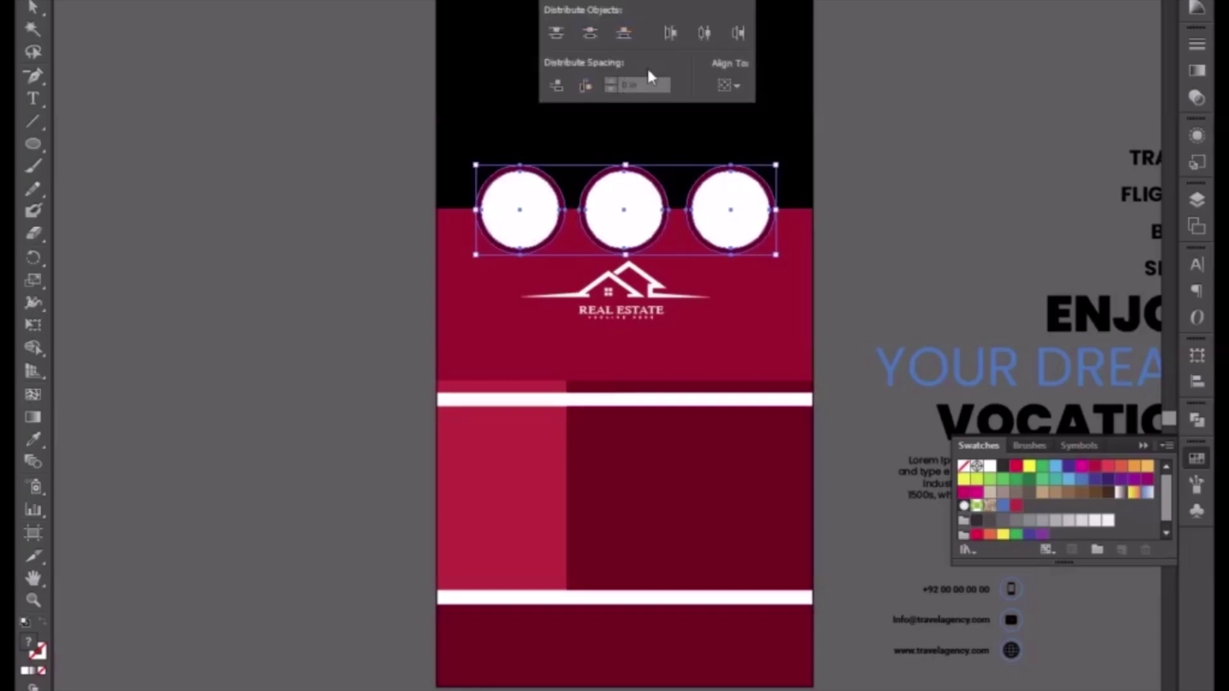
{"action": "left_click", "coordinate": [557, 83]}
{"action": "left_click", "coordinate": [584, 86]}
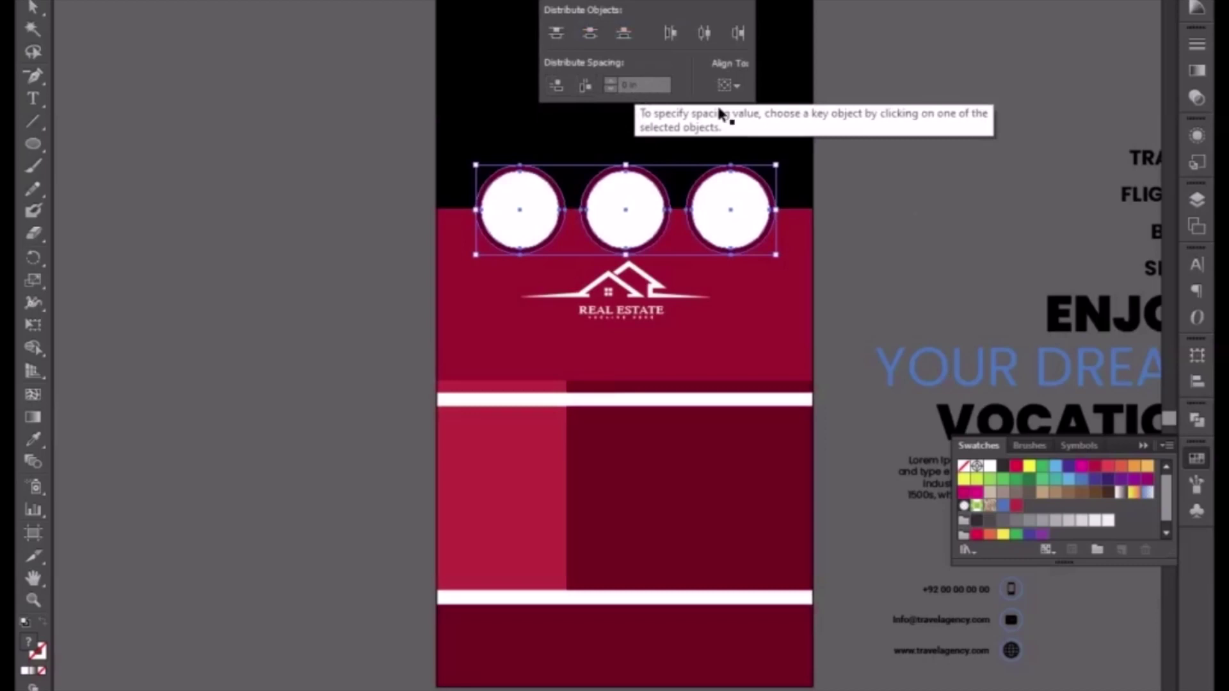
{"action": "left_click", "coordinate": [939, 219]}
{"action": "left_click", "coordinate": [941, 205]}
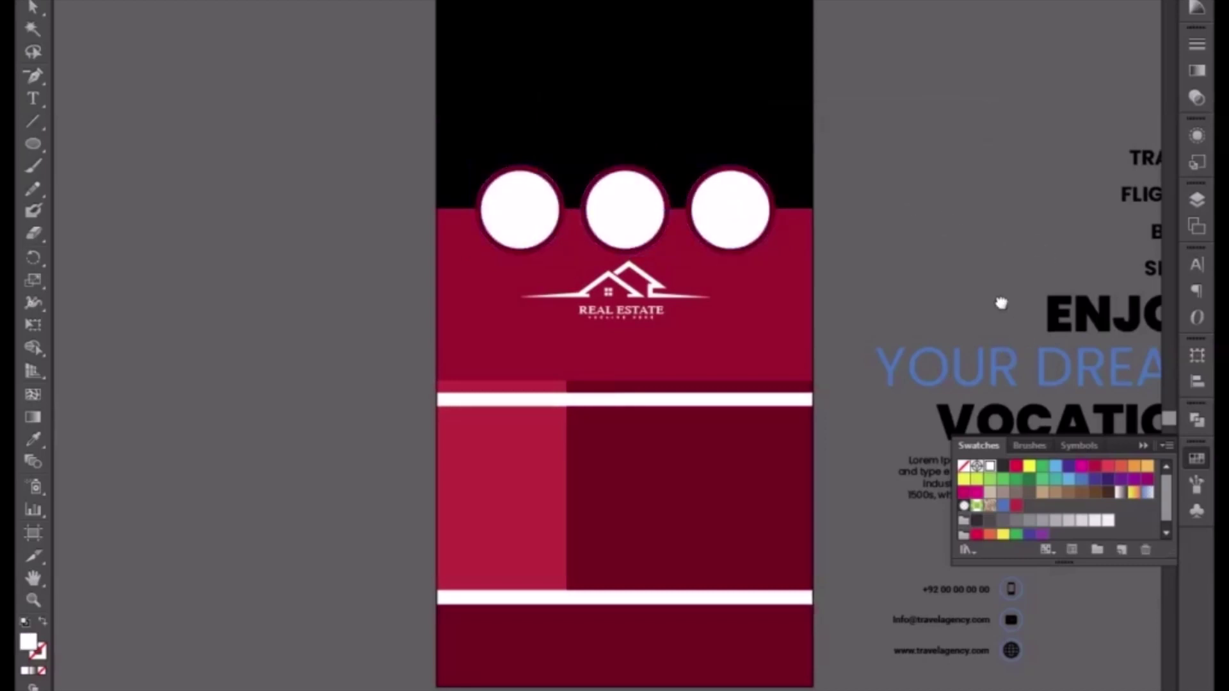
Duplicate the "ENJOY YOUR DREAM VOCATION" headline beside the original and fill the copy with white
{"action": "left_click_drag", "start_coordinate": [1001, 301], "coordinate": [800, 223]}
{"action": "left_click", "coordinate": [940, 332]}
{"action": "left_click_drag", "start_coordinate": [949, 317], "coordinate": [610, 351]}
{"action": "left_click_drag", "start_coordinate": [713, 314], "coordinate": [1112, 318]}
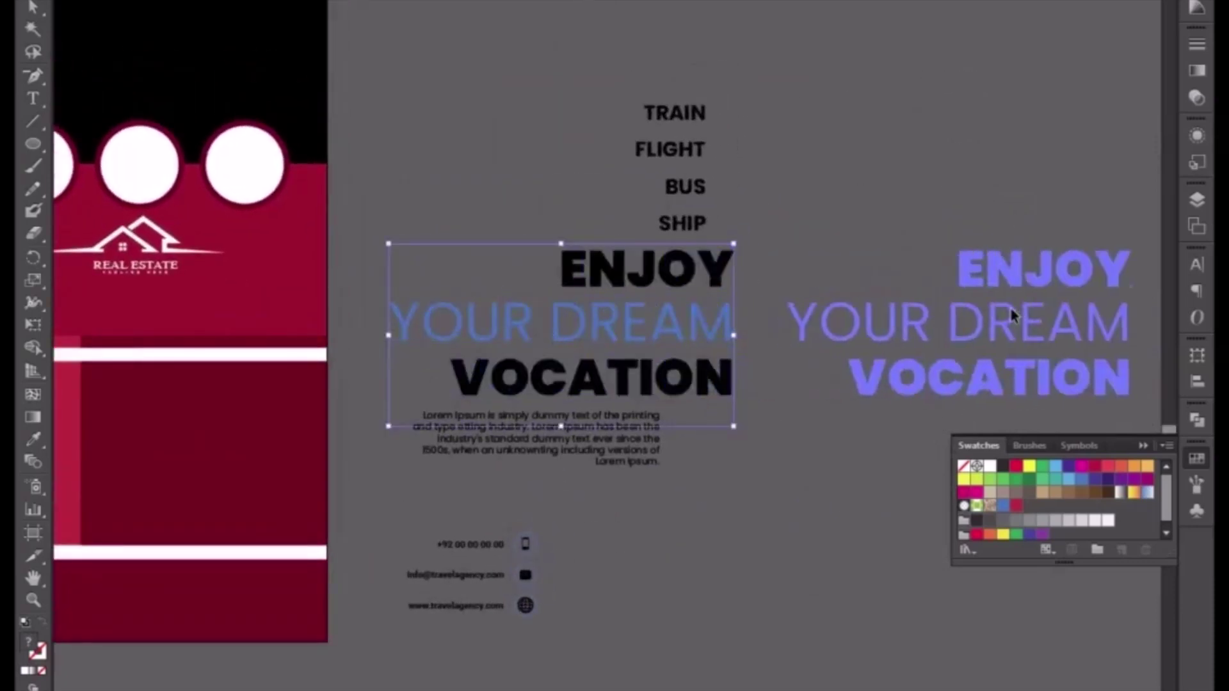
{"action": "left_click", "coordinate": [990, 466]}
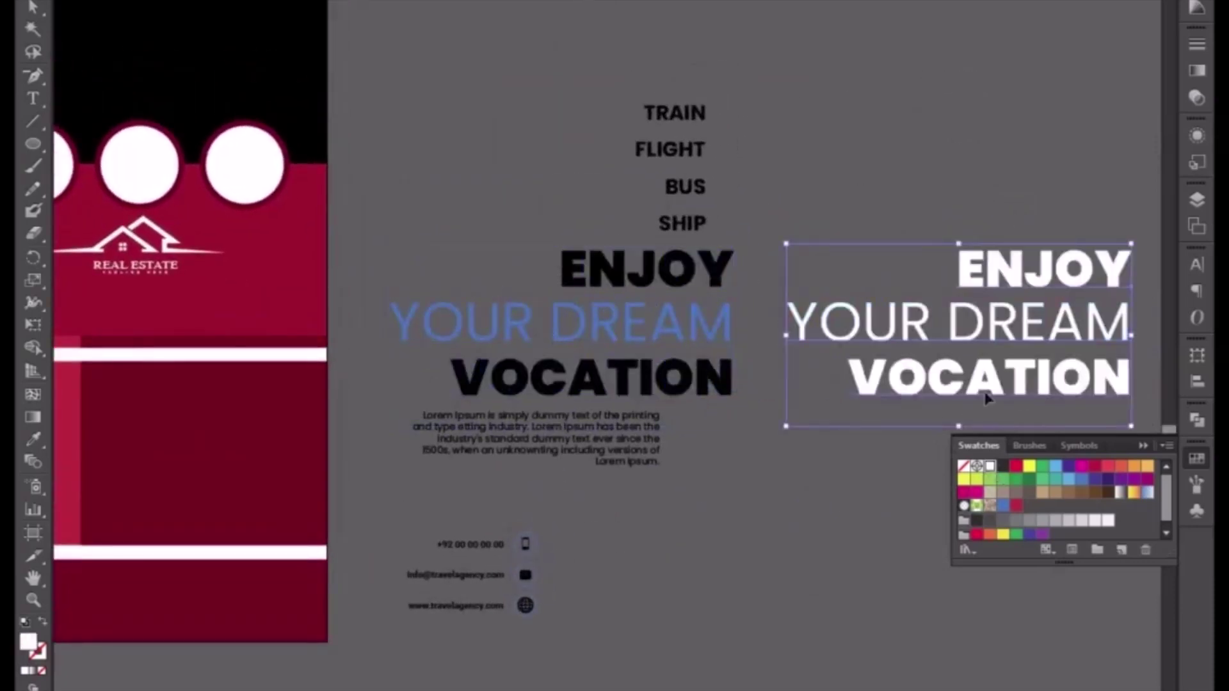
Delete the "YOUR DREAM" line from the white headline copy
{"action": "key", "text": "t"}
{"action": "double_click", "coordinate": [976, 322]}
{"action": "left_click", "coordinate": [976, 322]}
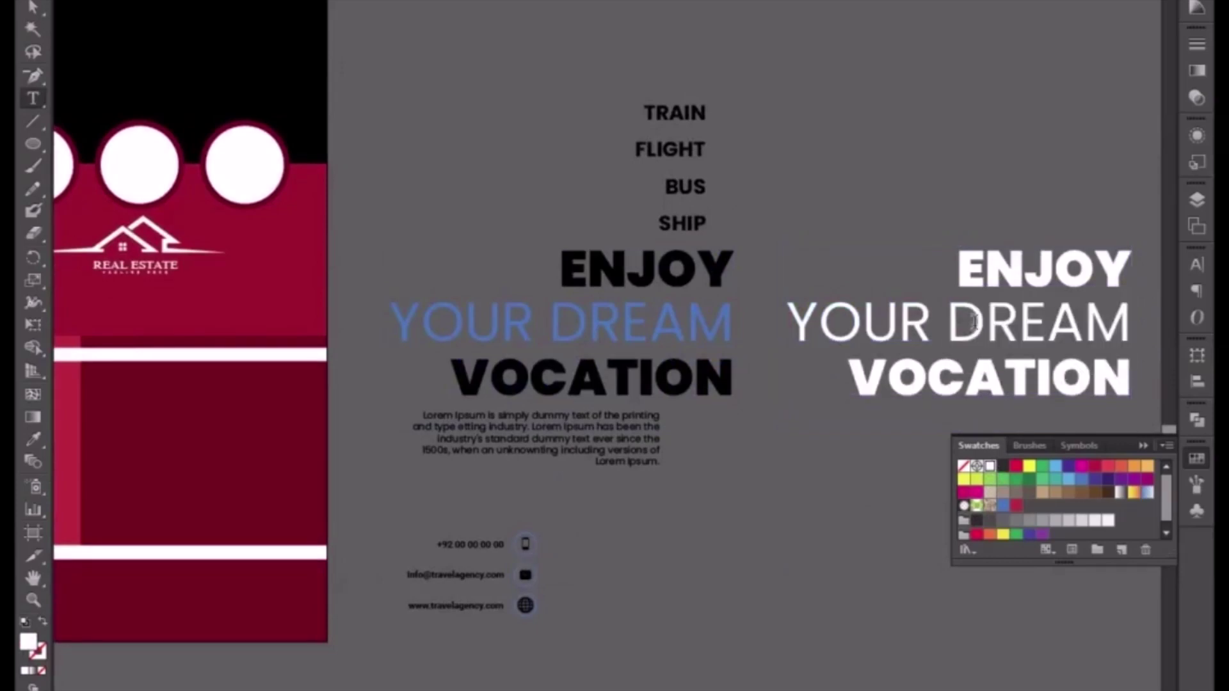
{"action": "double_click", "coordinate": [975, 322]}
{"action": "left_click_drag", "start_coordinate": [792, 312], "coordinate": [1189, 297]}
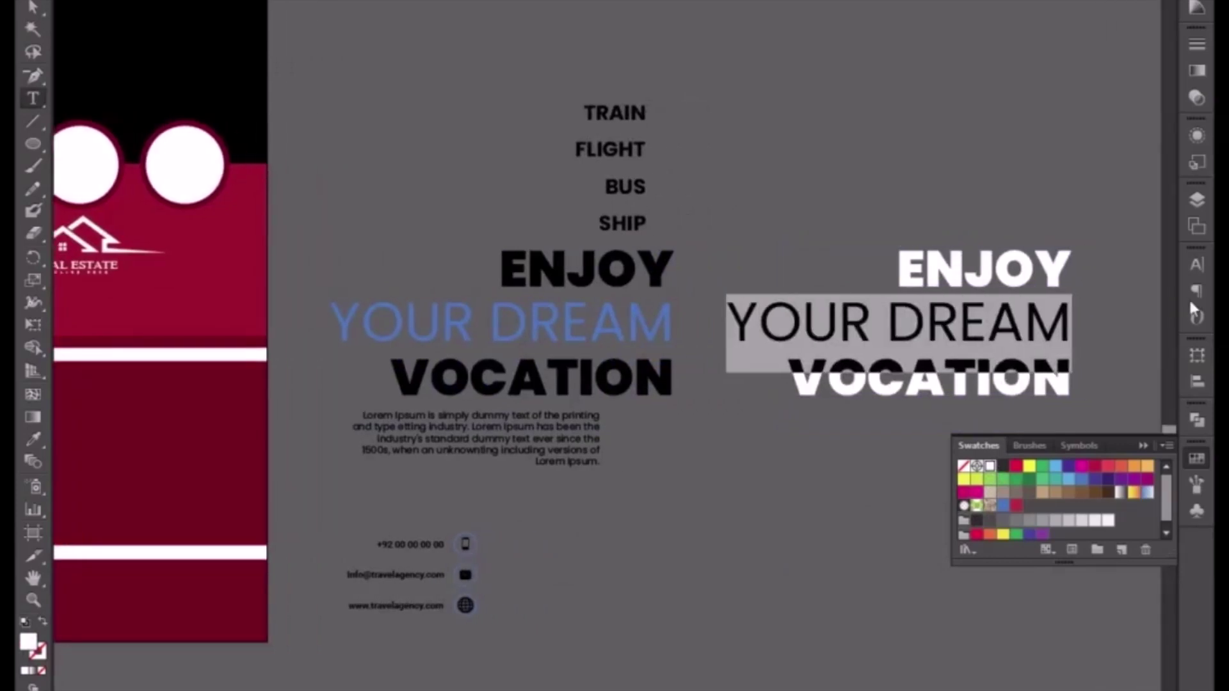
{"action": "key", "text": "BackSpace"}
{"action": "key", "text": "BackSpace"}
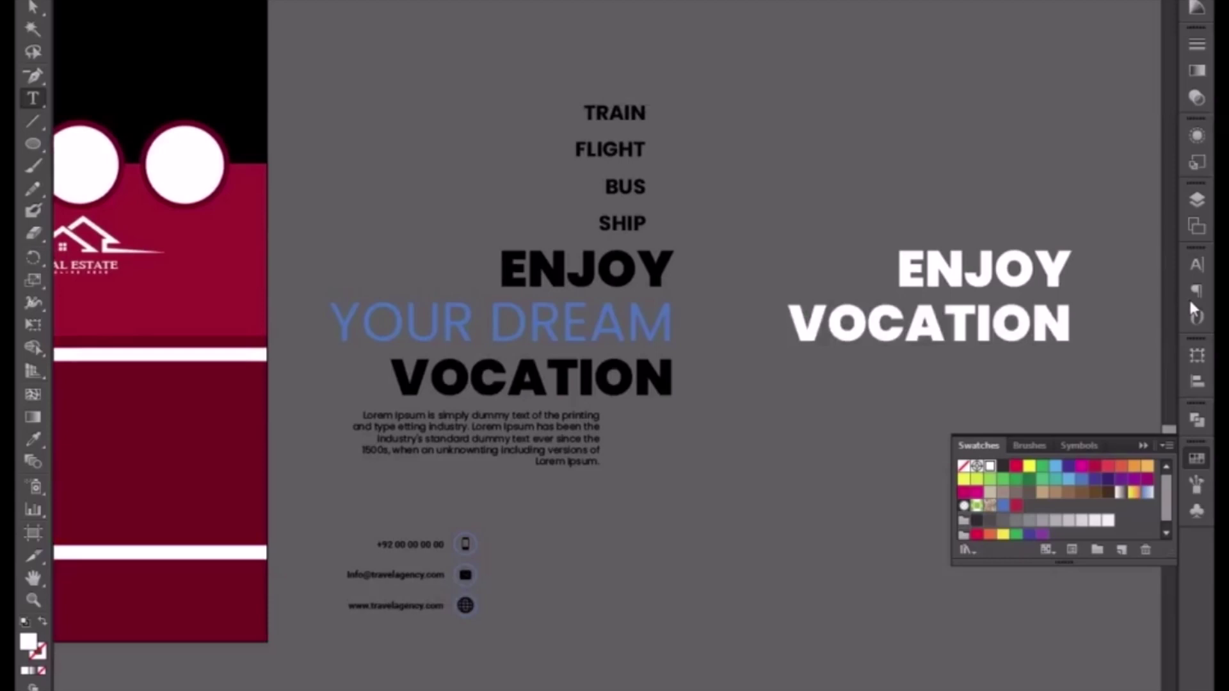
Replace the white headline's remaining text with "HOME FOR" and "SALE AND REND" on two lines
{"action": "key", "text": "ctrl+a"}
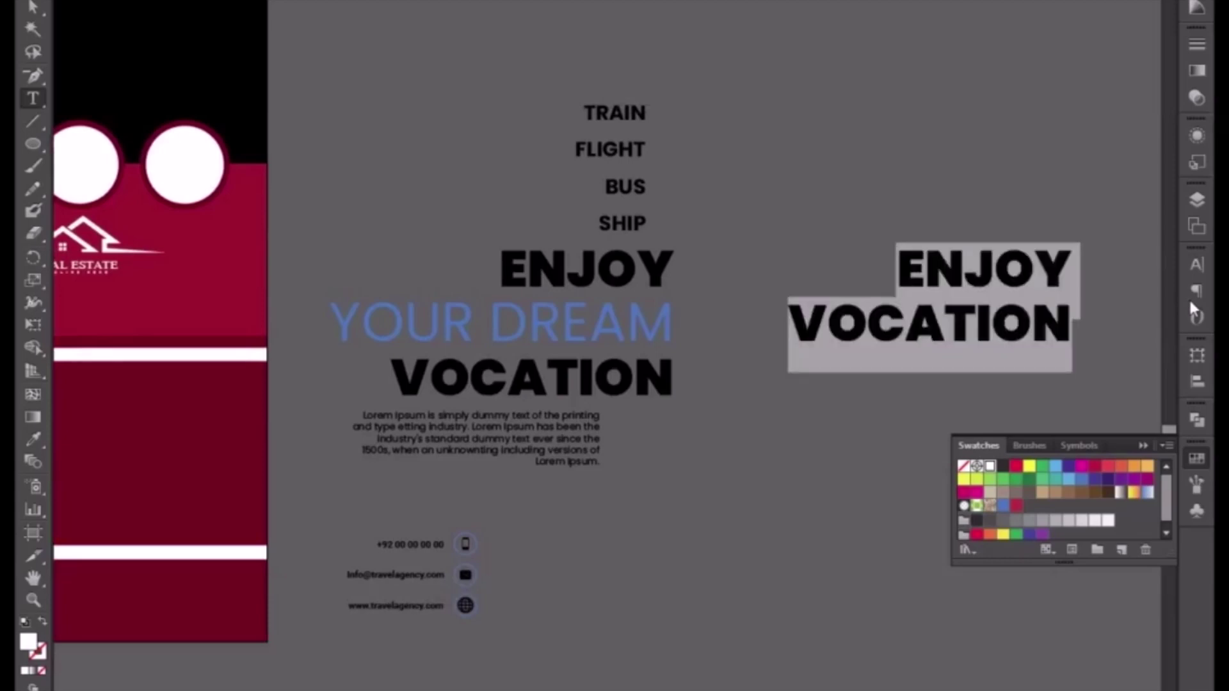
{"action": "type", "text": "HOM"}
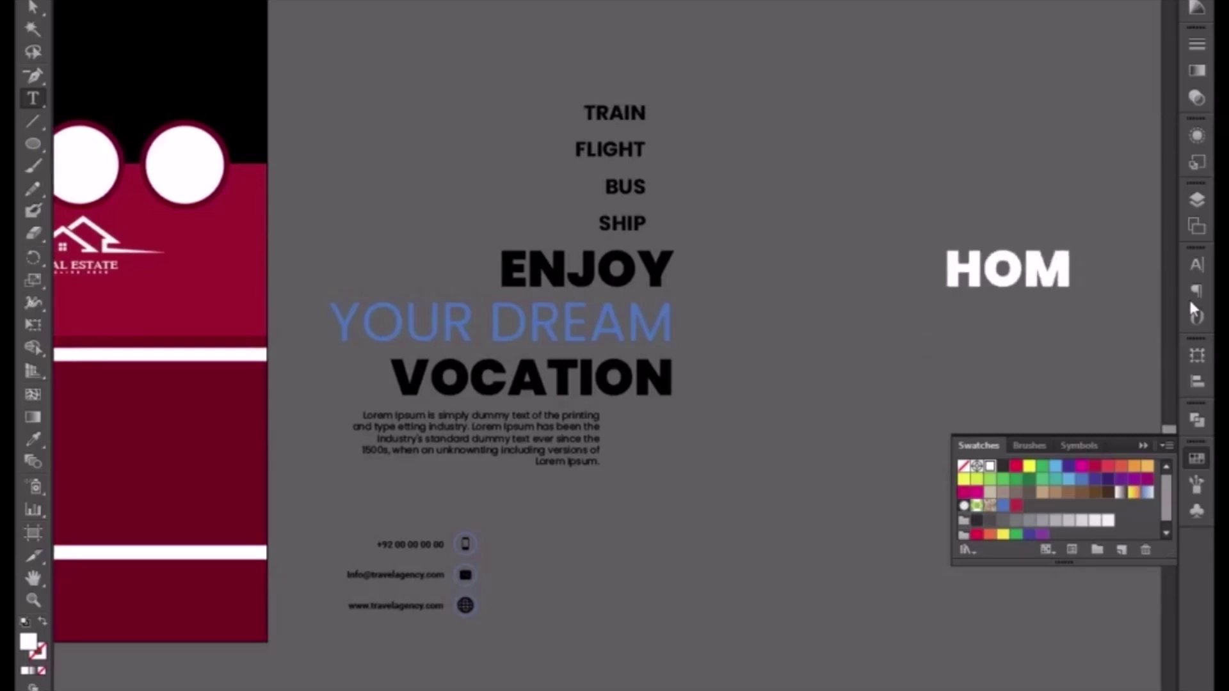
{"action": "type", "text": "E FOR"}
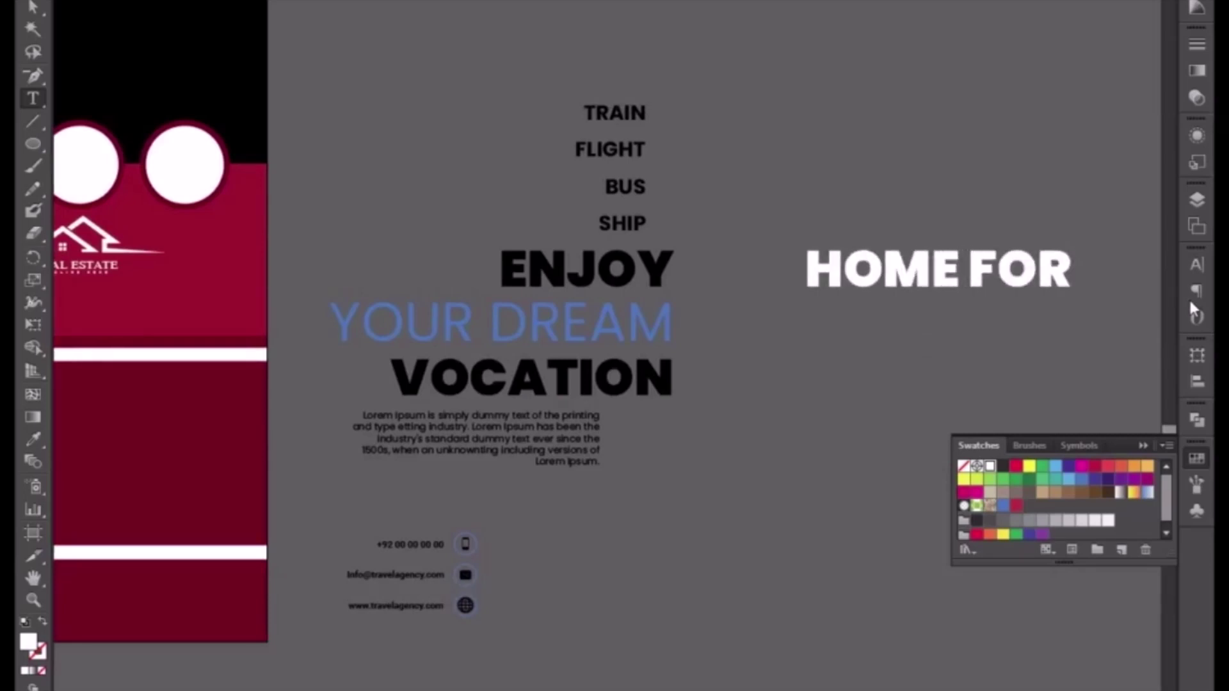
{"action": "key", "text": "Return"}
{"action": "type", "text": "SALE"}
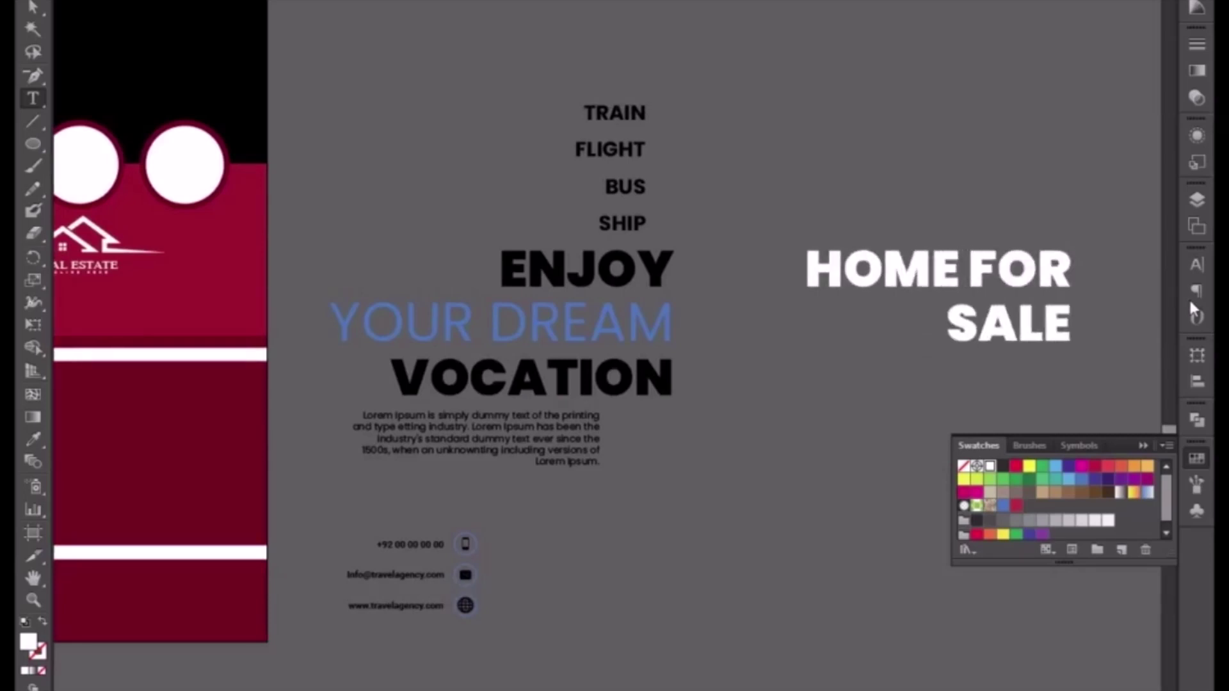
{"action": "type", "text": ", R"}
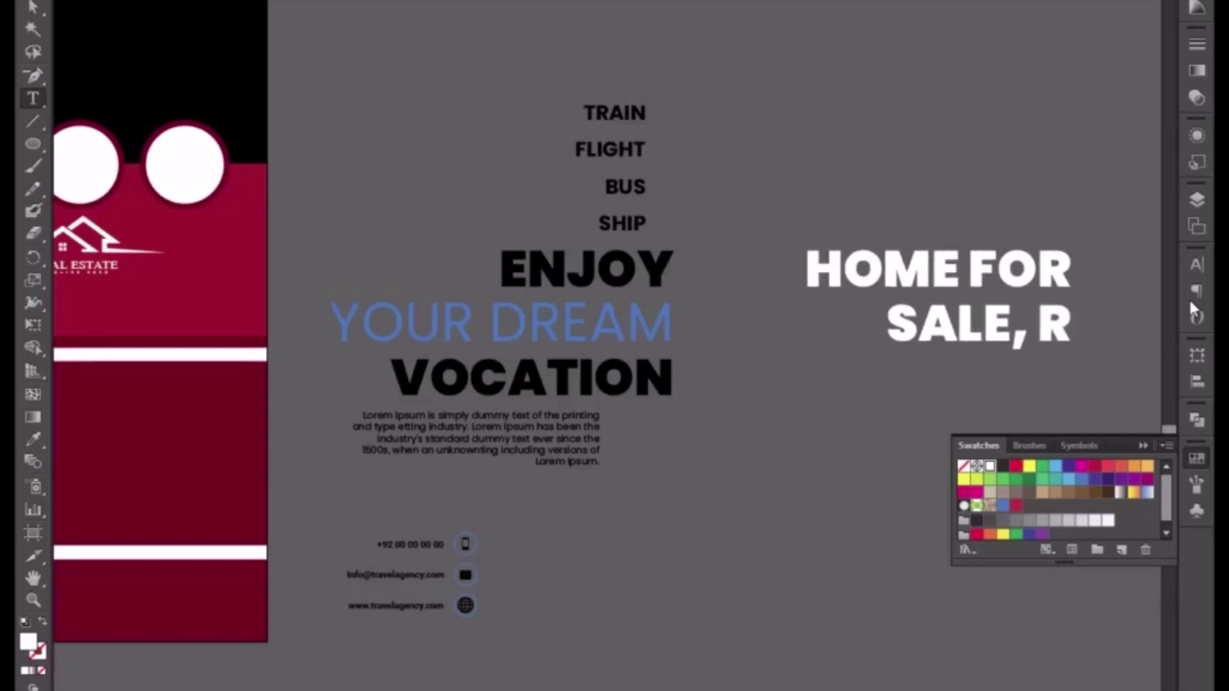
{"action": "key", "text": "BackSpace"}
{"action": "key", "text": "BackSpace"}
{"action": "key", "text": "BackSpace"}
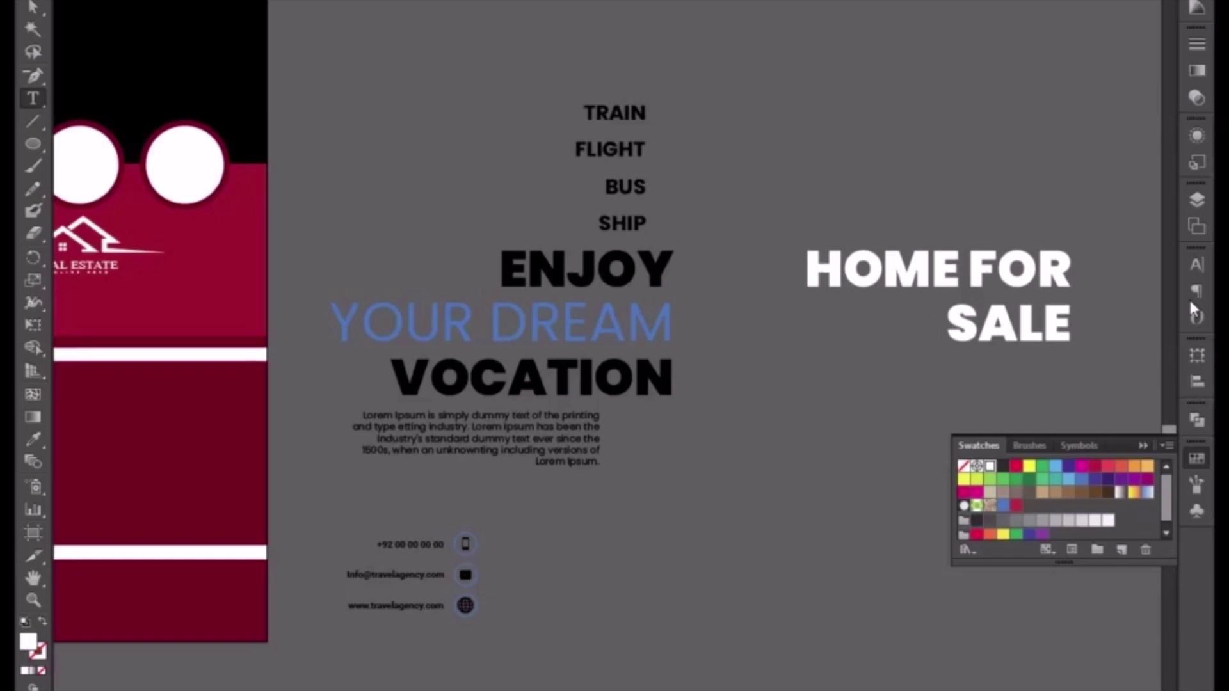
{"action": "type", "text": "AND REND"}
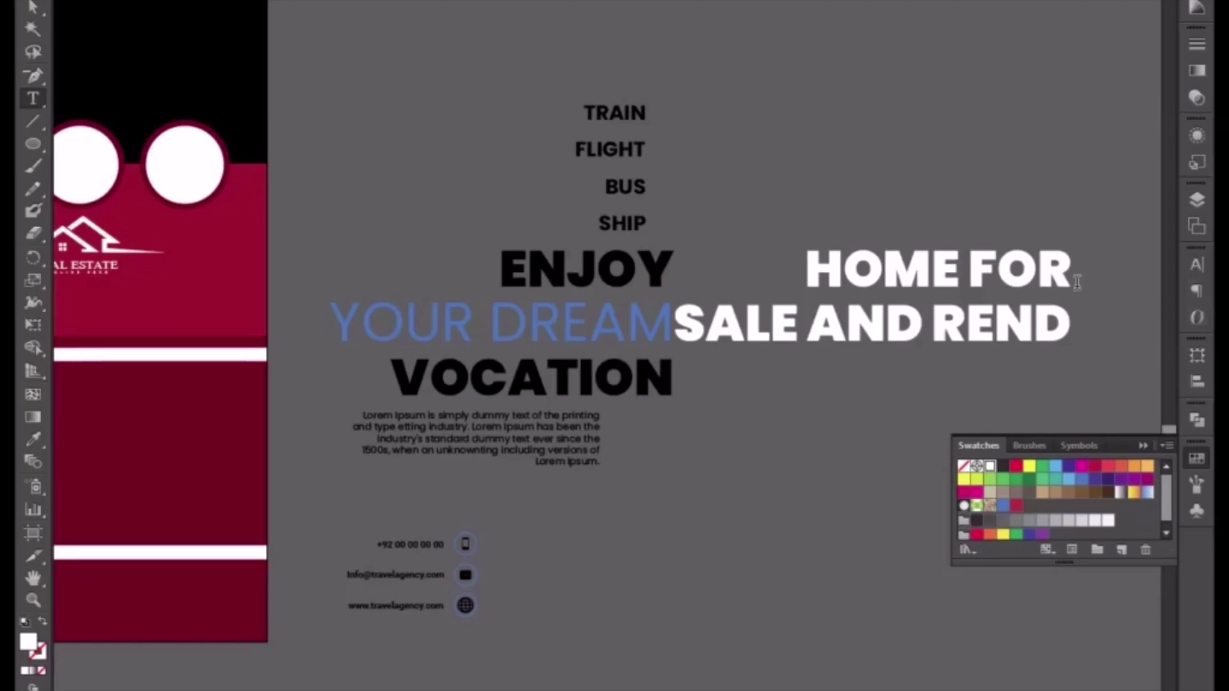
Centre-align the two-line white headline and move it over to the edge of the banner
{"action": "left_click", "coordinate": [32, 7]}
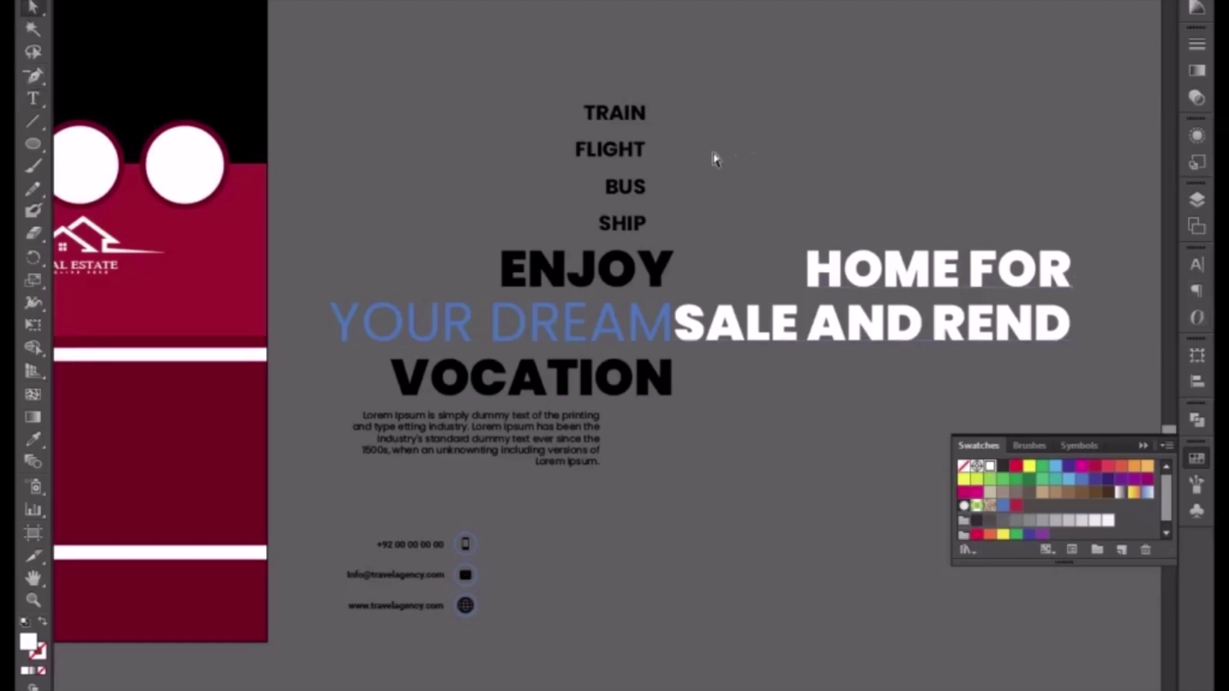
{"action": "left_click", "coordinate": [1018, 2]}
{"action": "left_click", "coordinate": [980, 1]}
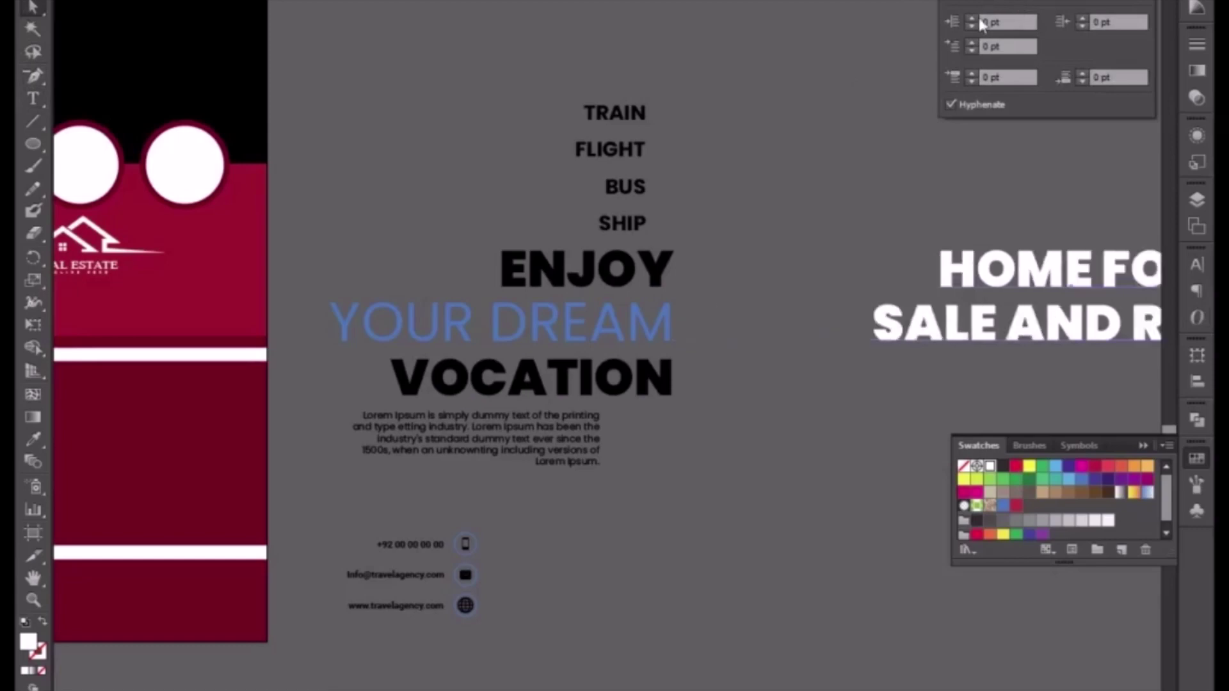
{"action": "left_click", "coordinate": [865, 265]}
{"action": "left_click_drag", "start_coordinate": [957, 265], "coordinate": [263, 265]}
{"action": "left_click_drag", "start_coordinate": [137, 270], "coordinate": [614, 263]}
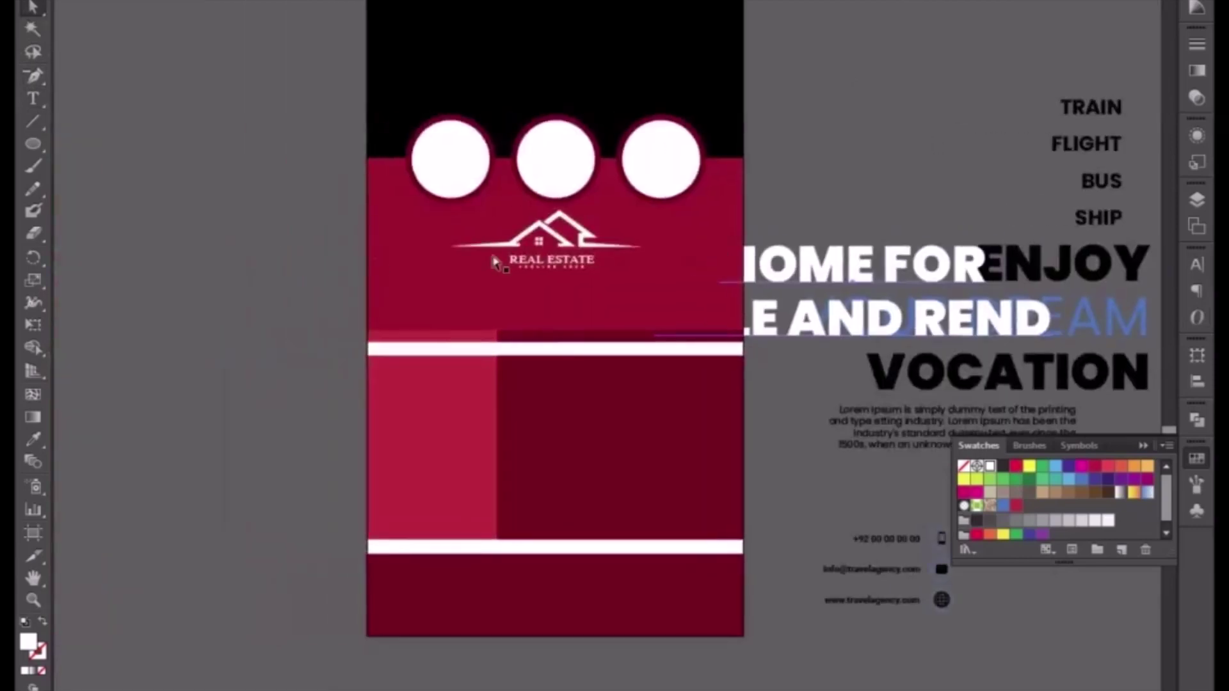
Bring the white headline to the front and place it over the red block across the logo
{"action": "right_click", "coordinate": [754, 286]}
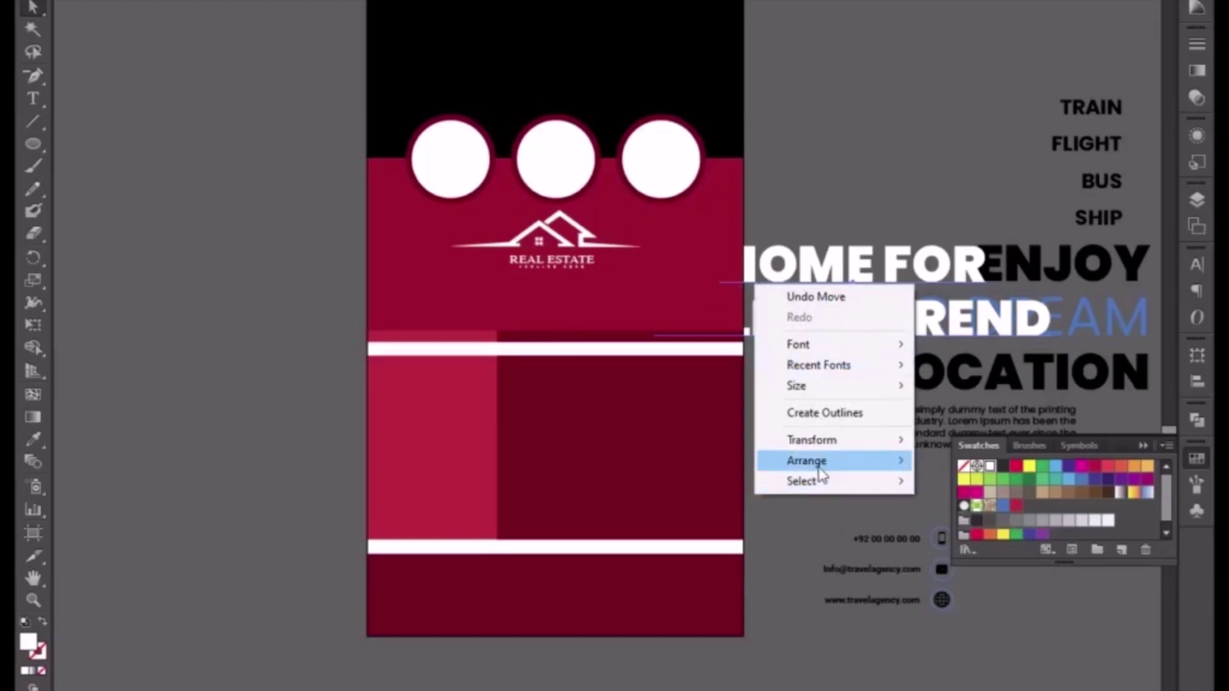
{"action": "mouse_move", "coordinate": [816, 462]}
{"action": "left_click", "coordinate": [967, 461]}
{"action": "left_click_drag", "start_coordinate": [789, 278], "coordinate": [506, 264]}
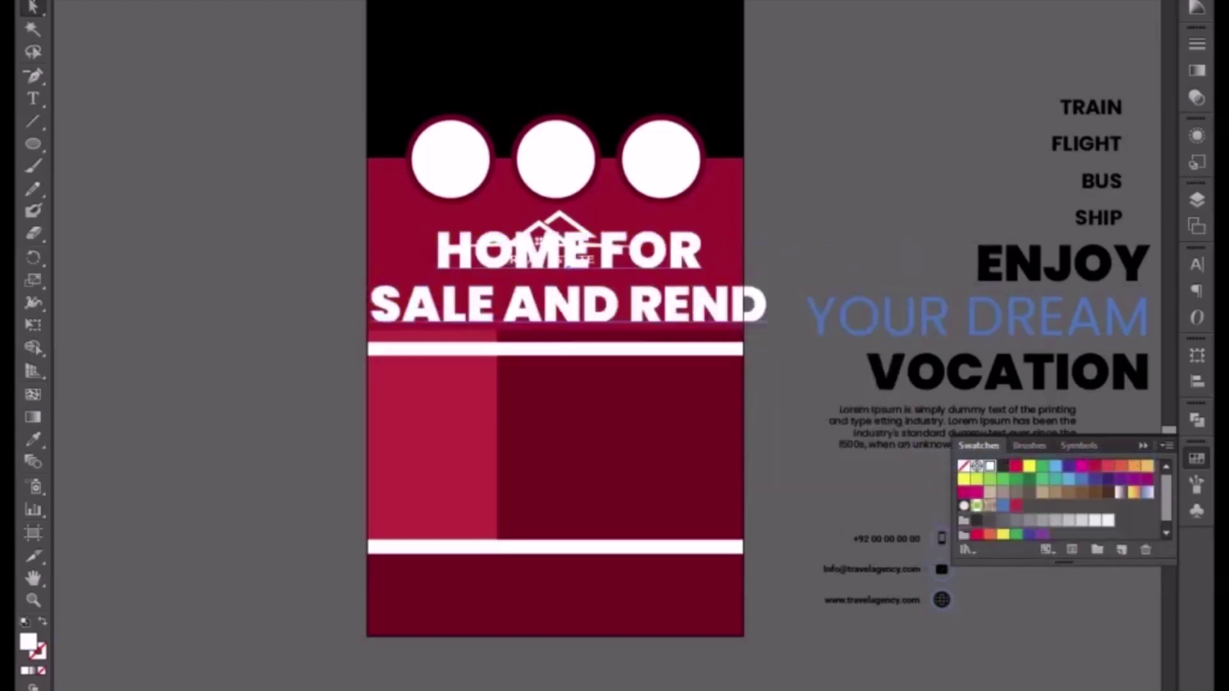
Scale the headline down to just over half its size and position it directly beneath the logo
{"action": "left_click", "coordinate": [32, 5]}
{"action": "key", "text": "ctrl+plus"}
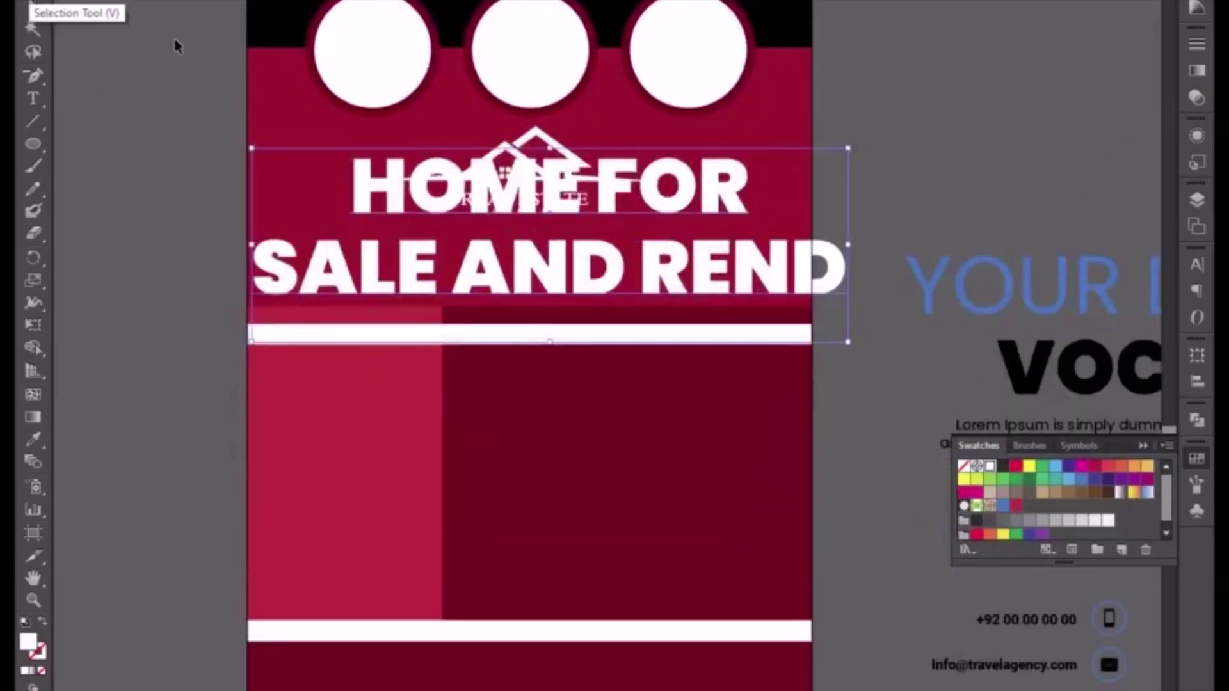
{"action": "left_click_drag", "start_coordinate": [848, 149], "coordinate": [578, 236]}
{"action": "left_click_drag", "start_coordinate": [434, 285], "coordinate": [481, 260]}
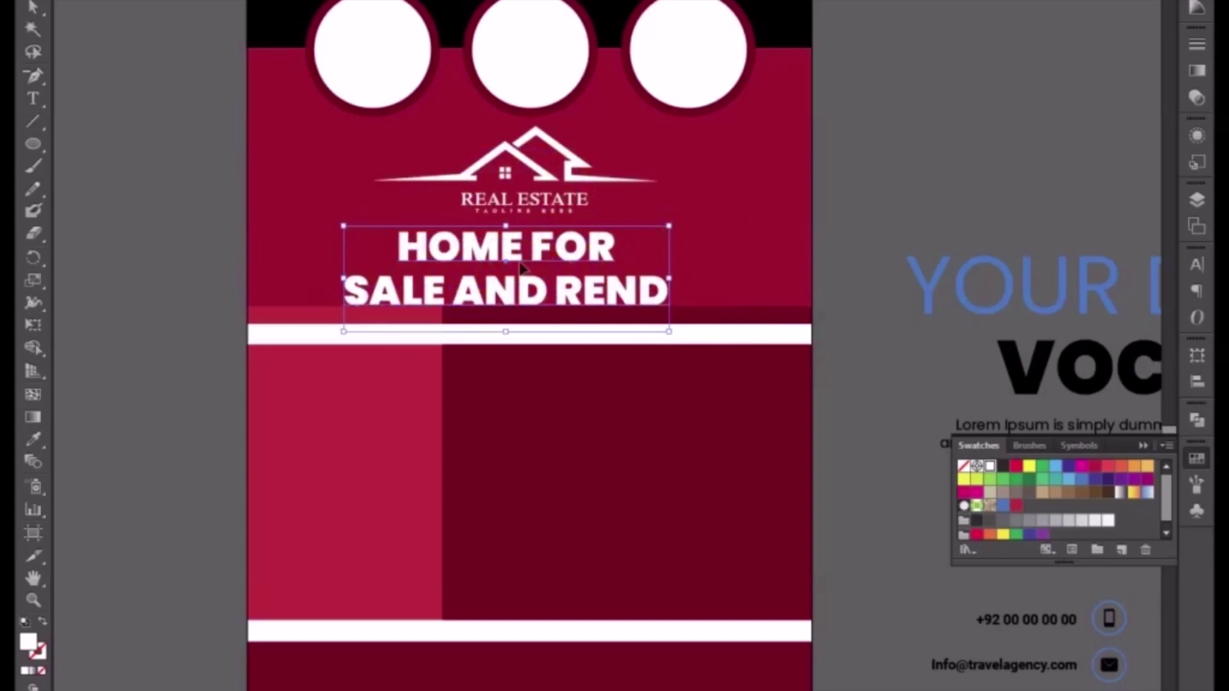
{"action": "key", "text": "Right"}
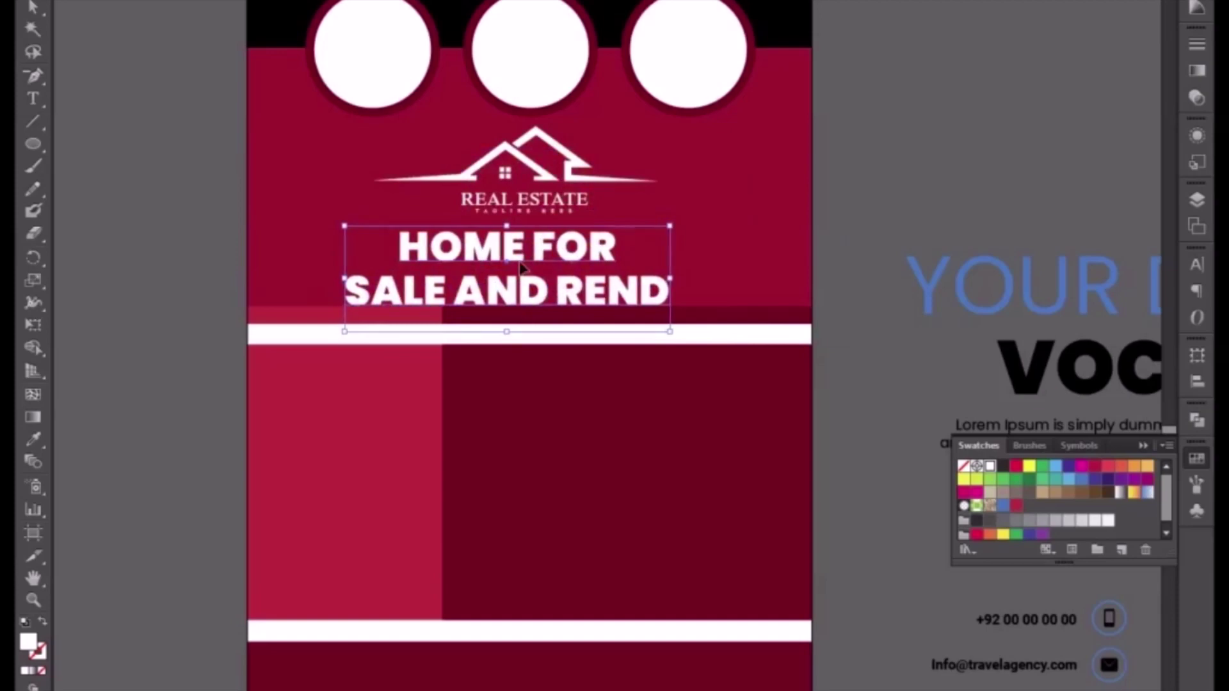
Correct the headline's last word by replacing its final letter so that it reads "RENT"
{"action": "double_click", "coordinate": [641, 298]}
{"action": "triple_click", "coordinate": [648, 291]}
{"action": "left_click_drag", "start_coordinate": [668, 289], "coordinate": [645, 286]}
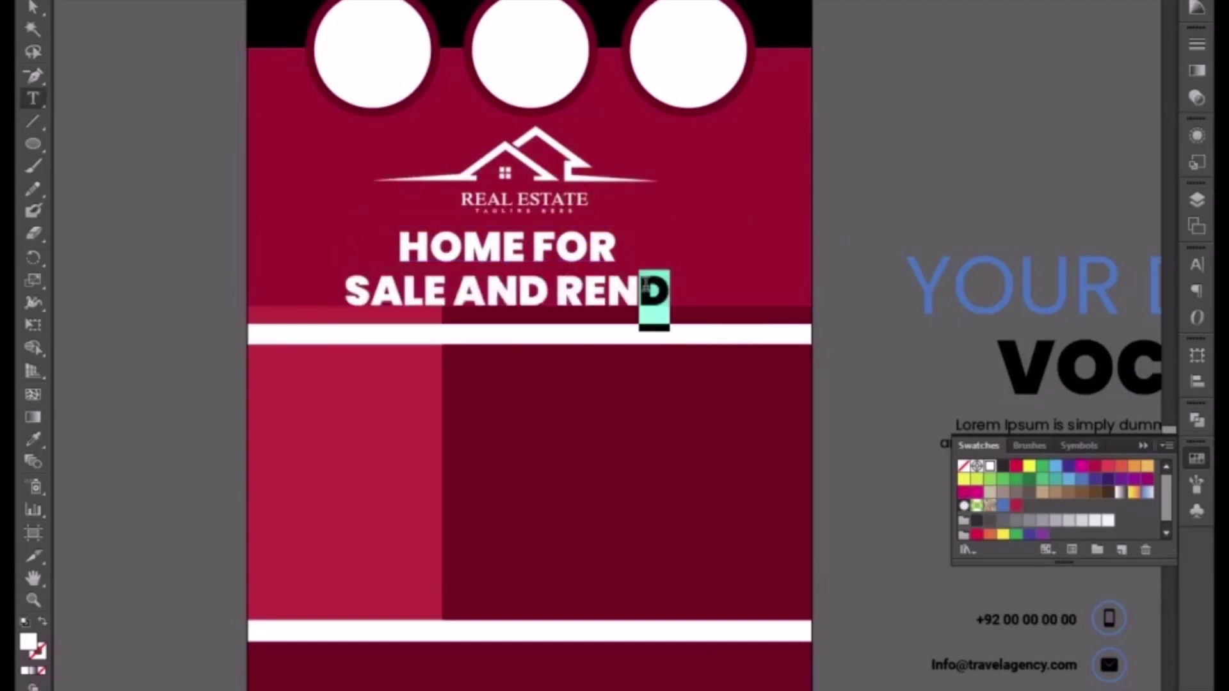
{"action": "type", "text": "T"}
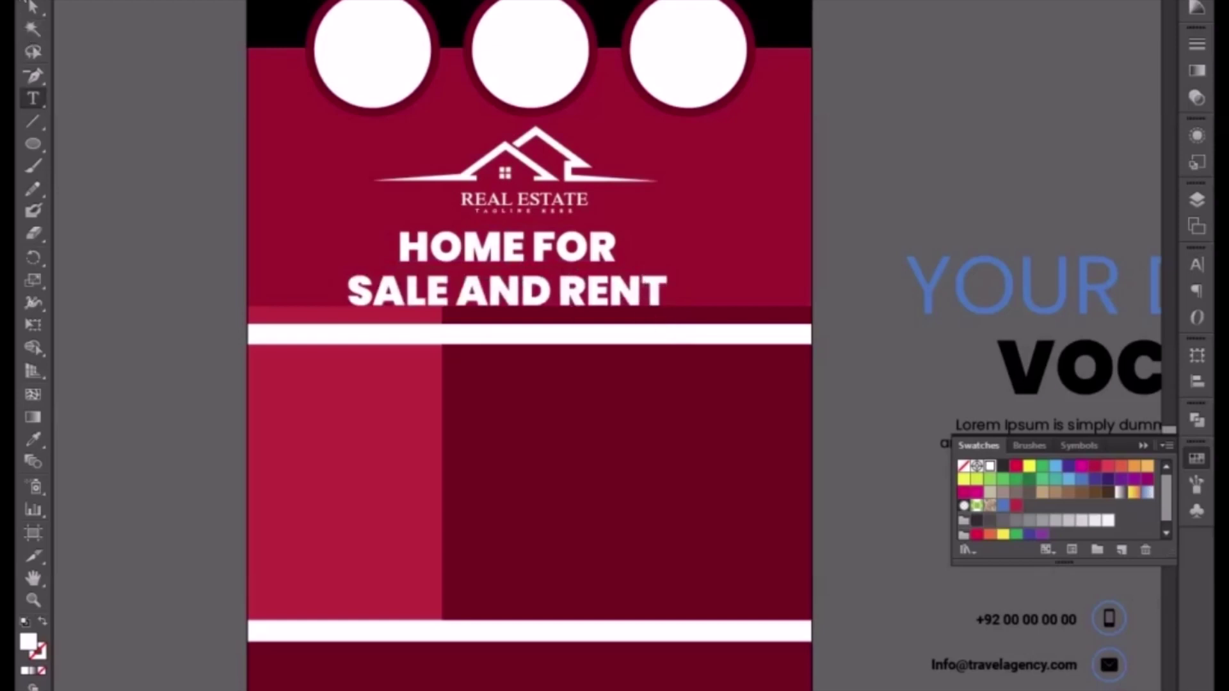
{"action": "left_click", "coordinate": [32, 1]}
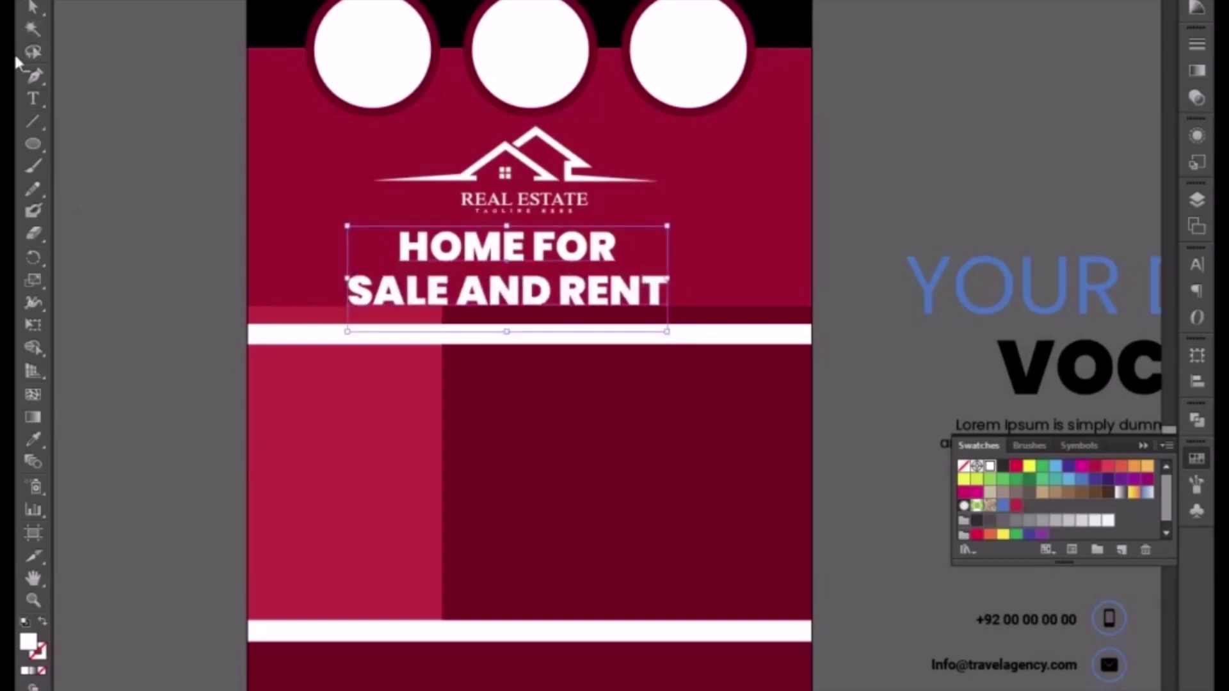
Lower the red block's bottom edge together with the upper white stripe and the adjoining edges of the panels below, making room under the headline
{"action": "left_click", "coordinate": [36, 8]}
{"action": "left_click_drag", "start_coordinate": [198, 288], "coordinate": [836, 371]}
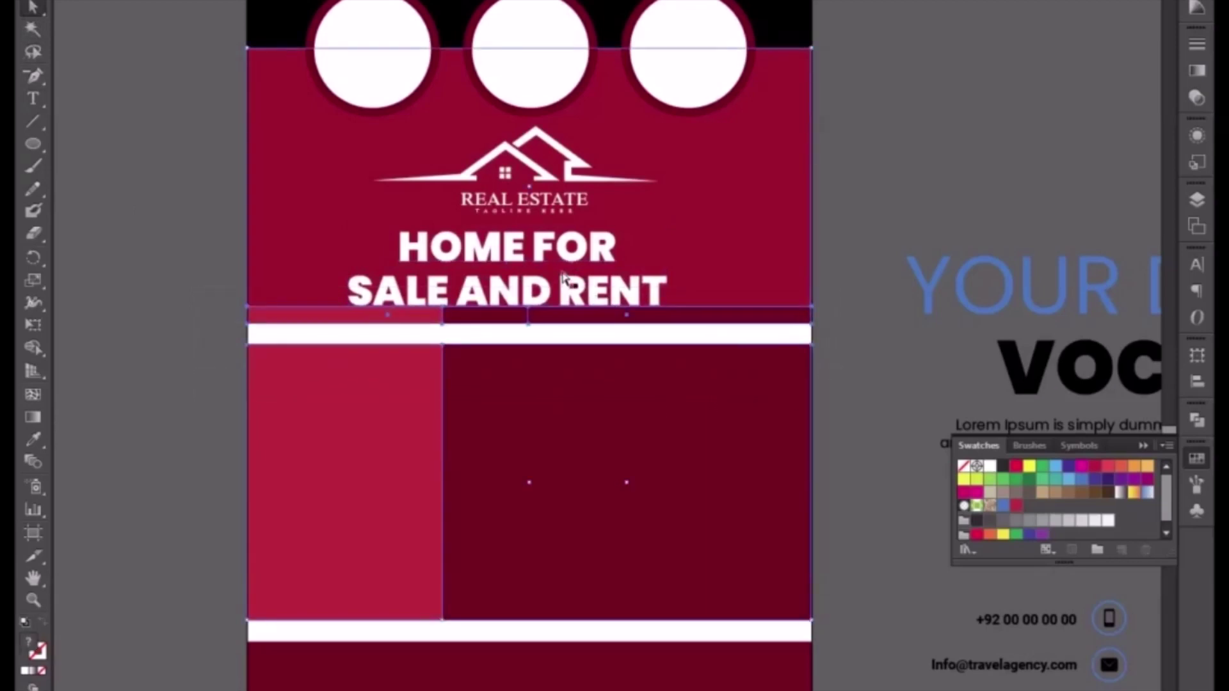
{"action": "key", "text": "Down"}
{"action": "key", "text": "Down"}
{"action": "key", "text": "Down"}
{"action": "key", "text": "Down"}
{"action": "key", "text": "Down"}
{"action": "key", "text": "Down"}
{"action": "key", "text": "Down"}
{"action": "key", "text": "Down"}
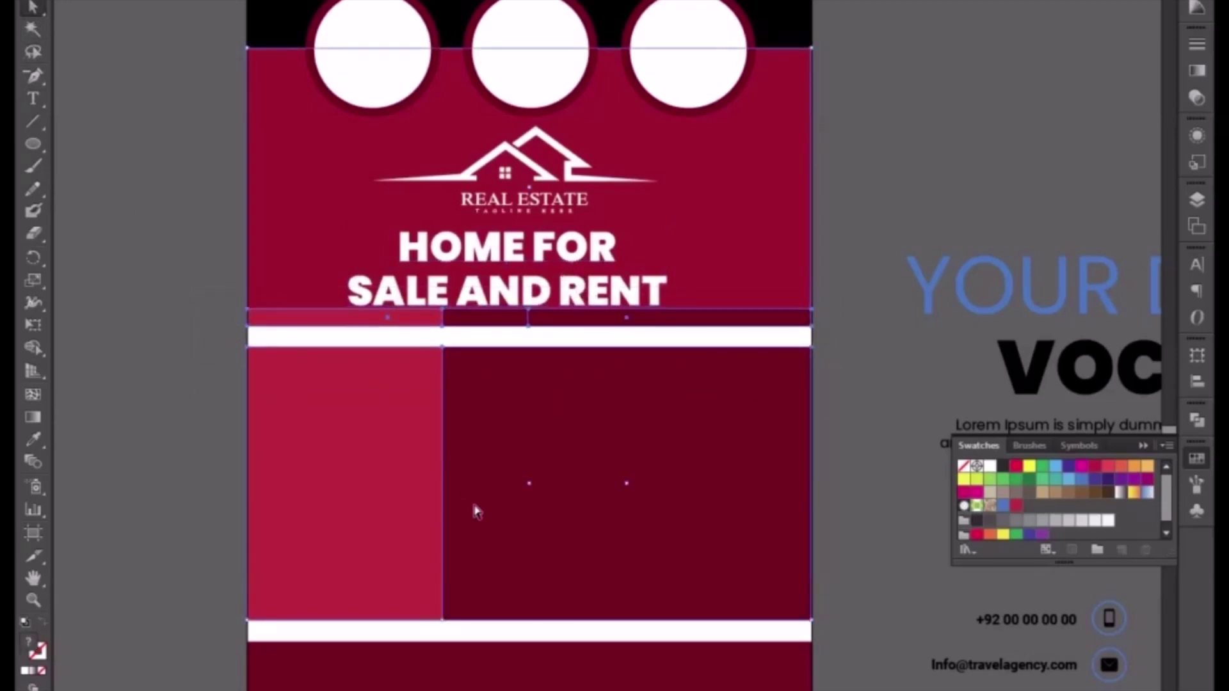
{"action": "key", "text": "Down"}
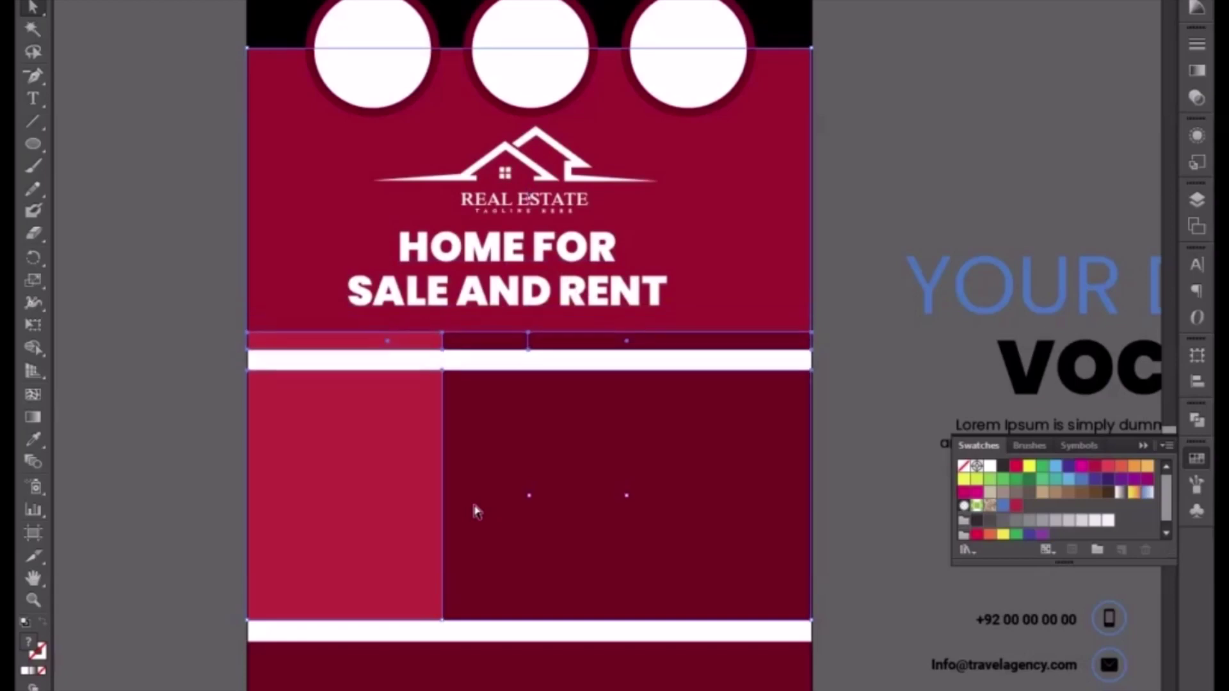
{"action": "key", "text": "Down"}
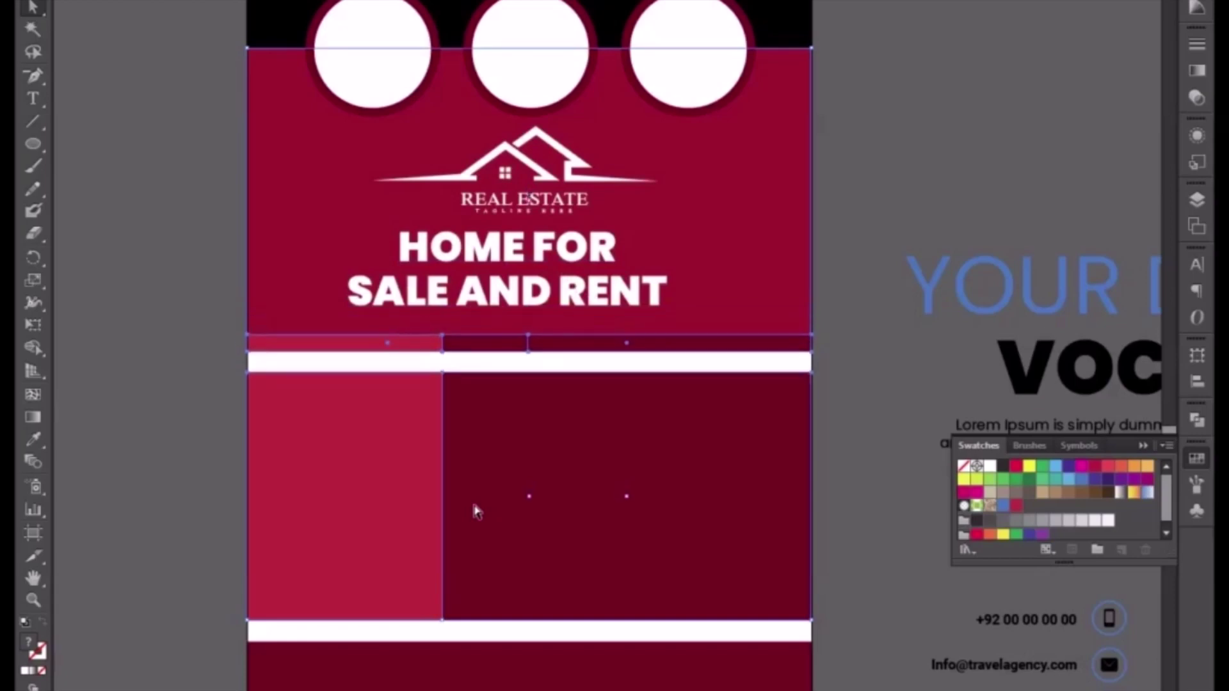
Nudge the "HOME FOR SALE AND RENT" headline slightly right and down to centre it in the red block
{"action": "left_click", "coordinate": [504, 276]}
{"action": "key", "text": "Right"}
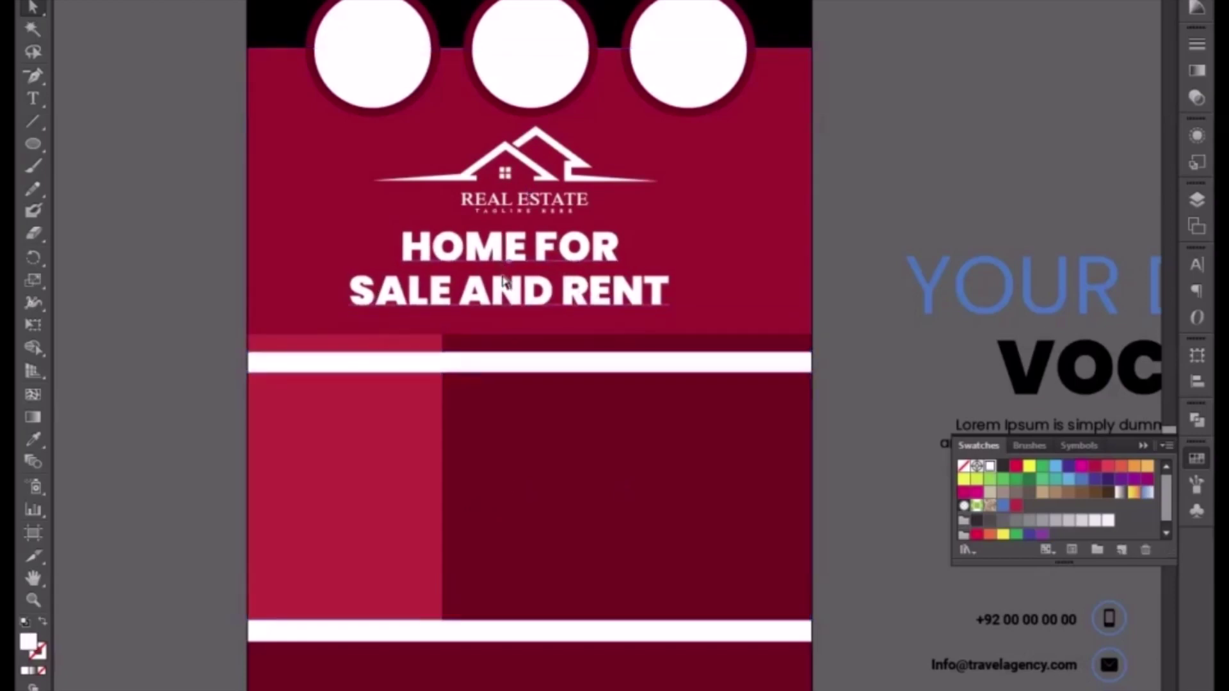
{"action": "key", "text": "Right"}
{"action": "key", "text": "Right"}
{"action": "key", "text": "Right"}
{"action": "key", "text": "Right"}
{"action": "key", "text": "Down"}
{"action": "key", "text": "Right"}
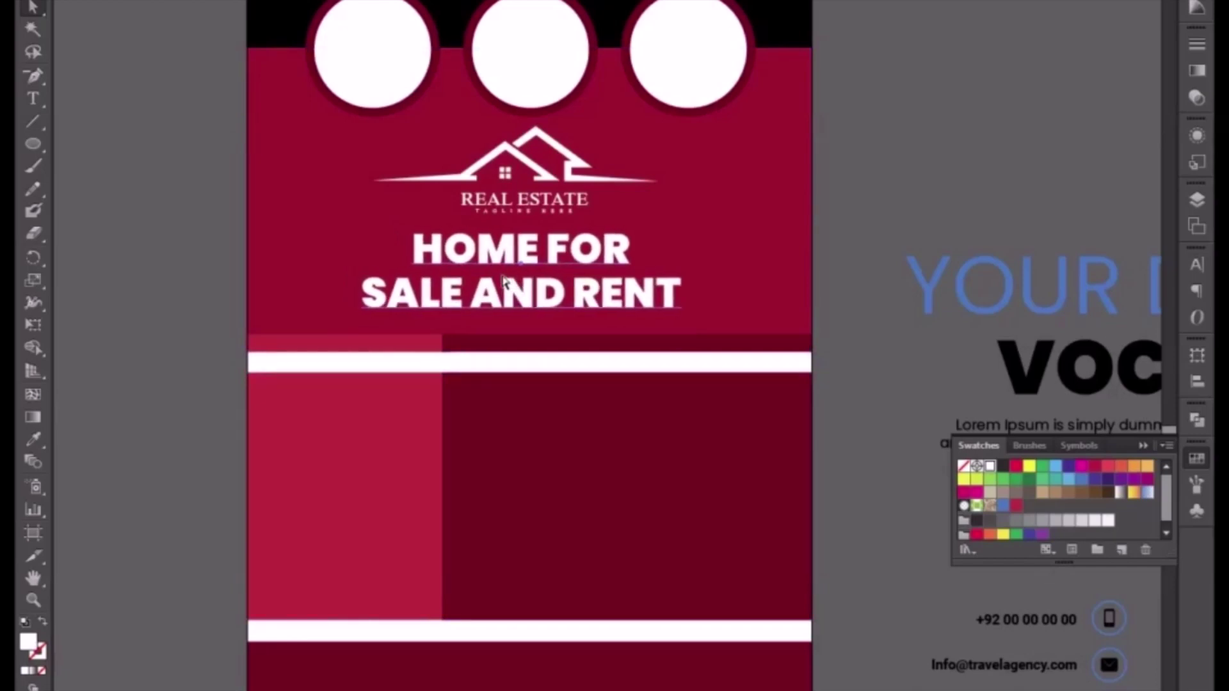
{"action": "key", "text": "Right"}
{"action": "key", "text": "Down"}
{"action": "key", "text": "Down"}
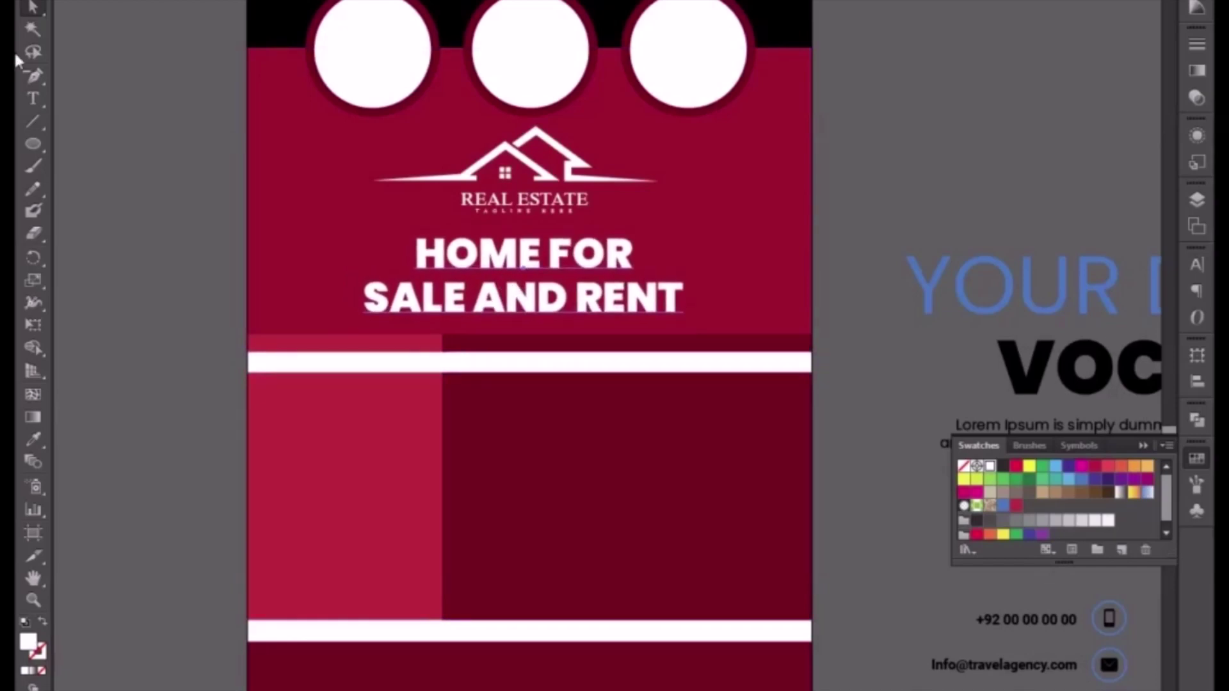
Nudge the white logo slightly left and down to line it up above the headline
{"action": "left_click", "coordinate": [34, 1]}
{"action": "left_click", "coordinate": [529, 196]}
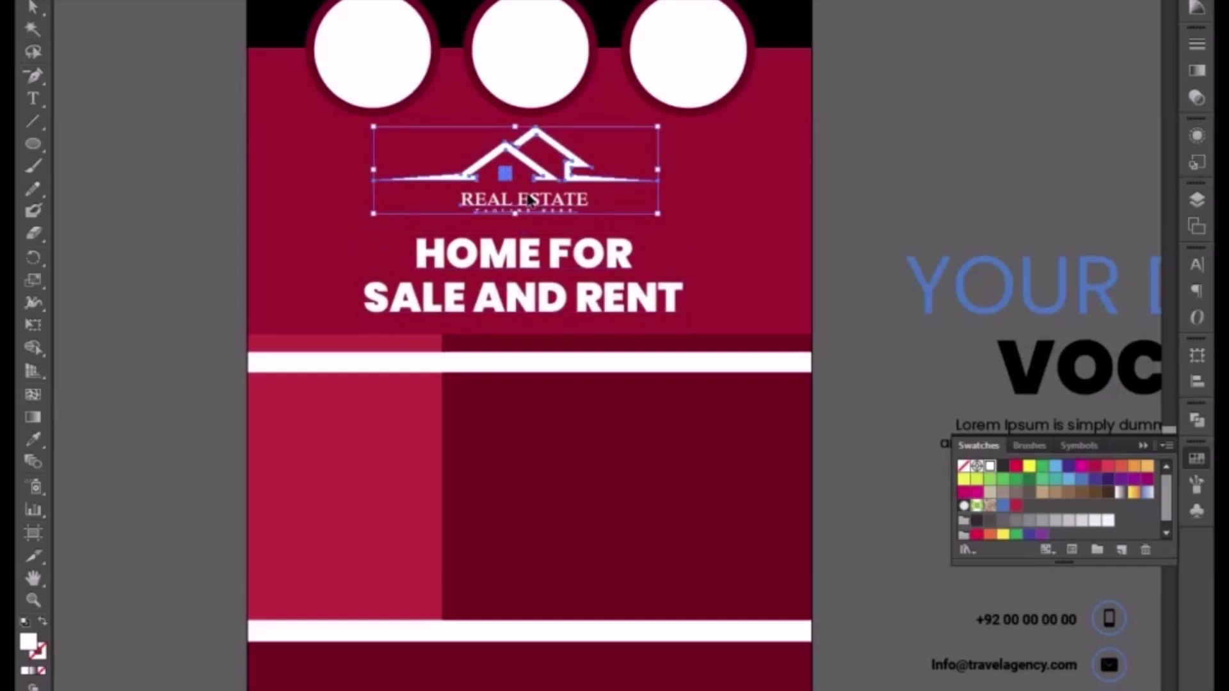
{"action": "key", "text": "Left"}
{"action": "key", "text": "Down"}
{"action": "key", "text": "Left"}
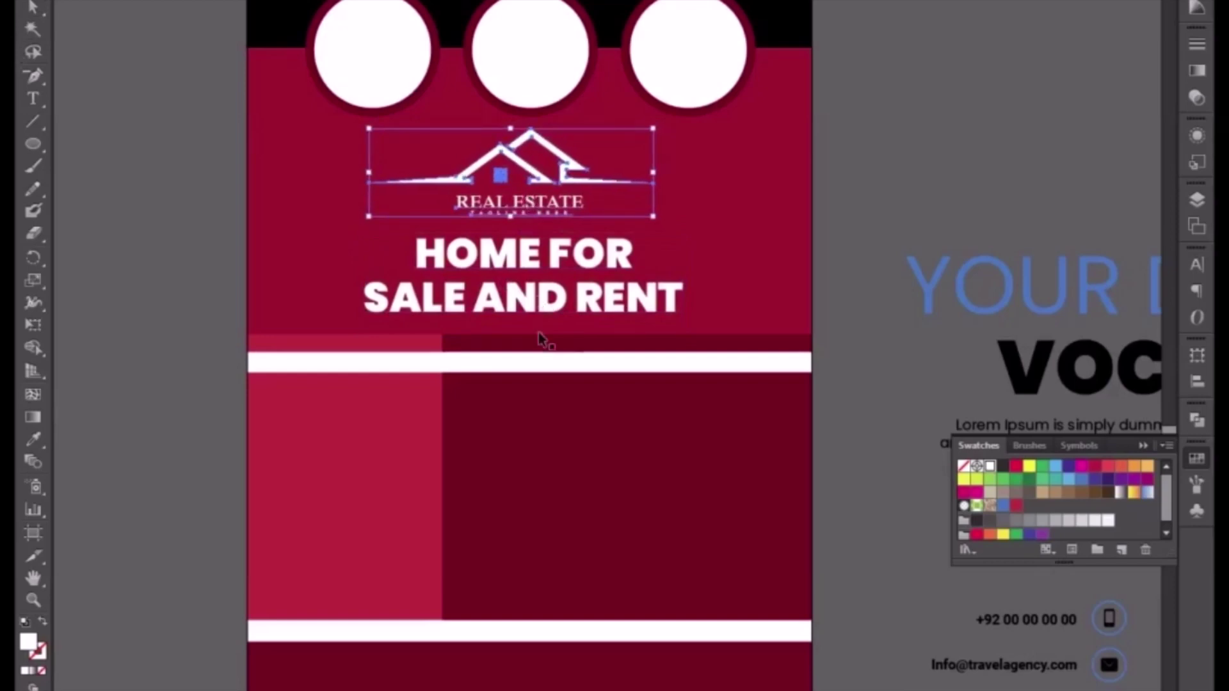
Duplicate the "TRAIN FLIGHT BUS SHIP" text list and place the copy between the banner and the original list
{"action": "key", "text": "space"}
{"action": "left_click_drag", "start_coordinate": [423, 418], "coordinate": [379, 292]}
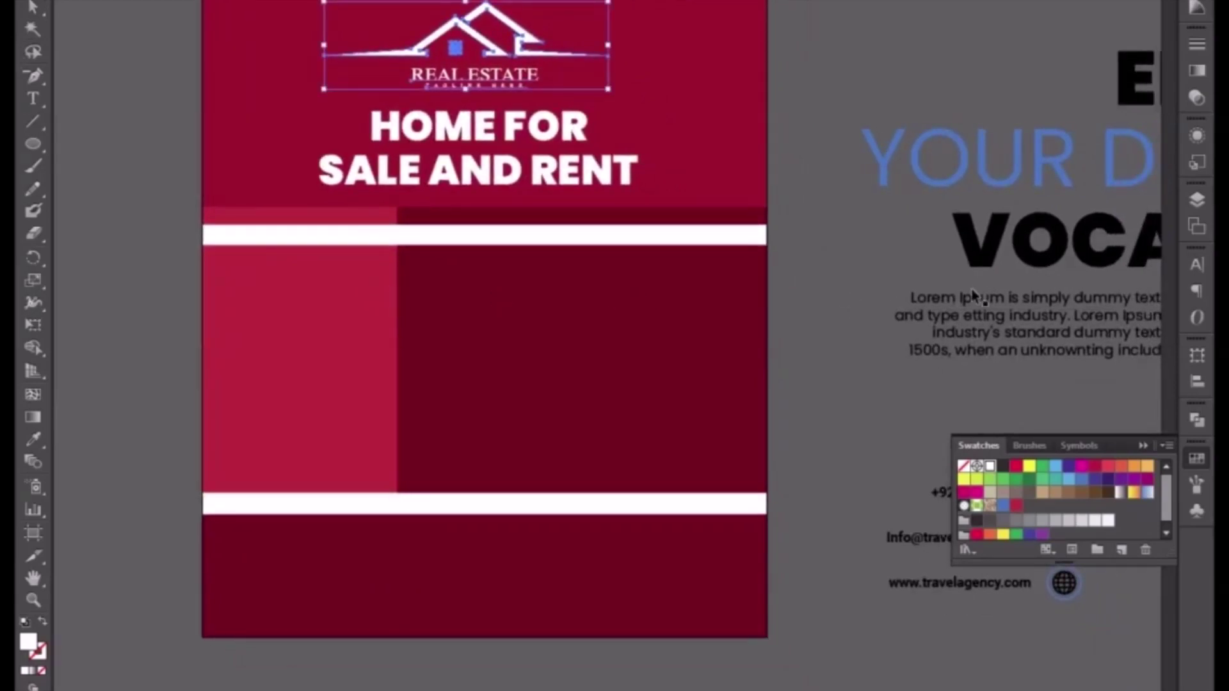
{"action": "key", "text": "space"}
{"action": "left_click_drag", "start_coordinate": [993, 266], "coordinate": [736, 329]}
{"action": "key", "text": "ctrl+minus"}
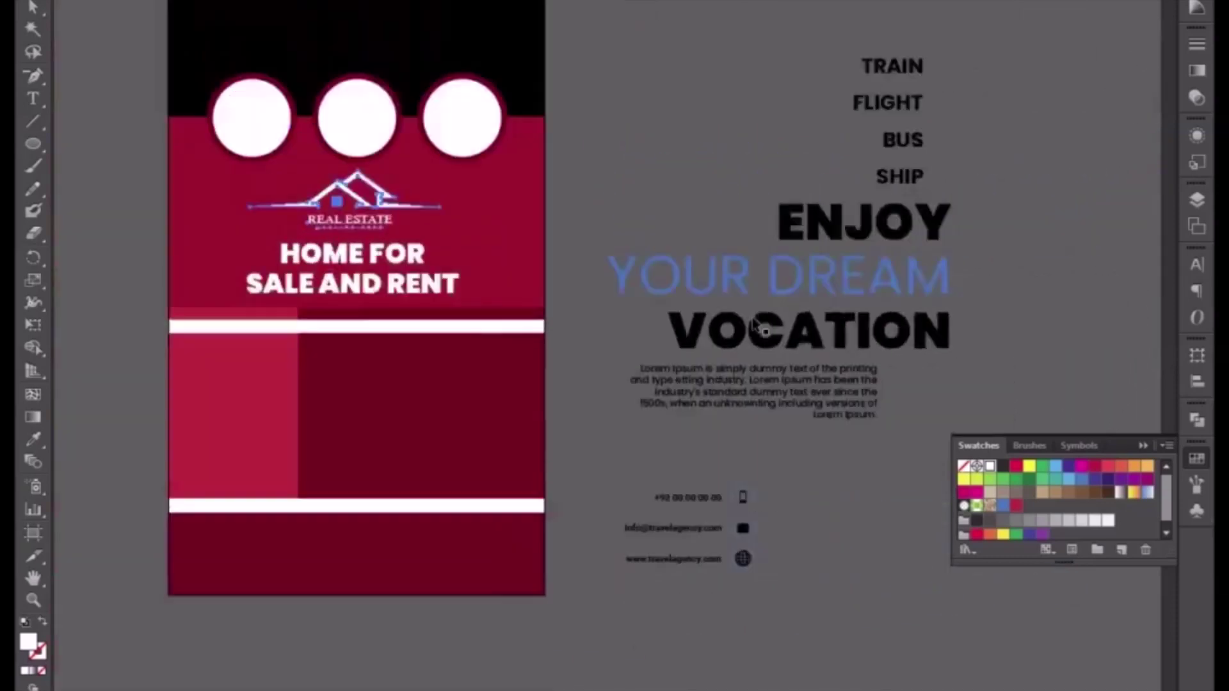
{"action": "left_click", "coordinate": [895, 139]}
{"action": "key", "text": "space"}
{"action": "left_click_drag", "start_coordinate": [894, 138], "coordinate": [716, 199]}
Replace the copied list's text with "HOME WITH", "FOLLOWING" and "FACILITY" on three lines
{"action": "double_click", "coordinate": [722, 205]}
{"action": "key", "text": "ctrl+a"}
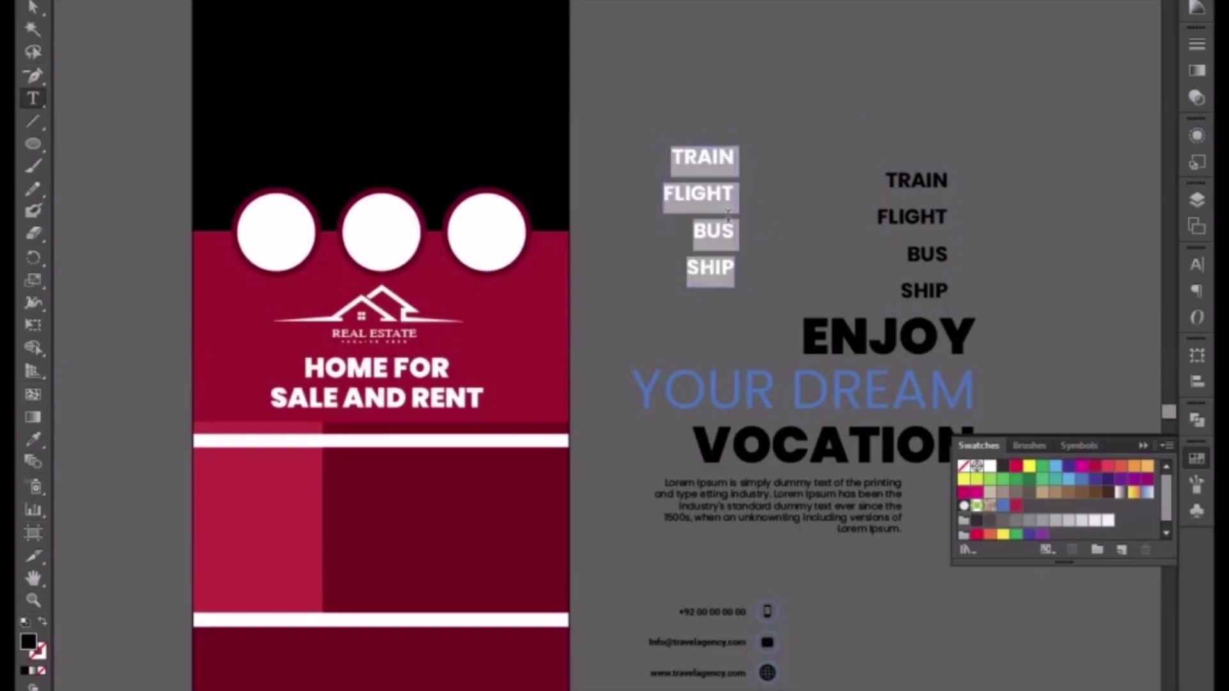
{"action": "type", "text": "HO"}
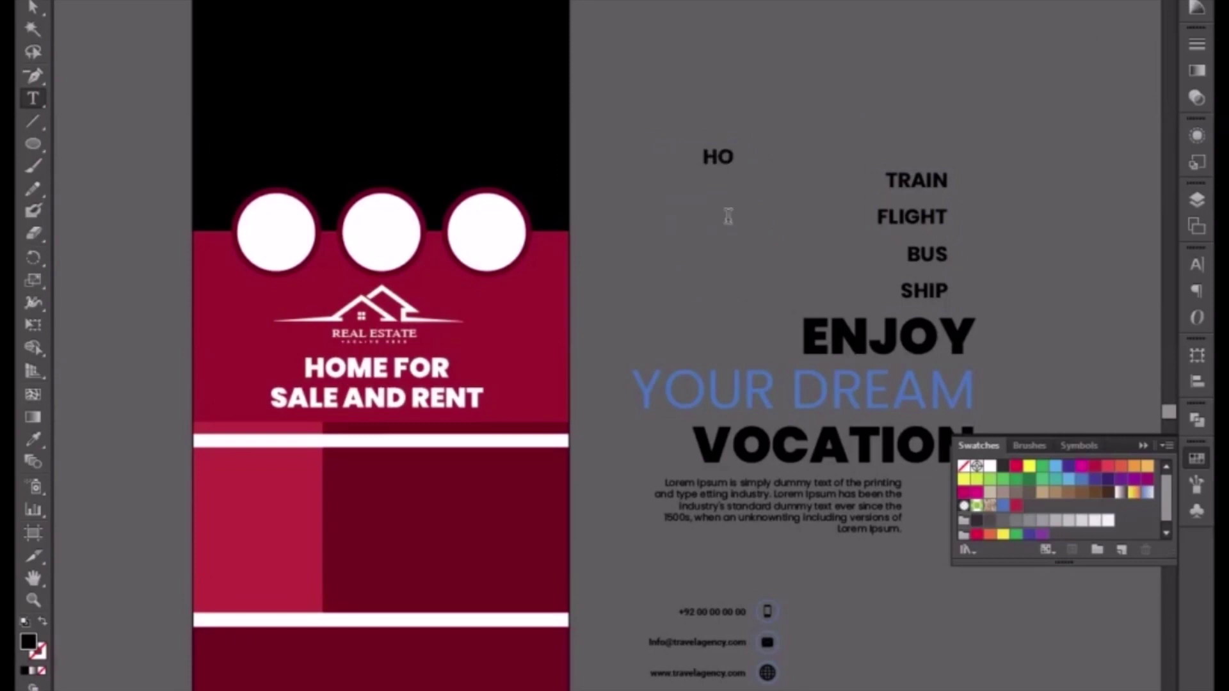
{"action": "type", "text": "ME W"}
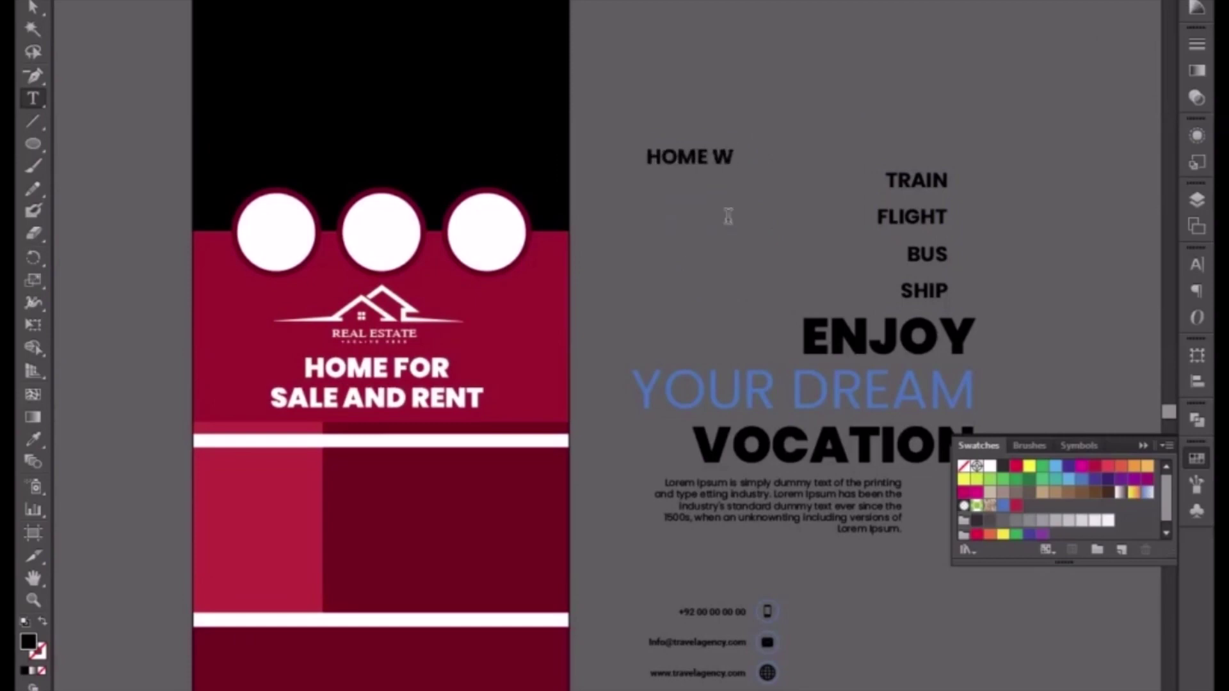
{"action": "type", "text": "ITH"}
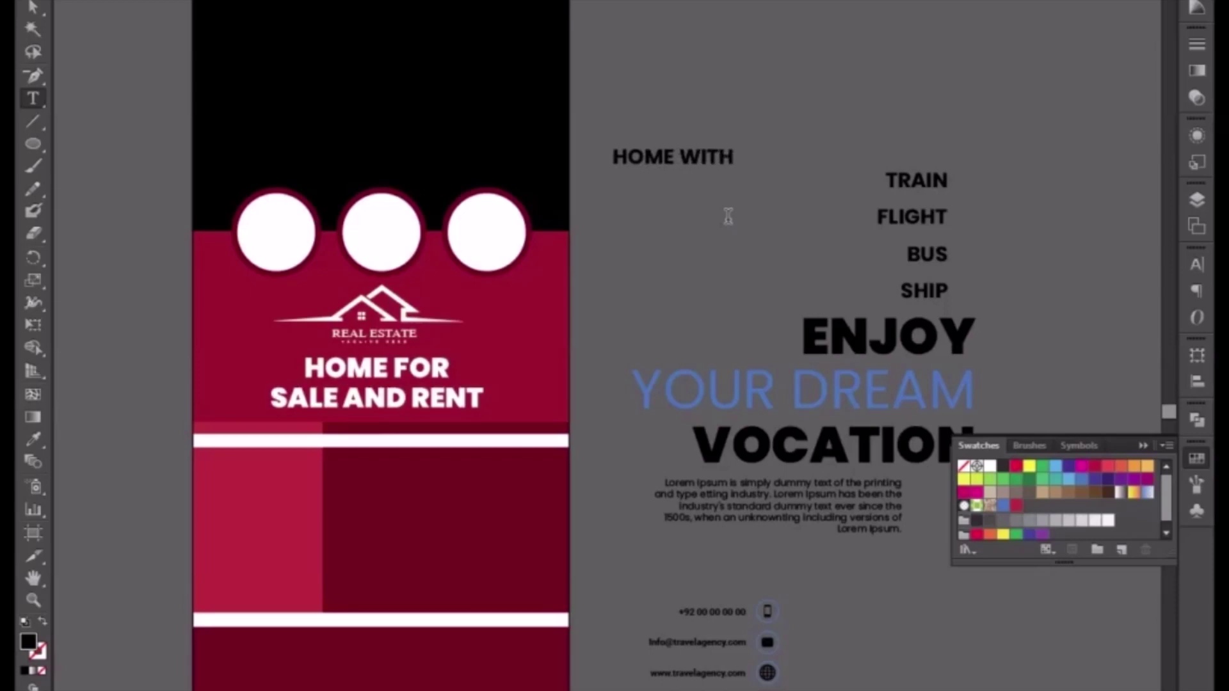
{"action": "type", "text": "OLLOWING"}
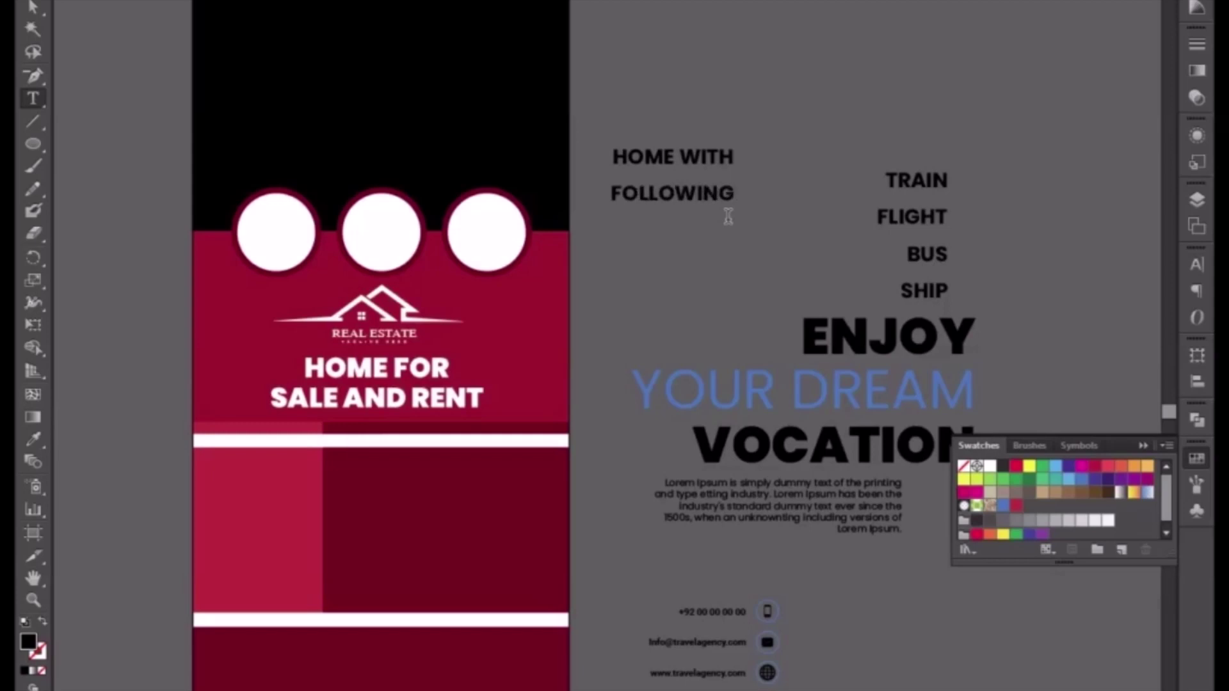
{"action": "key", "text": "Return"}
{"action": "type", "text": "FACUKU"}
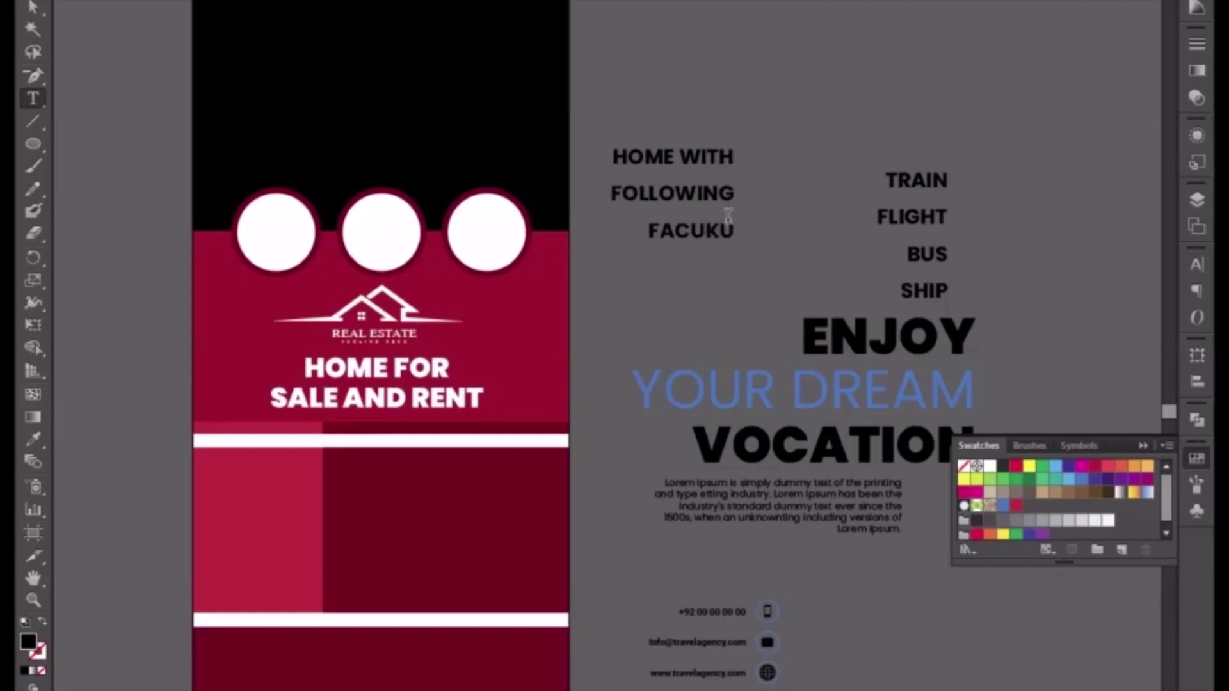
{"action": "key", "text": "BackSpace"}
{"action": "key", "text": "BackSpace"}
{"action": "key", "text": "BackSpace"}
{"action": "key", "text": "BackSpace"}
{"action": "type", "text": "C"}
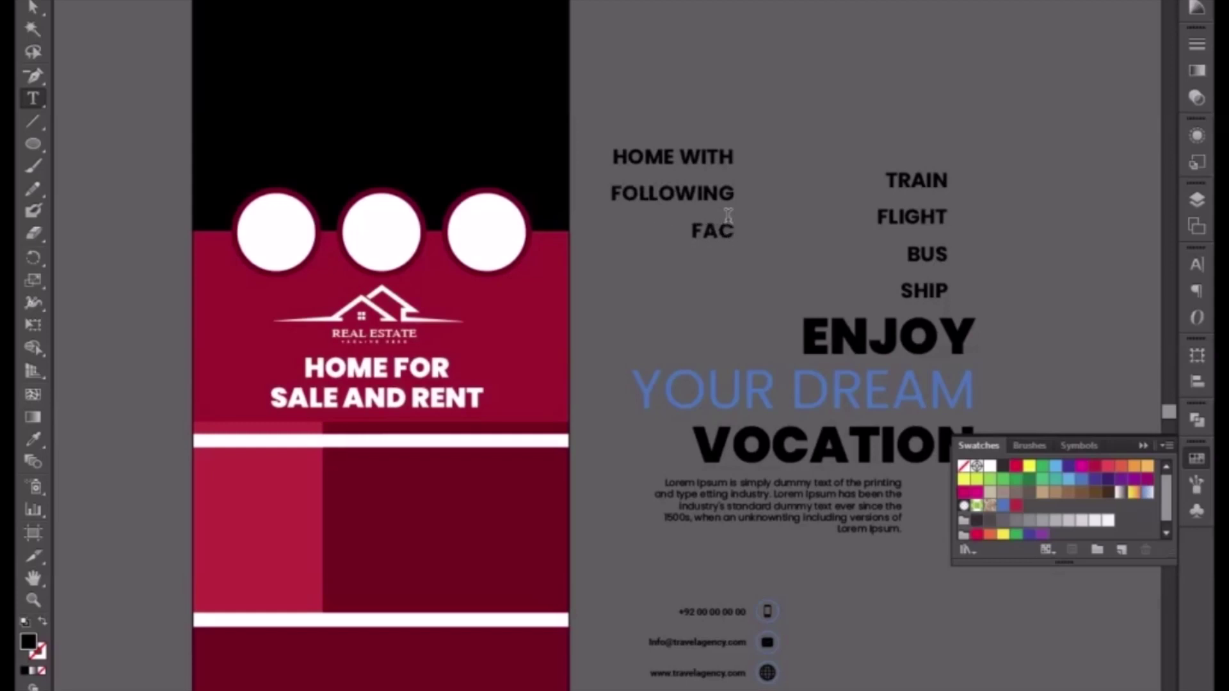
{"action": "type", "text": "ILITY"}
{"action": "left_click", "coordinate": [33, 5]}
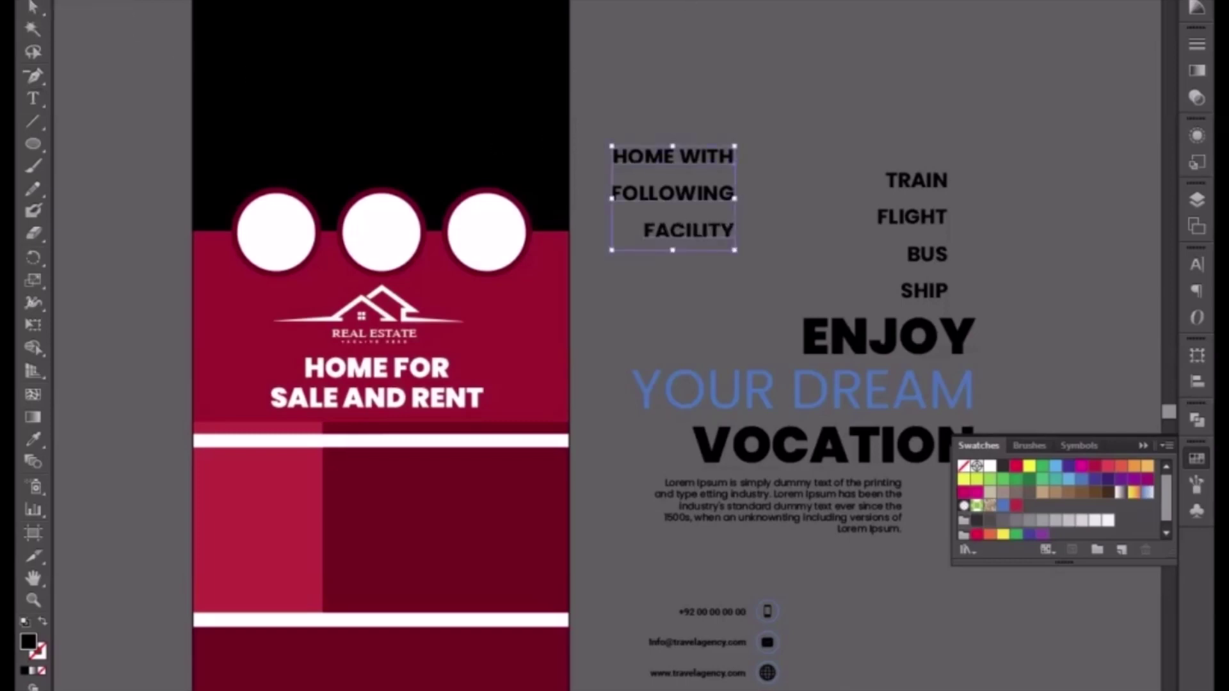
Left-align the "HOME WITH FOLLOWING FACILITY" text and fill it with white
{"action": "left_click", "coordinate": [961, 1]}
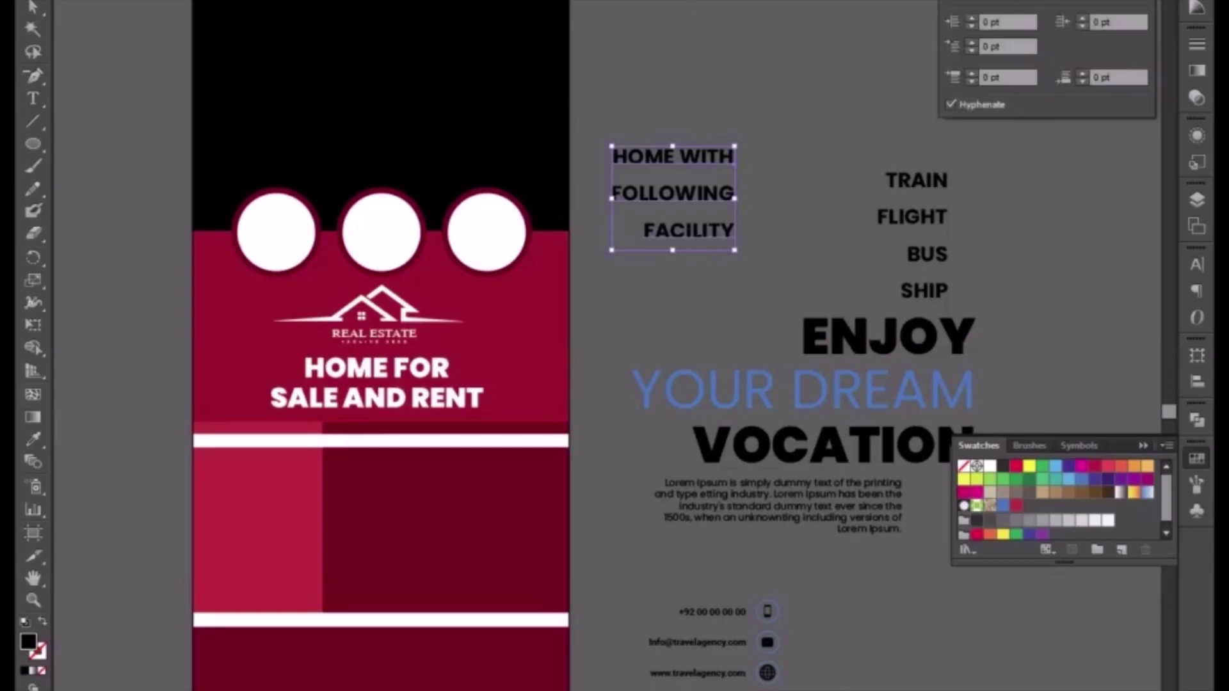
{"action": "left_click", "coordinate": [948, 1]}
{"action": "left_click", "coordinate": [689, 229]}
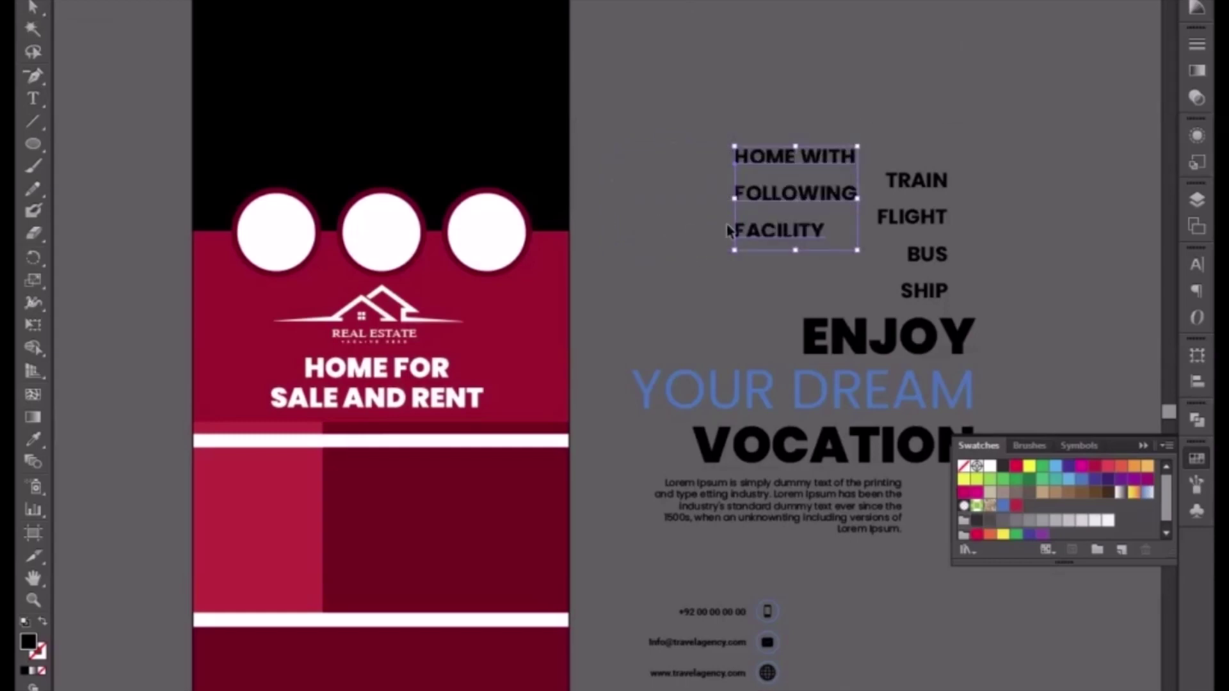
{"action": "left_click", "coordinate": [990, 466]}
Move the "HOME WITH FOLLOWING FACILITY" text onto the banner's light red panel and bring it to the front
{"action": "left_click_drag", "start_coordinate": [708, 264], "coordinate": [922, 188]}
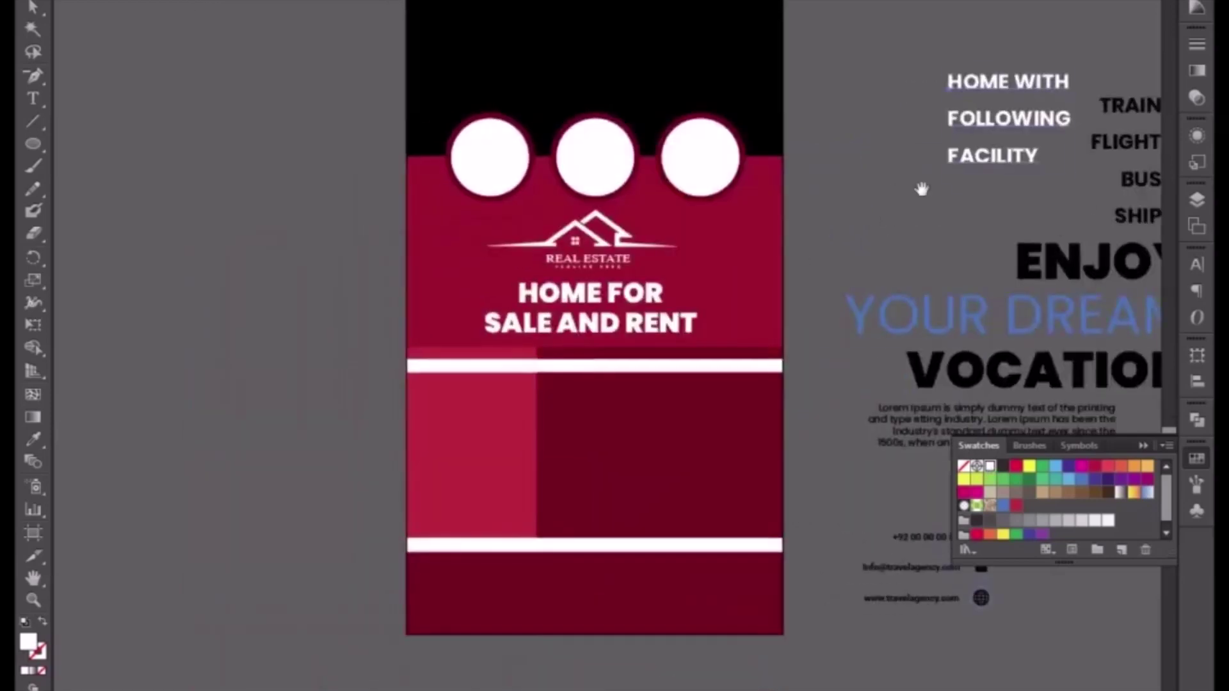
{"action": "left_click_drag", "start_coordinate": [967, 126], "coordinate": [440, 449]}
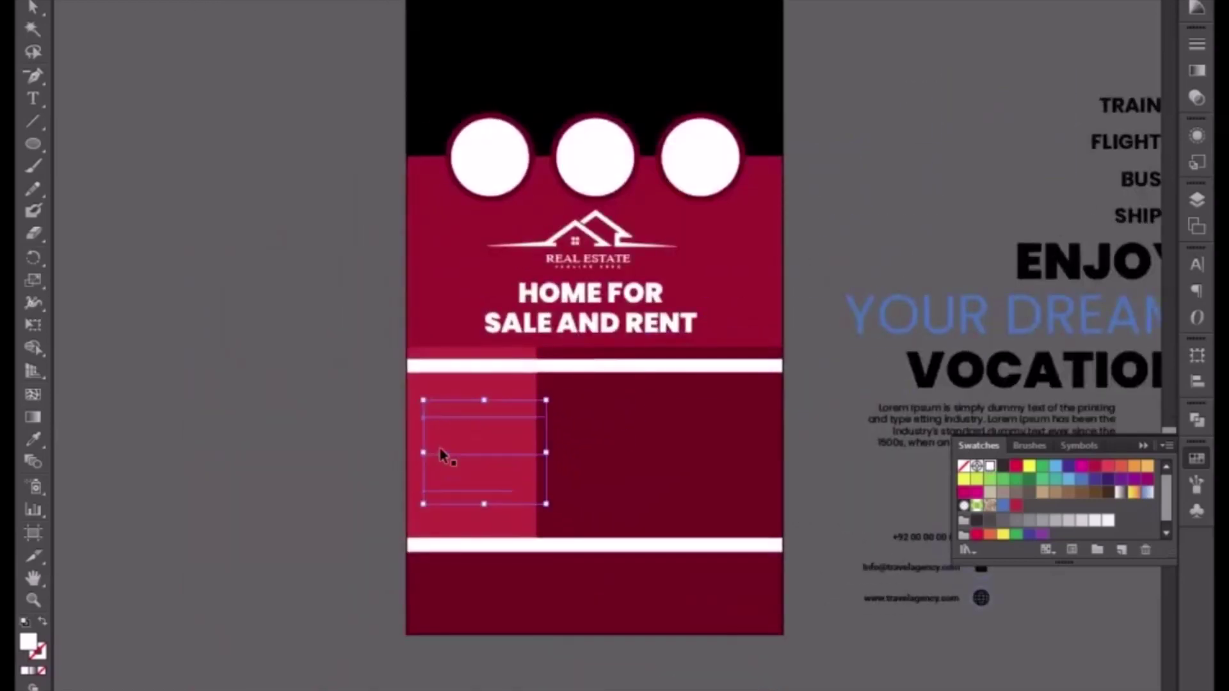
{"action": "right_click", "coordinate": [459, 453]}
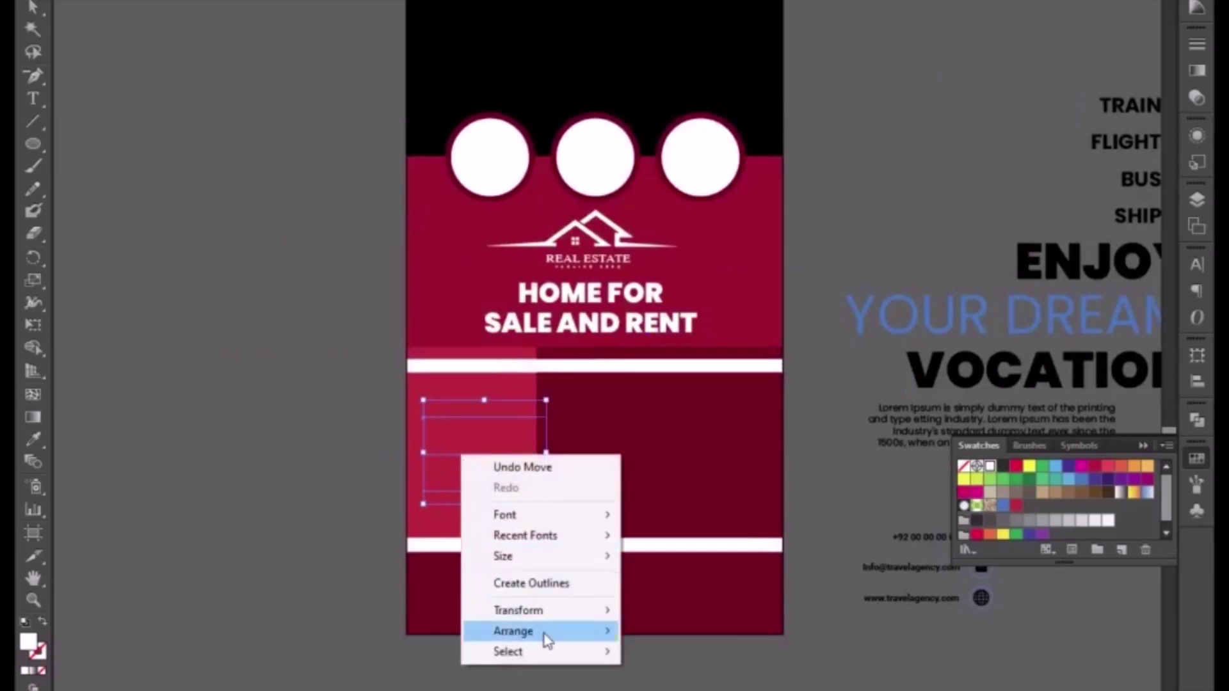
{"action": "mouse_move", "coordinate": [544, 633]}
{"action": "left_click", "coordinate": [705, 632]}
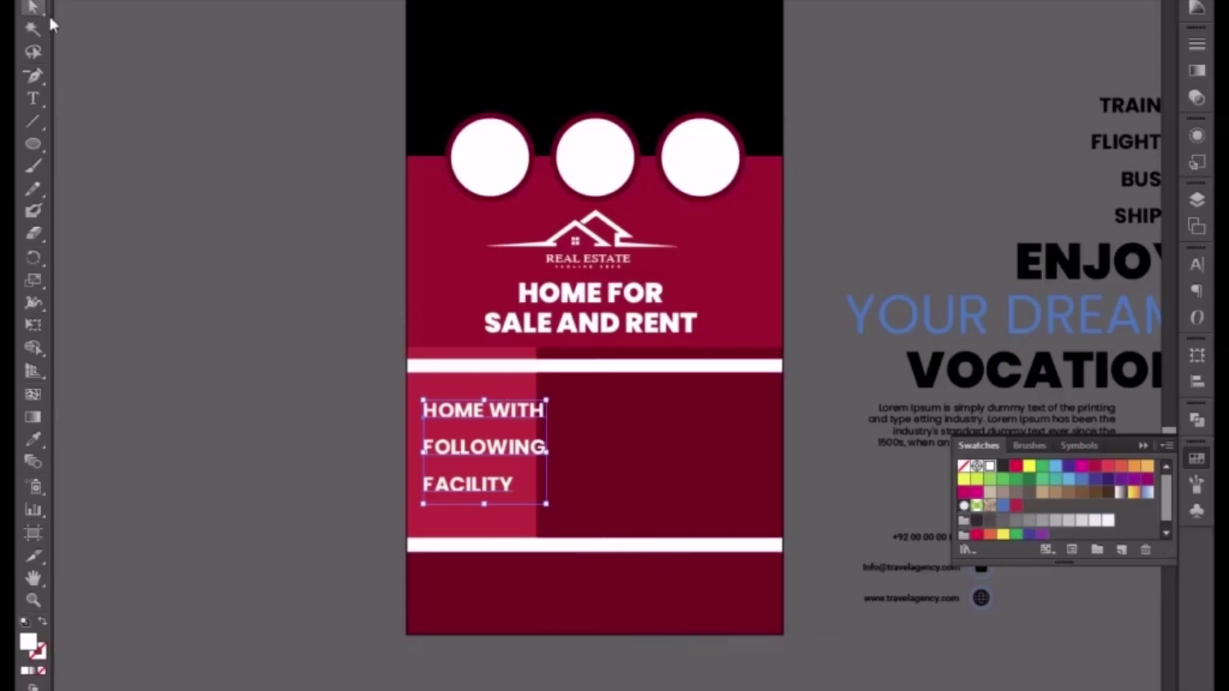
Narrow the two dark red rectangles from their left side so the light red panel extends past the word "FOLLOWING"
{"action": "left_click", "coordinate": [656, 407]}
{"action": "left_click", "coordinate": [569, 354]}
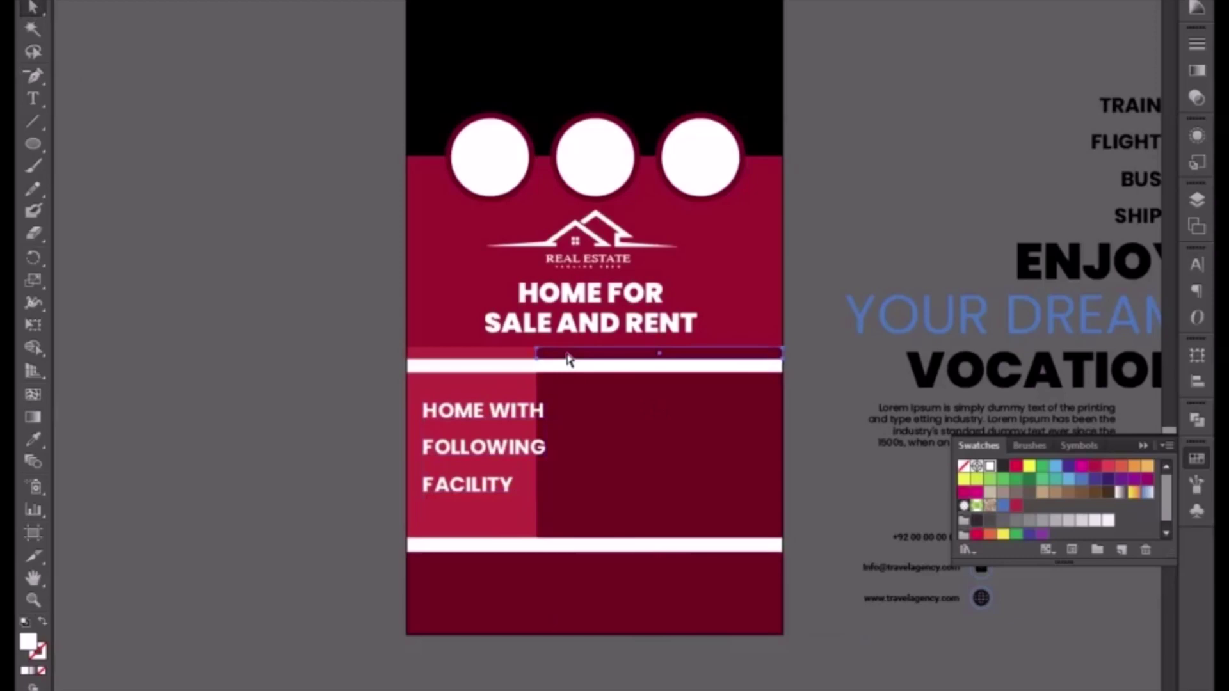
{"action": "left_click", "coordinate": [587, 492], "text": "shift"}
{"action": "key", "text": "ctrl+equal"}
{"action": "key", "text": "ctrl+equal"}
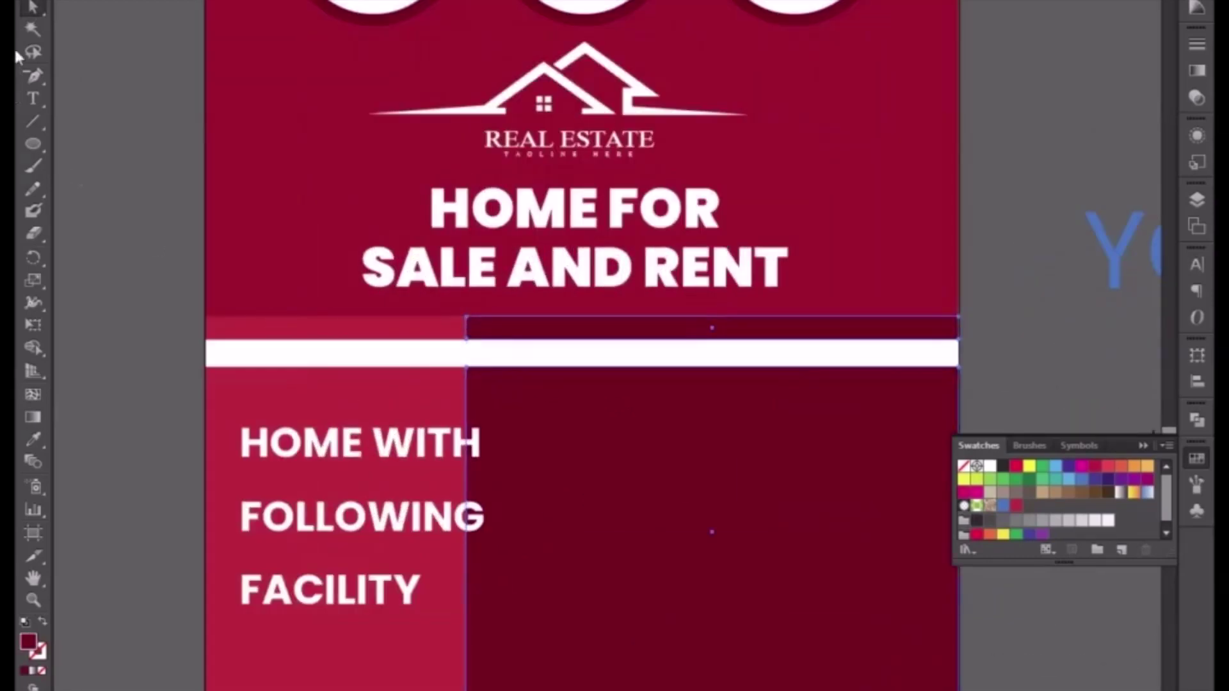
{"action": "left_click", "coordinate": [32, 1]}
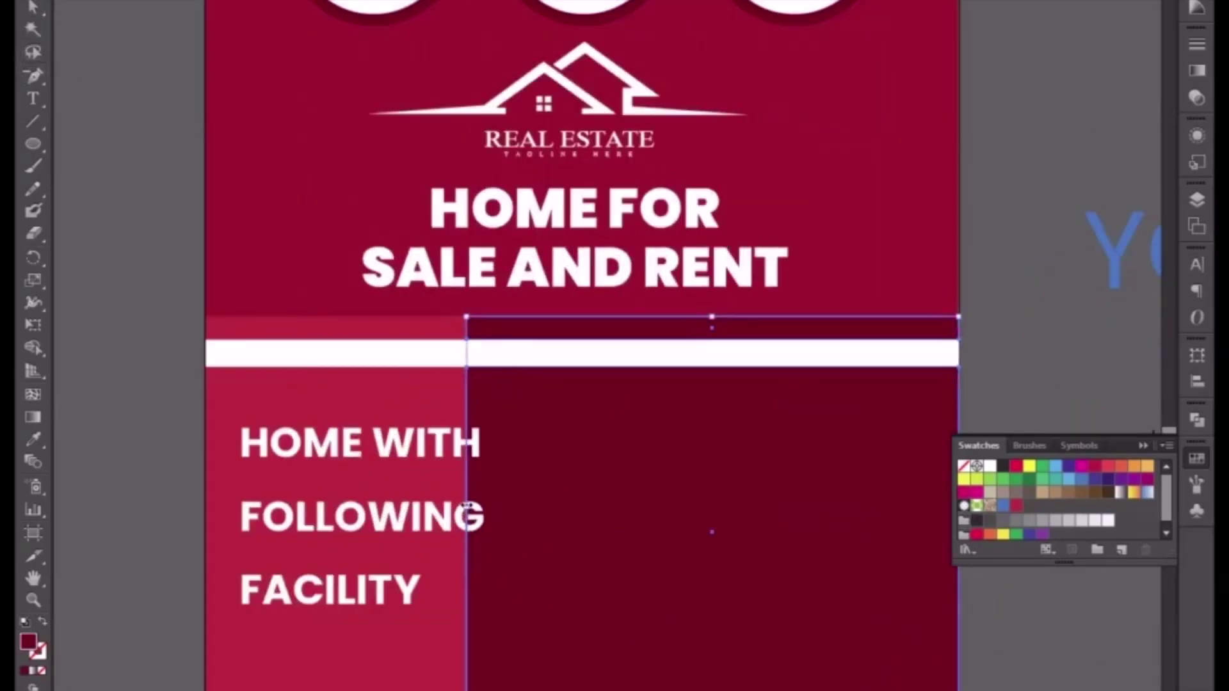
{"action": "left_click_drag", "start_coordinate": [467, 507], "coordinate": [513, 510]}
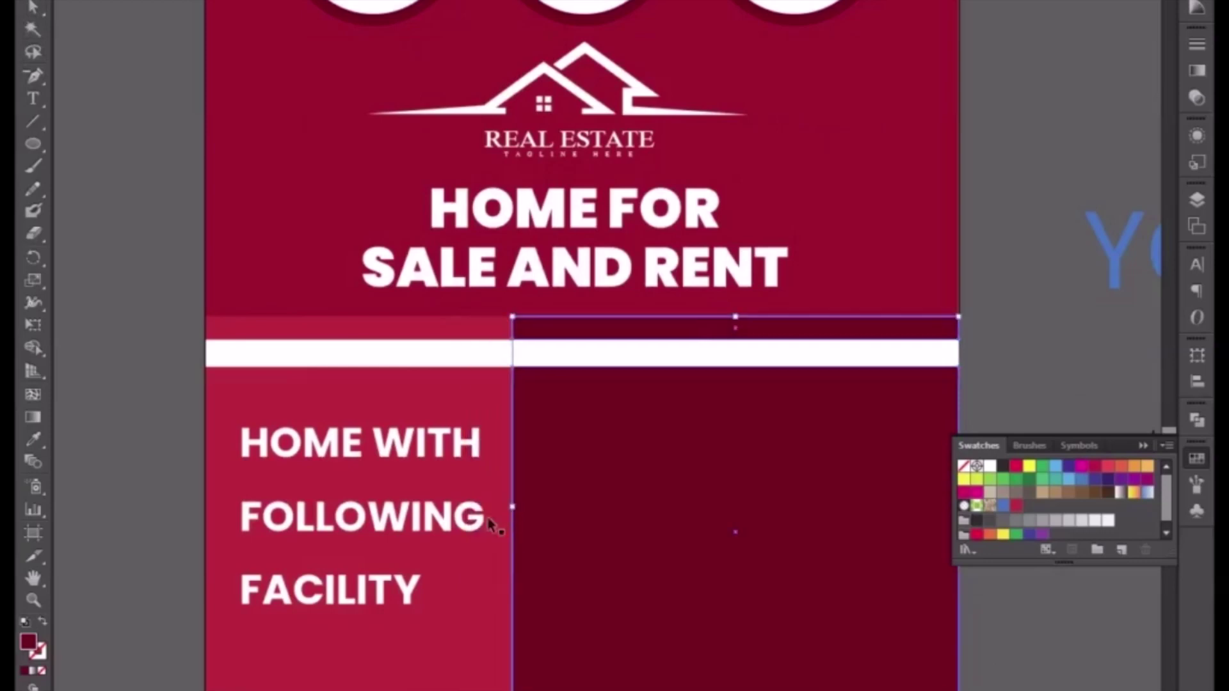
Nudge the "HOME WITH FOLLOWING FACILITY" text slightly left and down within the light red panel
{"action": "left_click", "coordinate": [411, 520]}
{"action": "key", "text": "Left"}
{"action": "key", "text": "Left"}
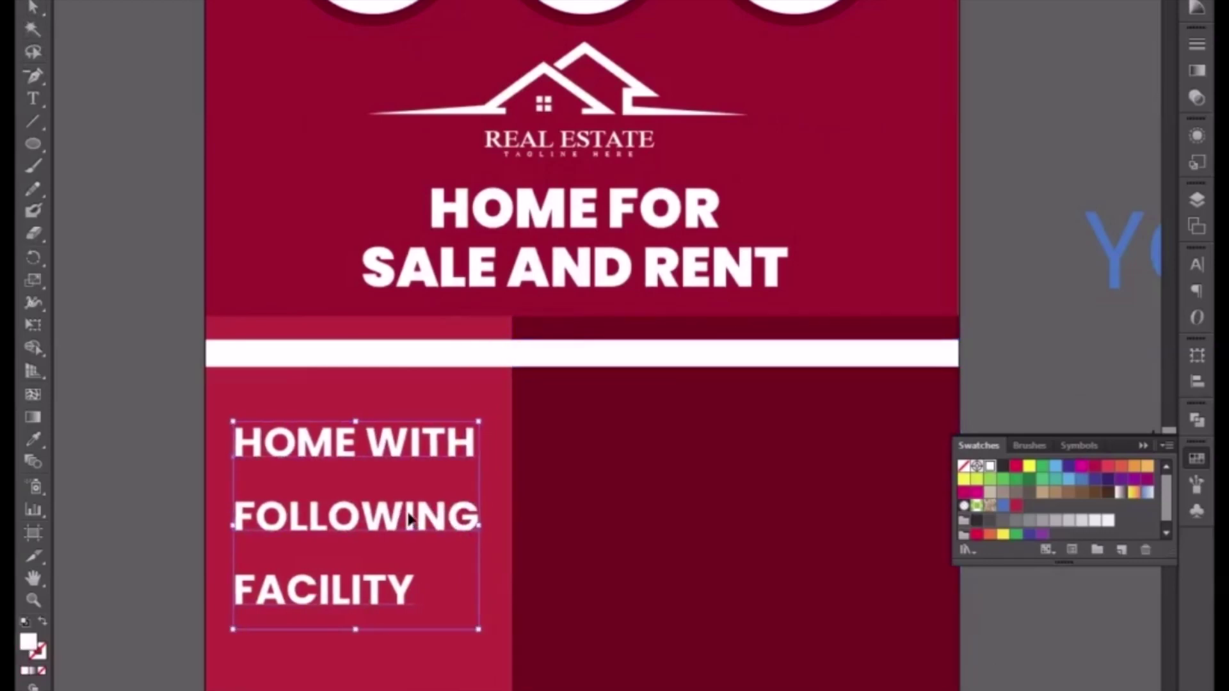
{"action": "key", "text": "Down"}
{"action": "key", "text": "Down"}
{"action": "key", "text": "Down"}
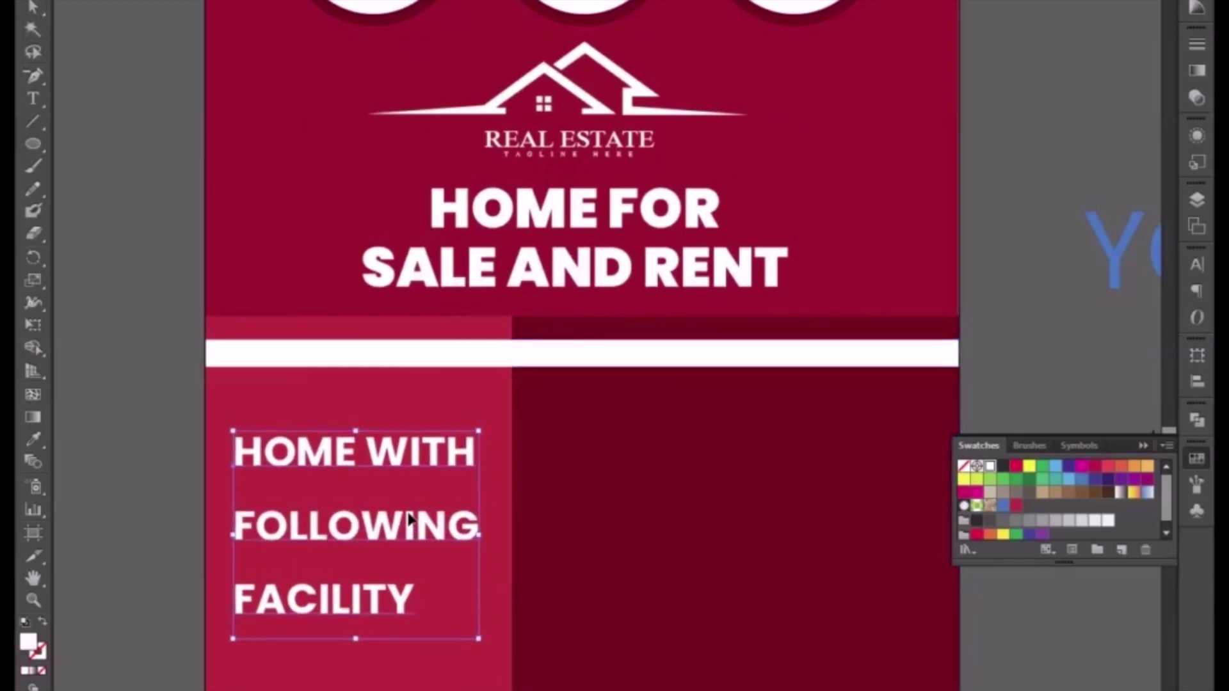
{"action": "key", "text": "Down"}
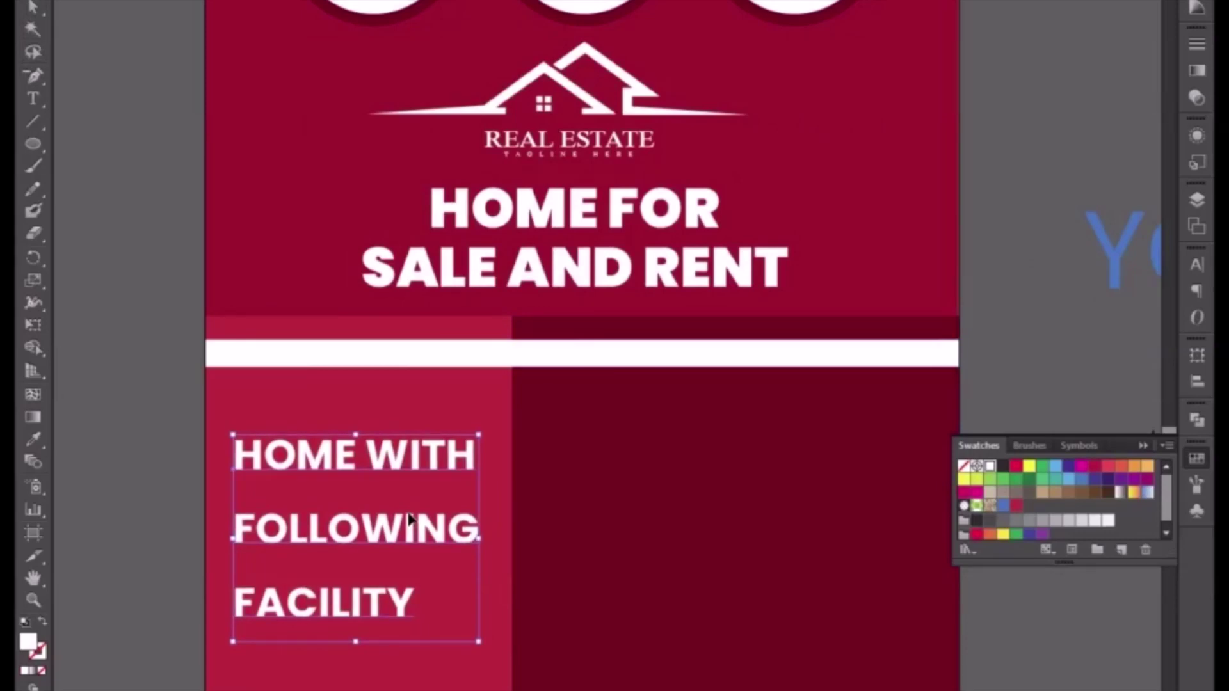
Nudge the "HOME WITH FOLLOWING FACILITY" text slightly right and extend the two dark red rectangles slightly left toward it
{"action": "key", "text": "Right"}
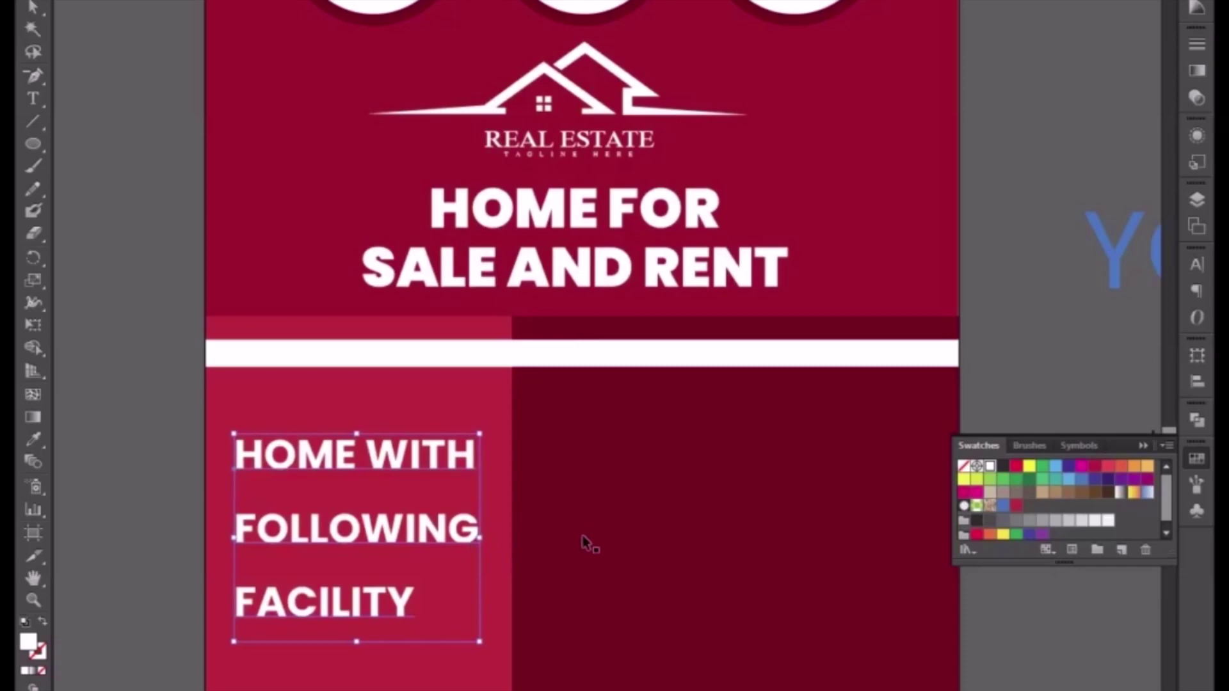
{"action": "left_click", "coordinate": [110, 475]}
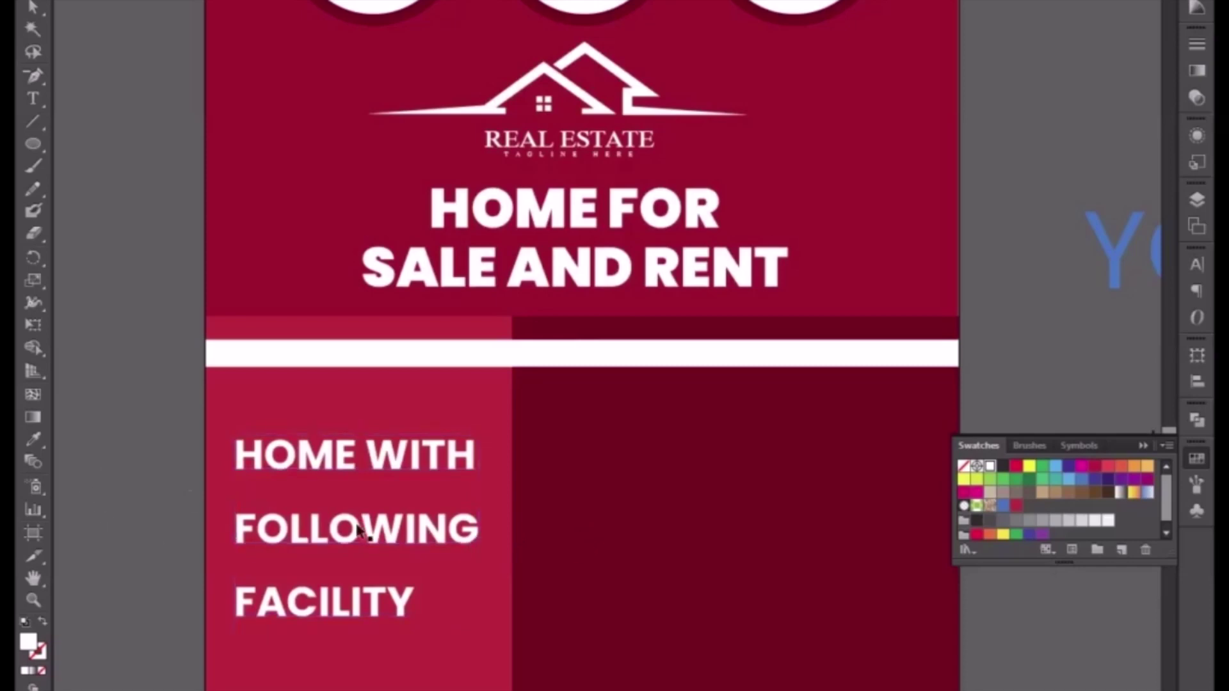
{"action": "left_click", "coordinate": [565, 427]}
{"action": "left_click", "coordinate": [542, 327], "text": "shift"}
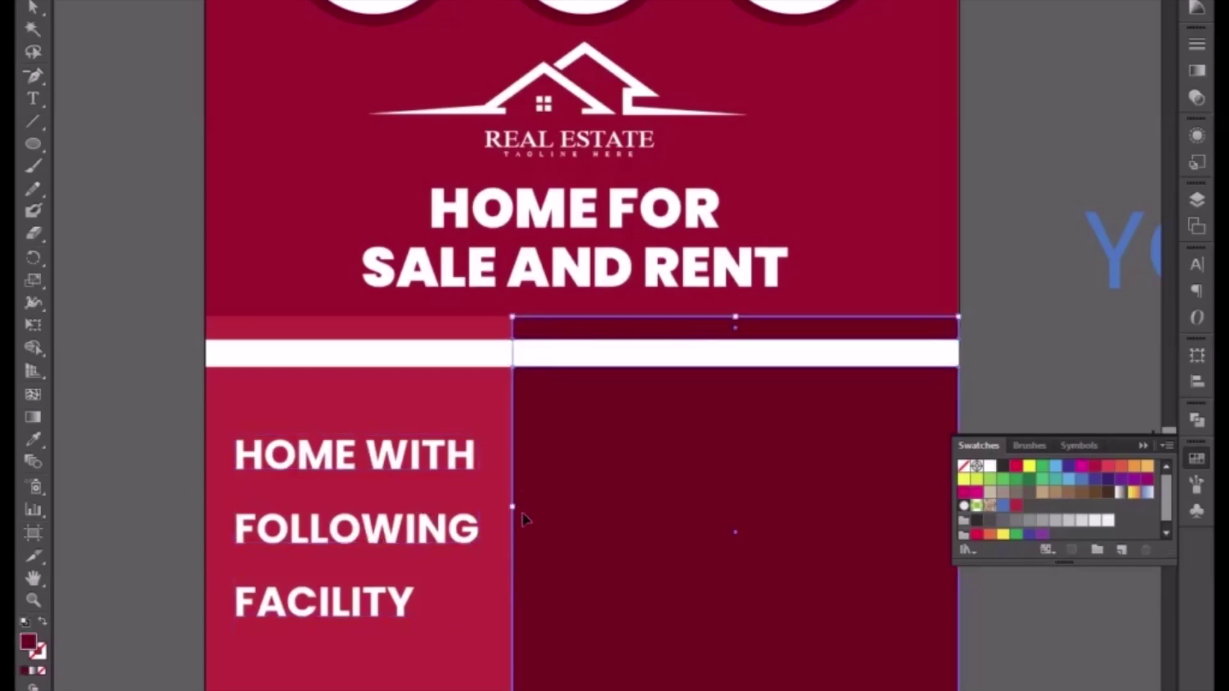
{"action": "left_click_drag", "start_coordinate": [509, 509], "coordinate": [503, 510]}
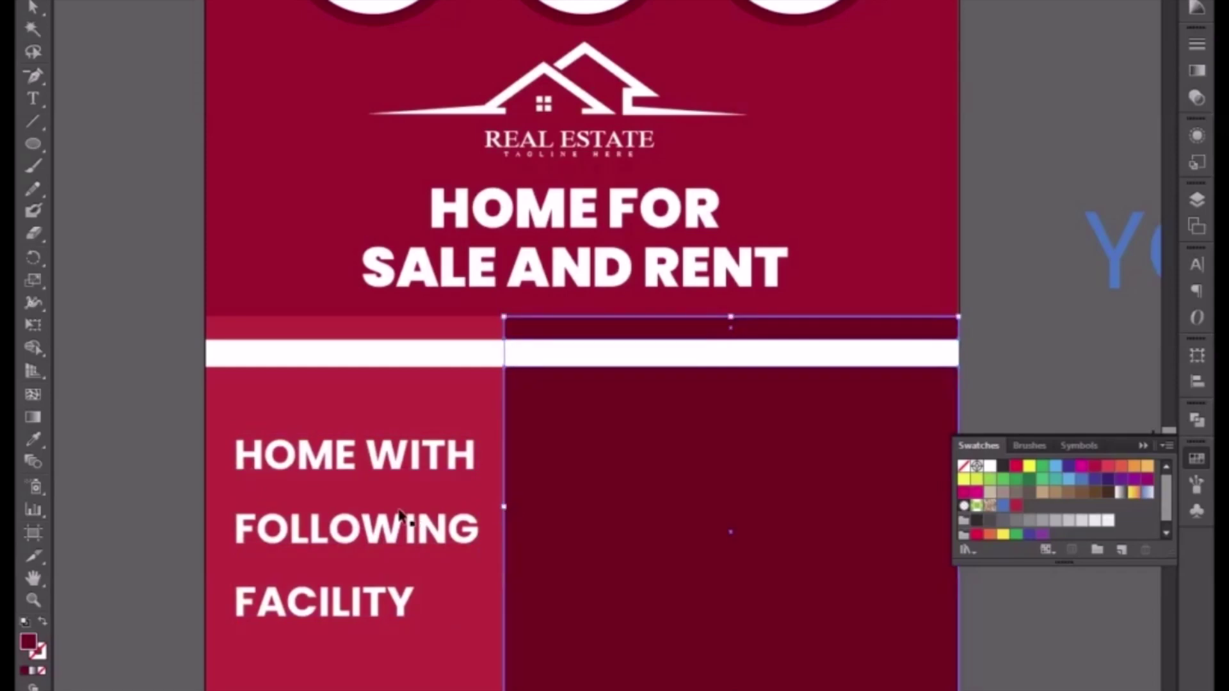
Nudge the "HOME WITH FOLLOWING FACILITY" text slightly left to balance its margins within the narrowed light red panel
{"action": "left_click", "coordinate": [398, 531]}
{"action": "key", "text": "Left"}
{"action": "key", "text": "Left"}
{"action": "key", "text": "Left"}
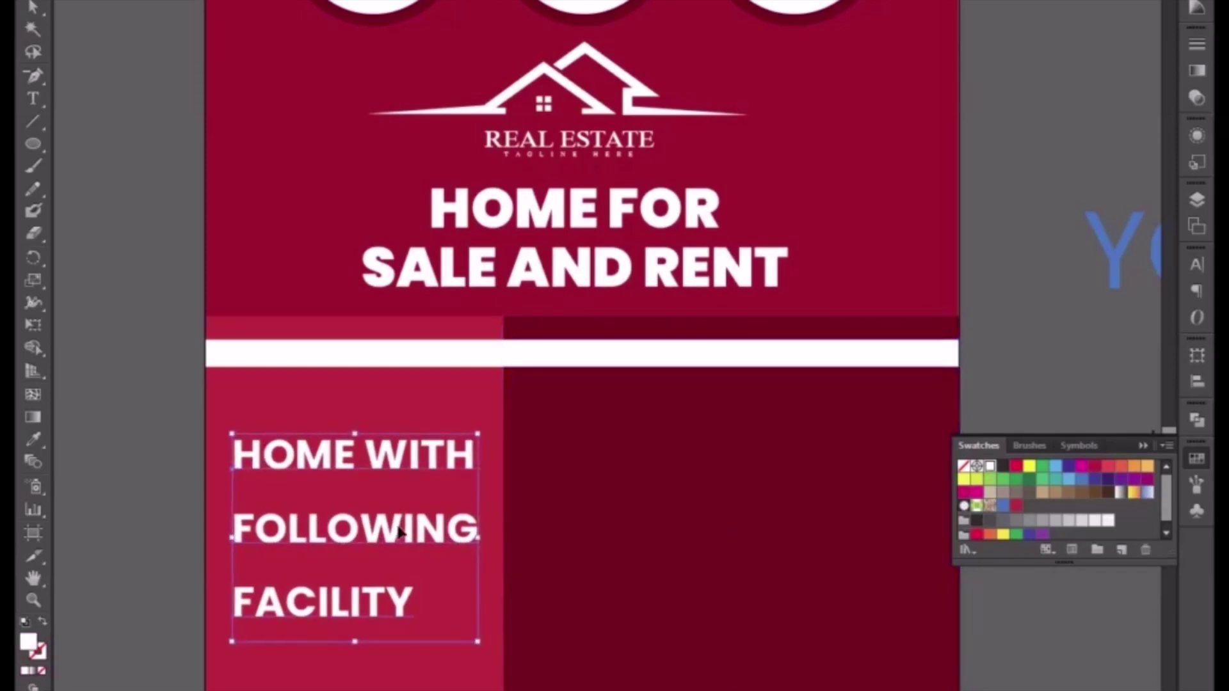
Put the swatches away and set the headline's "SALE AND RENT" line to the Medium font style
{"action": "key", "text": "ctrl+minus"}
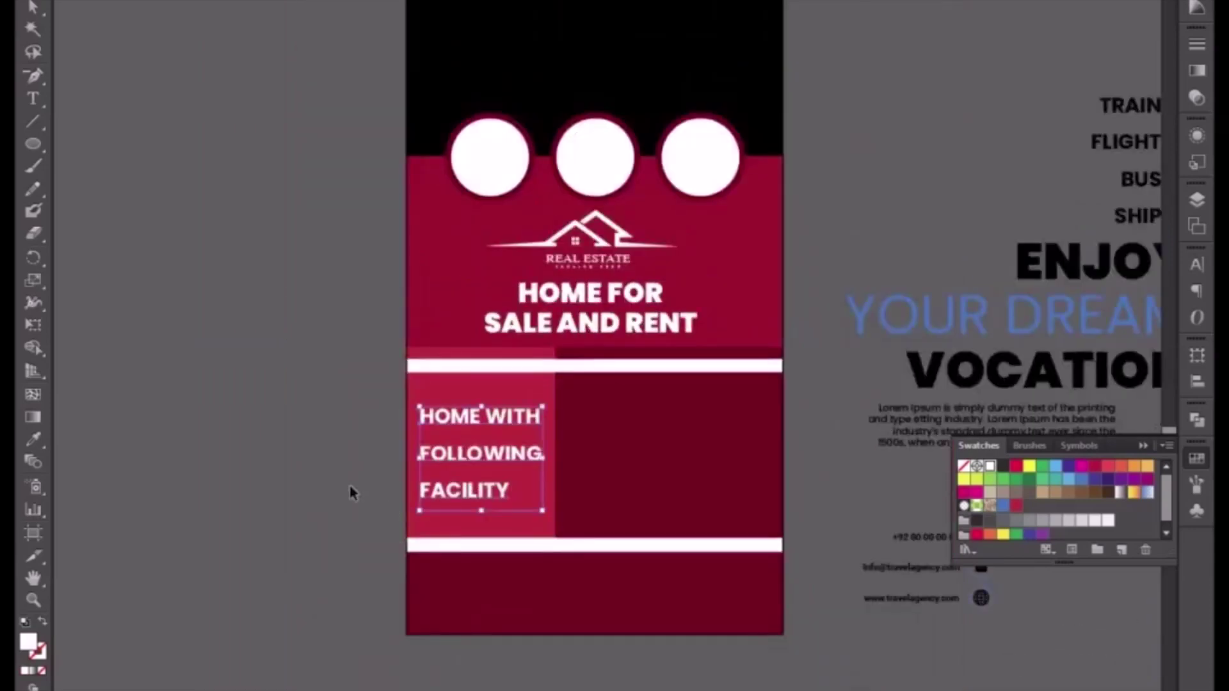
{"action": "left_click", "coordinate": [351, 493]}
{"action": "left_click_drag", "start_coordinate": [130, 323], "coordinate": [74, 413]}
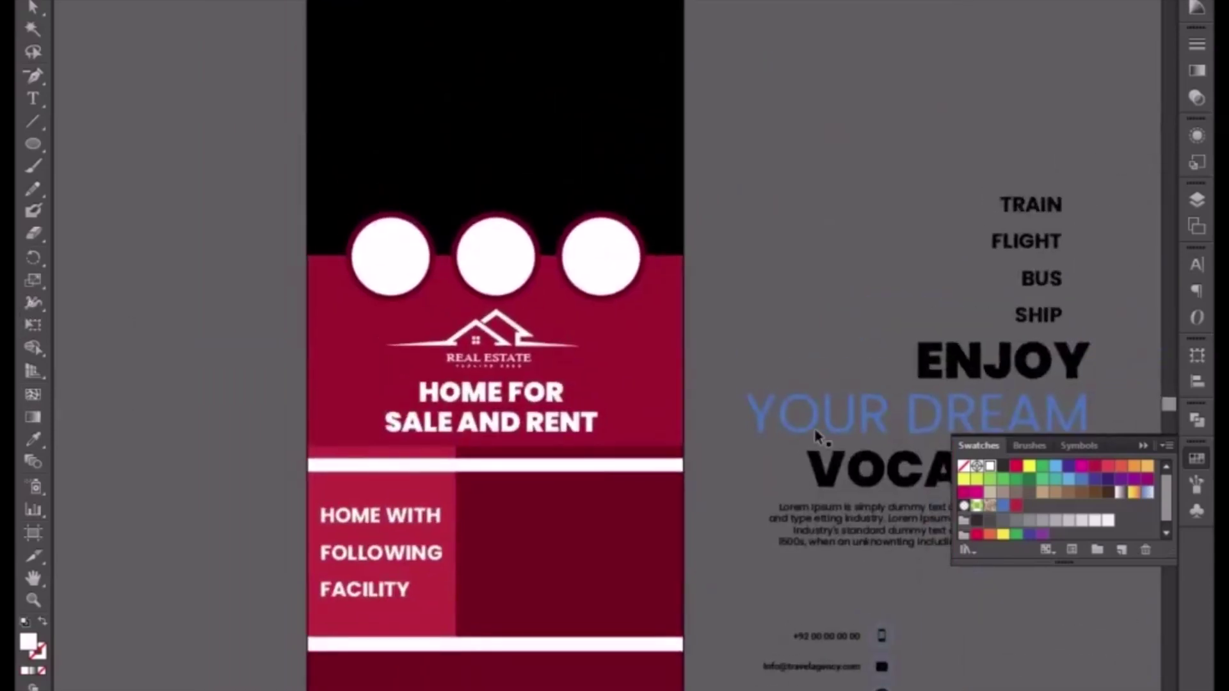
{"action": "left_click", "coordinate": [1146, 447]}
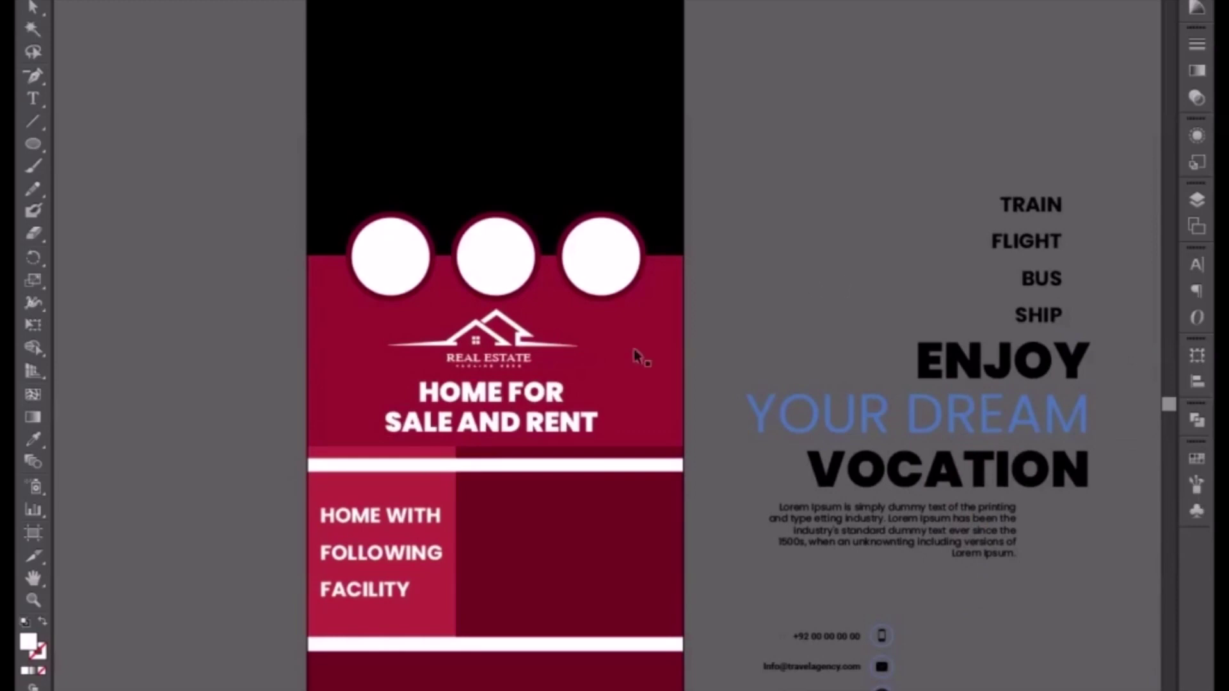
{"action": "double_click", "coordinate": [546, 418]}
{"action": "left_click_drag", "start_coordinate": [384, 420], "coordinate": [653, 419]}
{"action": "left_click", "coordinate": [833, 2]}
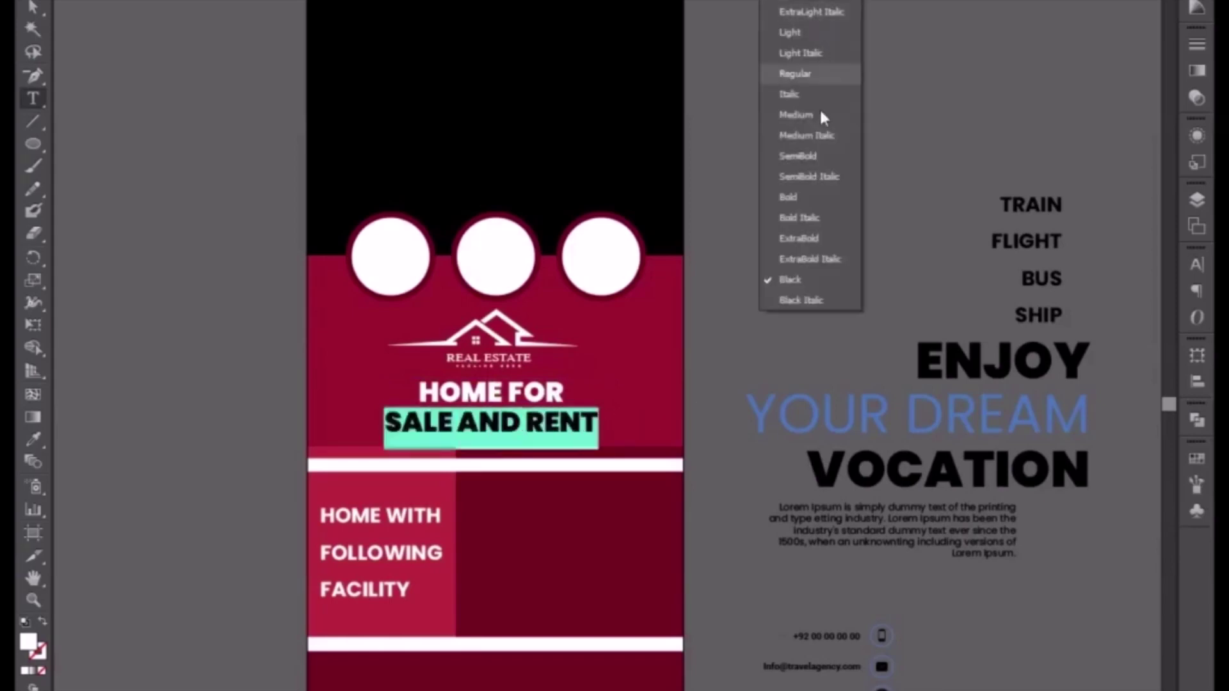
{"action": "left_click", "coordinate": [809, 116]}
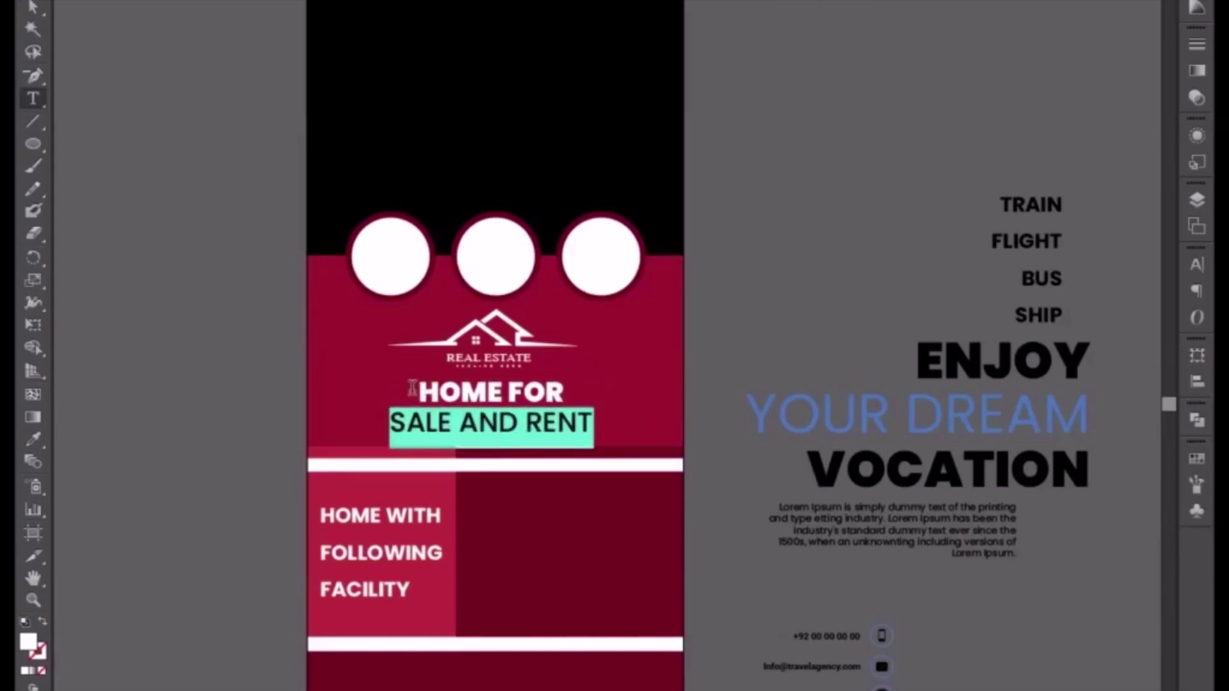
Enlarge the "HOME FOR" line of the headline until it is as wide as the "SALE AND RENT" line
{"action": "left_click_drag", "start_coordinate": [413, 388], "coordinate": [576, 377]}
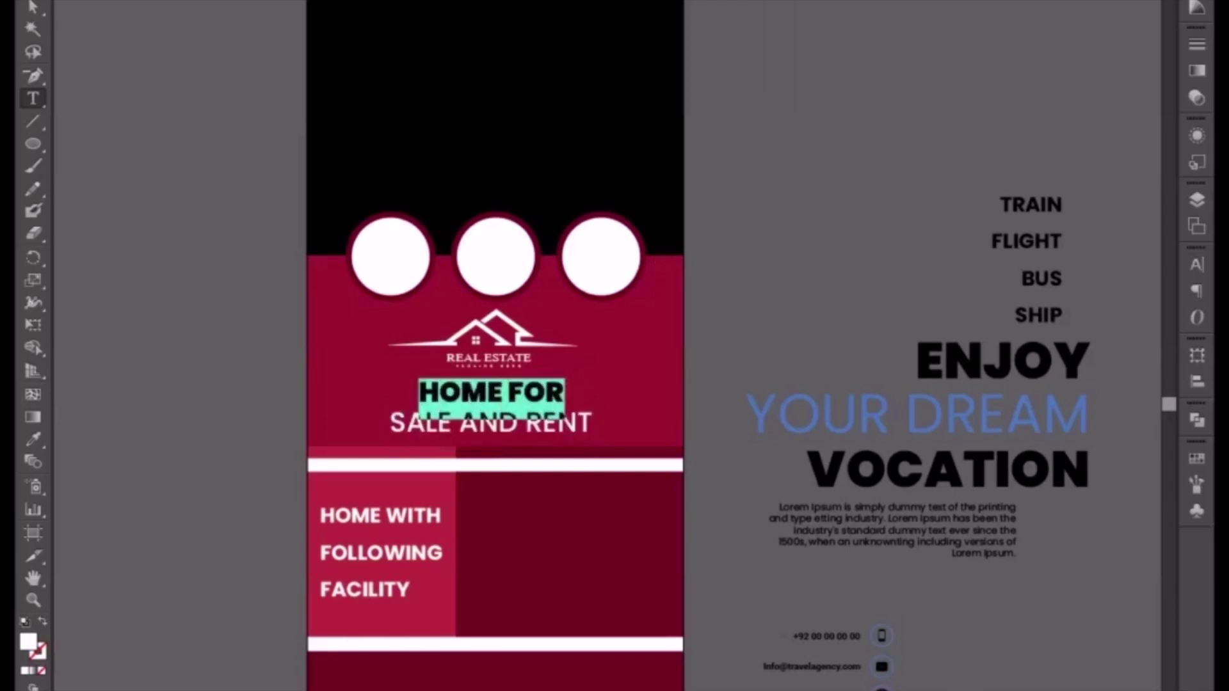
{"action": "key", "text": "ctrl+shift+period"}
{"action": "key", "text": "ctrl+shift+period"}
{"action": "key", "text": "ctrl+shift+period"}
{"action": "key", "text": "ctrl+shift+period"}
{"action": "key", "text": "ctrl+shift+period"}
{"action": "key", "text": "ctrl+shift+period"}
{"action": "key", "text": "ctrl+shift+period"}
{"action": "key", "text": "ctrl+shift+period"}
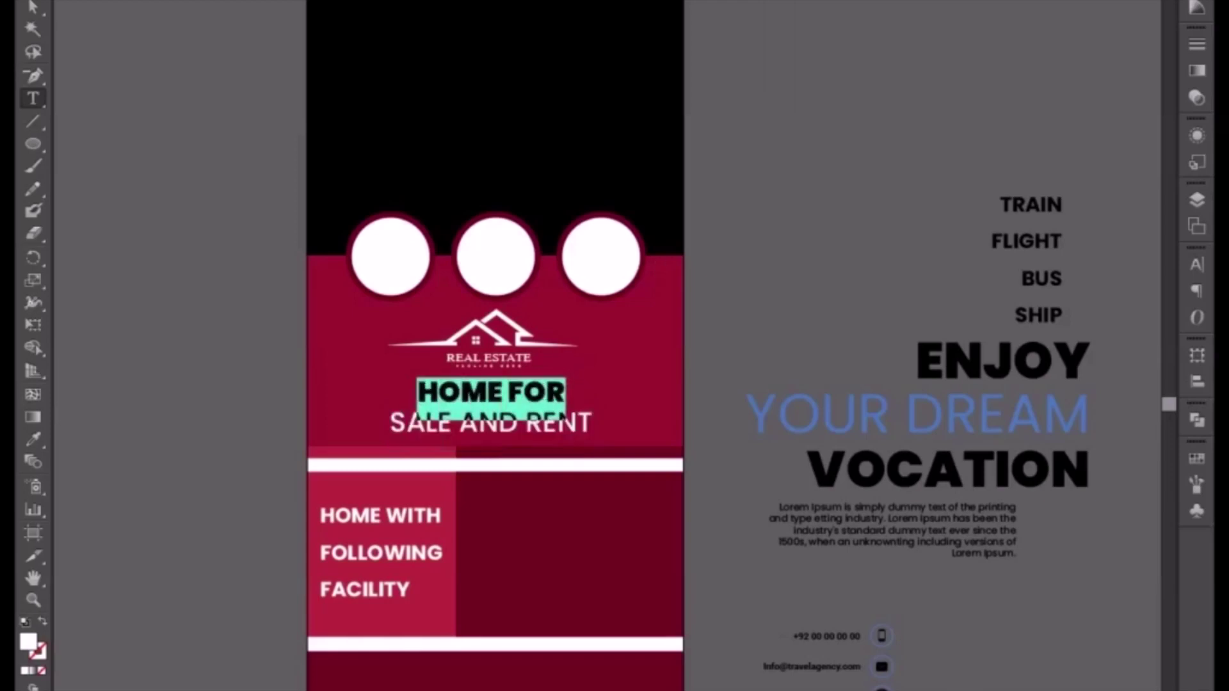
{"action": "key", "text": "ctrl+shift+period"}
{"action": "key", "text": "ctrl+shift+period"}
{"action": "key", "text": "ctrl+shift+period"}
{"action": "key", "text": "ctrl+shift+period"}
{"action": "key", "text": "ctrl+shift+period"}
{"action": "key", "text": "ctrl+shift+period"}
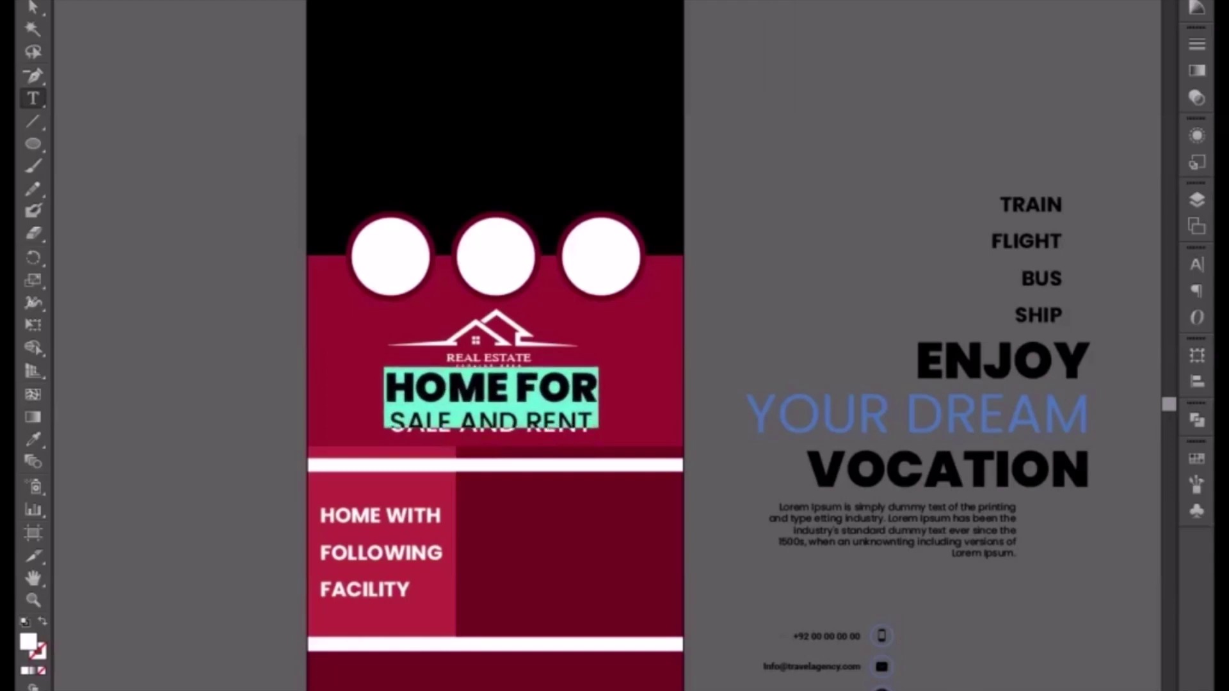
{"action": "key", "text": "ctrl+shift+comma"}
{"action": "key", "text": "ctrl+shift+comma"}
{"action": "key", "text": "ctrl+shift+comma"}
{"action": "key", "text": "ctrl+shift+comma"}
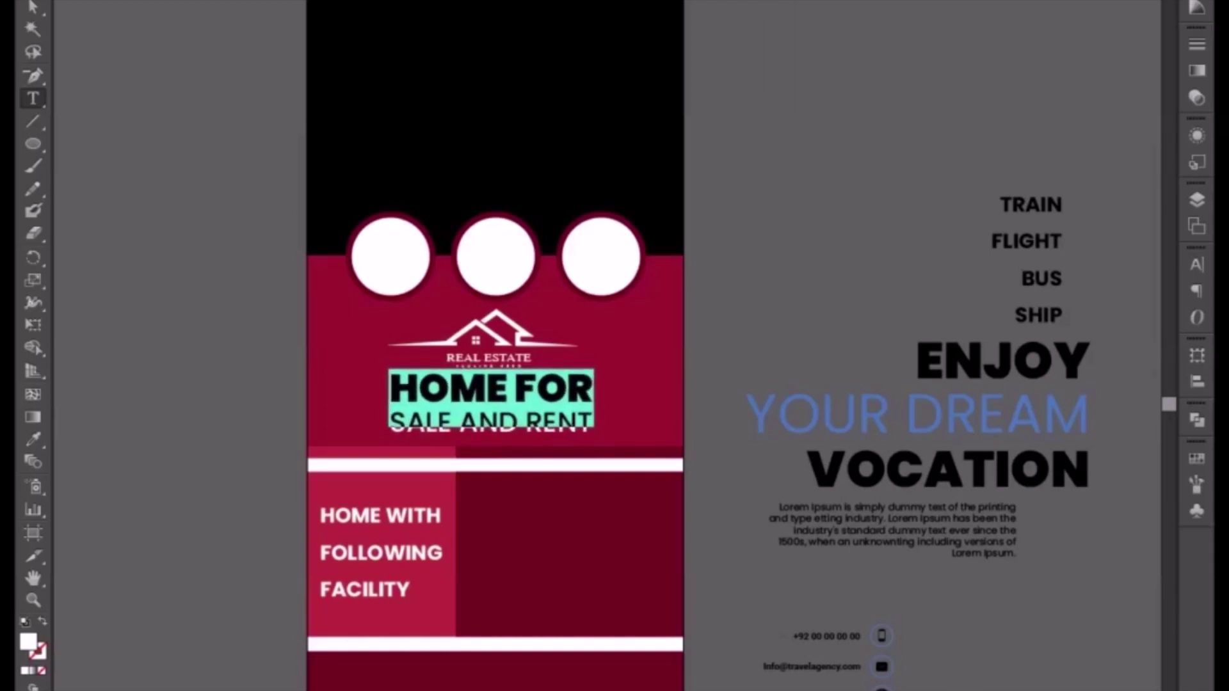
{"action": "key", "text": "ctrl+shift+comma"}
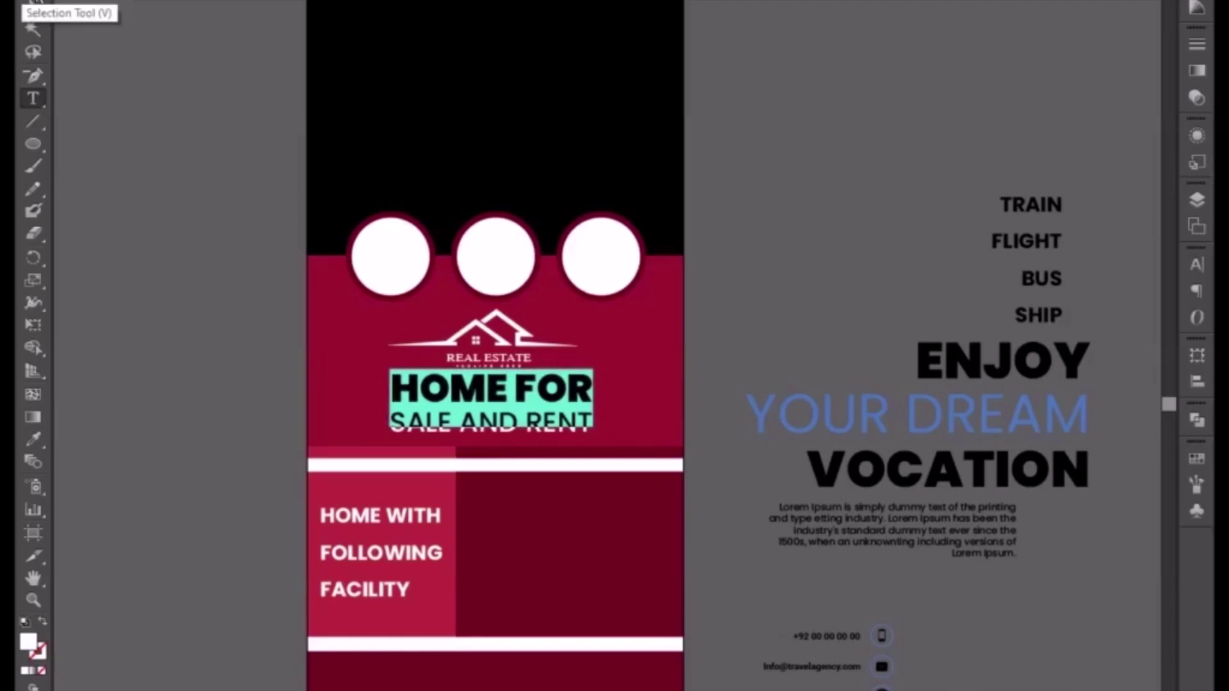
Nudge the two-line headline slightly down below the real estate logo and deselect it
{"action": "left_click", "coordinate": [34, 6]}
{"action": "key", "text": "Down"}
{"action": "key", "text": "Down"}
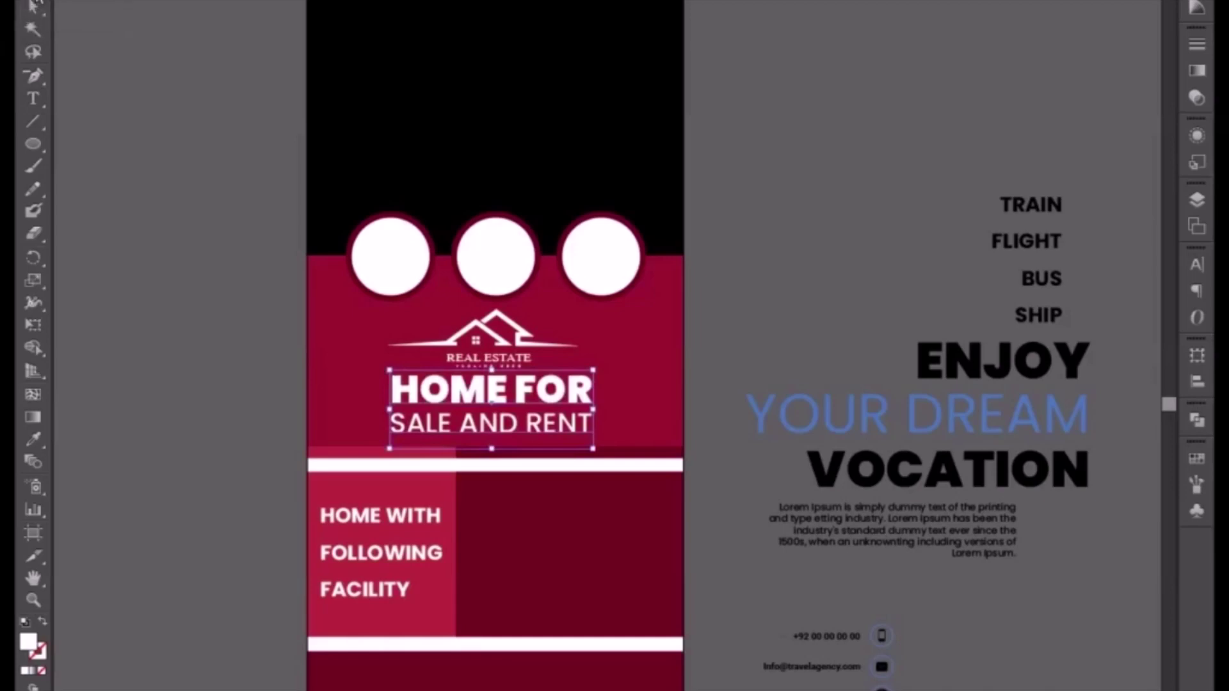
{"action": "left_click", "coordinate": [249, 429]}
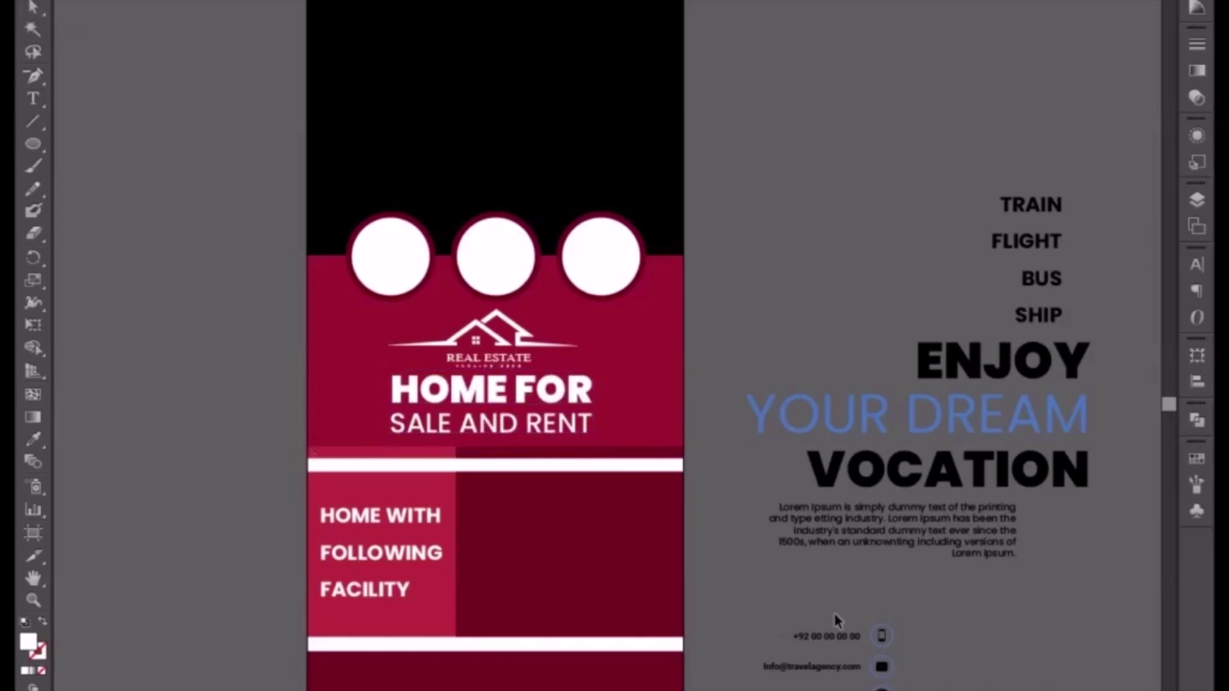
Left-align the Lorem Ipsum paragraph under the "VOCATION" text beside the banner
{"action": "left_click", "coordinate": [908, 543]}
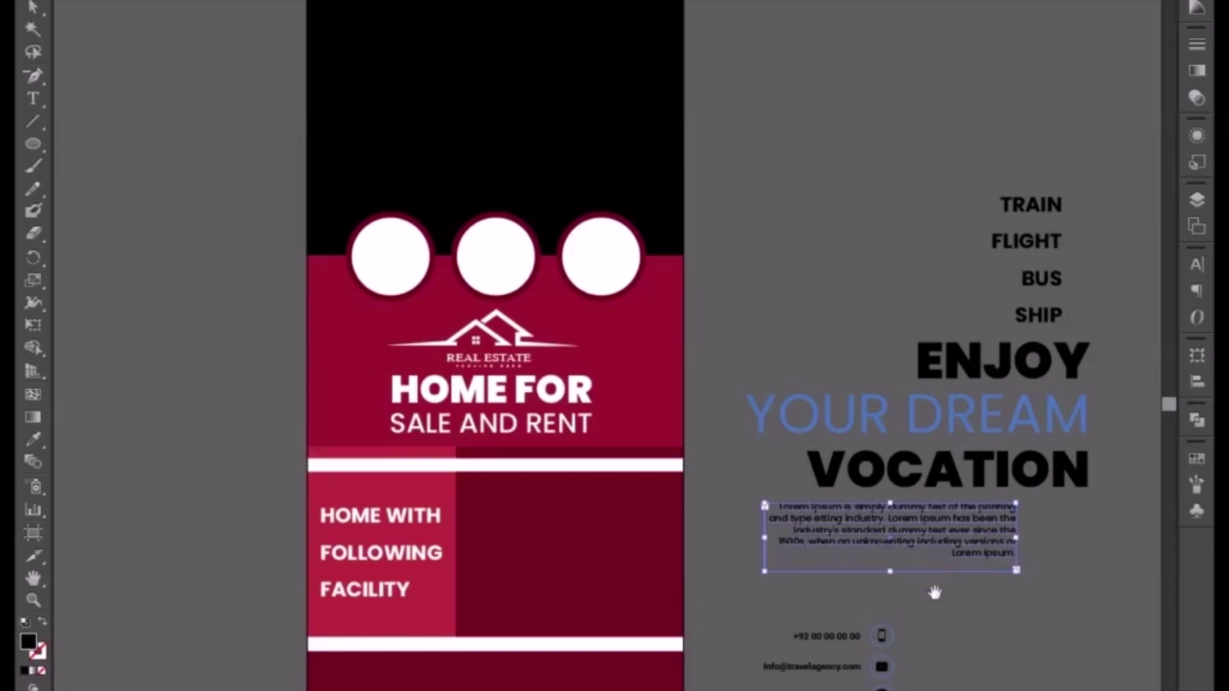
{"action": "left_click_drag", "start_coordinate": [935, 593], "coordinate": [835, 507]}
{"action": "left_click", "coordinate": [852, 1]}
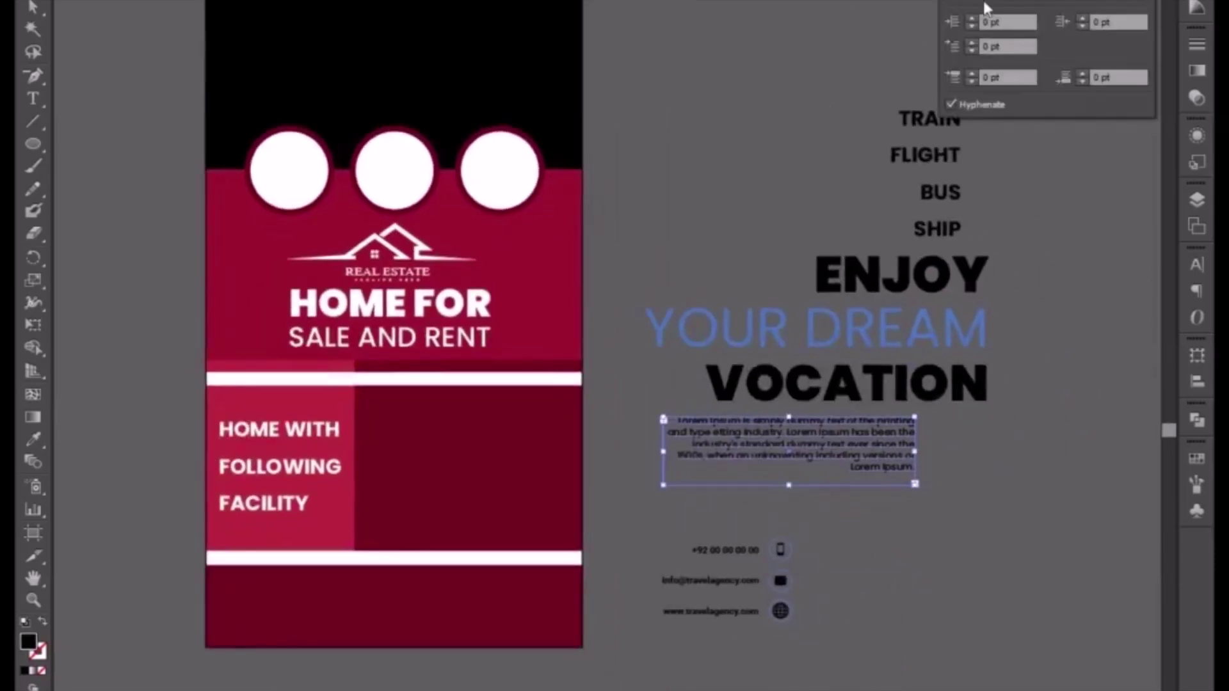
{"action": "left_click", "coordinate": [955, 1]}
Place a duplicate of the full Lorem Ipsum paragraph below the contact details beside the banner
{"action": "double_click", "coordinate": [724, 442]}
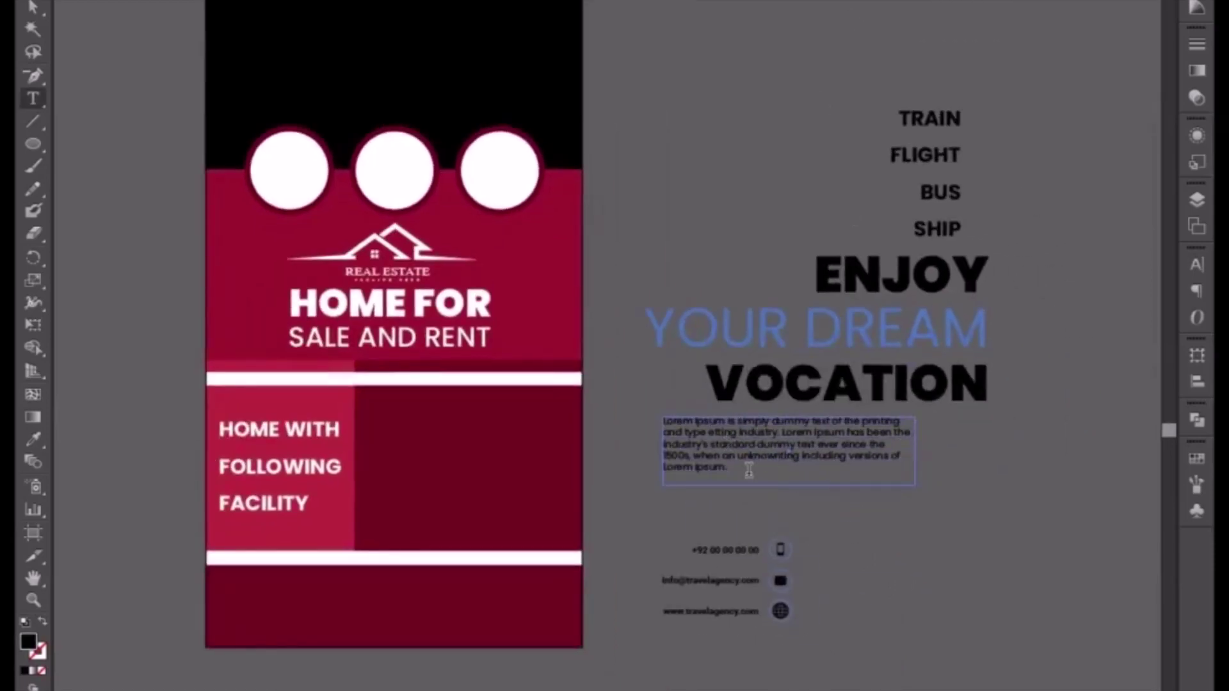
{"action": "left_click_drag", "start_coordinate": [784, 433], "coordinate": [853, 477]}
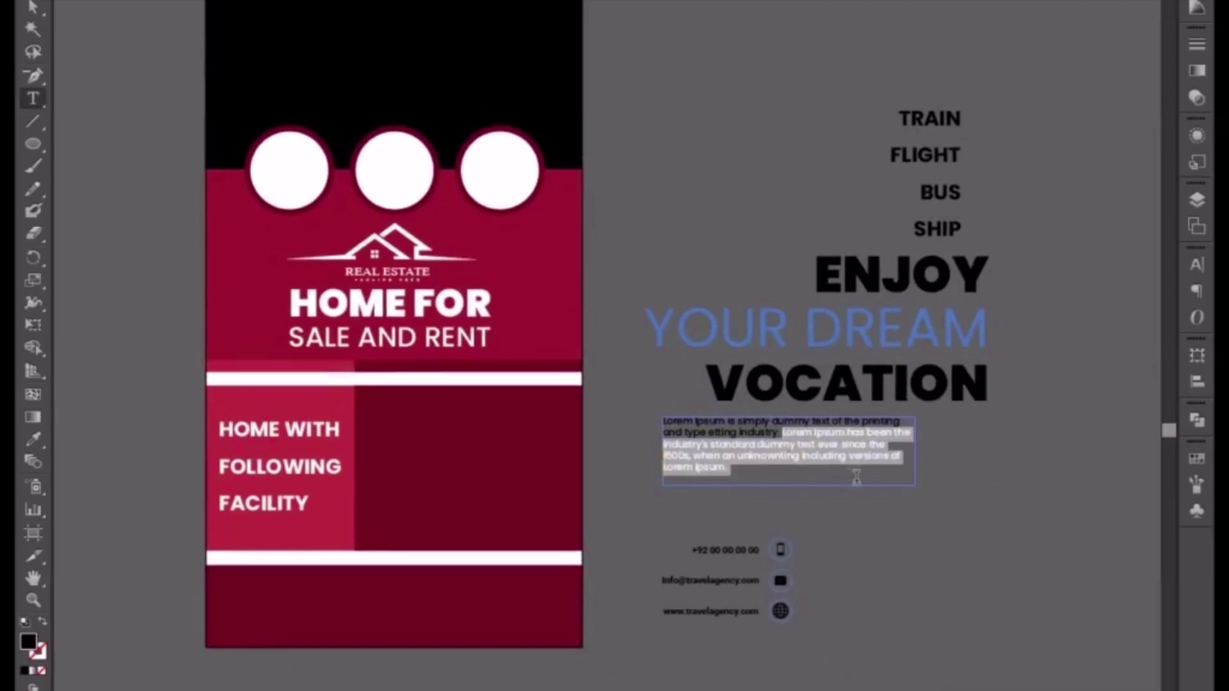
{"action": "left_click", "coordinate": [33, 1]}
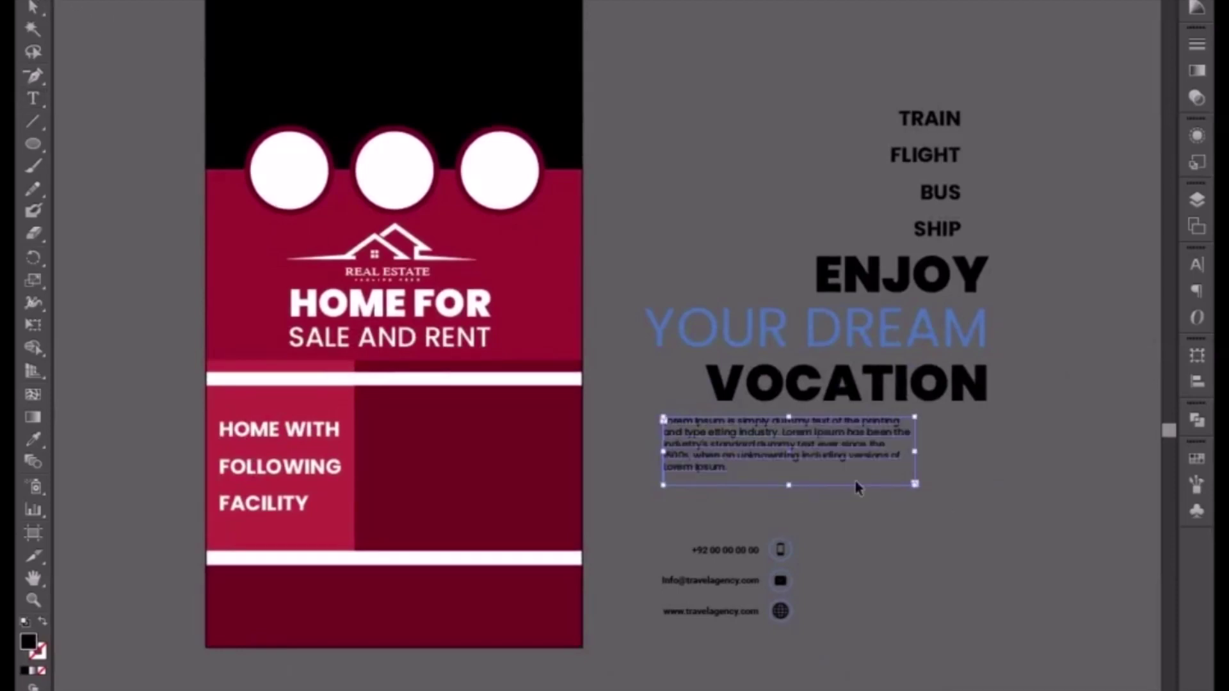
{"action": "left_click_drag", "start_coordinate": [783, 438], "coordinate": [893, 589]}
Delete everything after the first sentence of the original Lorem Ipsum paragraph and shorten its text frame to two lines
{"action": "double_click", "coordinate": [783, 432]}
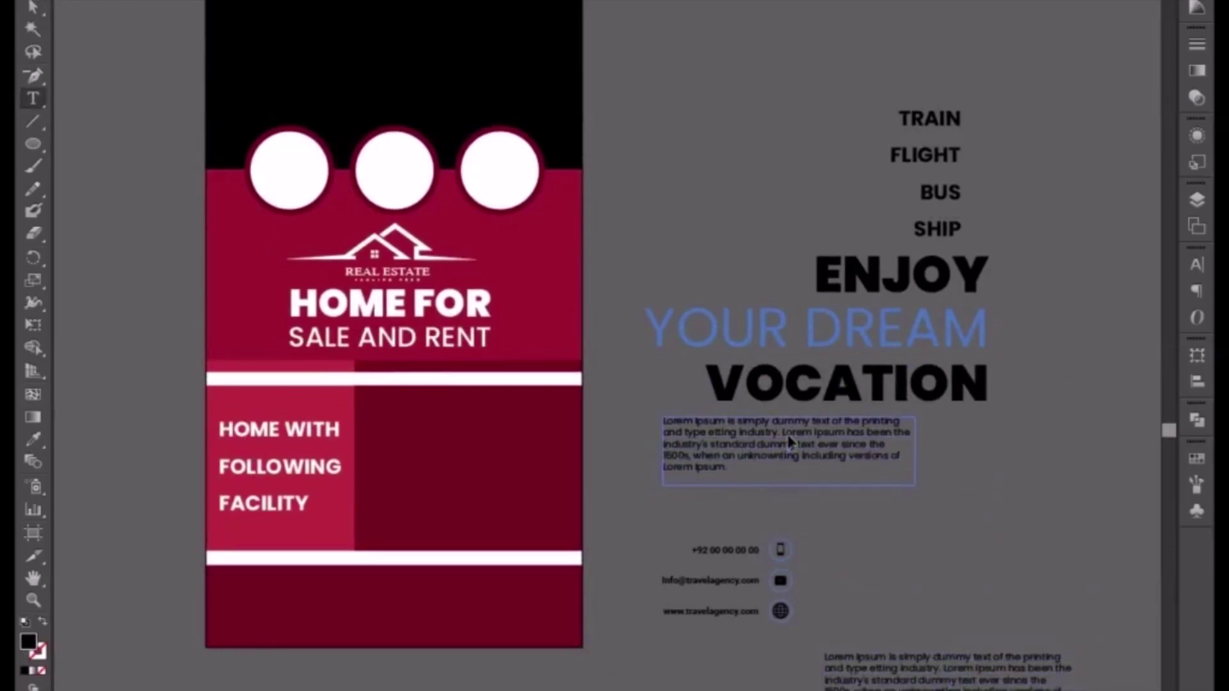
{"action": "left_click_drag", "start_coordinate": [782, 432], "coordinate": [830, 478]}
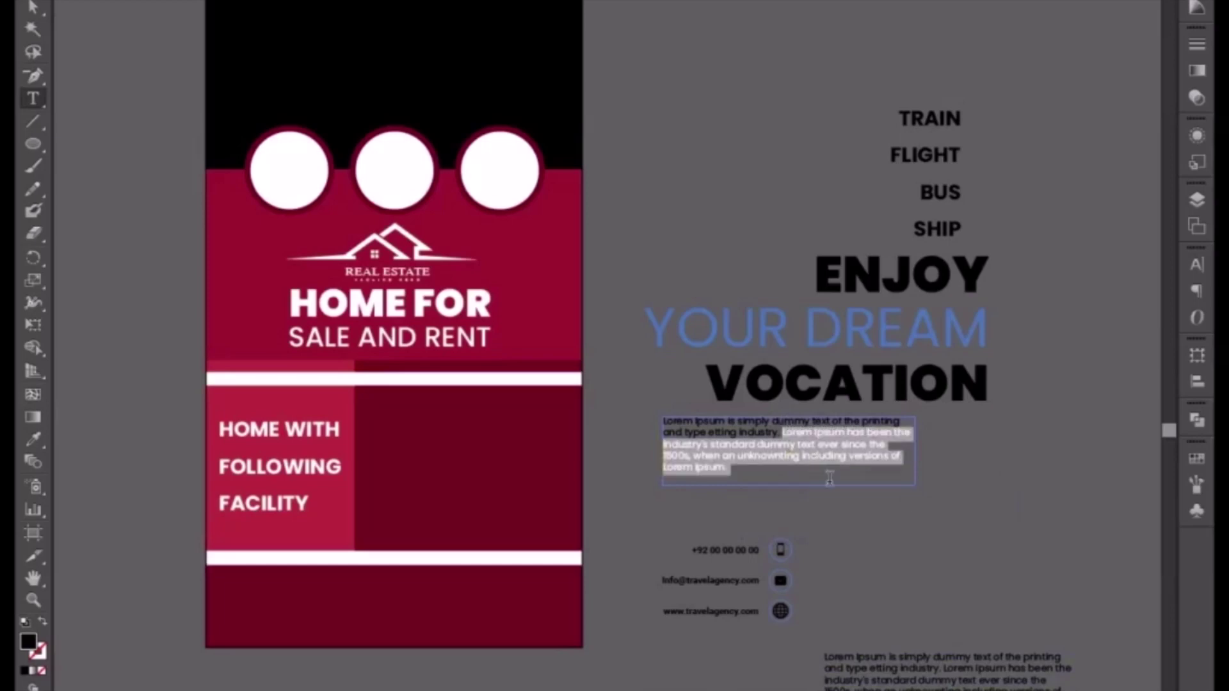
{"action": "key", "text": "BackSpace"}
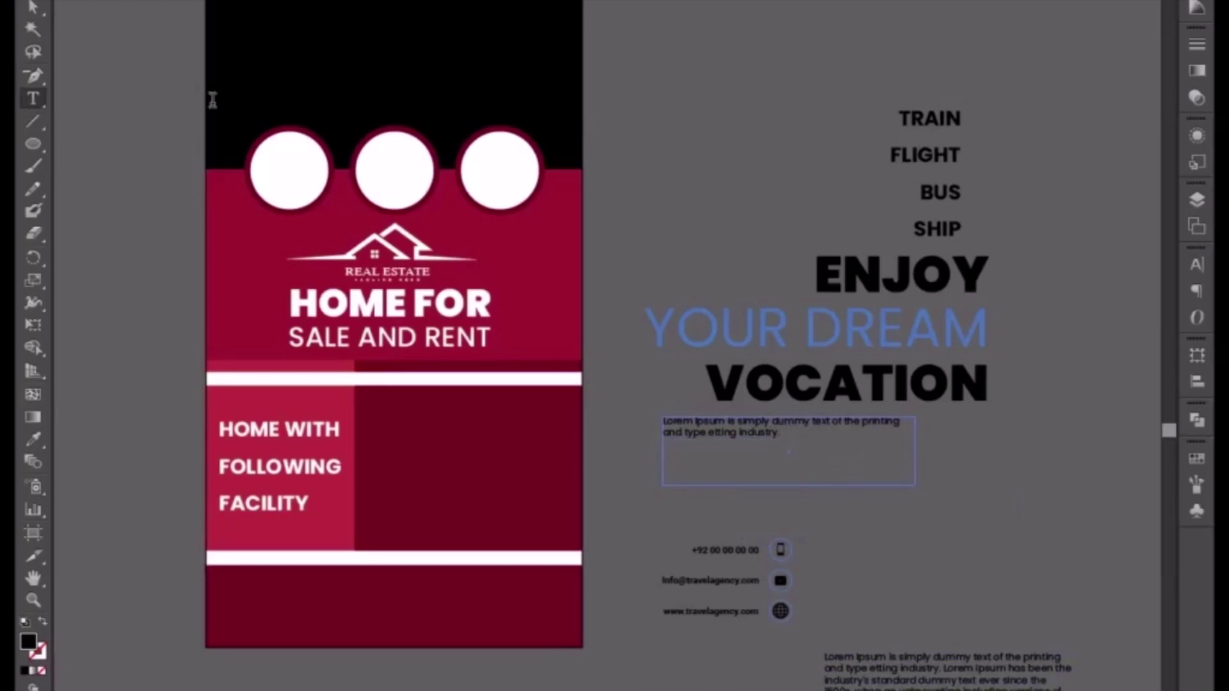
{"action": "left_click", "coordinate": [36, 6]}
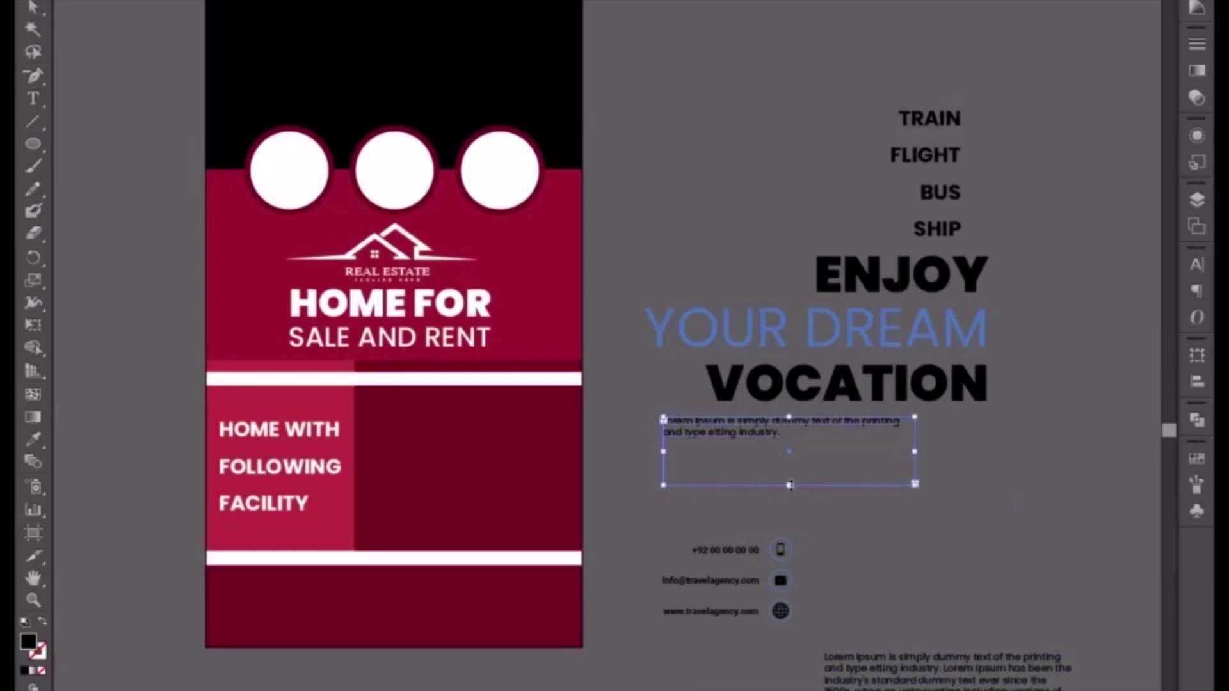
{"action": "left_click_drag", "start_coordinate": [790, 484], "coordinate": [790, 449]}
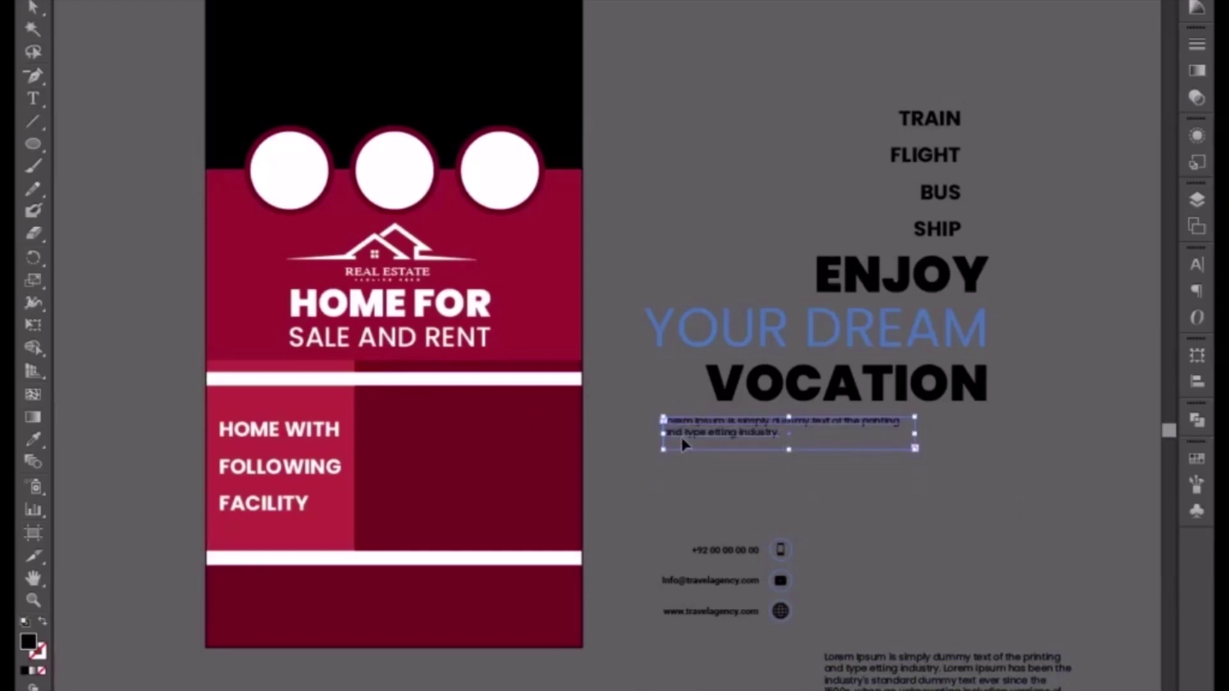
Fill the shortened Lorem Ipsum text with white sampled from the banner's white stripe
{"action": "left_click", "coordinate": [33, 440]}
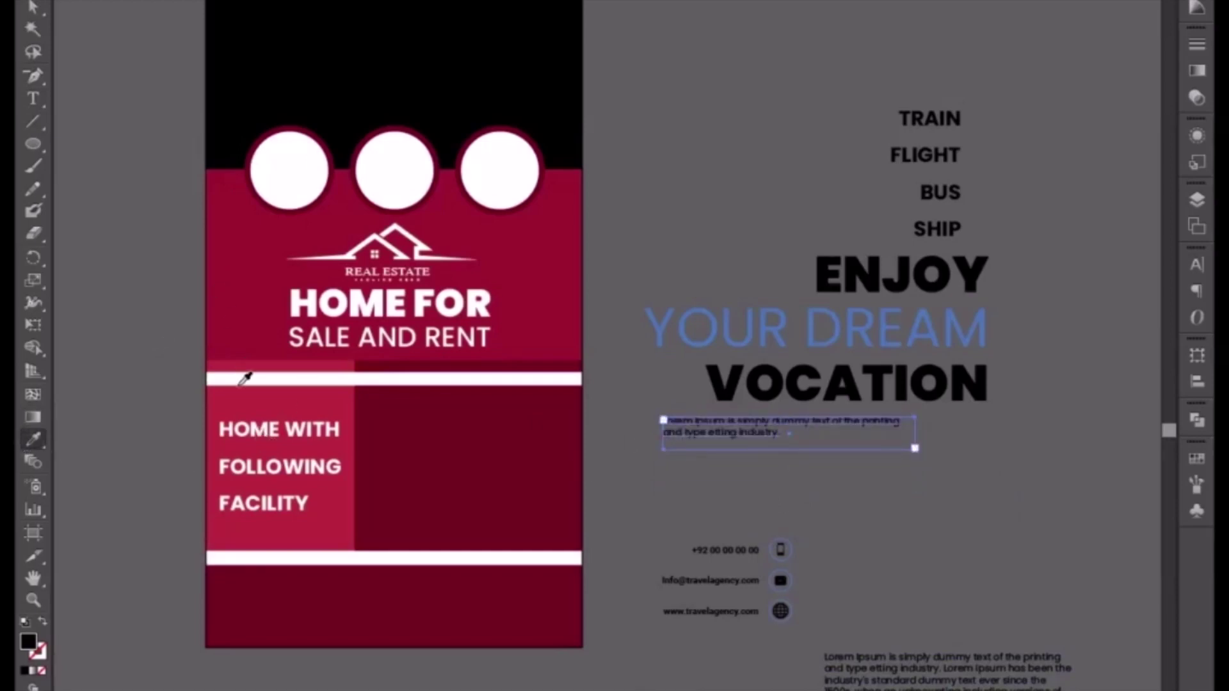
{"action": "left_click", "coordinate": [239, 379]}
{"action": "left_click", "coordinate": [32, 1]}
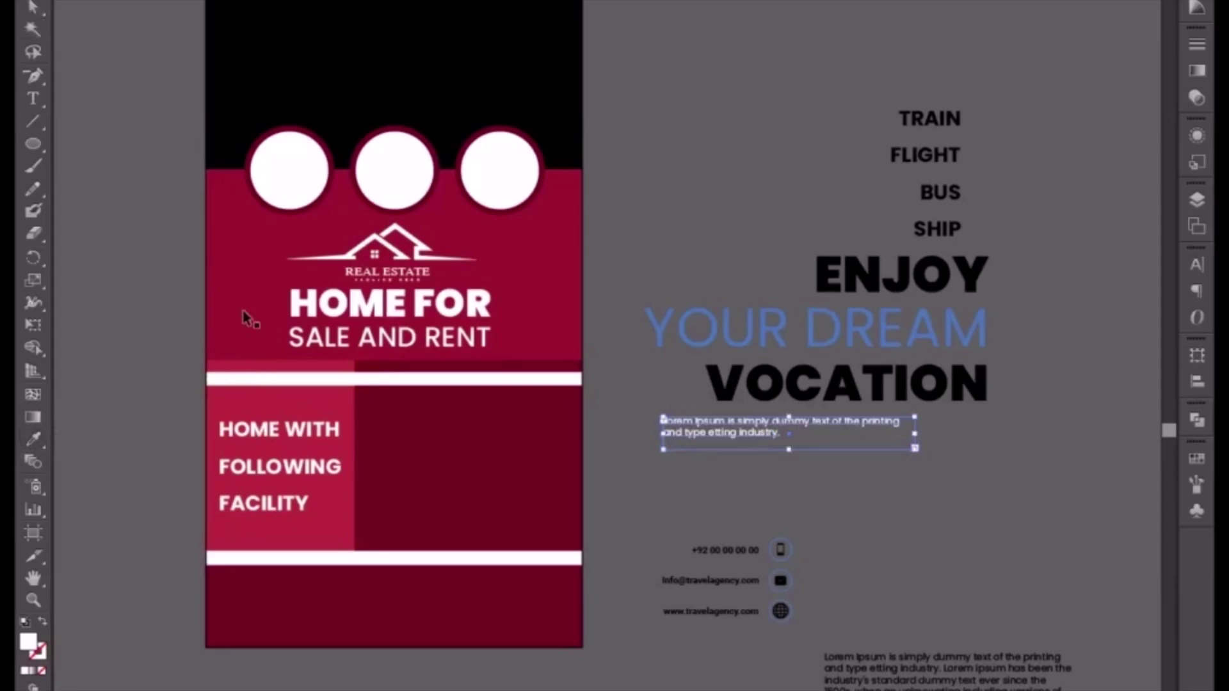
Narrow the Lorem Ipsum text frame and move it onto the upper part of the dark red panel beside the facility text
{"action": "key", "text": "space"}
{"action": "left_click_drag", "start_coordinate": [449, 525], "coordinate": [630, 460]}
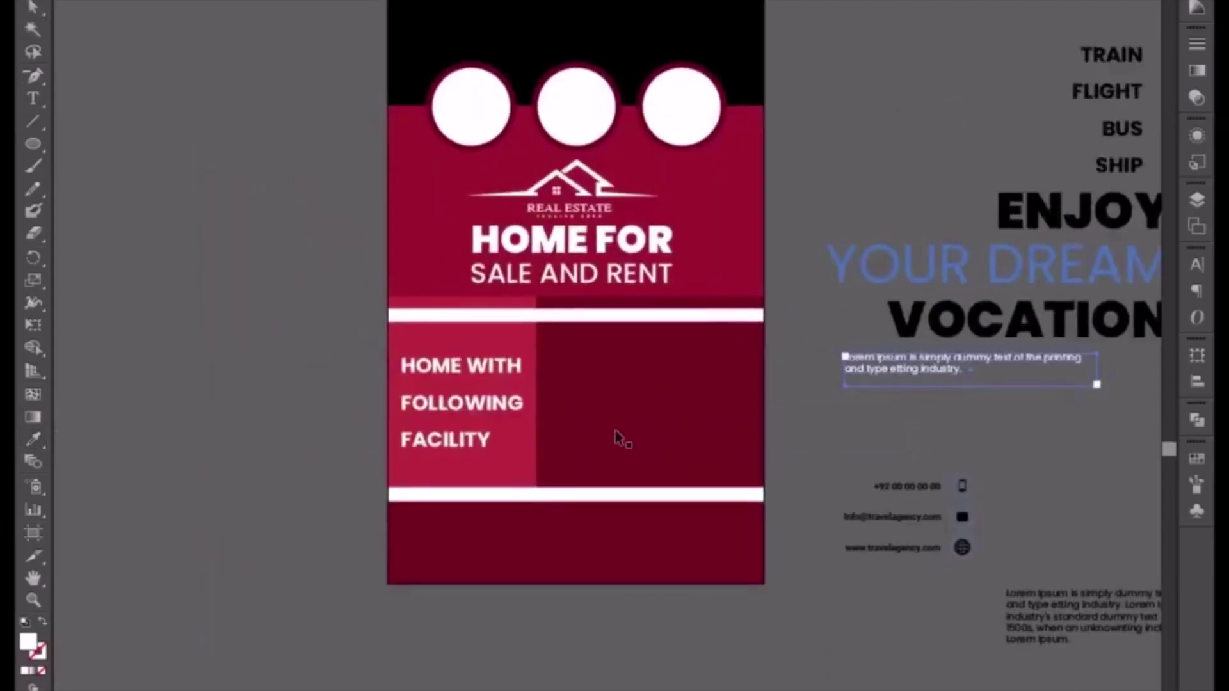
{"action": "key", "text": "ctrl+plus"}
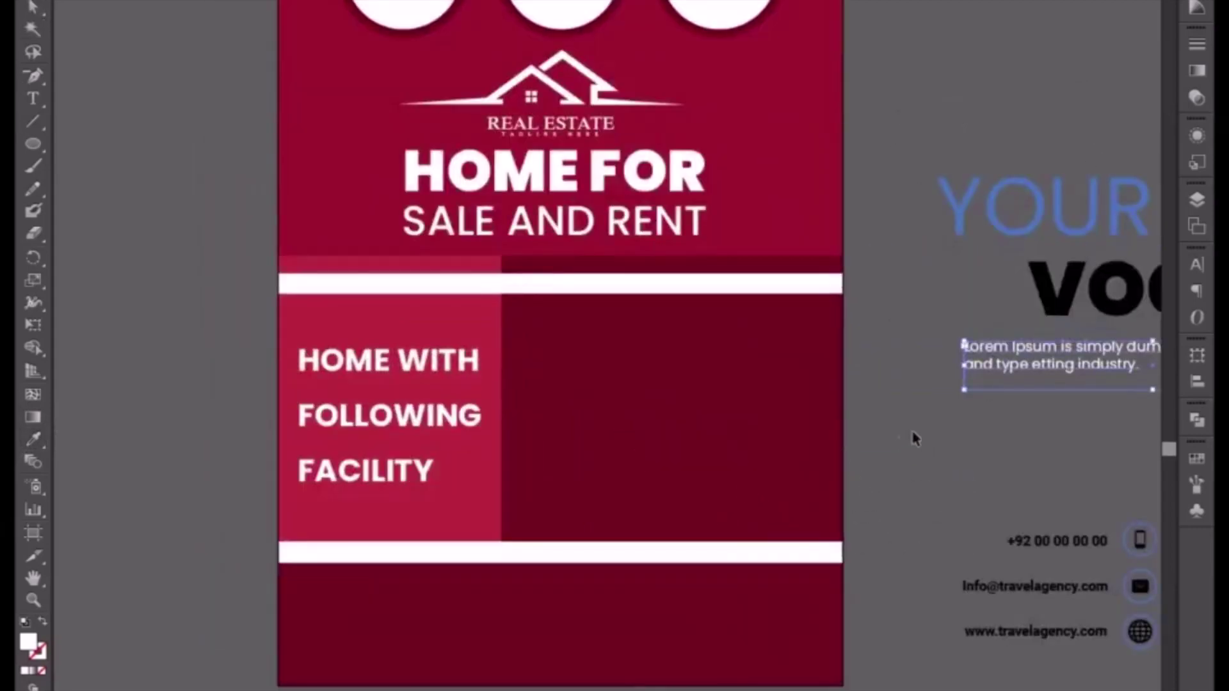
{"action": "key", "text": "space"}
{"action": "left_click_drag", "start_coordinate": [986, 415], "coordinate": [643, 410]}
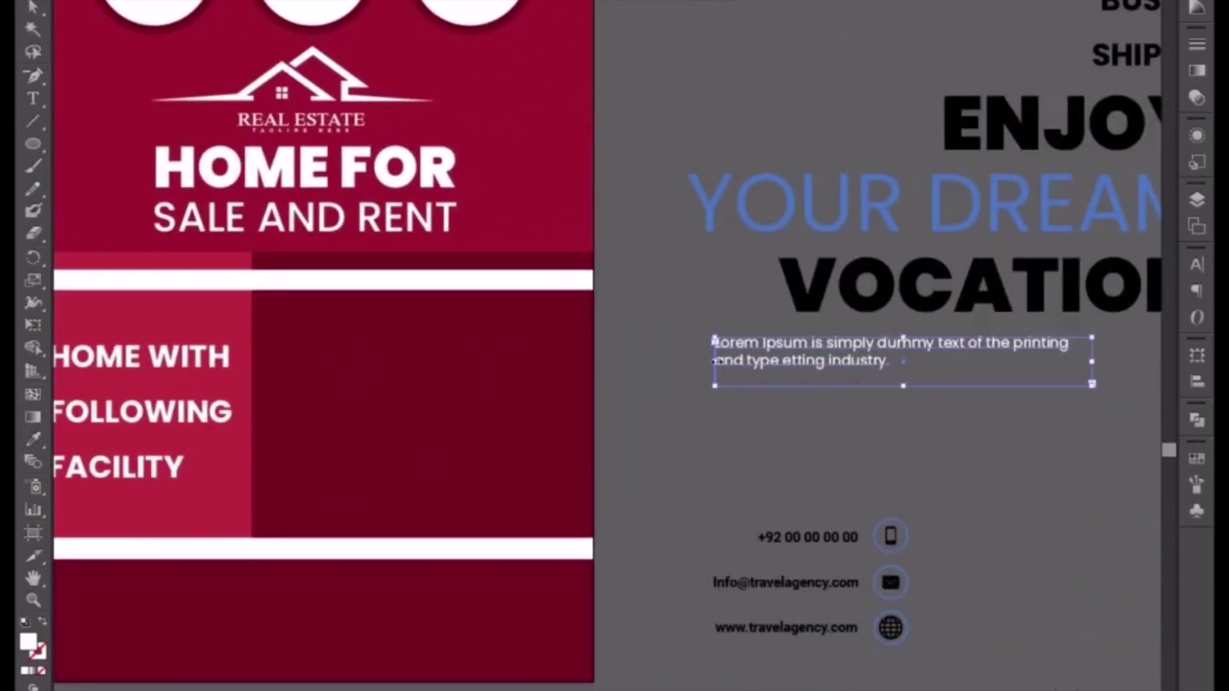
{"action": "left_click_drag", "start_coordinate": [714, 361], "coordinate": [504, 339]}
{"action": "key", "text": "space"}
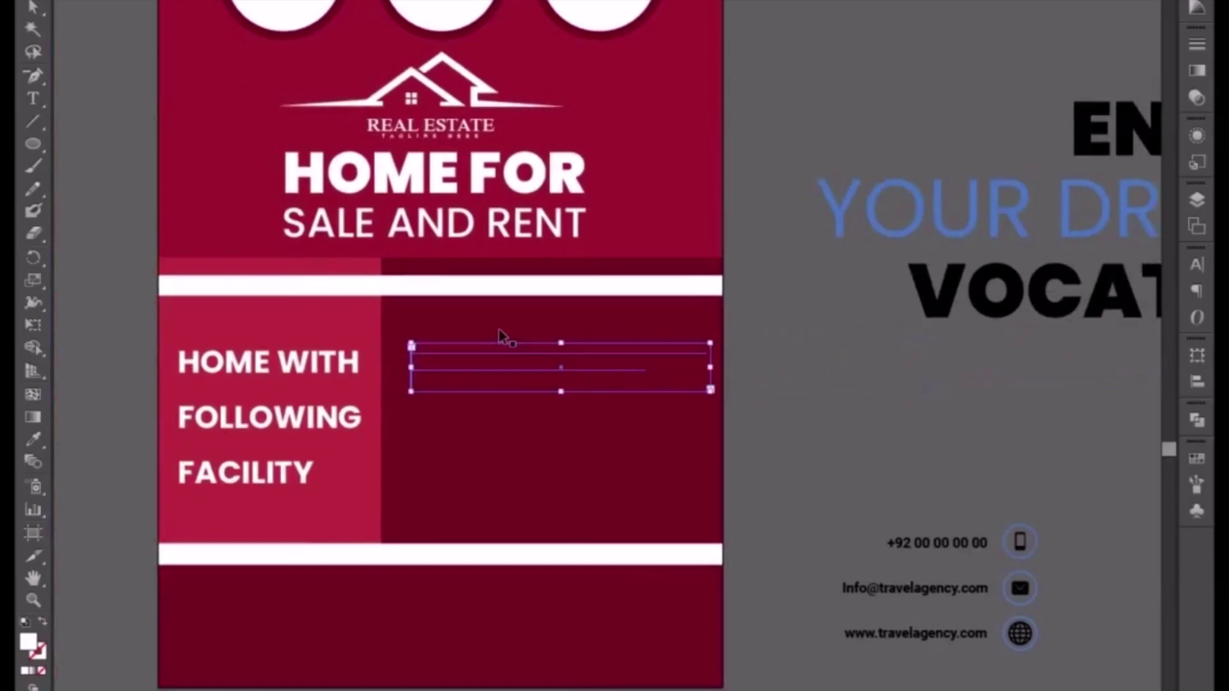
Bring the Lorem Ipsum text to the front of the dark red panel
{"action": "right_click", "coordinate": [531, 375]}
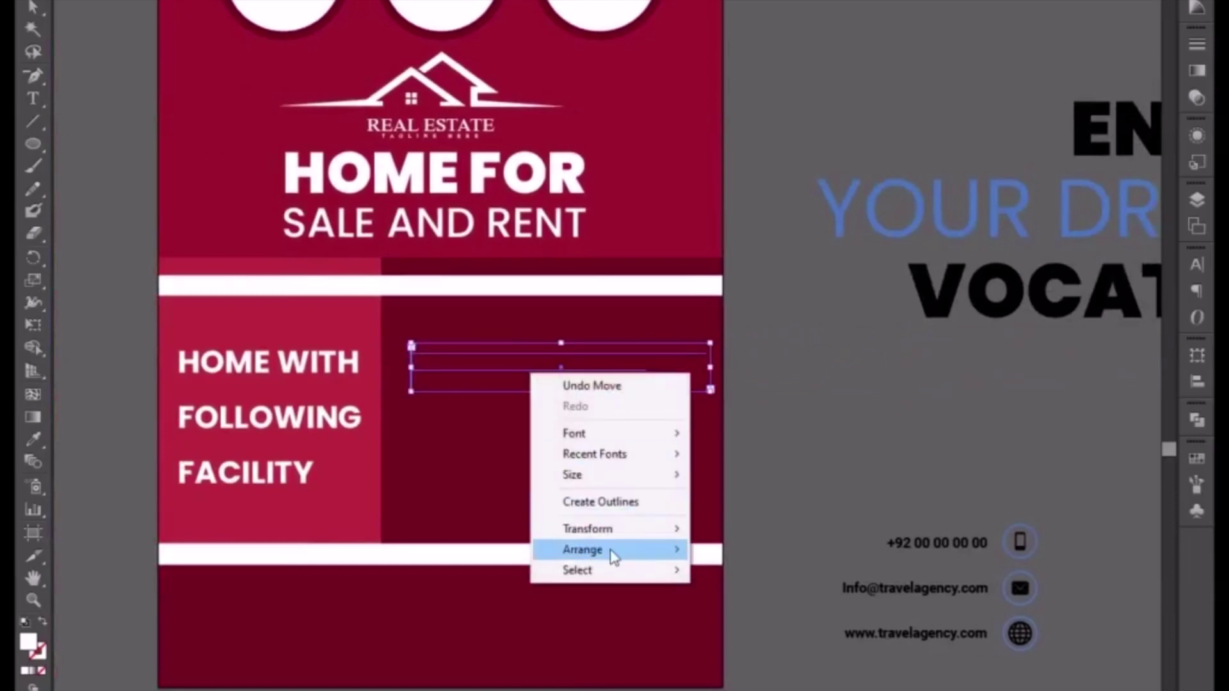
{"action": "mouse_move", "coordinate": [630, 551]}
{"action": "left_click", "coordinate": [743, 548]}
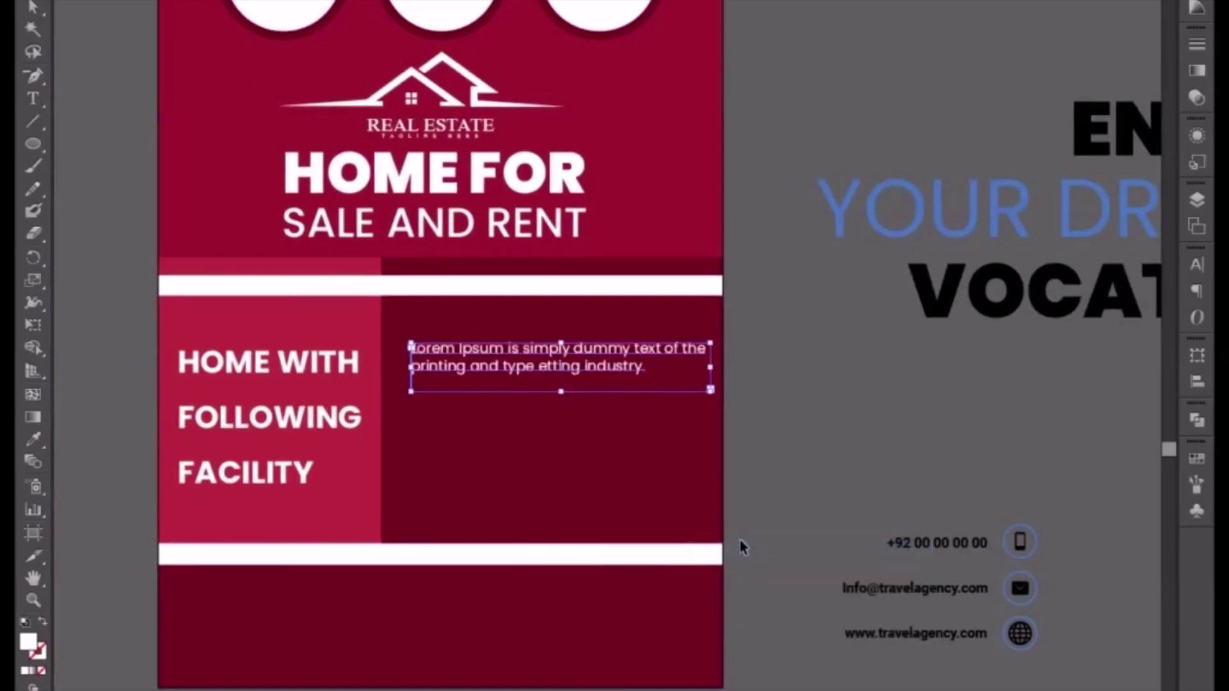
Raise the Lorem Ipsum text on the dark red panel and narrow its frame by moving the left edge inward
{"action": "key", "text": "Up"}
{"action": "key", "text": "Up"}
{"action": "key", "text": "Up"}
{"action": "key", "text": "Up"}
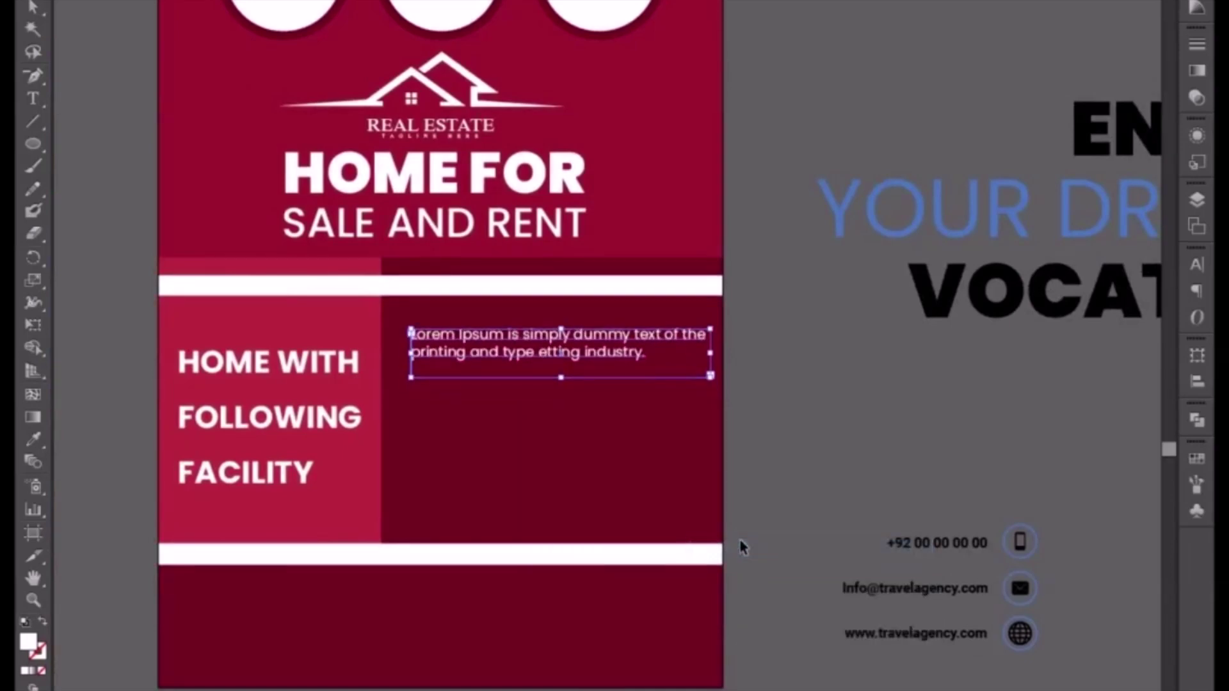
{"action": "left_click_drag", "start_coordinate": [411, 353], "coordinate": [425, 352]}
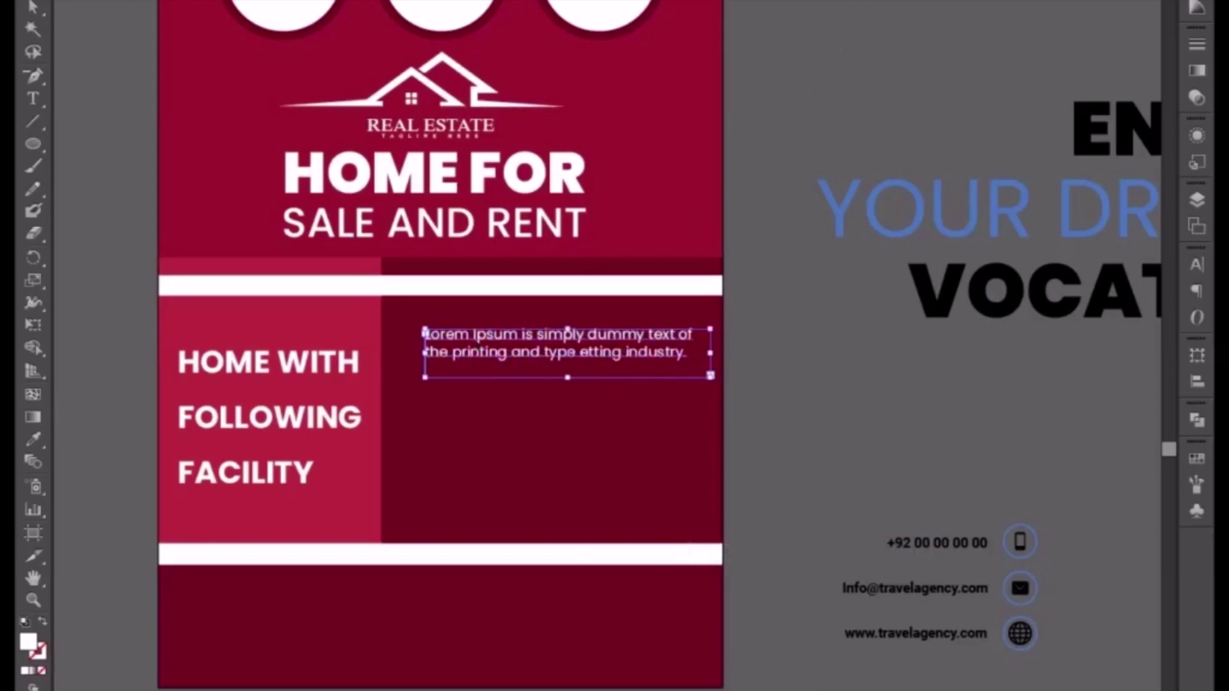
Reduce the Lorem Ipsum text size slightly and extend its frame down to near the bottom of the dark red panel
{"action": "key", "text": "ctrl+shift+comma"}
{"action": "key", "text": "ctrl+shift+comma"}
{"action": "key", "text": "ctrl+shift+comma"}
{"action": "key", "text": "ctrl+shift+comma"}
{"action": "key", "text": "ctrl+shift+comma"}
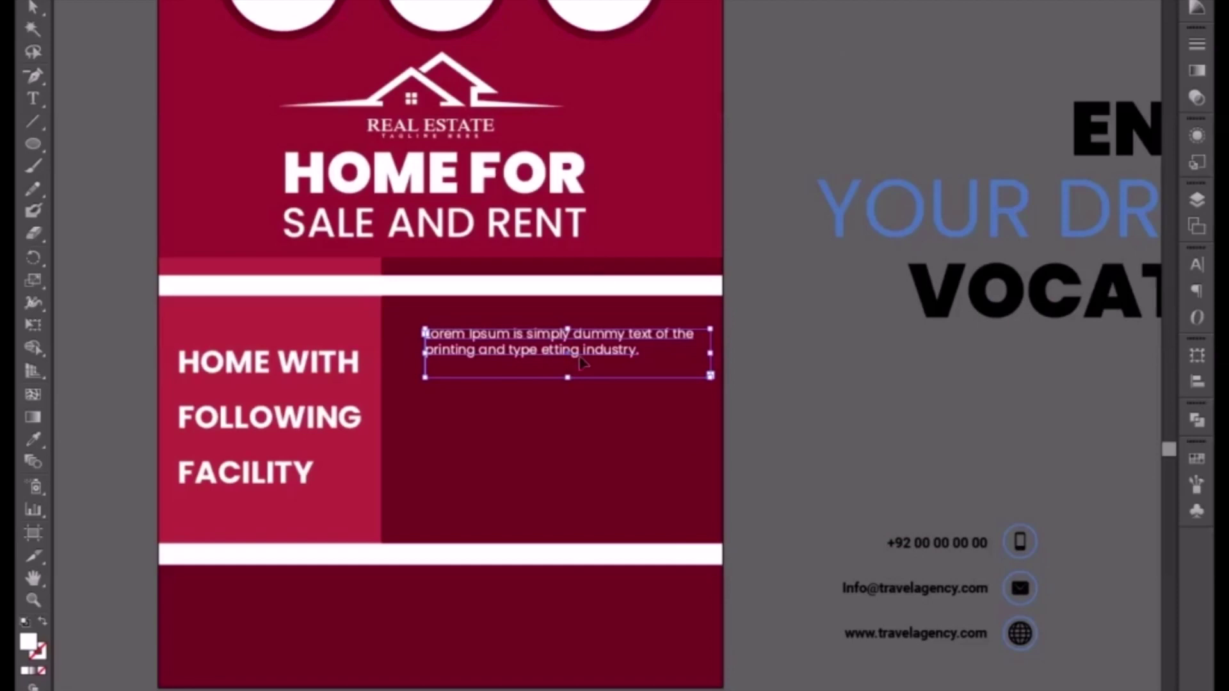
{"action": "left_click_drag", "start_coordinate": [567, 378], "coordinate": [568, 506]}
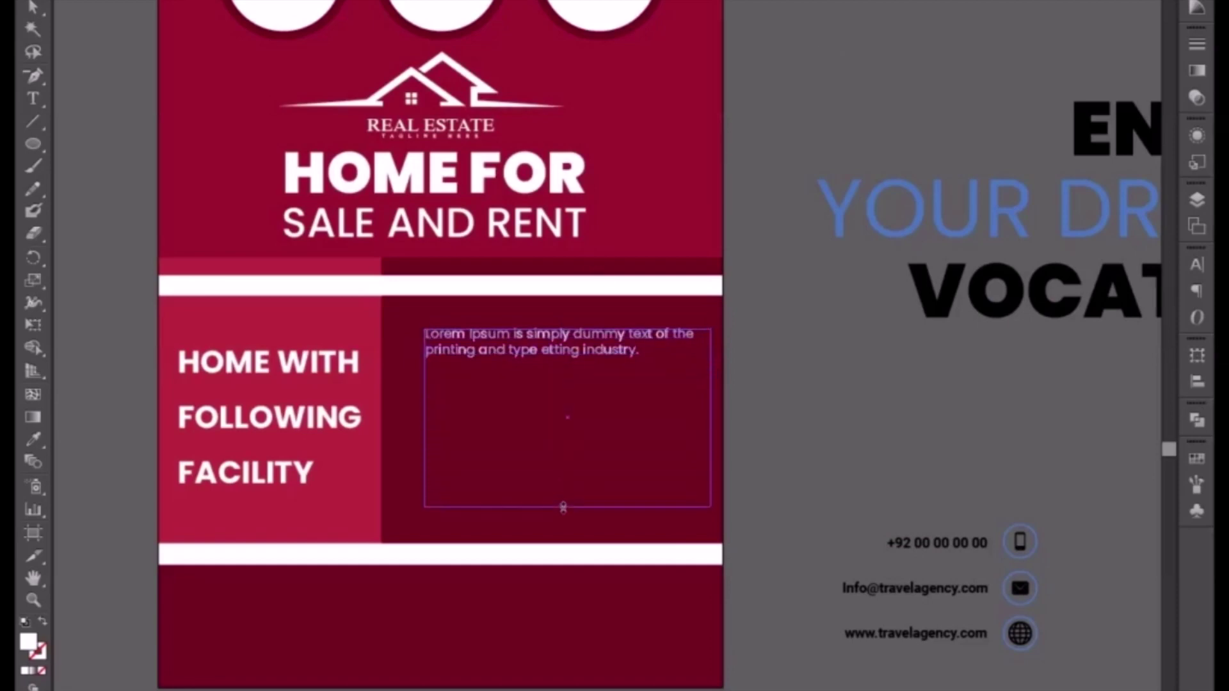
Copy the Lorem Ipsum sentence and paste it twice below in the same frame, with a blank line between paragraphs
{"action": "key", "text": "t"}
{"action": "left_click", "coordinate": [583, 353]}
{"action": "left_click_drag", "start_coordinate": [646, 352], "coordinate": [425, 327]}
{"action": "key", "text": "ctrl+c"}
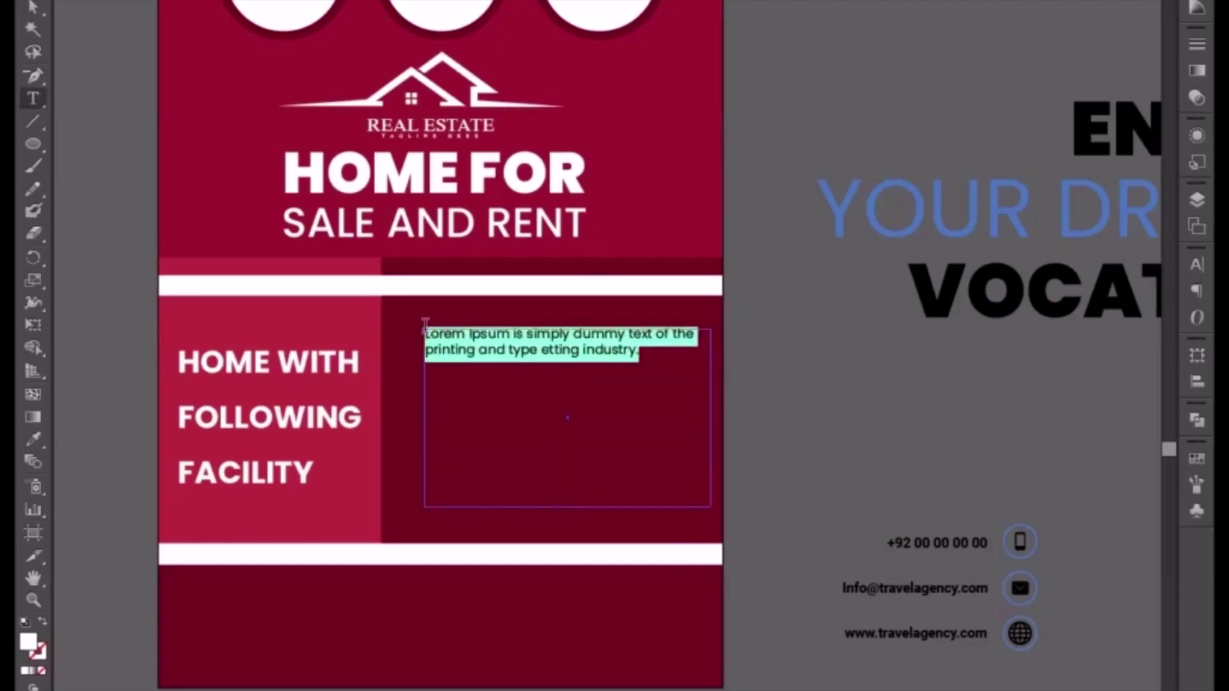
{"action": "left_click", "coordinate": [650, 356]}
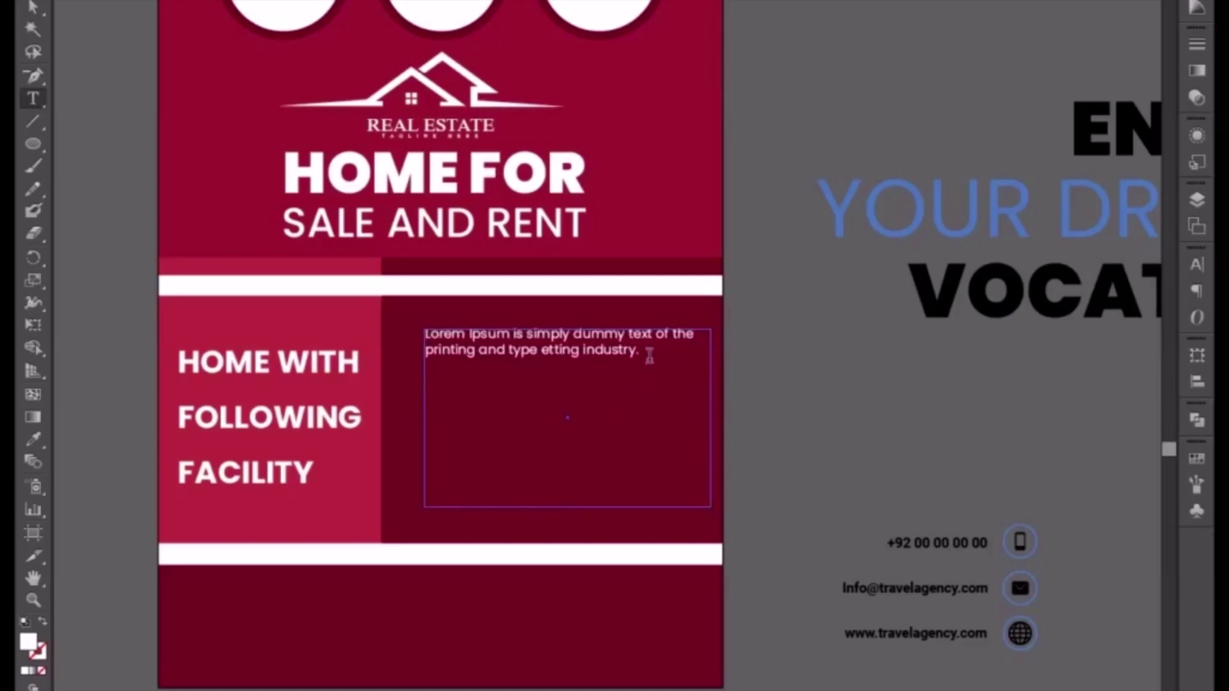
{"action": "key", "text": "Return"}
{"action": "key", "text": "Return"}
{"action": "key", "text": "ctrl+v"}
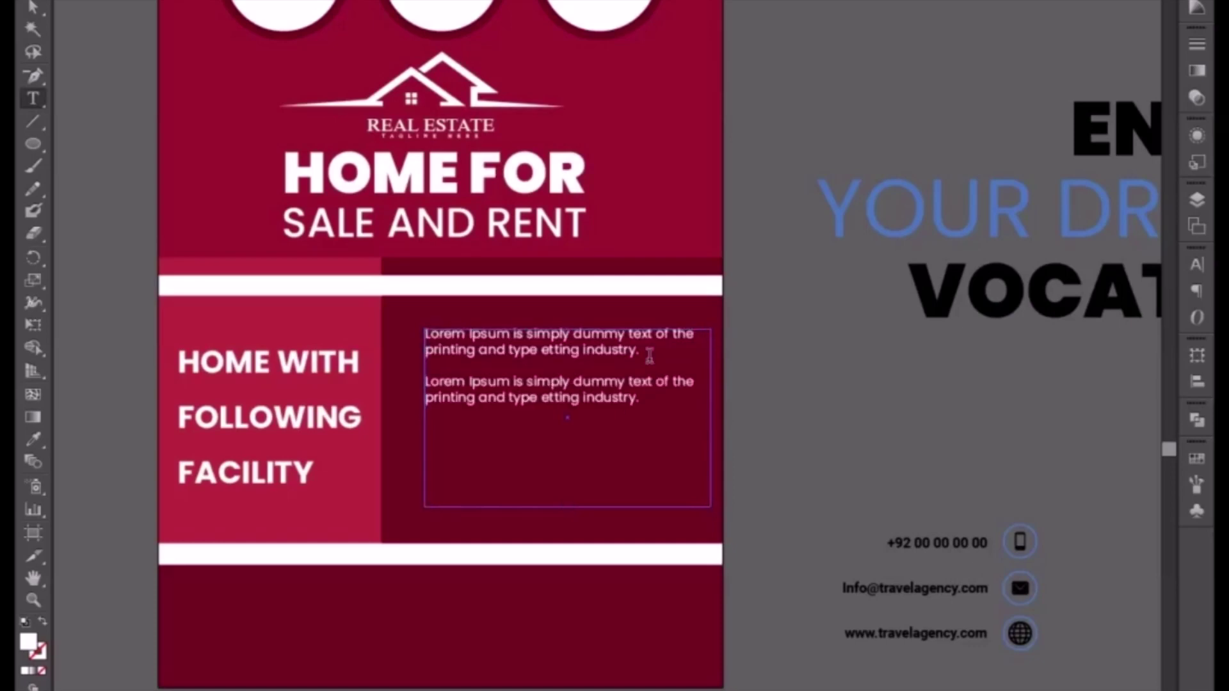
{"action": "key", "text": "Return"}
{"action": "key", "text": "Return"}
{"action": "key", "text": "ctrl+v"}
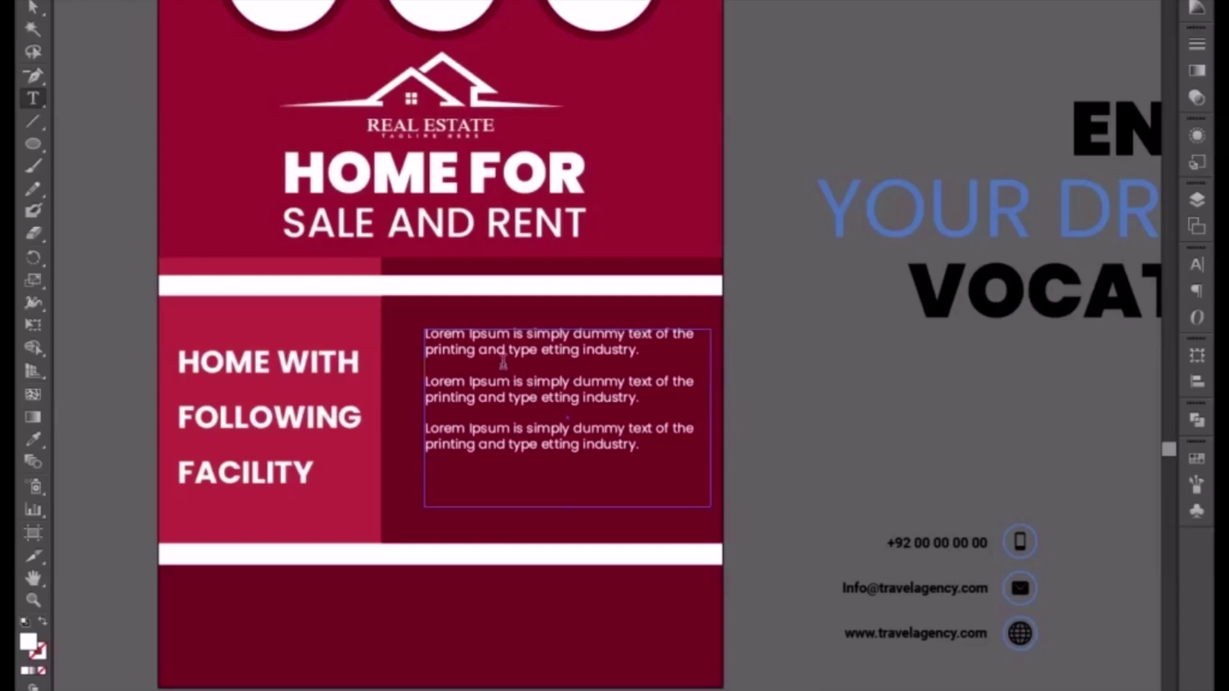
Add one more blank line before the second and third Lorem Ipsum paragraphs
{"action": "key", "text": "Return"}
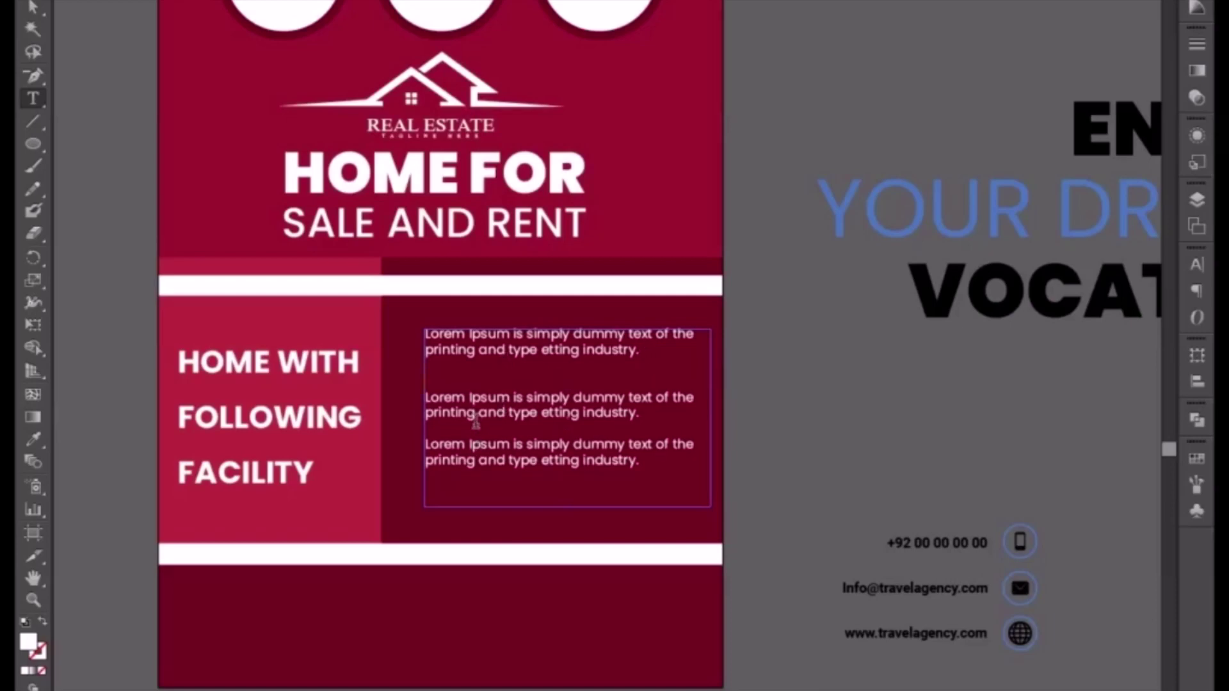
{"action": "left_click", "coordinate": [475, 423]}
{"action": "key", "text": "Return"}
{"action": "left_click", "coordinate": [37, 2]}
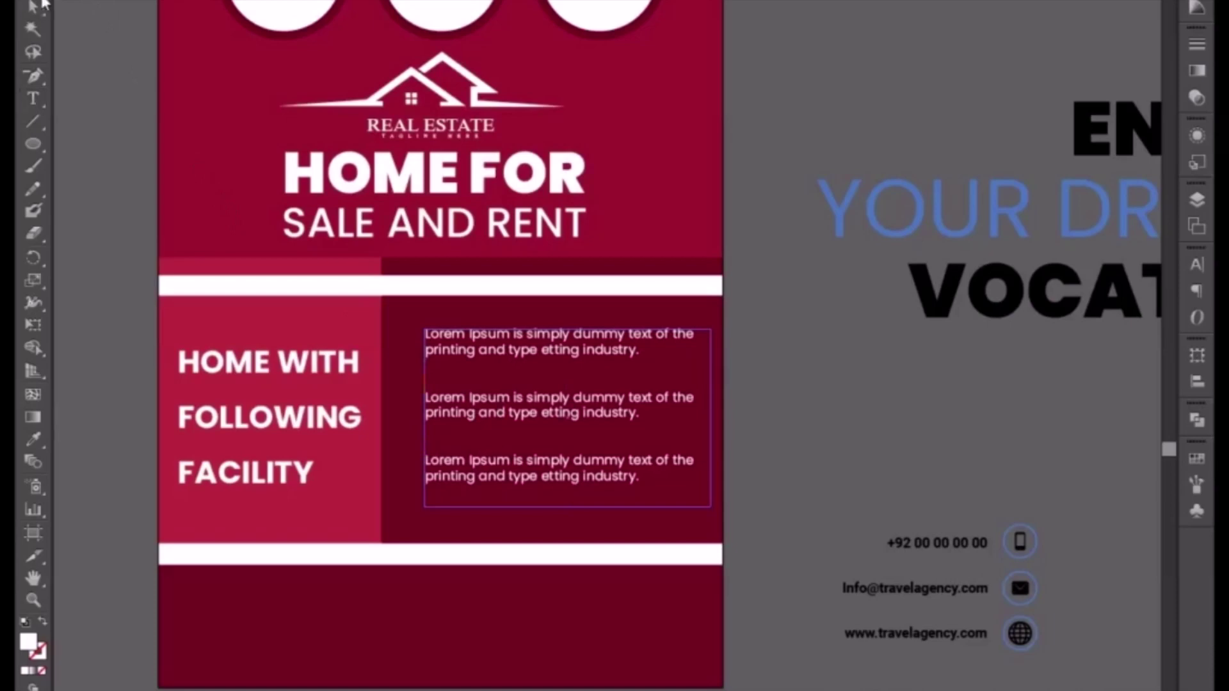
Shorten the text frame to fit the three Lorem Ipsum paragraphs and shift it slightly down on the dark red panel
{"action": "left_click_drag", "start_coordinate": [568, 505], "coordinate": [567, 492]}
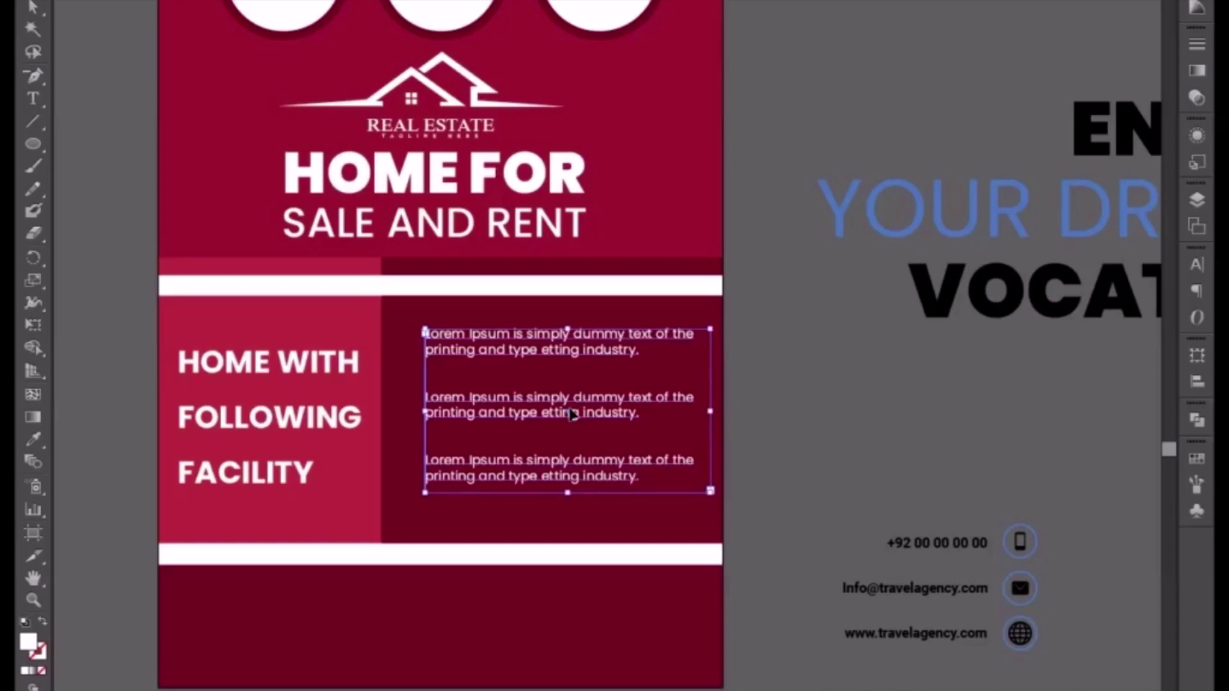
{"action": "left_click_drag", "start_coordinate": [573, 415], "coordinate": [573, 416]}
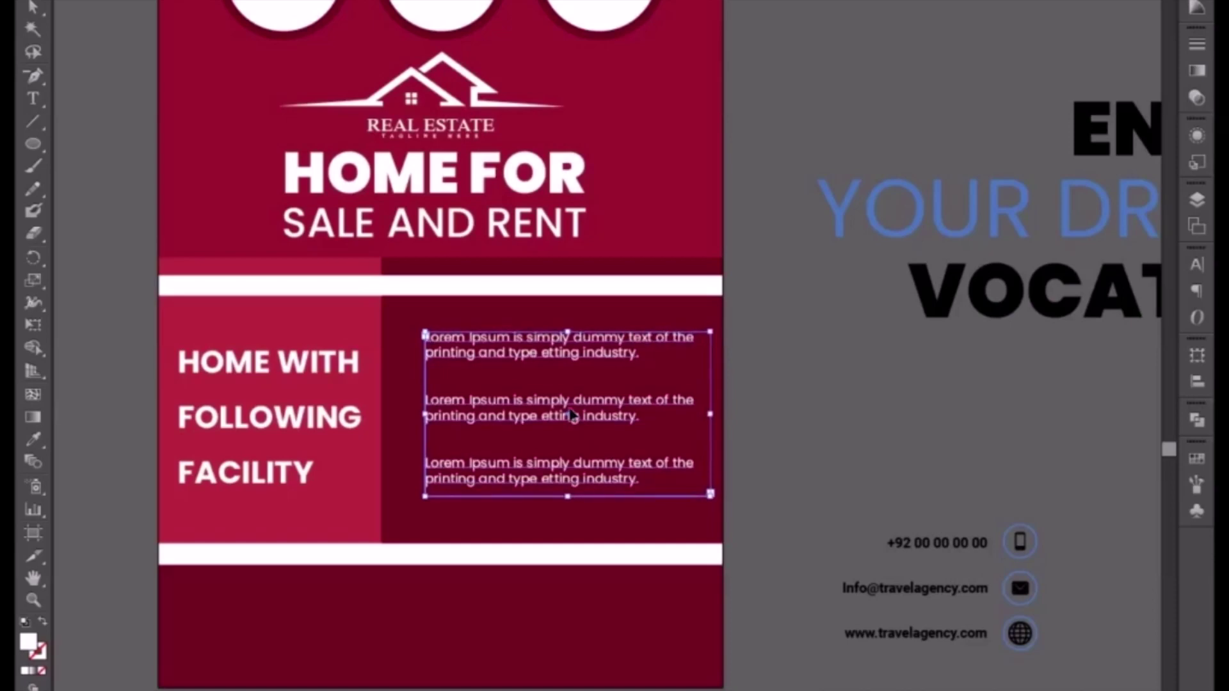
{"action": "left_click", "coordinate": [782, 426]}
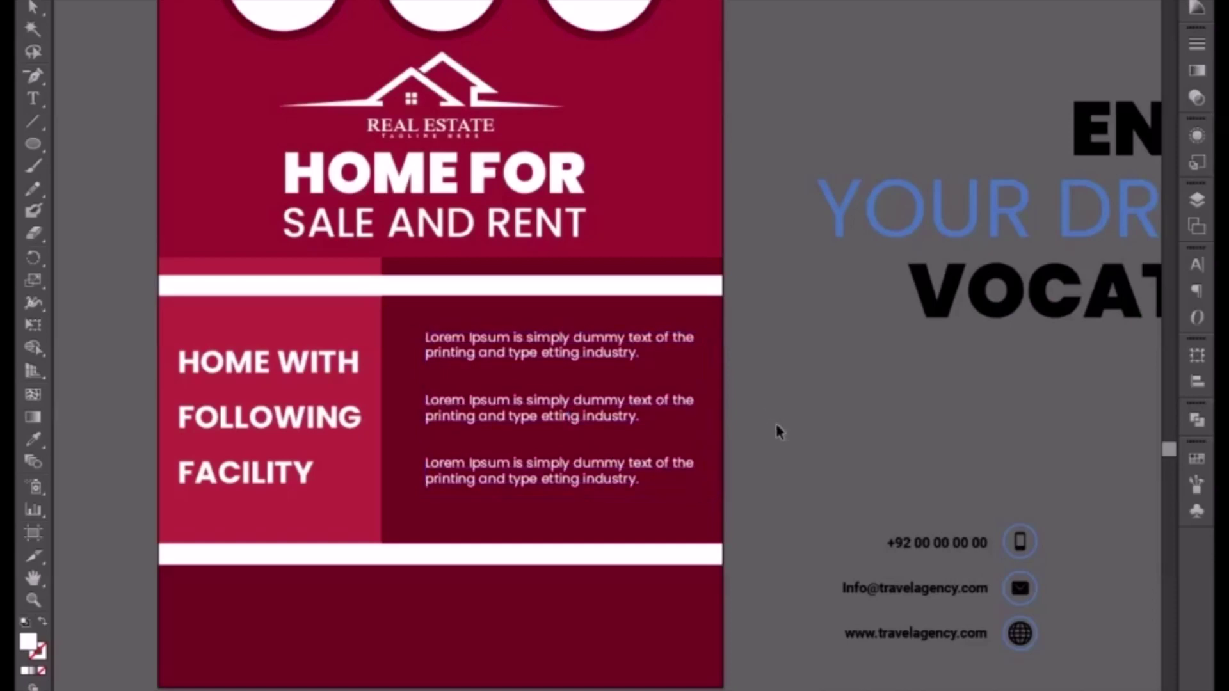
{"action": "left_click_drag", "start_coordinate": [543, 462], "coordinate": [701, 388]}
{"action": "left_click", "coordinate": [666, 341]}
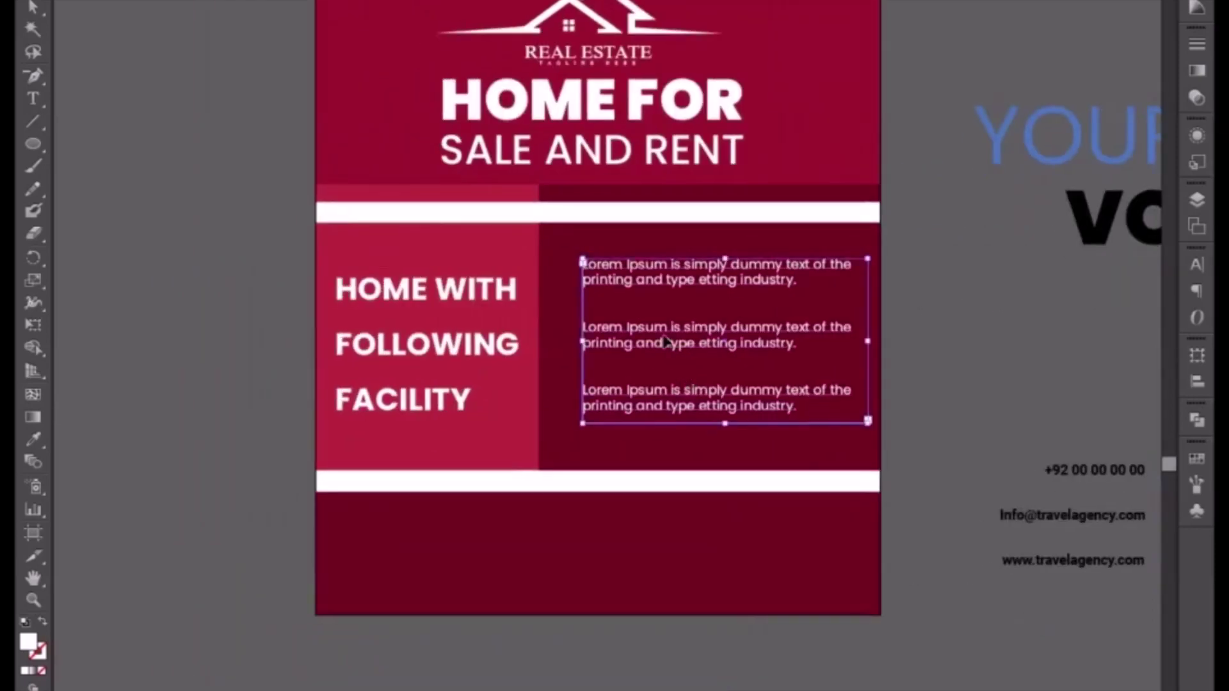
{"action": "key", "text": "Down"}
{"action": "key", "text": "Down"}
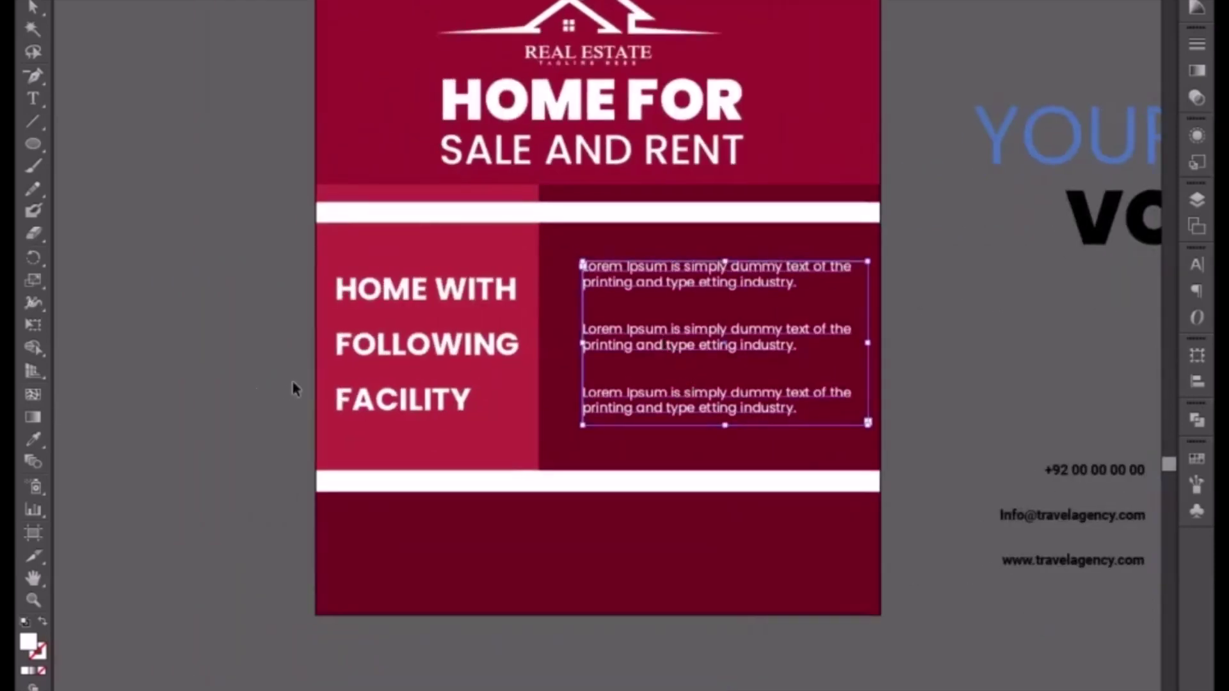
Nudge the "HOME WITH FOLLOWING FACILITY" text slightly up on its red block
{"action": "left_click", "coordinate": [381, 357]}
{"action": "key", "text": "Up"}
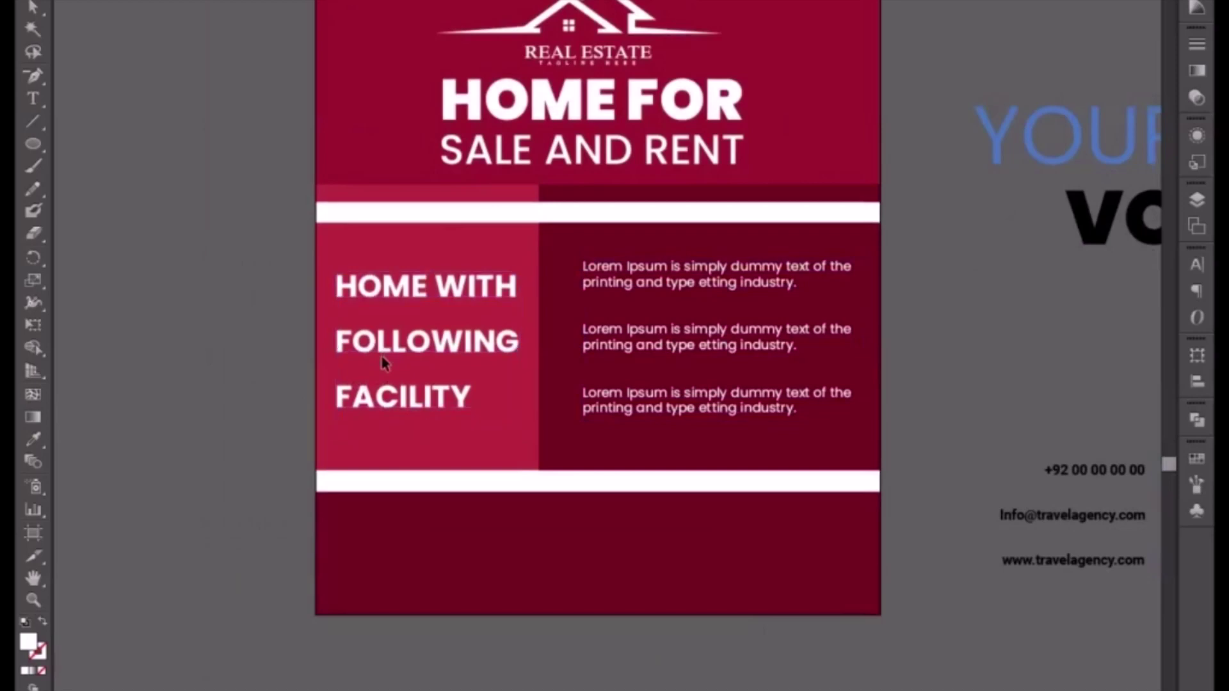
{"action": "left_click", "coordinate": [196, 301]}
Draw a small white square bullet with the Rectangle tool before the first Lorem Ipsum paragraph and nudge it left
{"action": "key", "text": "ctrl+plus"}
{"action": "key", "text": "ctrl+plus"}
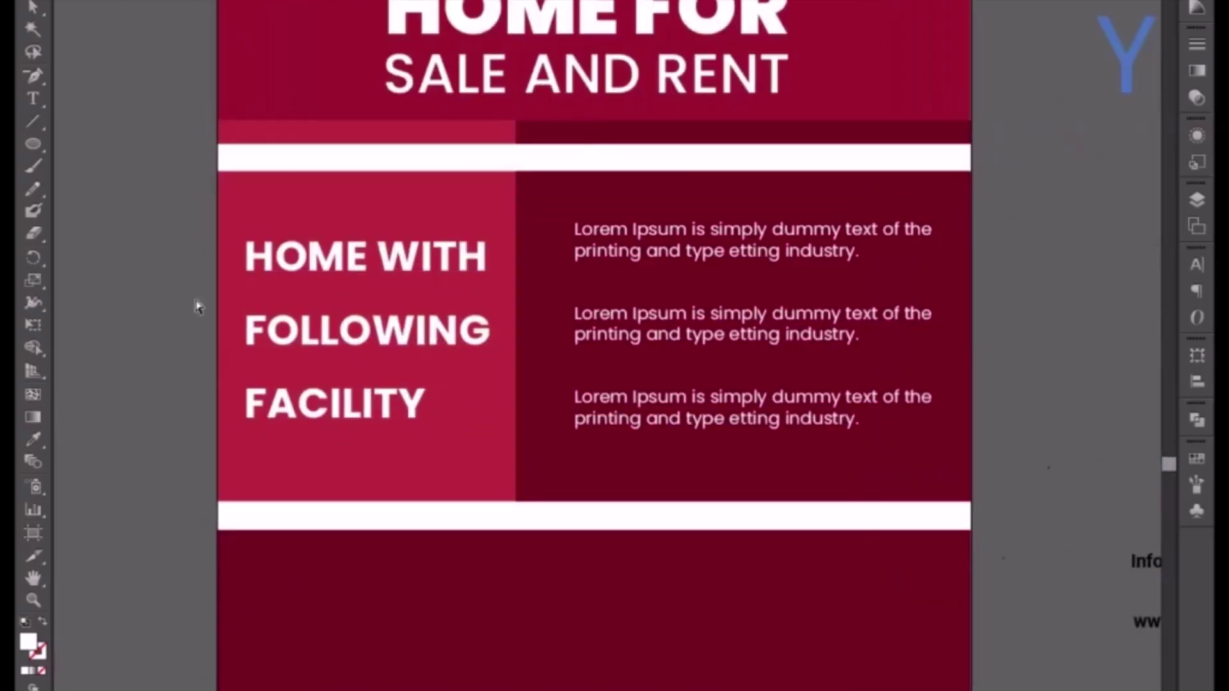
{"action": "left_click_drag", "start_coordinate": [326, 354], "coordinate": [425, 448]}
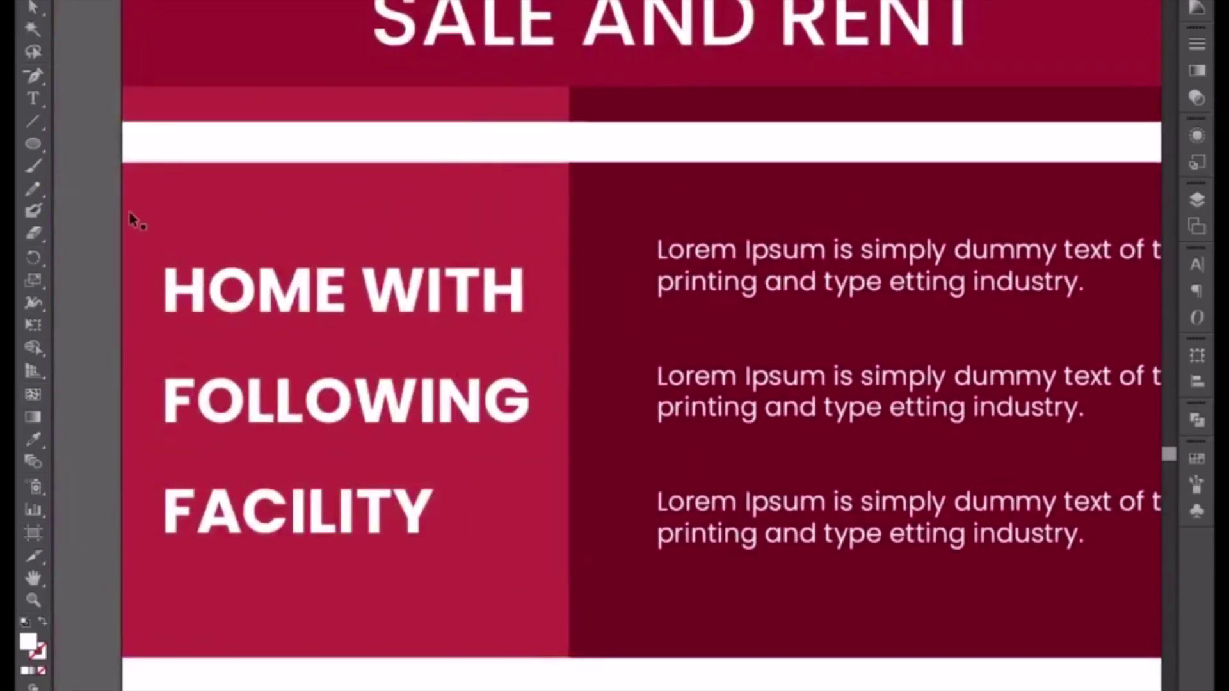
{"action": "left_click", "coordinate": [41, 146]}
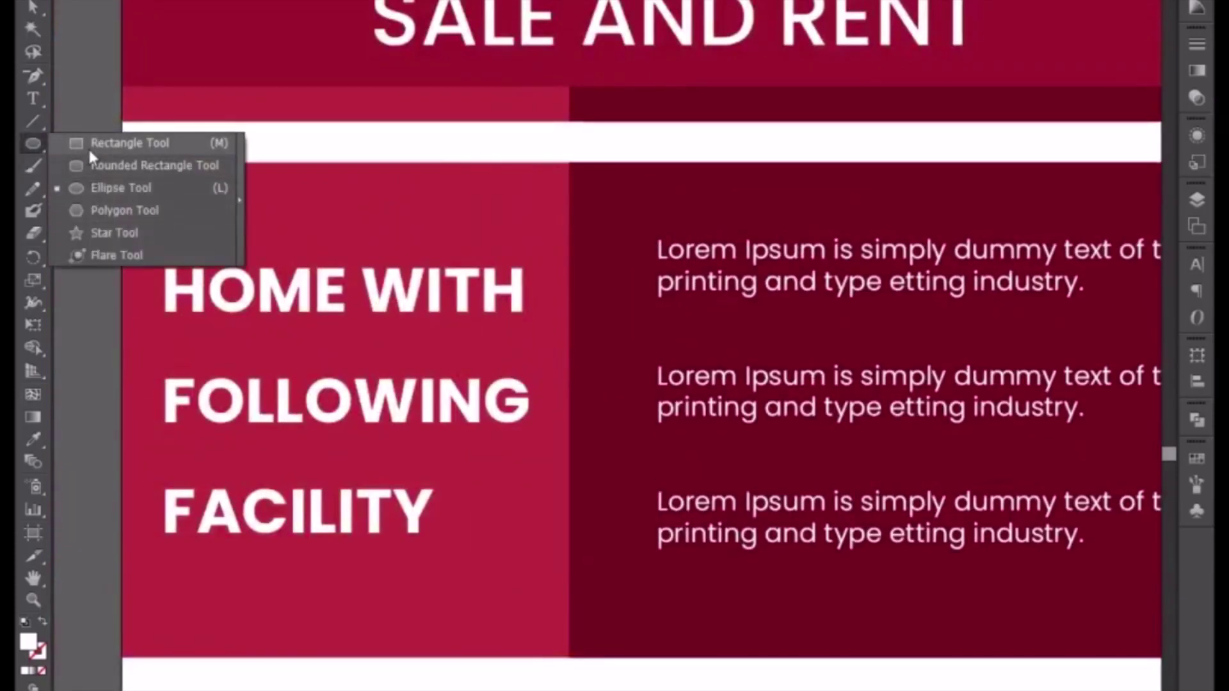
{"action": "left_click", "coordinate": [87, 146]}
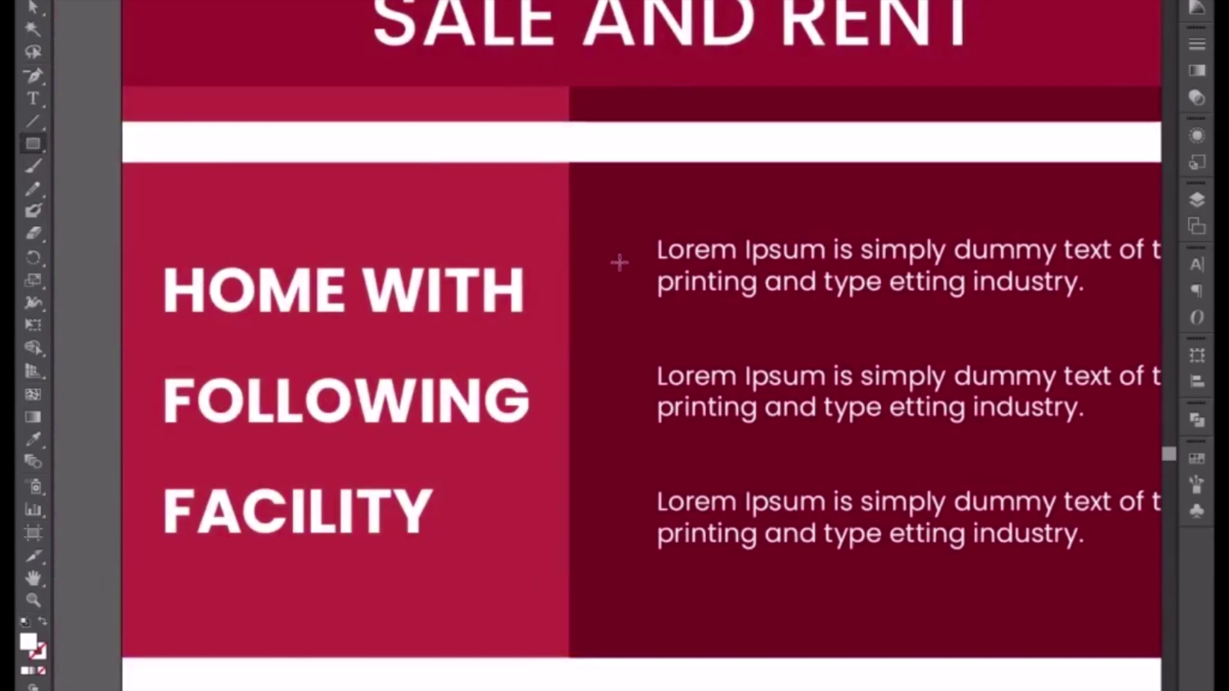
{"action": "left_click_drag", "start_coordinate": [620, 262], "coordinate": [639, 280]}
{"action": "left_click", "coordinate": [29, 1]}
{"action": "key", "text": "ctrl+plus"}
{"action": "key", "text": "Left"}
{"action": "key", "text": "Left"}
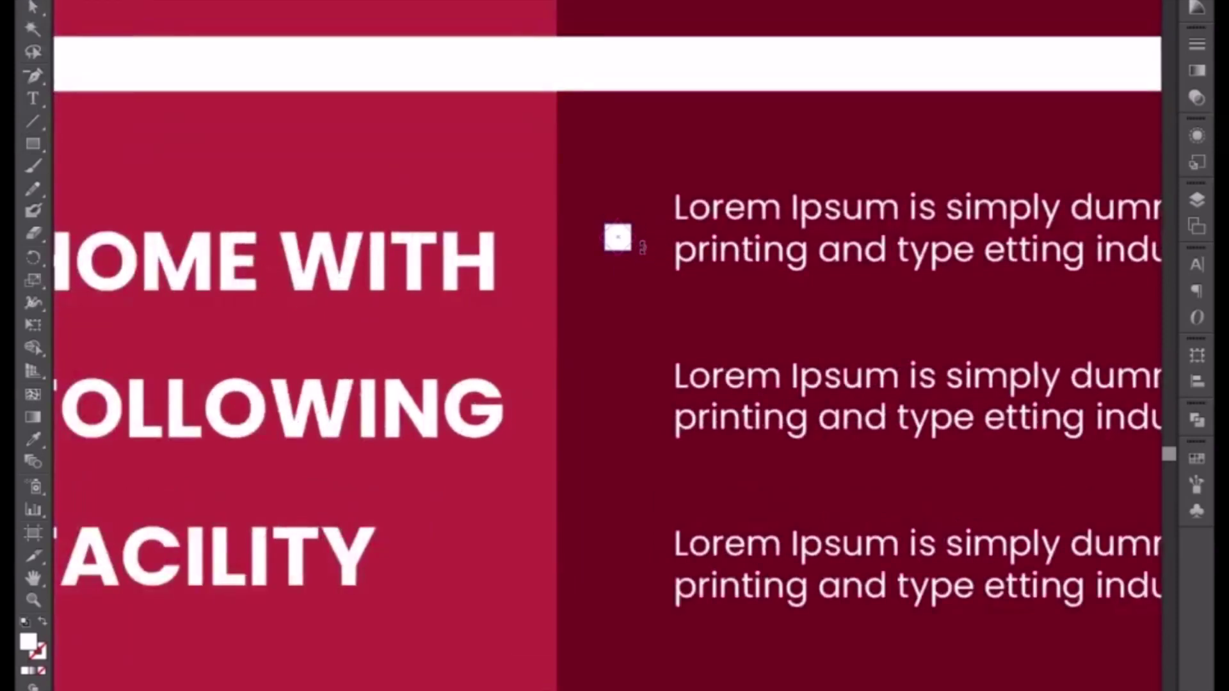
Rotate the white square into a diamond and center it beside the first Lorem Ipsum paragraph
{"action": "mouse_move", "coordinate": [643, 237]}
{"action": "left_mouse_down"}
{"action": "mouse_move", "coordinate": [645, 272]}
{"action": "mouse_move", "coordinate": [646, 237]}
{"action": "left_mouse_up"}
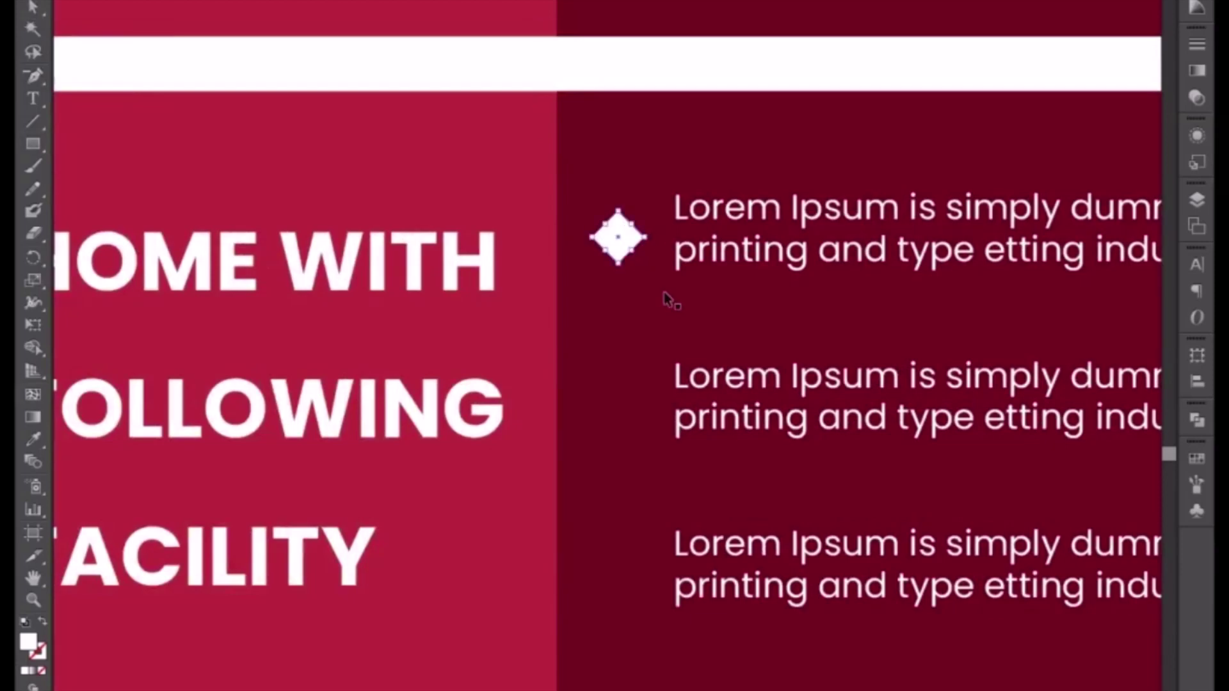
{"action": "key", "text": "Up"}
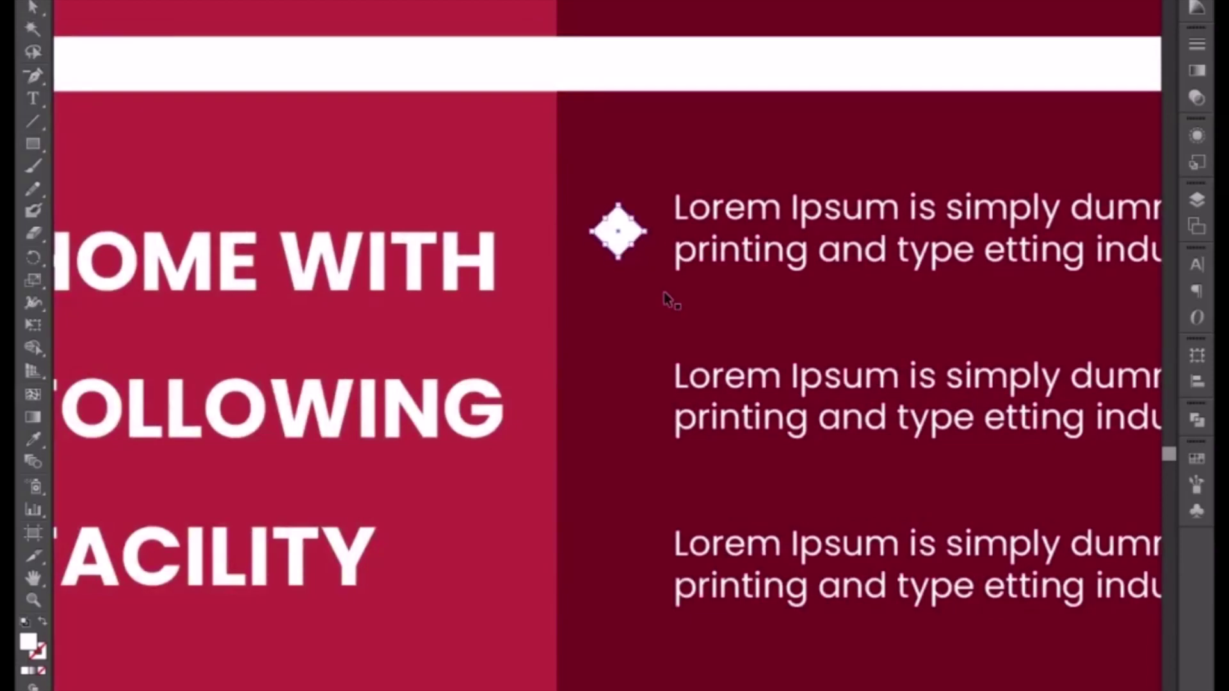
{"action": "key", "text": "Right"}
{"action": "key", "text": "Right"}
{"action": "key", "text": "Right"}
{"action": "key", "text": "Right"}
{"action": "key", "text": "Left"}
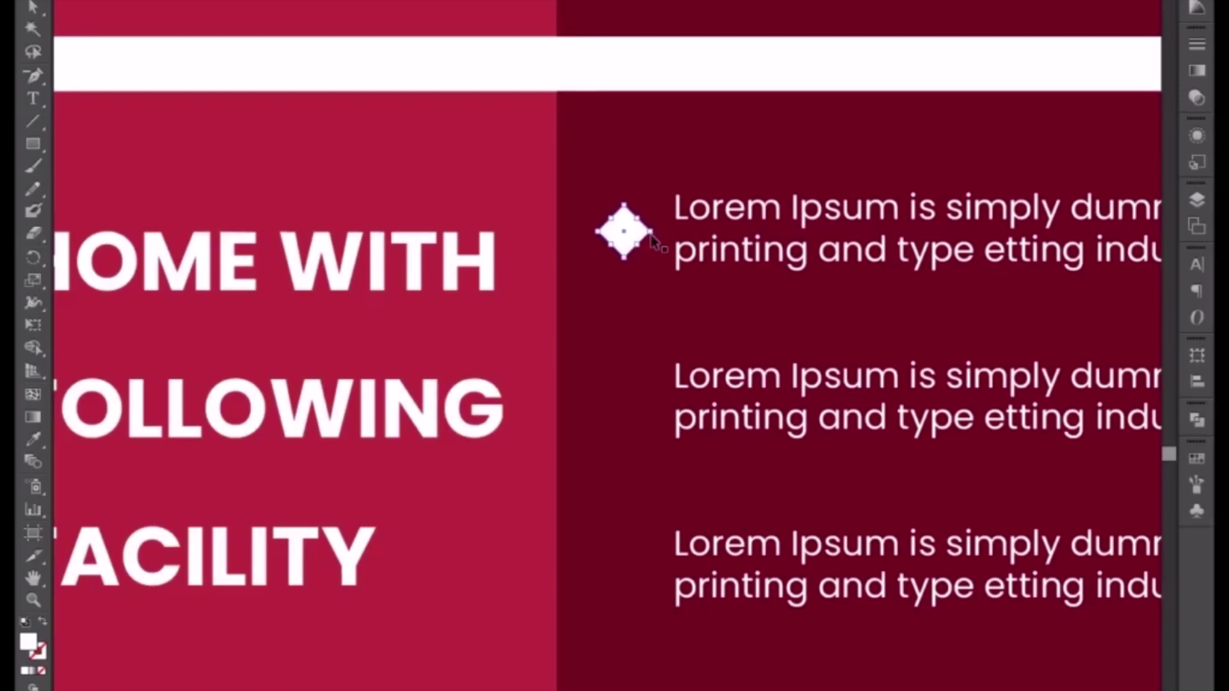
Duplicate the white diamond beside the second and third paragraphs and select the Lorem Ipsum text to fine-tune its spacing
{"action": "left_click_drag", "start_coordinate": [626, 240], "coordinate": [658, 410]}
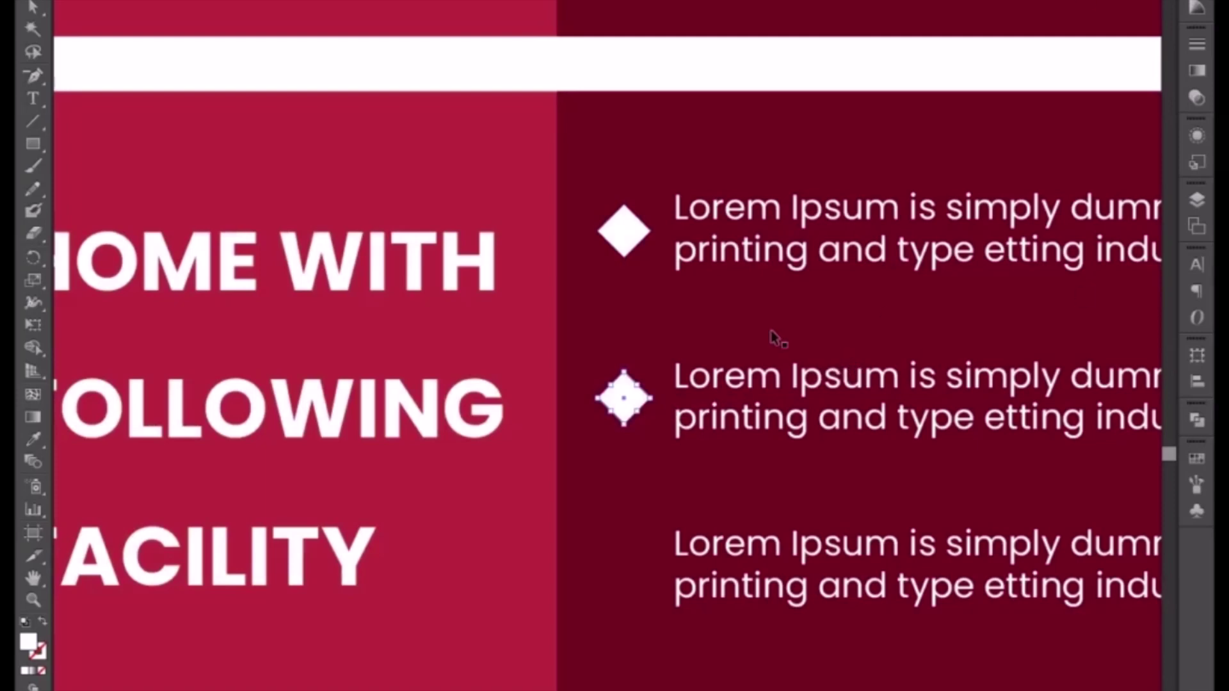
{"action": "left_click_drag", "start_coordinate": [613, 396], "coordinate": [660, 576]}
{"action": "key", "text": "ctrl+minus"}
{"action": "key", "text": "ctrl+minus"}
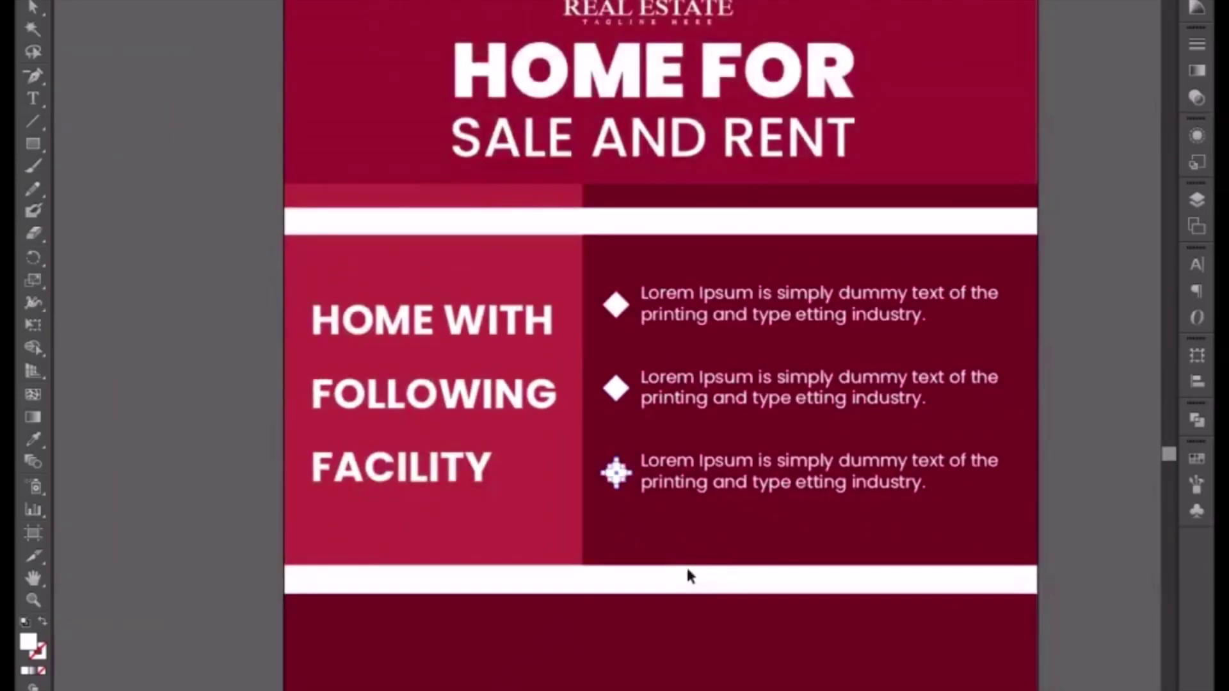
{"action": "left_click", "coordinate": [666, 397]}
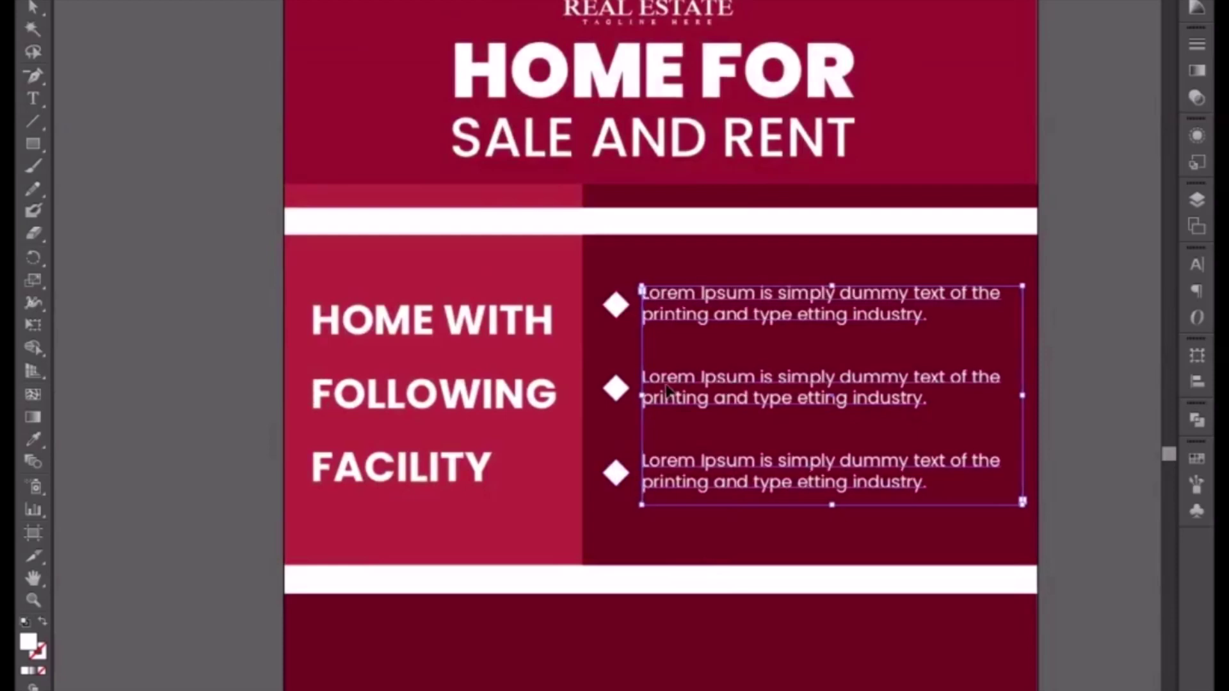
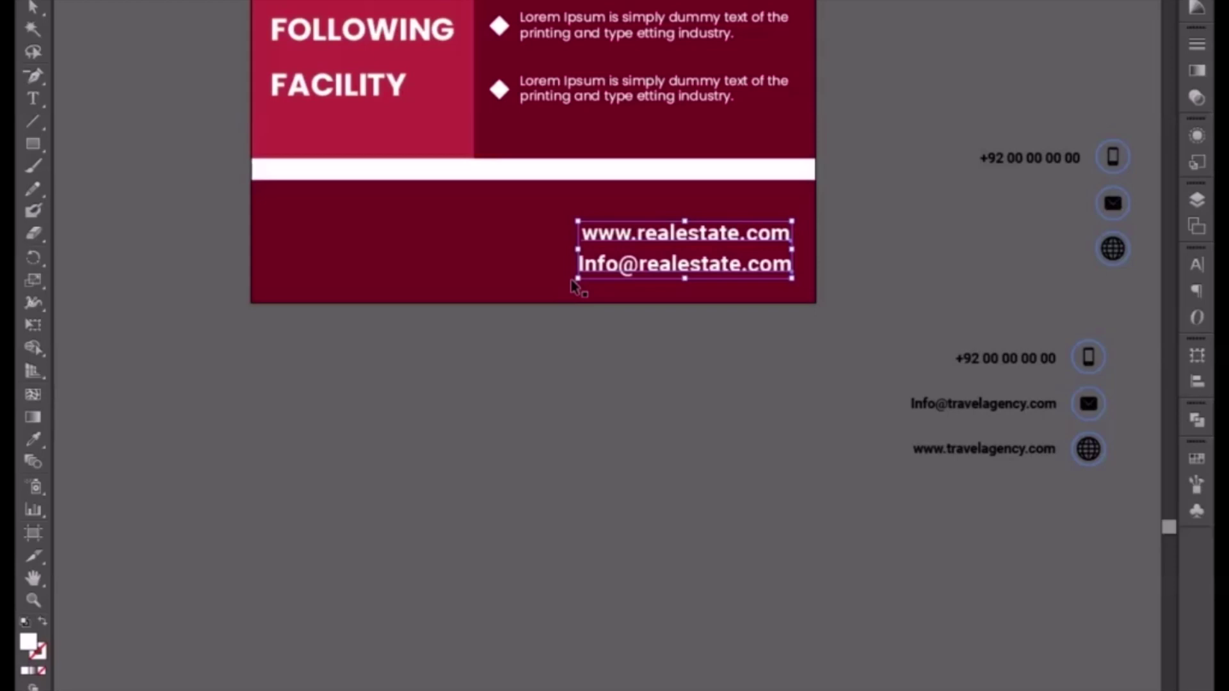
Nudge the website and e-mail lines up and left on the bottom panel and change their font style from bold to regular
{"action": "key", "text": "Up"}
{"action": "key", "text": "Up"}
{"action": "key", "text": "Left"}
{"action": "key", "text": "Left"}
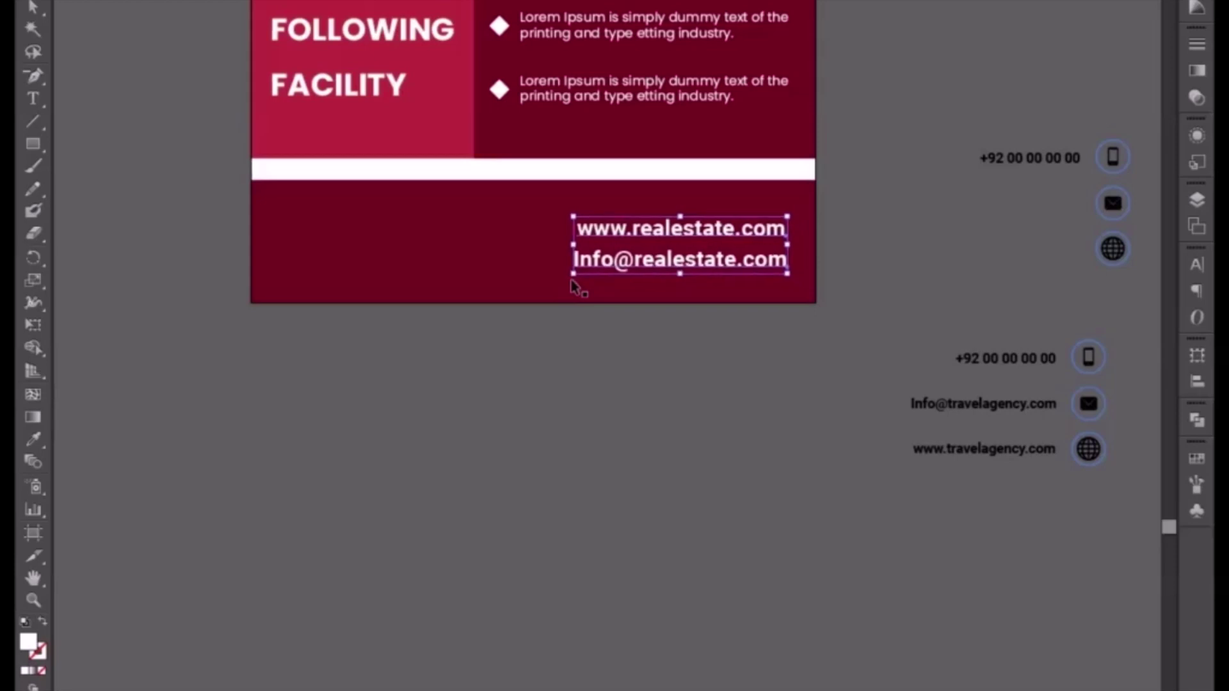
{"action": "left_click", "coordinate": [833, 0]}
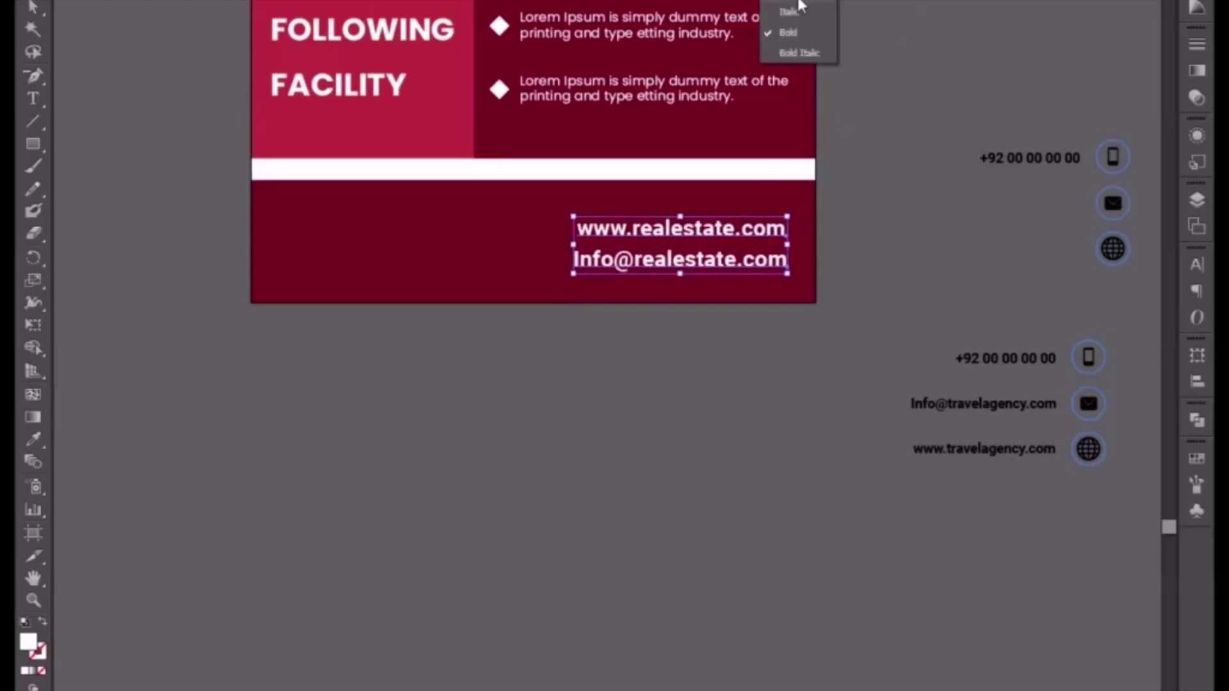
{"action": "left_click", "coordinate": [799, 2]}
{"action": "left_click", "coordinate": [774, 344]}
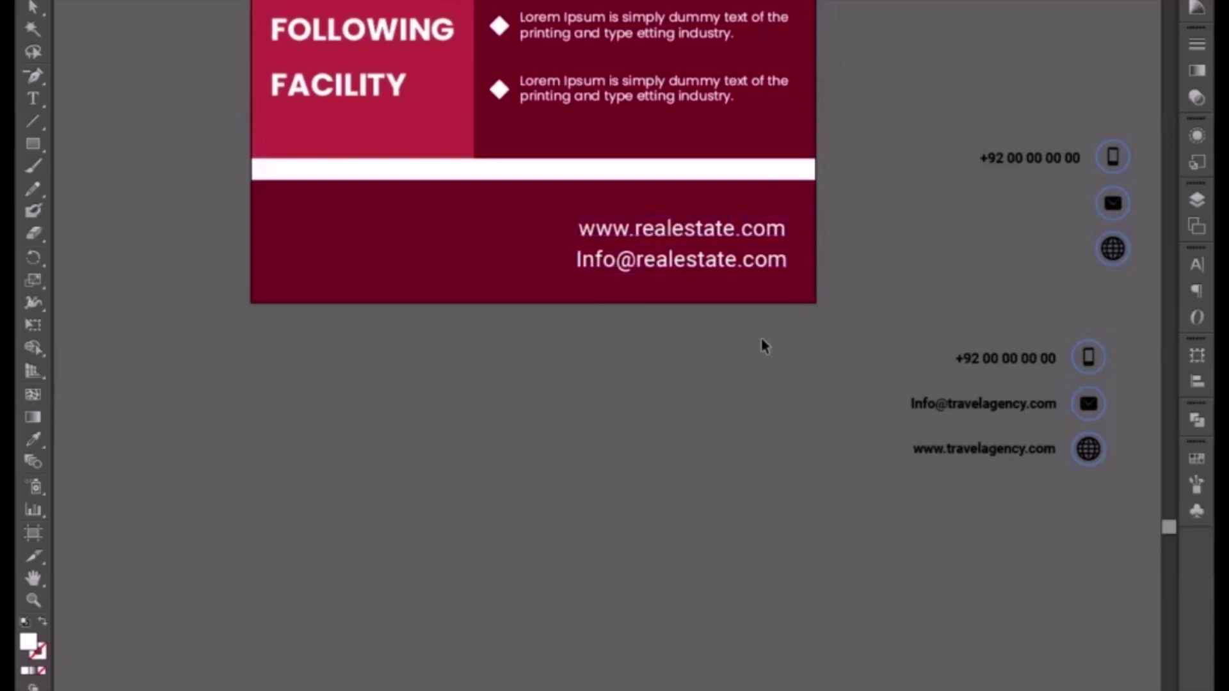
Move the e-mail line slightly down, scale both contact lines down together and nudge them up on the bottom panel
{"action": "left_click", "coordinate": [697, 231]}
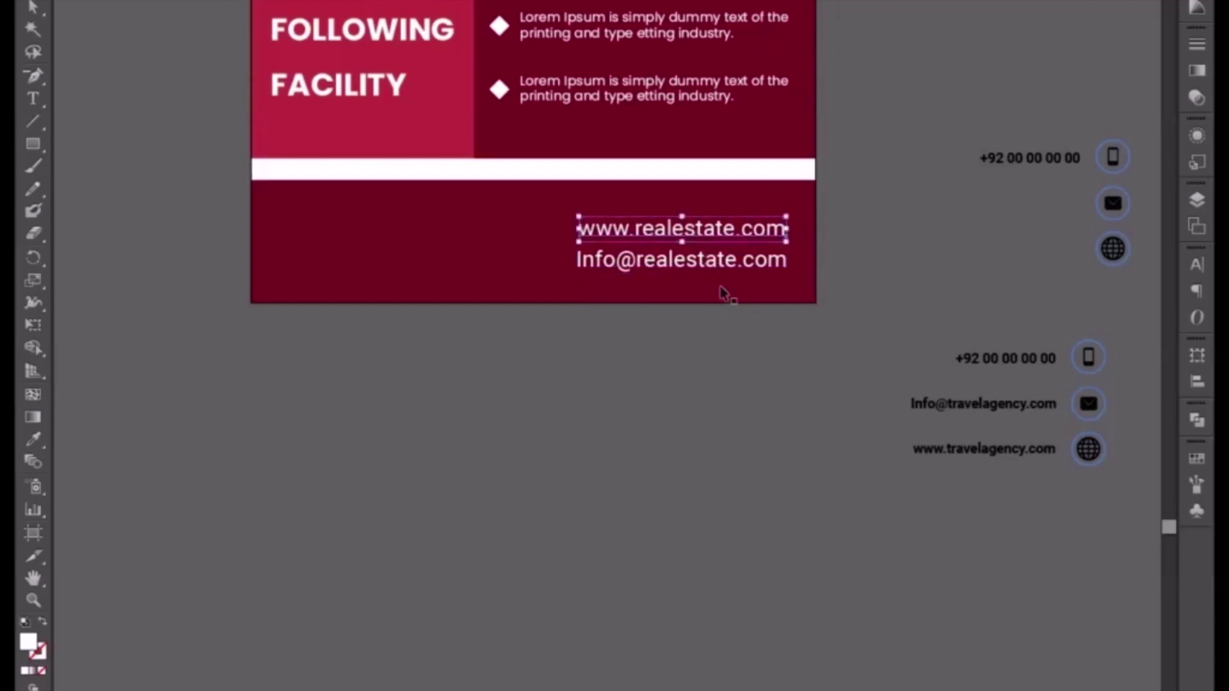
{"action": "left_click", "coordinate": [667, 266]}
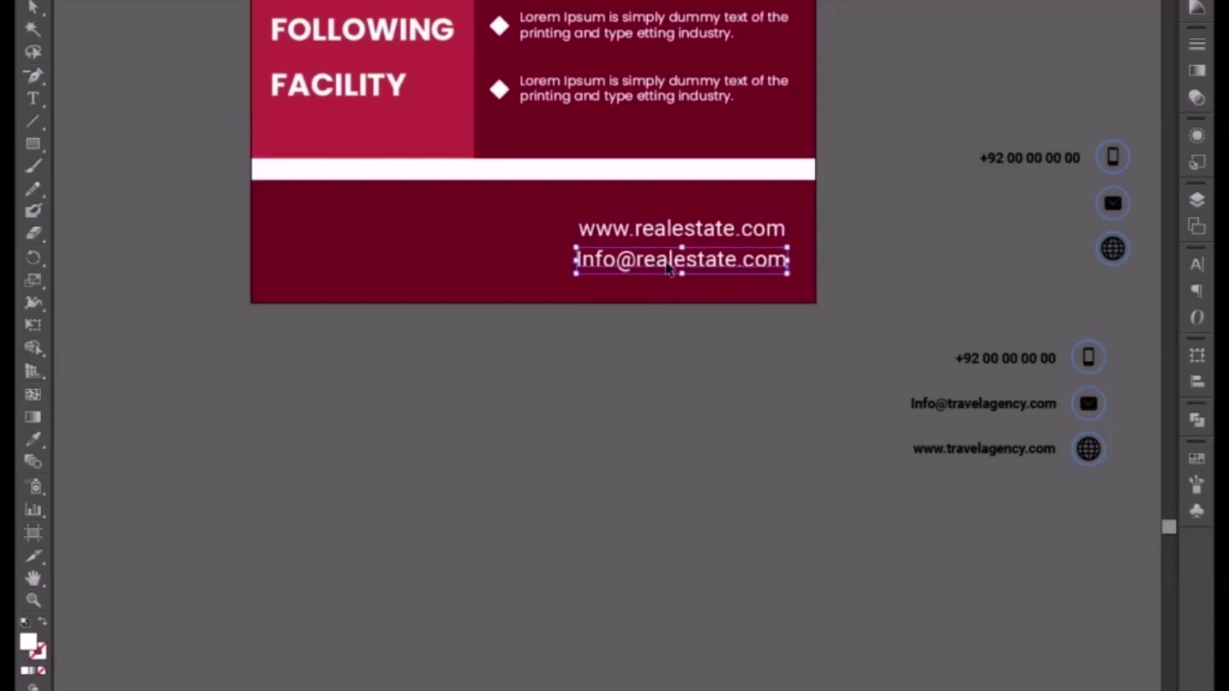
{"action": "left_click", "coordinate": [666, 239], "text": "shift"}
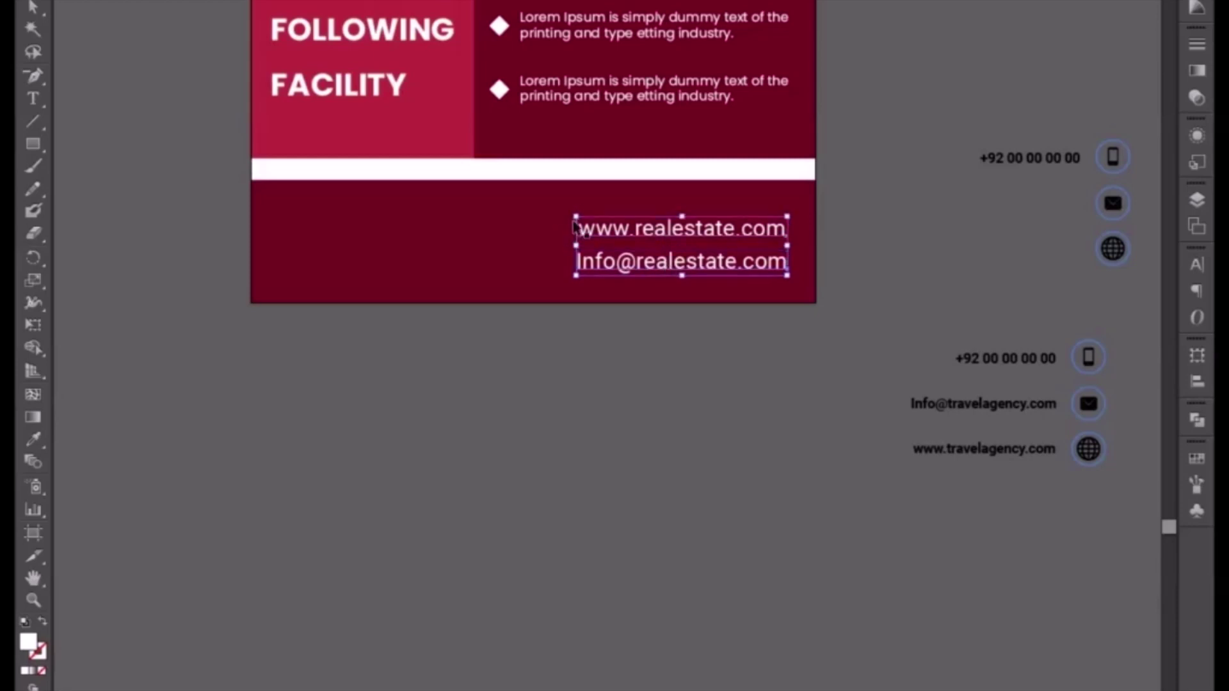
{"action": "left_click_drag", "start_coordinate": [575, 217], "coordinate": [581, 226]}
{"action": "key", "text": "Up"}
{"action": "key", "text": "Up"}
{"action": "key", "text": "Up"}
{"action": "key", "text": "Up"}
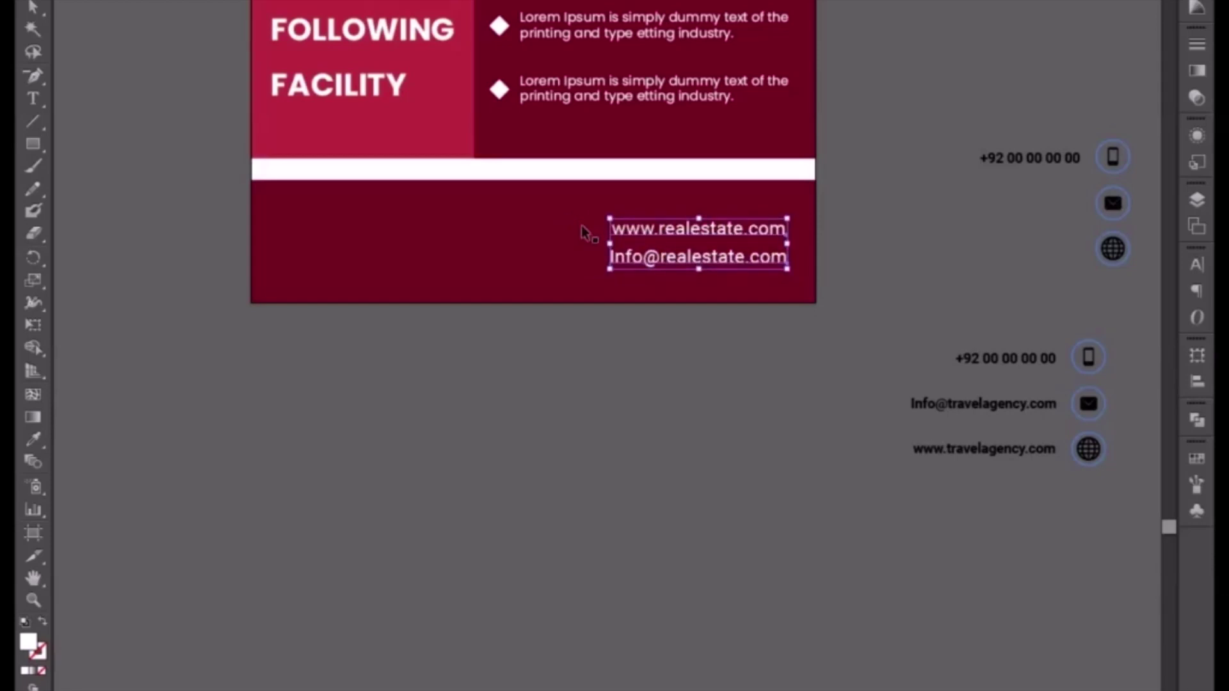
Place the phone number line on the empty left half of the bottom panel and match its text style to the website and e-mail lines
{"action": "left_click", "coordinate": [824, 410]}
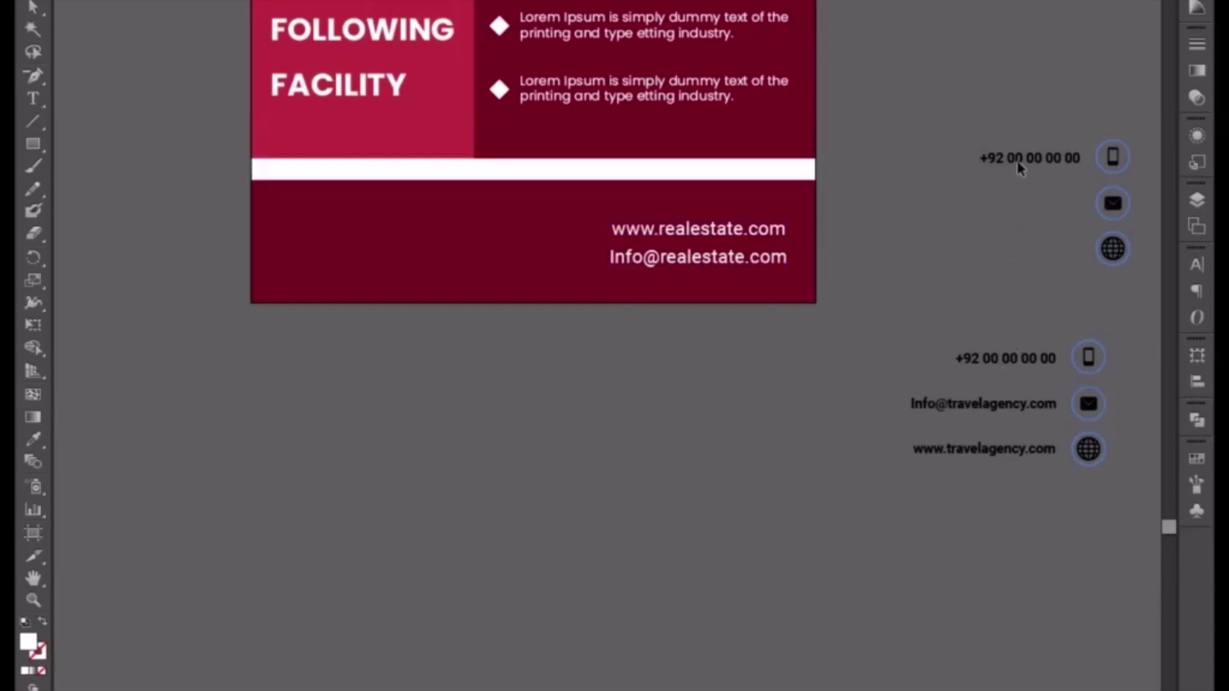
{"action": "left_click_drag", "start_coordinate": [1024, 160], "coordinate": [400, 249]}
{"action": "left_click", "coordinate": [34, 439]}
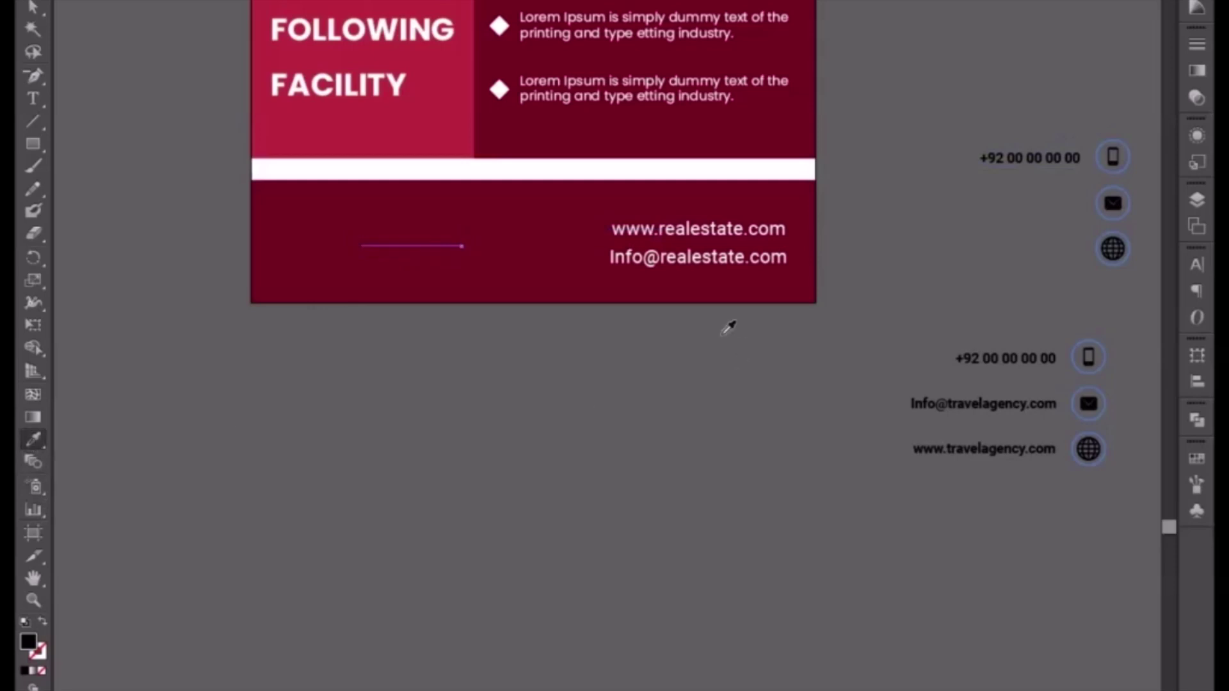
{"action": "left_click", "coordinate": [698, 247]}
{"action": "key", "text": "v"}
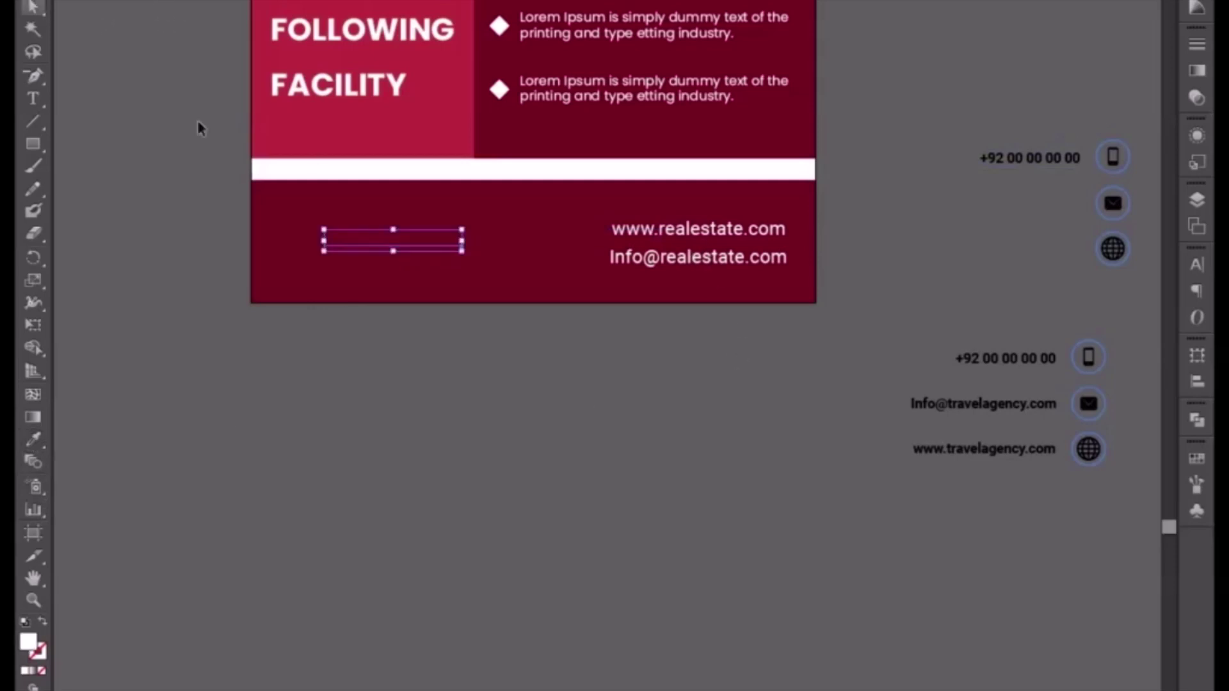
Bring the phone number line to the front of the bottom panel
{"action": "right_click", "coordinate": [426, 246]}
{"action": "mouse_move", "coordinate": [499, 427]}
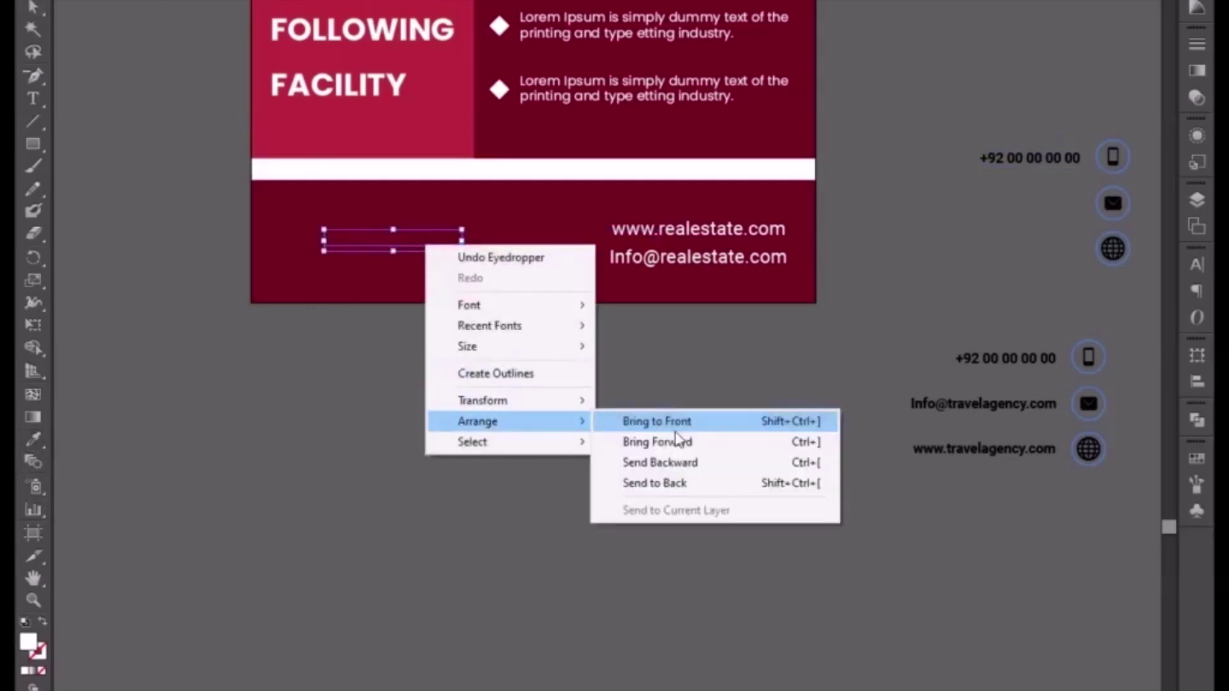
{"action": "left_click", "coordinate": [682, 422]}
Insert "call now :" before the phone number on the bottom panel
{"action": "key", "text": "t"}
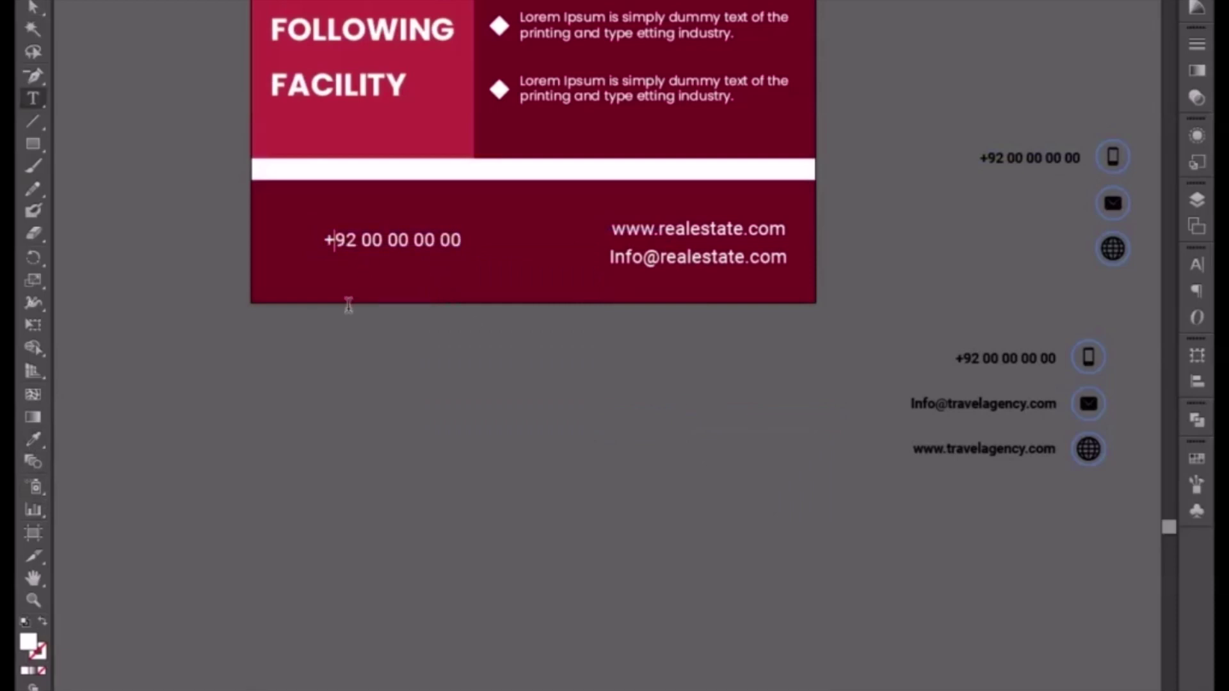
{"action": "type", "text": "call b"}
{"action": "key", "text": "BackSpace"}
{"action": "type", "text": "now"}
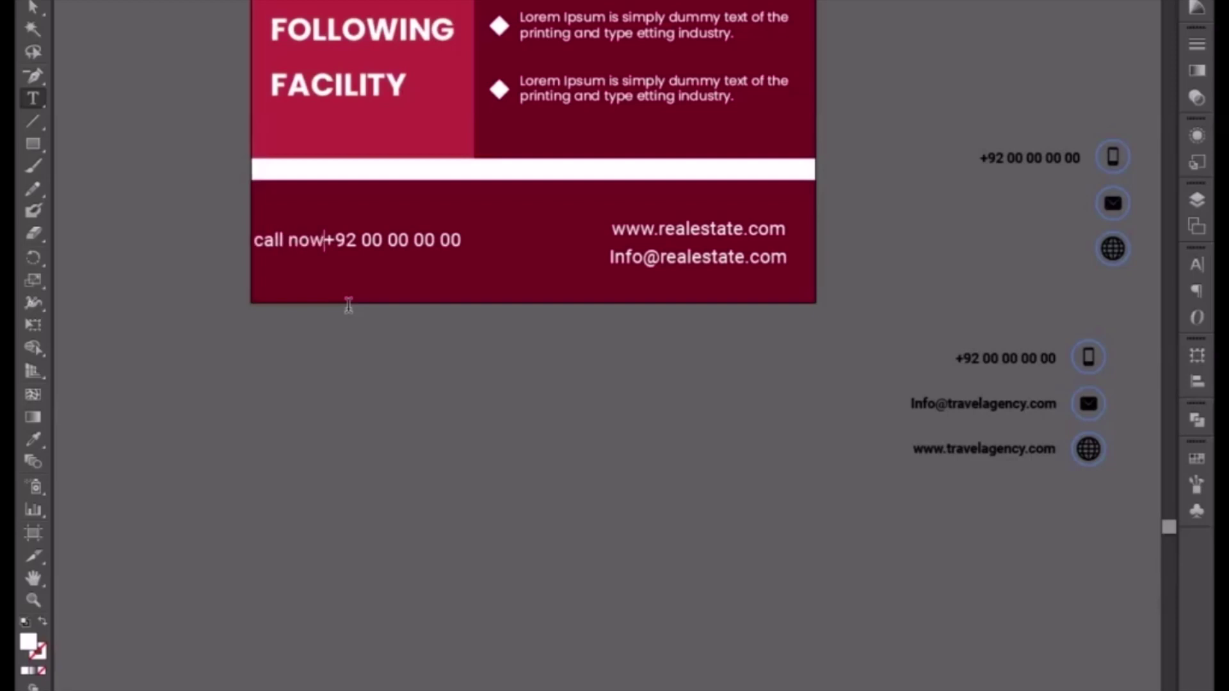
{"action": "type", "text": " :"}
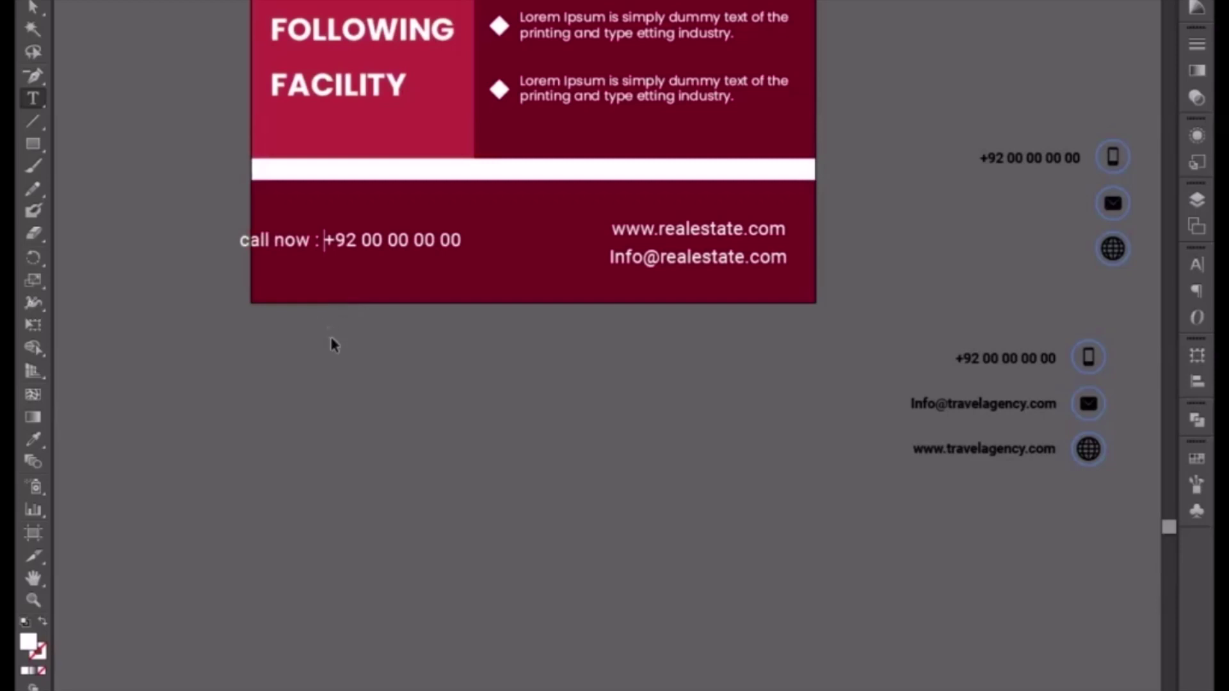
Set the whole call-now line to Roboto Bold in all caps
{"action": "key", "text": "ctrl+a"}
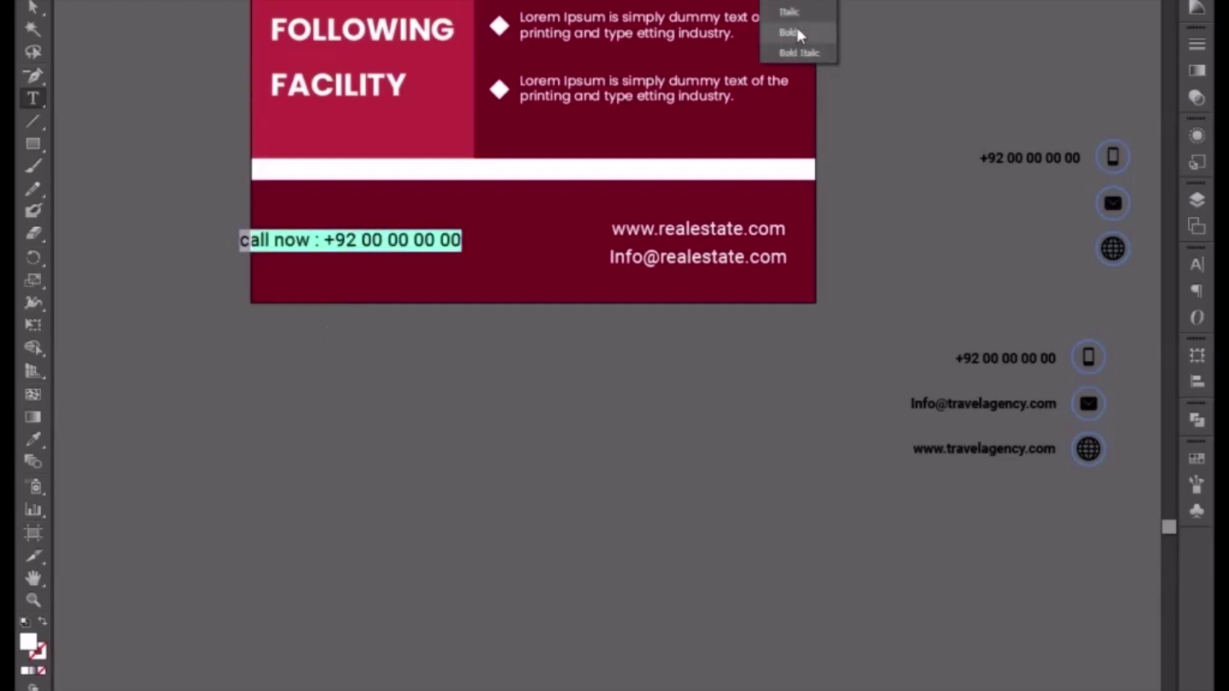
{"action": "left_click", "coordinate": [798, 30]}
{"action": "left_click", "coordinate": [1197, 265]}
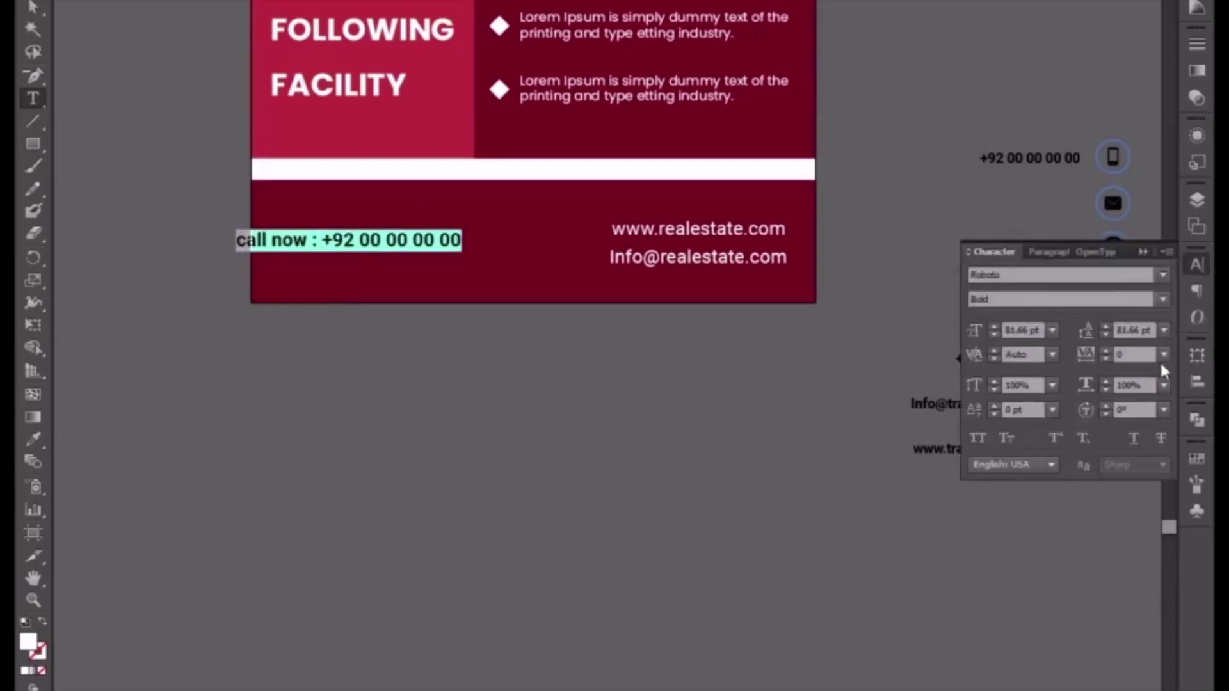
{"action": "left_click", "coordinate": [978, 435]}
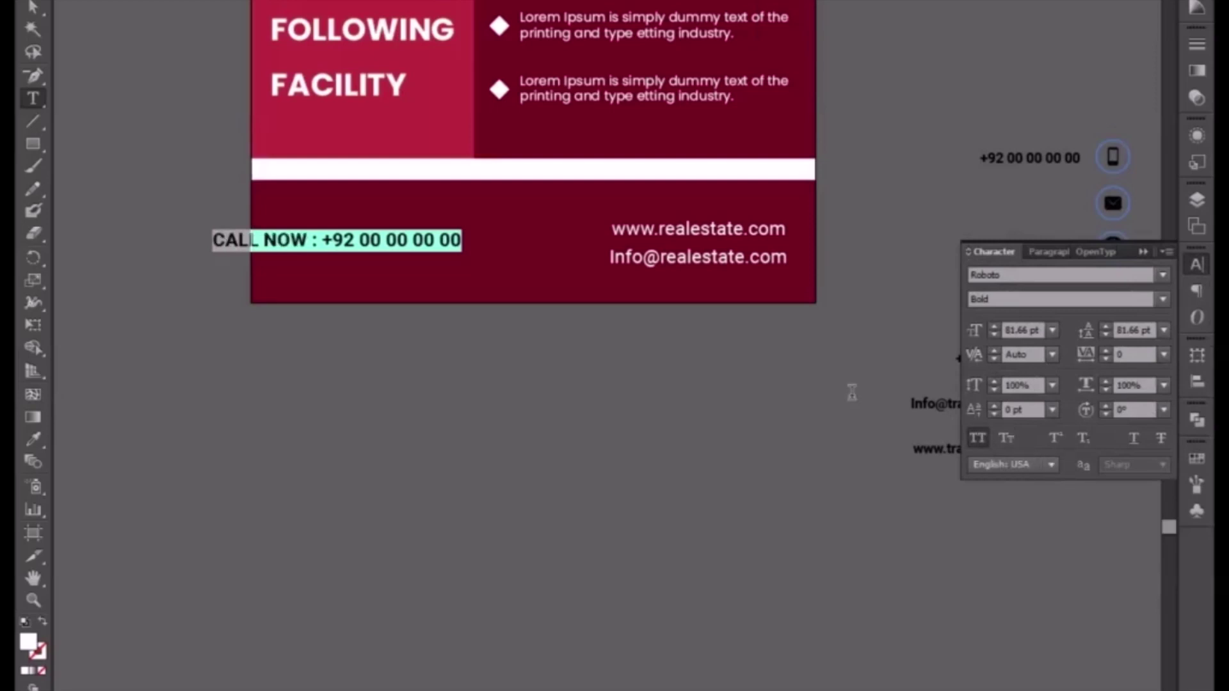
Move the call-now line fully inside the bottom panel and scale it up to about 99 pt
{"action": "left_click", "coordinate": [32, 6]}
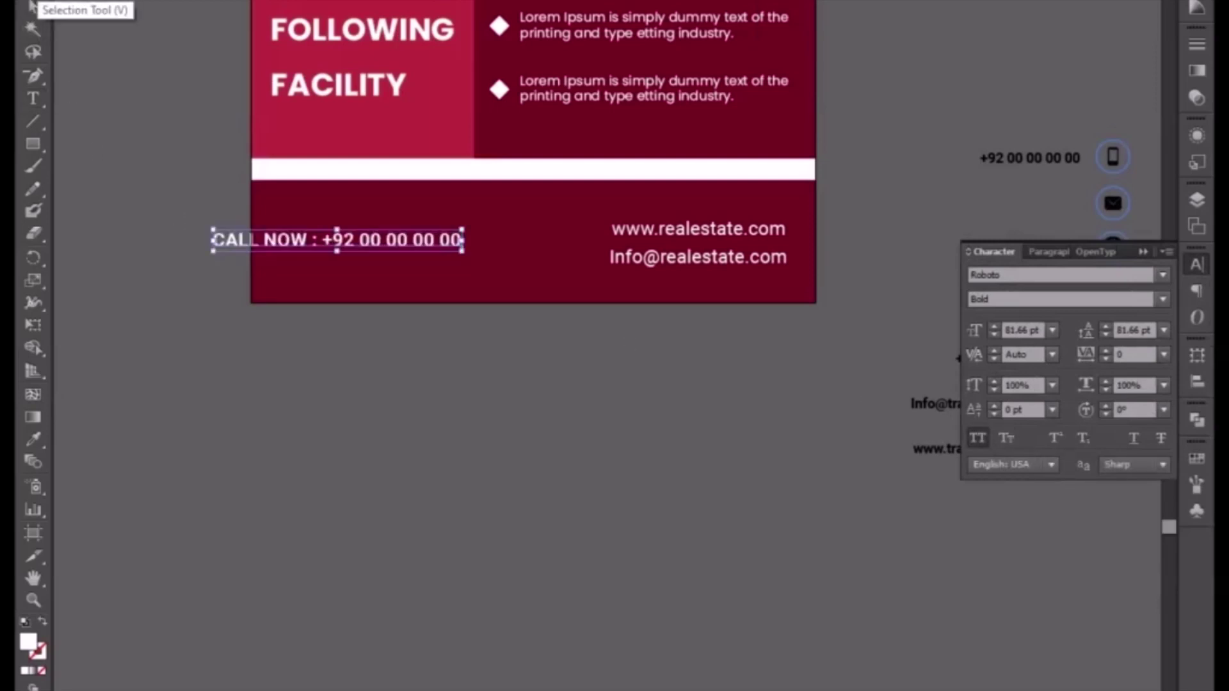
{"action": "left_click_drag", "start_coordinate": [283, 238], "coordinate": [341, 243]}
{"action": "key", "text": "shift+Down"}
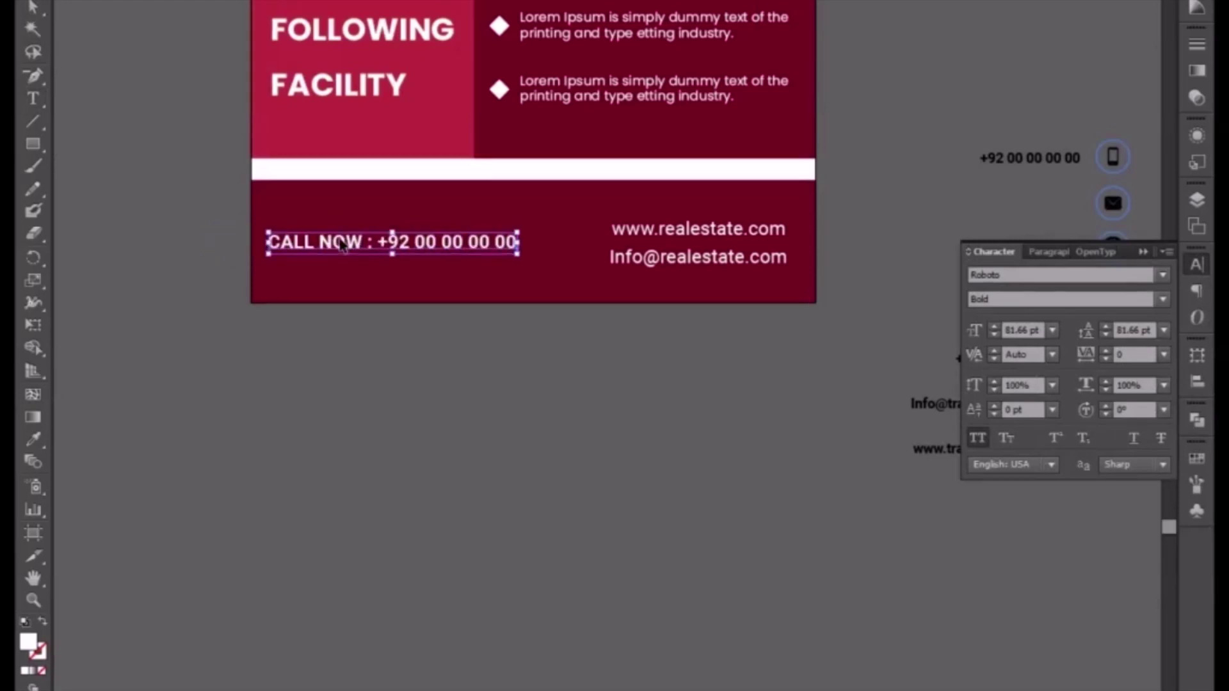
{"action": "left_click_drag", "start_coordinate": [518, 254], "coordinate": [571, 295]}
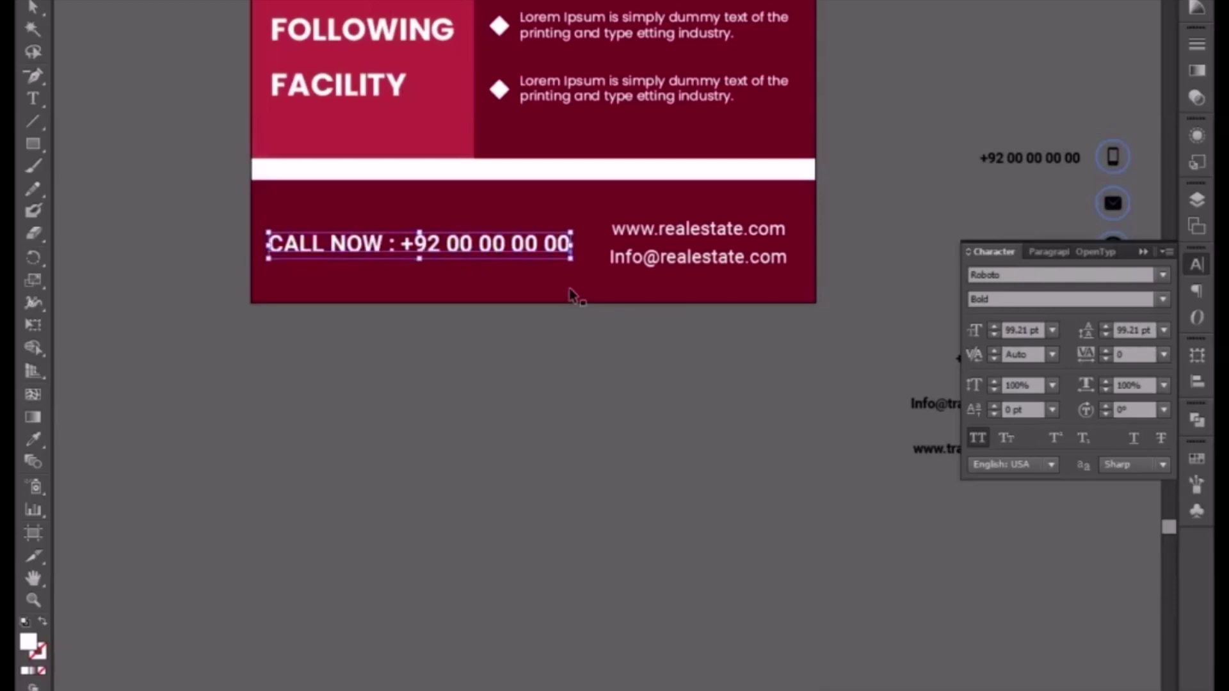
Check the contact lines against the whole banner layout and nudge the call-now line slightly right
{"action": "left_click", "coordinate": [639, 266]}
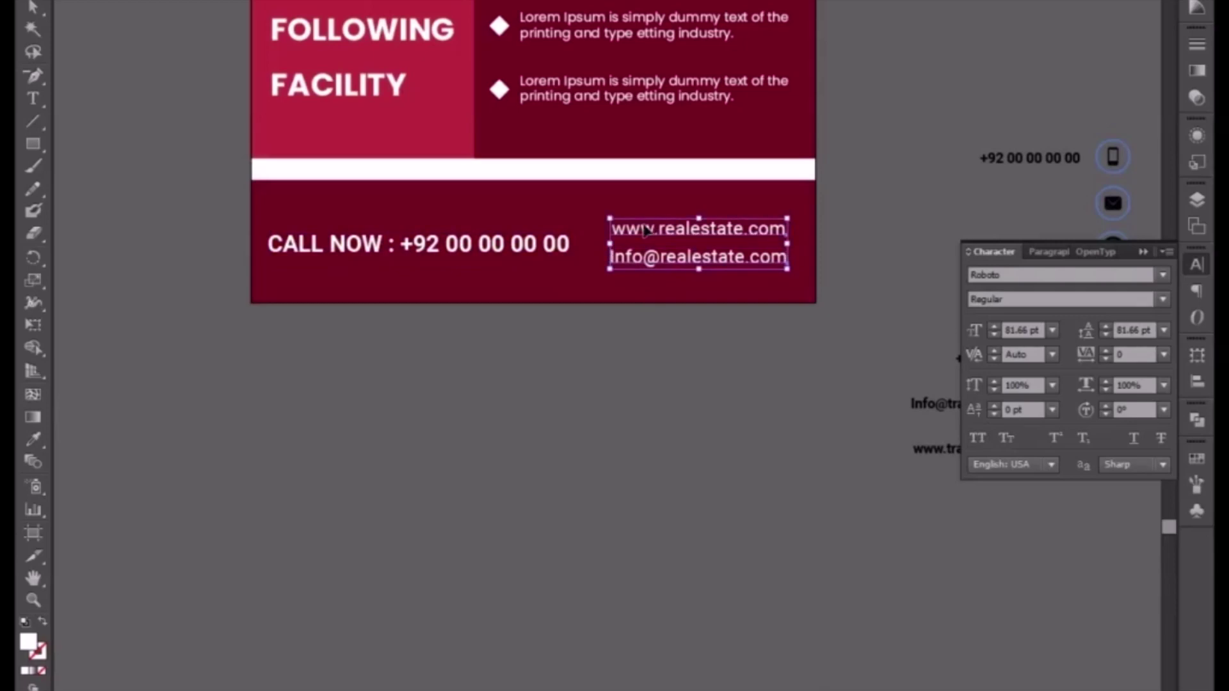
{"action": "left_click_drag", "start_coordinate": [518, 183], "coordinate": [522, 307]}
{"action": "key", "text": "ctrl+minus"}
{"action": "left_click_drag", "start_coordinate": [574, 141], "coordinate": [492, 374]}
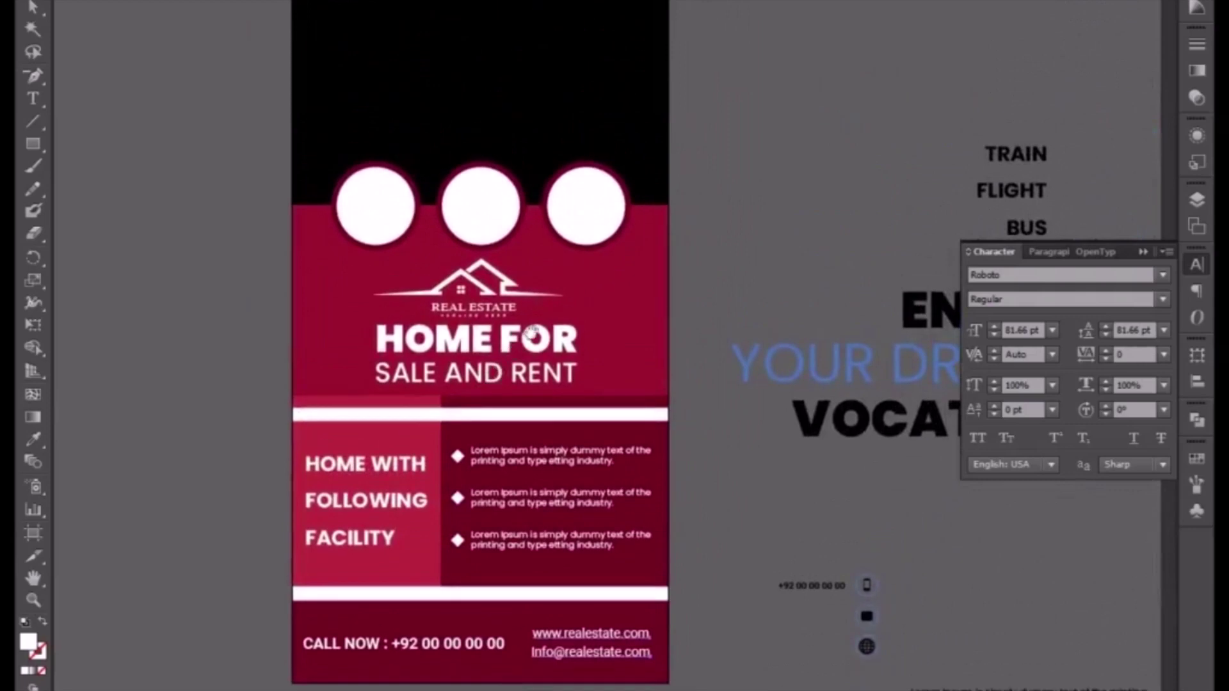
{"action": "left_click", "coordinate": [1144, 252]}
{"action": "left_click", "coordinate": [726, 478]}
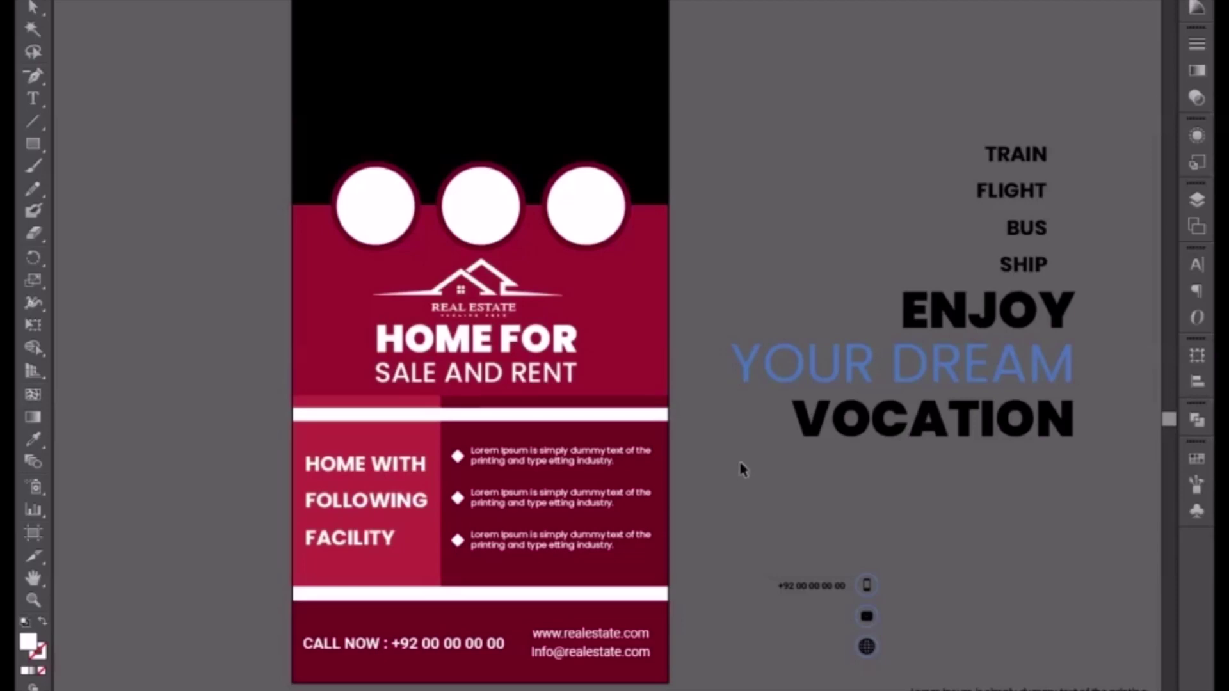
{"action": "left_click", "coordinate": [432, 647]}
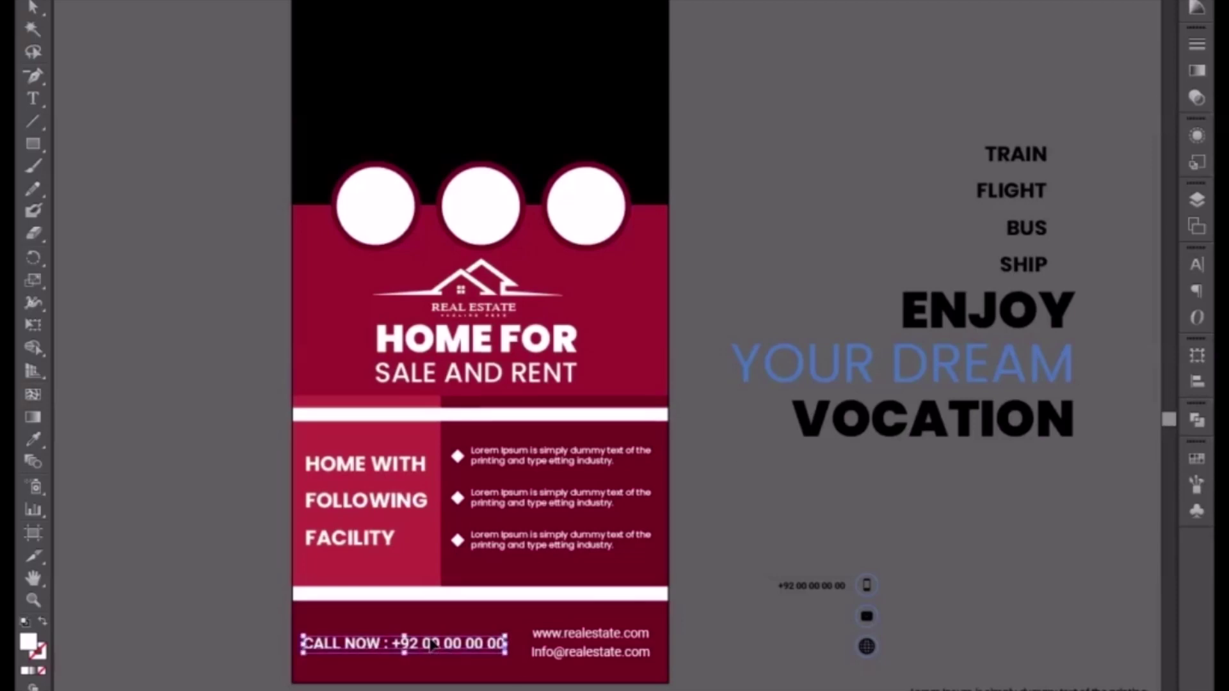
{"action": "left_click", "coordinate": [719, 627]}
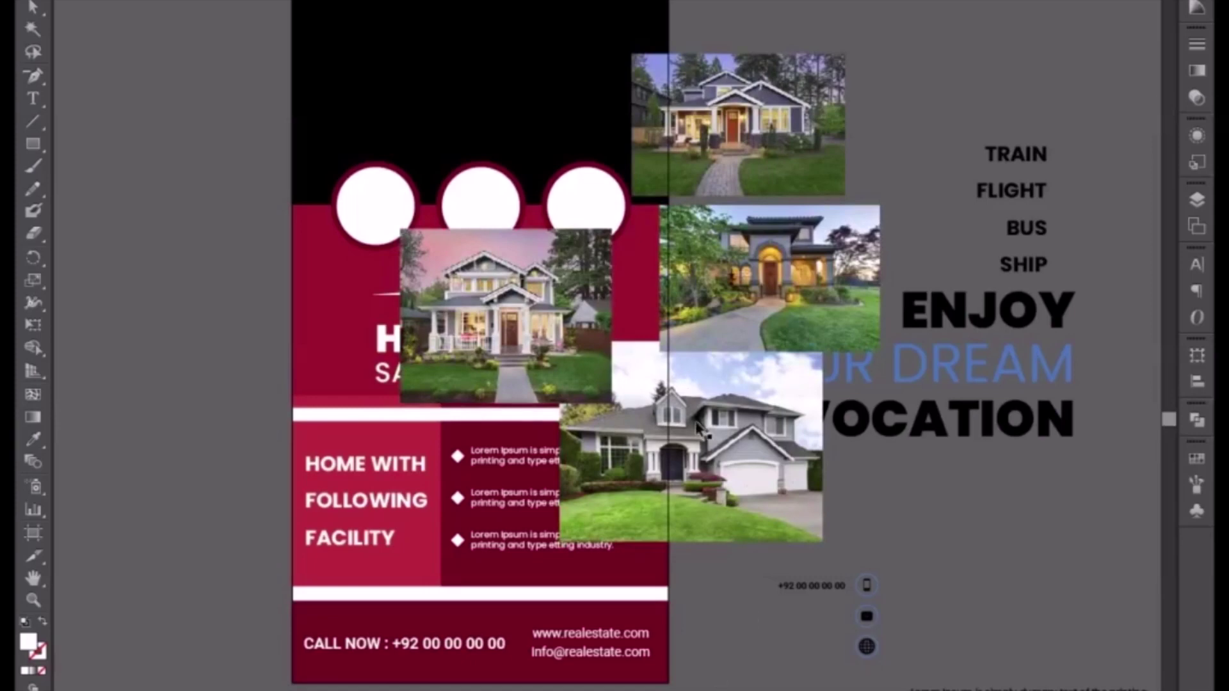
Move the gray house photo with the white garage over the black area and enlarge it to cover the banner's full width
{"action": "left_click_drag", "start_coordinate": [674, 349], "coordinate": [774, 474]}
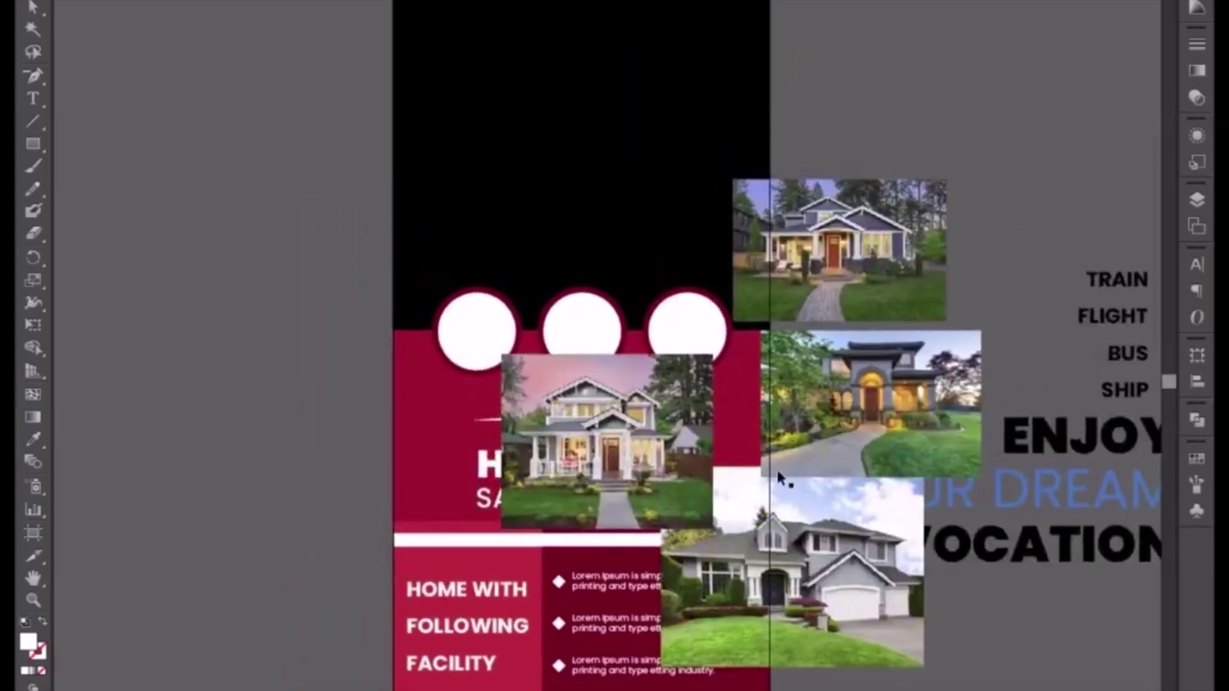
{"action": "left_click", "coordinate": [835, 245]}
{"action": "left_click_drag", "start_coordinate": [850, 269], "coordinate": [906, 374]}
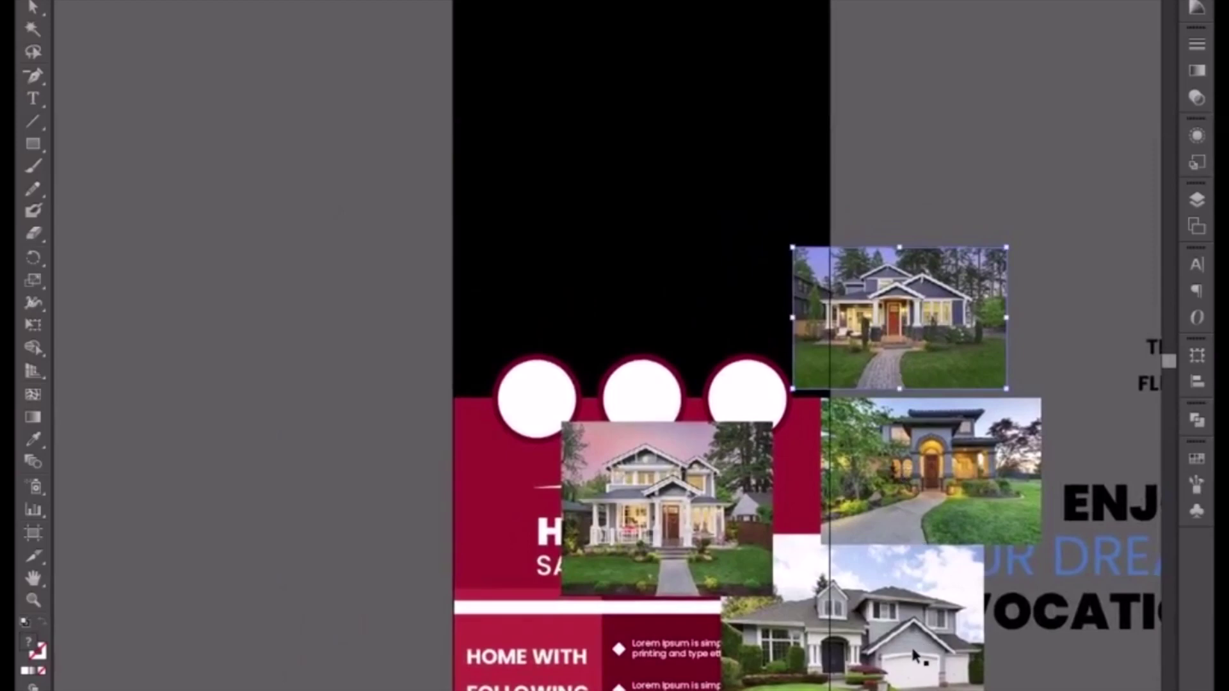
{"action": "left_click_drag", "start_coordinate": [912, 654], "coordinate": [637, 104]}
{"action": "left_click_drag", "start_coordinate": [711, 187], "coordinate": [971, 386]}
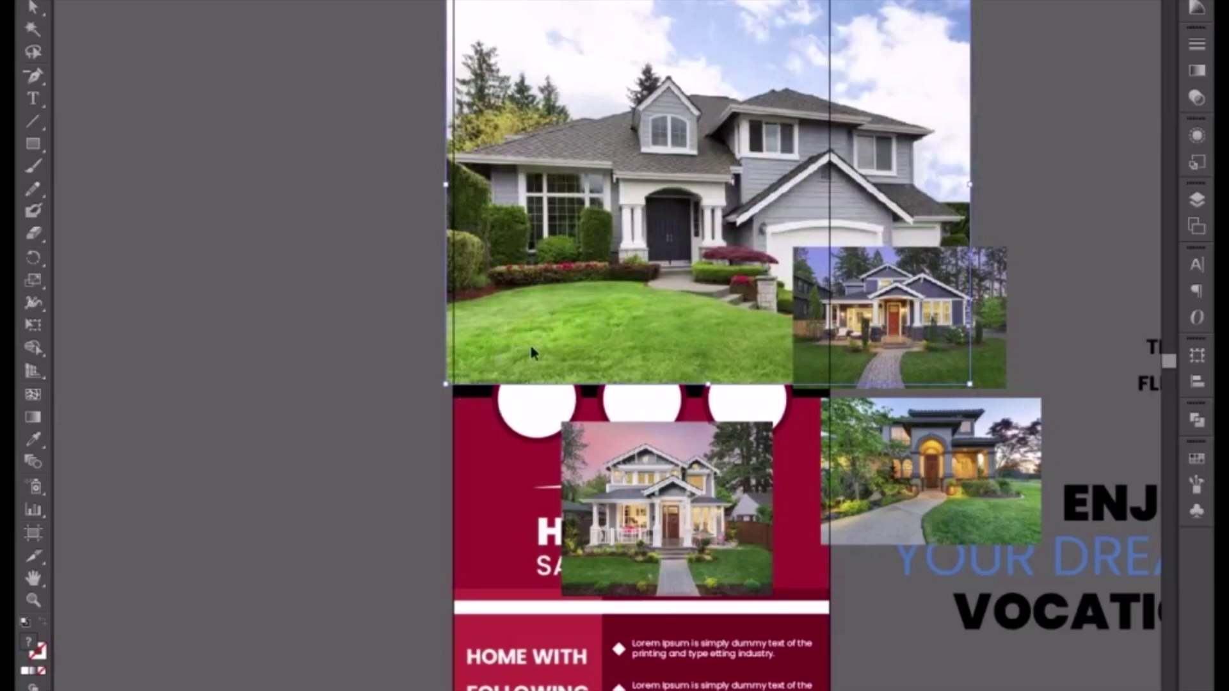
{"action": "left_click_drag", "start_coordinate": [527, 349], "coordinate": [475, 339]}
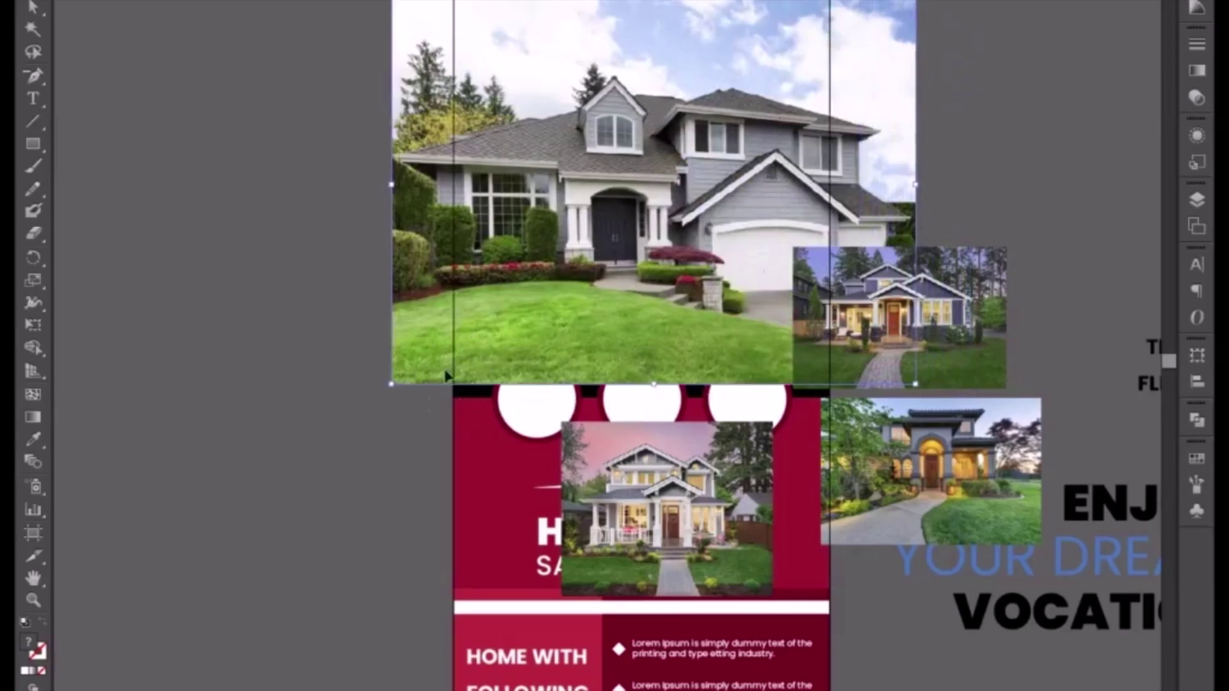
{"action": "left_click_drag", "start_coordinate": [389, 387], "coordinate": [361, 407]}
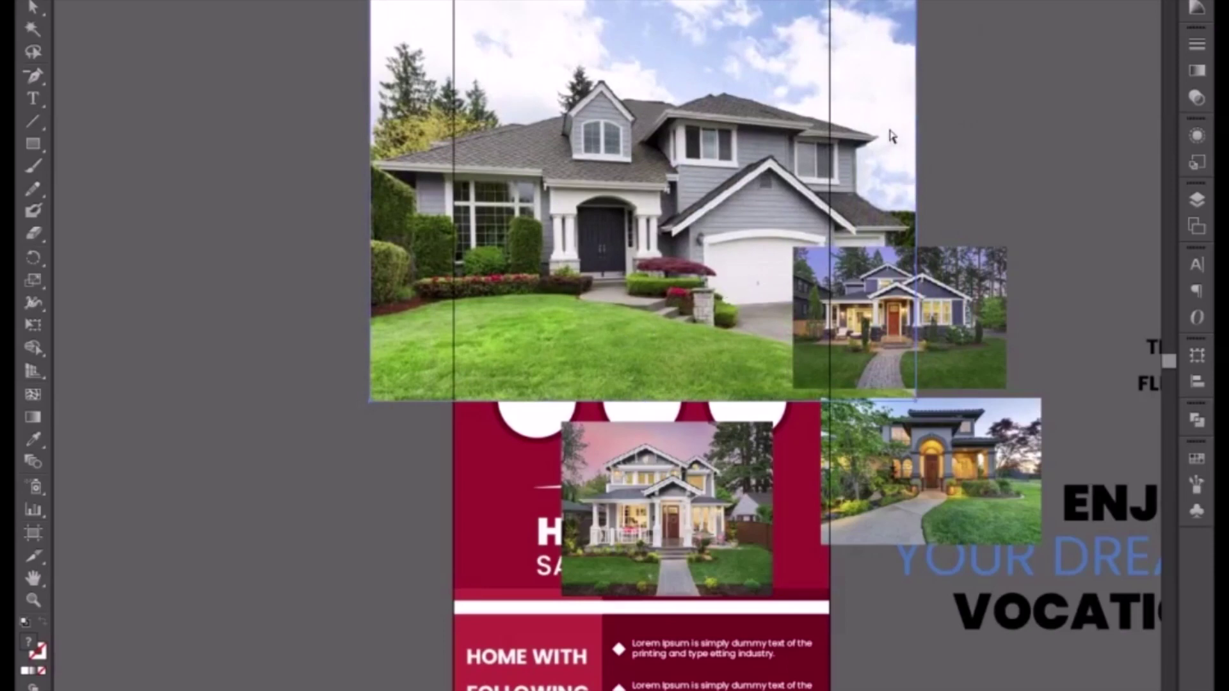
Paste the large house photo behind the black rectangle and clip it to that rectangle with a clipping mask
{"action": "key", "text": "ctrl+x"}
{"action": "left_click", "coordinate": [714, 142]}
{"action": "key", "text": "ctrl+b"}
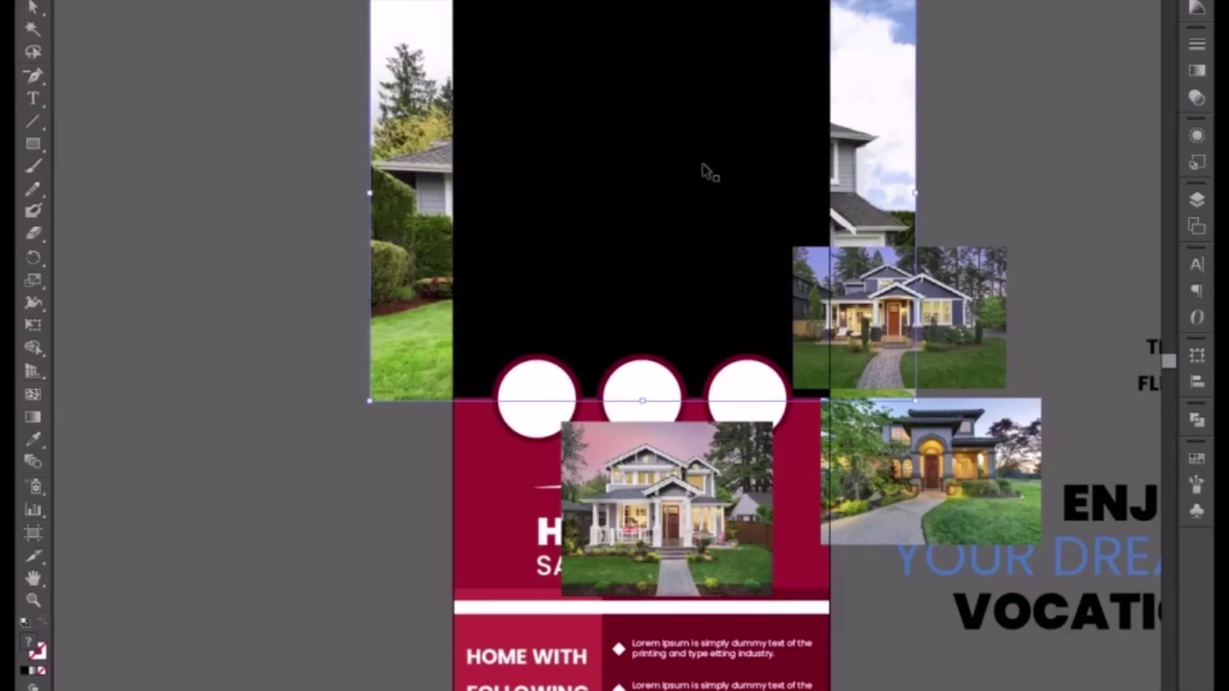
{"action": "right_click", "coordinate": [702, 164]}
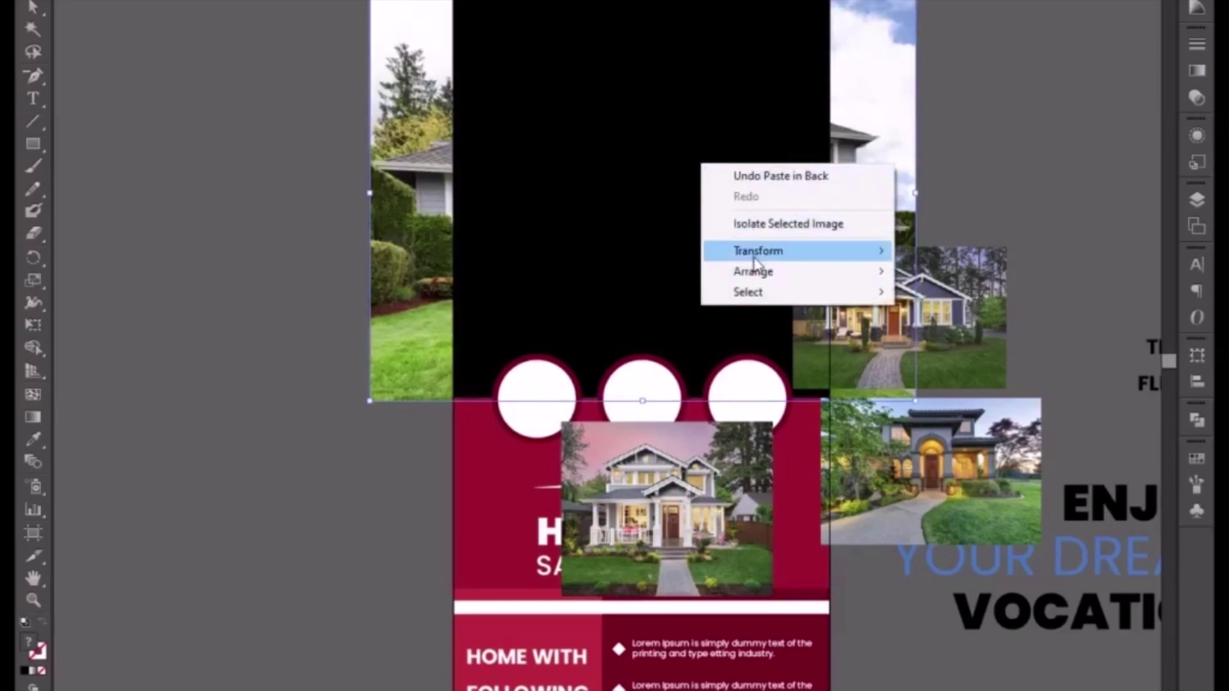
{"action": "left_click", "coordinate": [966, 121]}
{"action": "left_click_drag", "start_coordinate": [960, 104], "coordinate": [774, 87]}
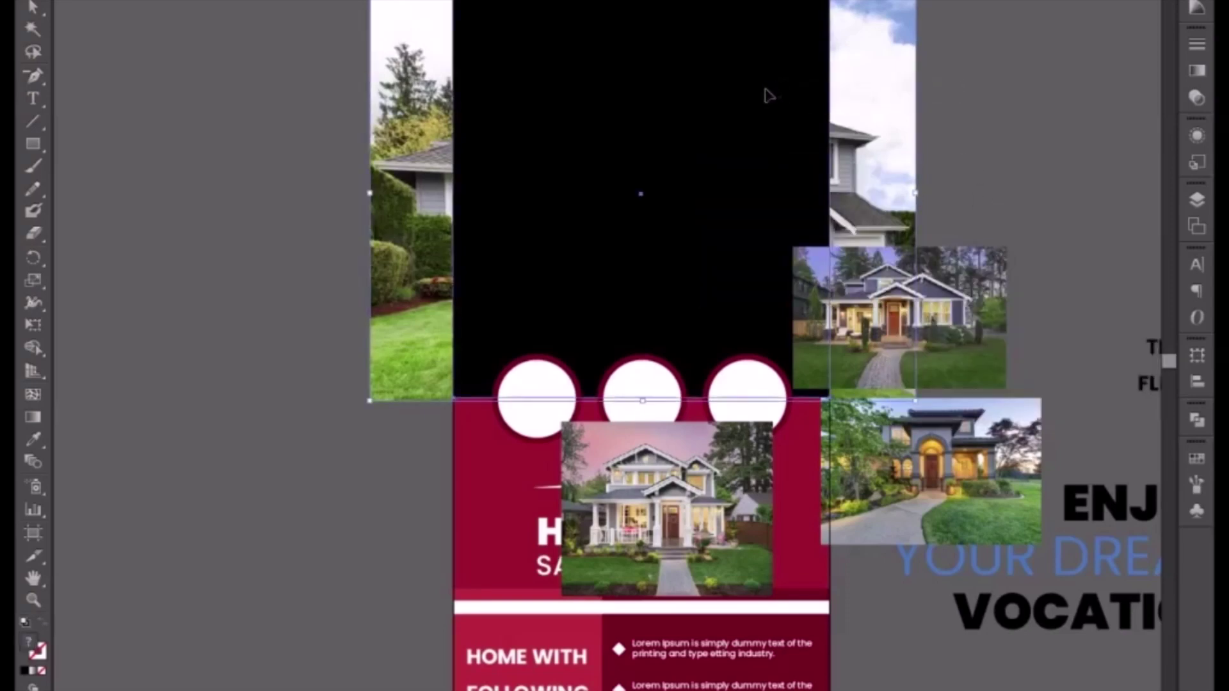
{"action": "right_click", "coordinate": [768, 95]}
{"action": "left_click", "coordinate": [801, 198]}
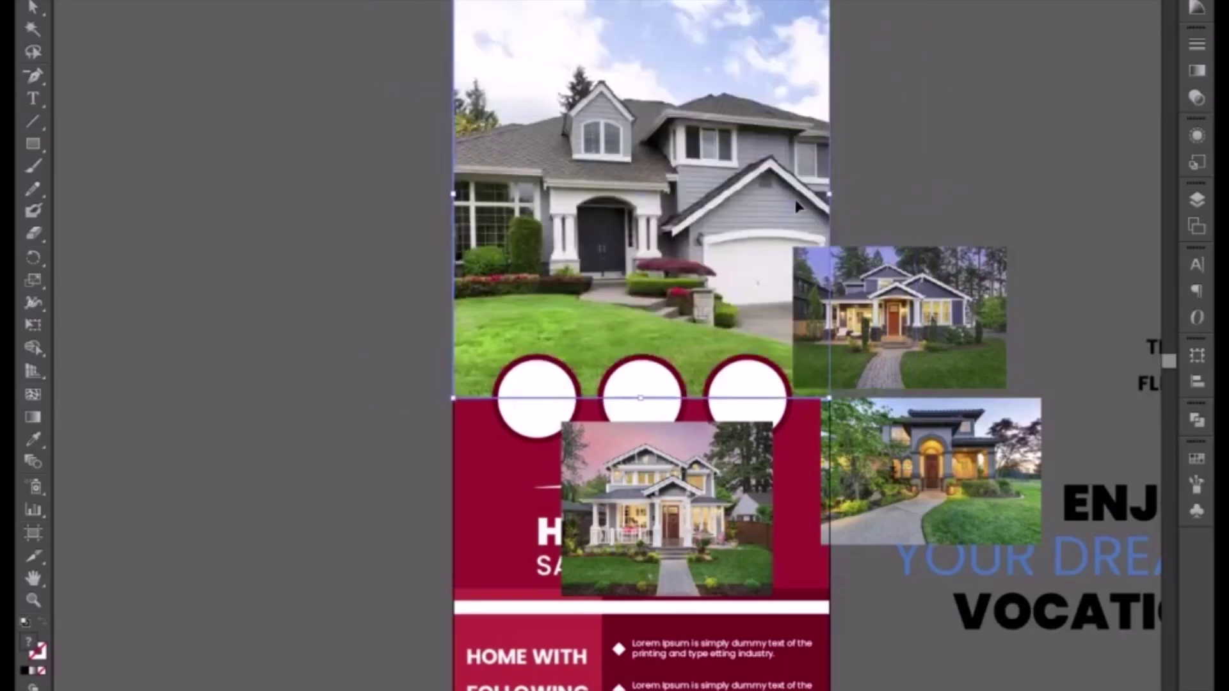
Move the blue house photo with the red door over the first white circle and scale it down to just cover the circle
{"action": "left_click", "coordinate": [964, 315]}
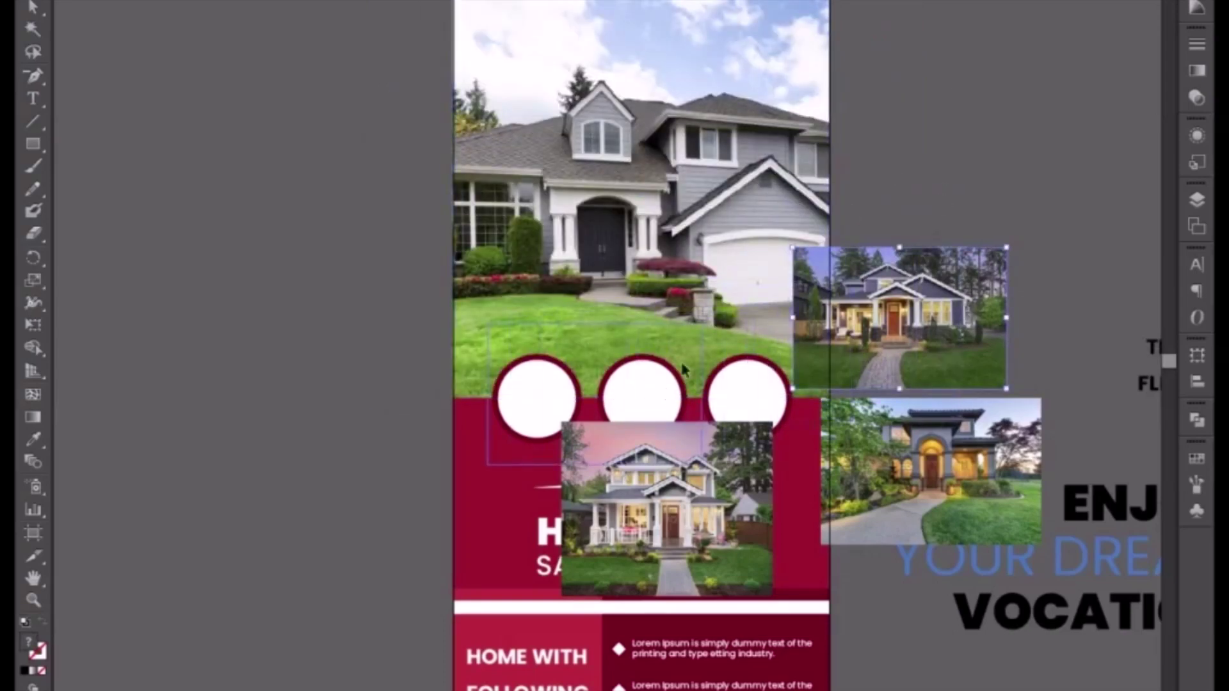
{"action": "left_click_drag", "start_coordinate": [963, 315], "coordinate": [657, 391]}
{"action": "left_click_drag", "start_coordinate": [702, 323], "coordinate": [638, 365]}
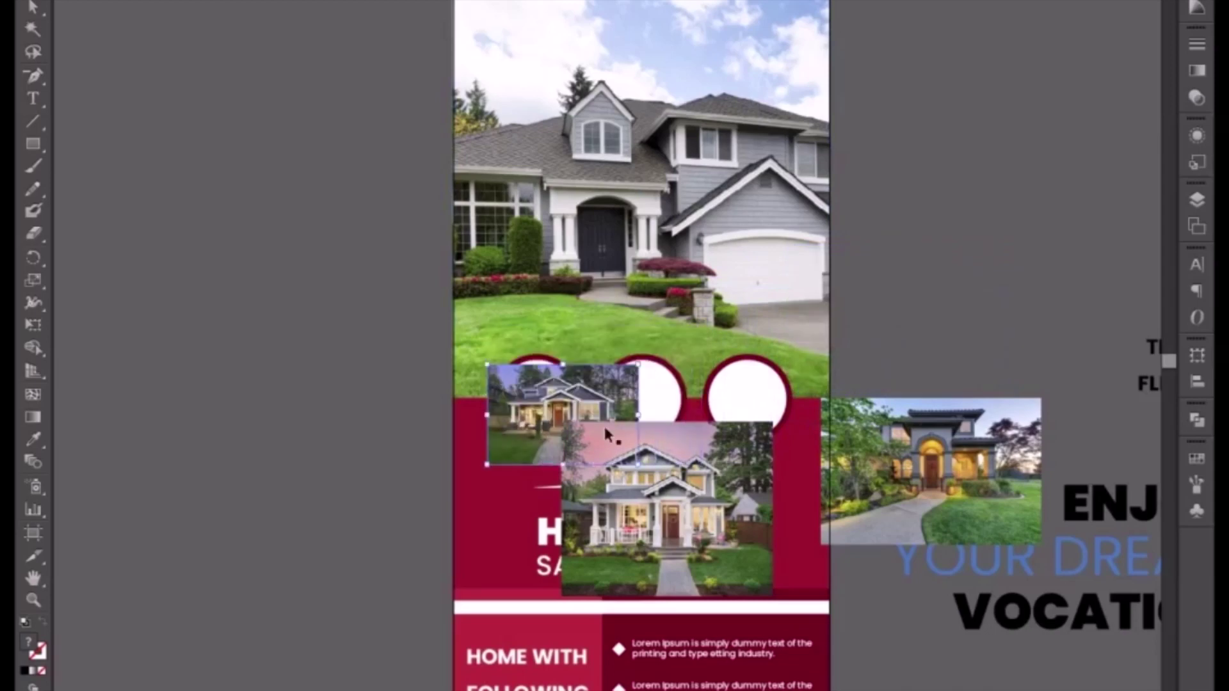
{"action": "left_click_drag", "start_coordinate": [539, 446], "coordinate": [698, 334]}
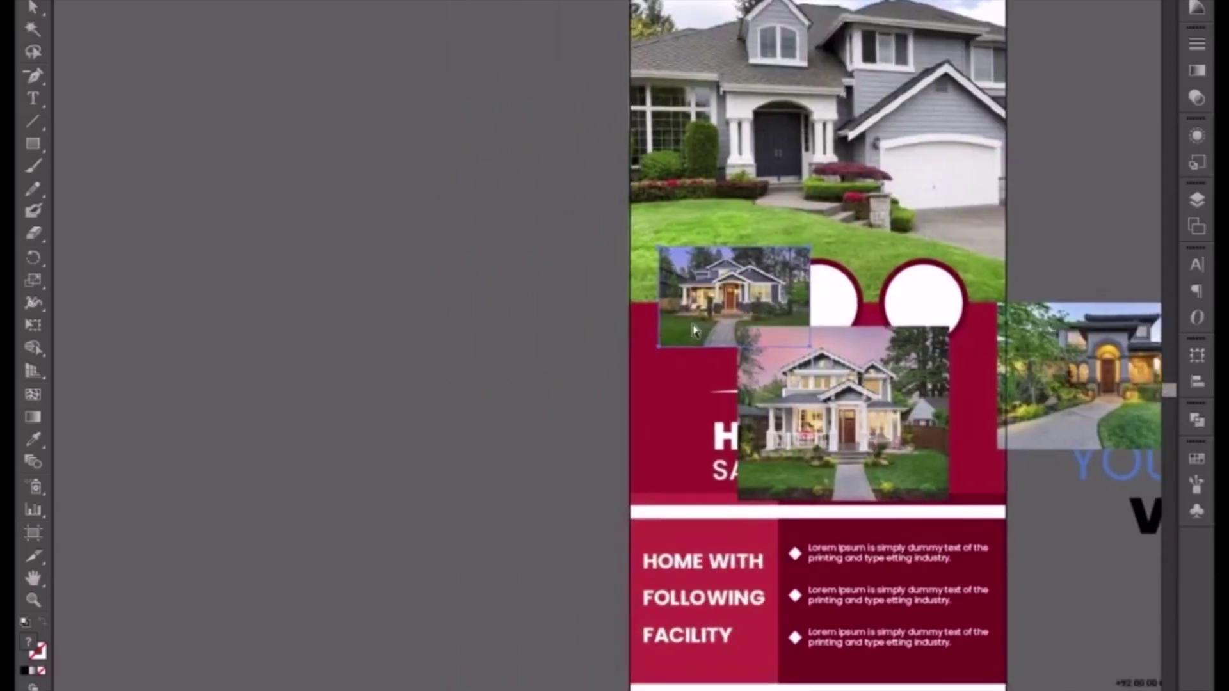
{"action": "key", "text": "ctrl+equal"}
{"action": "key", "text": "ctrl+equal"}
{"action": "left_click_drag", "start_coordinate": [1006, 369], "coordinate": [764, 478]}
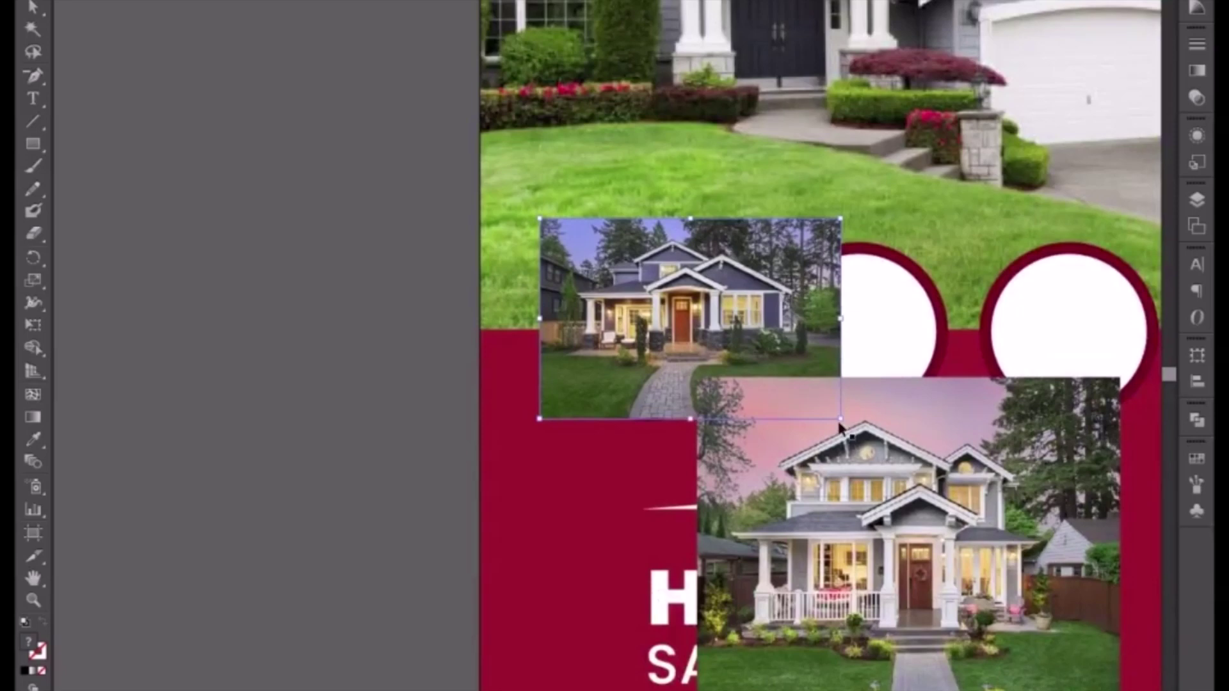
{"action": "left_click_drag", "start_coordinate": [842, 420], "coordinate": [786, 384]}
{"action": "left_click_drag", "start_coordinate": [712, 332], "coordinate": [695, 366]}
Paste the blue house photo behind the first white circle and clip it to the circle with a clipping mask
{"action": "key", "text": "ctrl+x"}
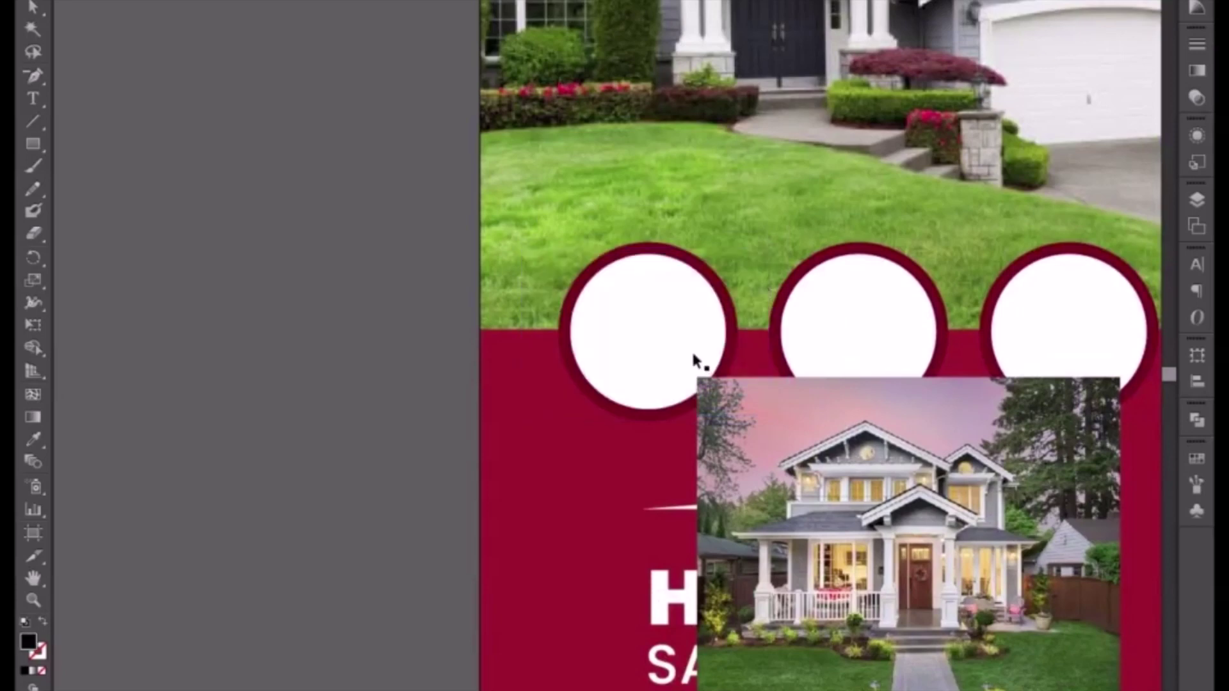
{"action": "left_click", "coordinate": [667, 330]}
{"action": "key", "text": "ctrl+b"}
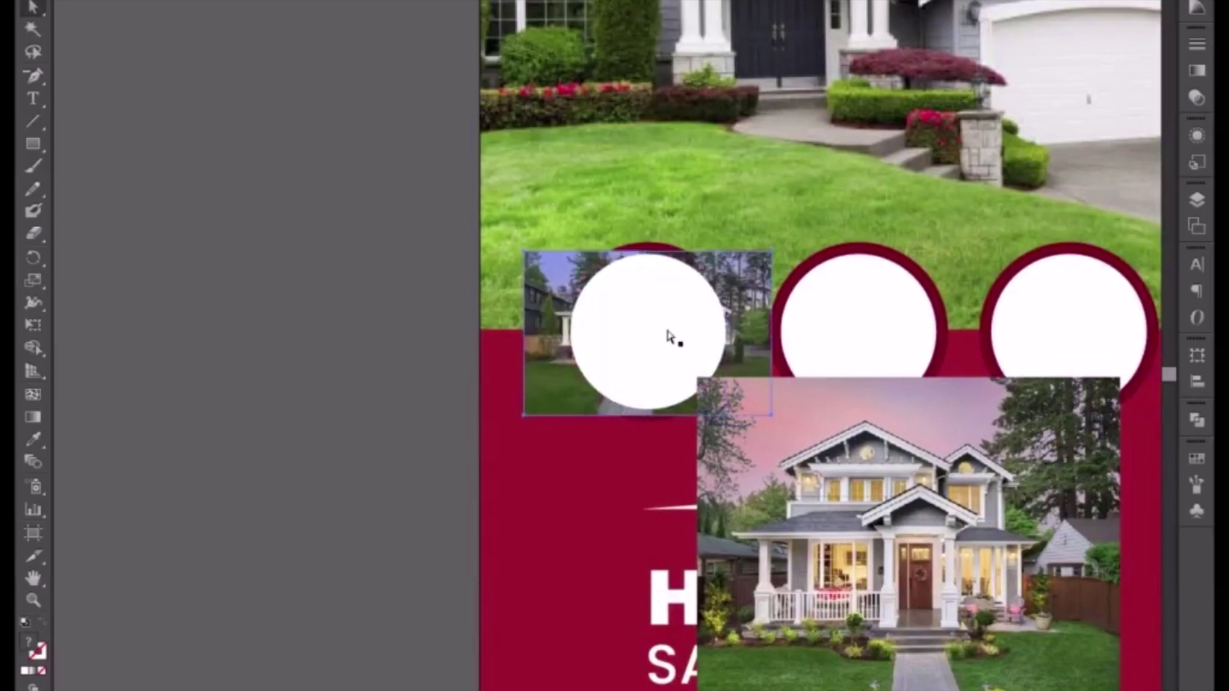
{"action": "right_click", "coordinate": [667, 332]}
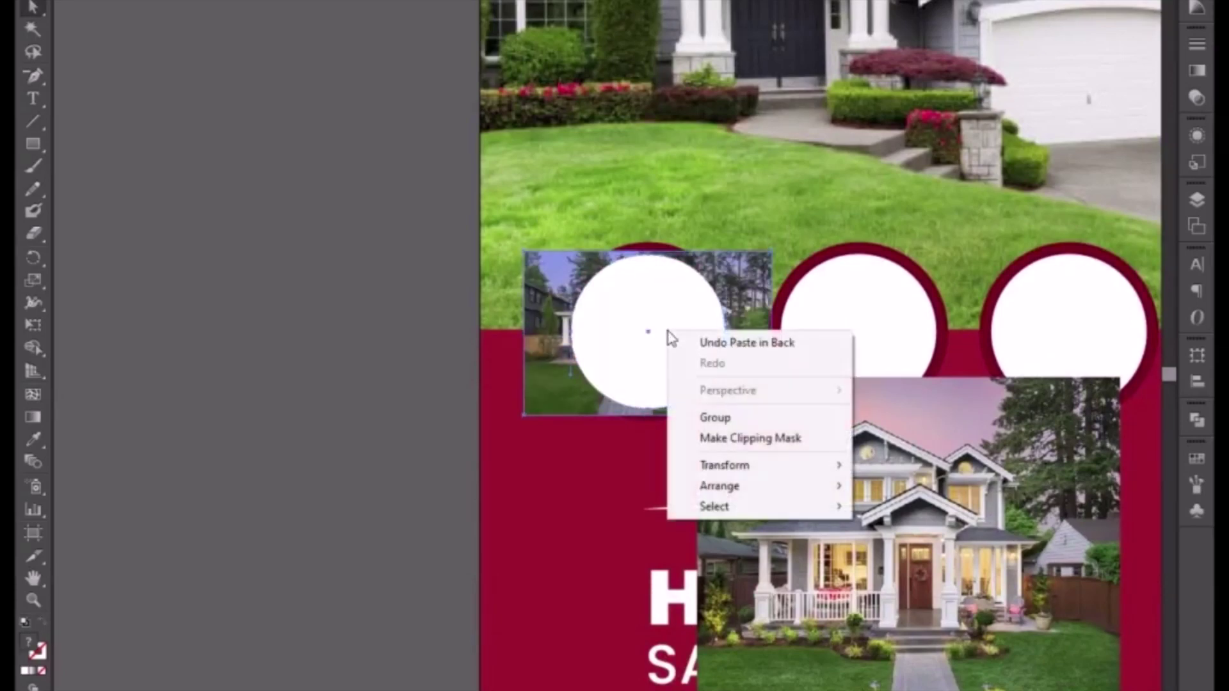
{"action": "left_click", "coordinate": [754, 439]}
Move the pink-sky house photo over the middle circle and scale it down to just cover the circle
{"action": "left_click_drag", "start_coordinate": [882, 584], "coordinate": [878, 440]}
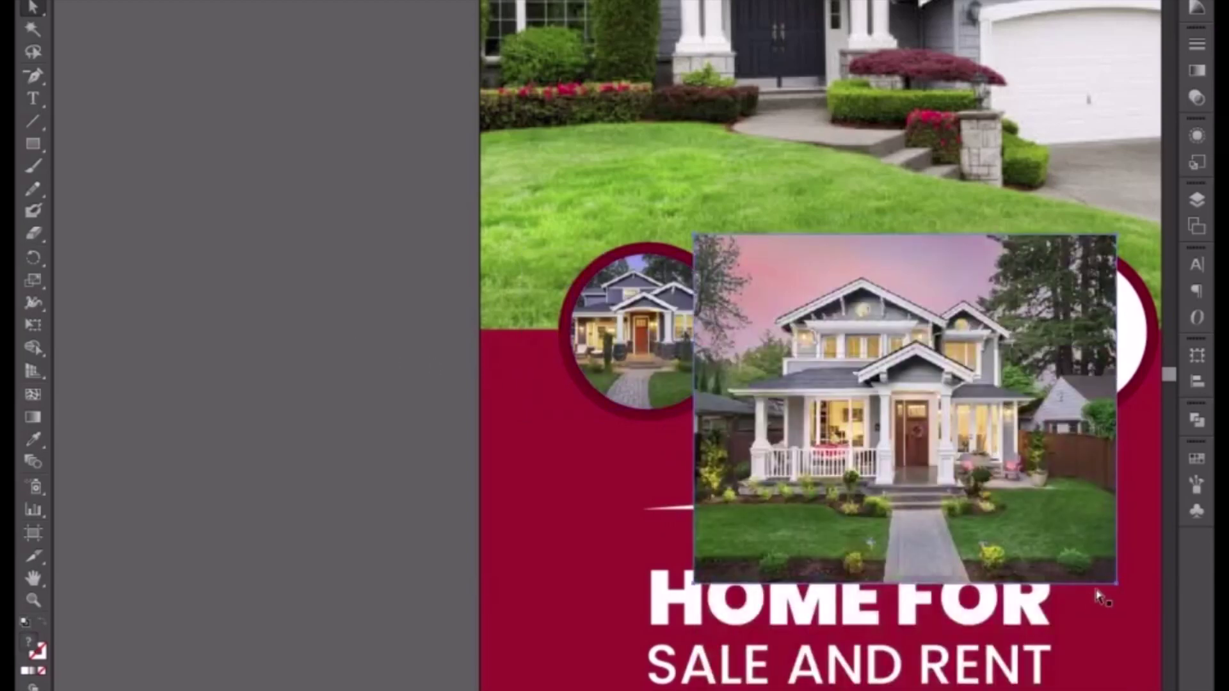
{"action": "left_click", "coordinate": [34, 0]}
{"action": "left_click_drag", "start_coordinate": [1118, 582], "coordinate": [944, 441]}
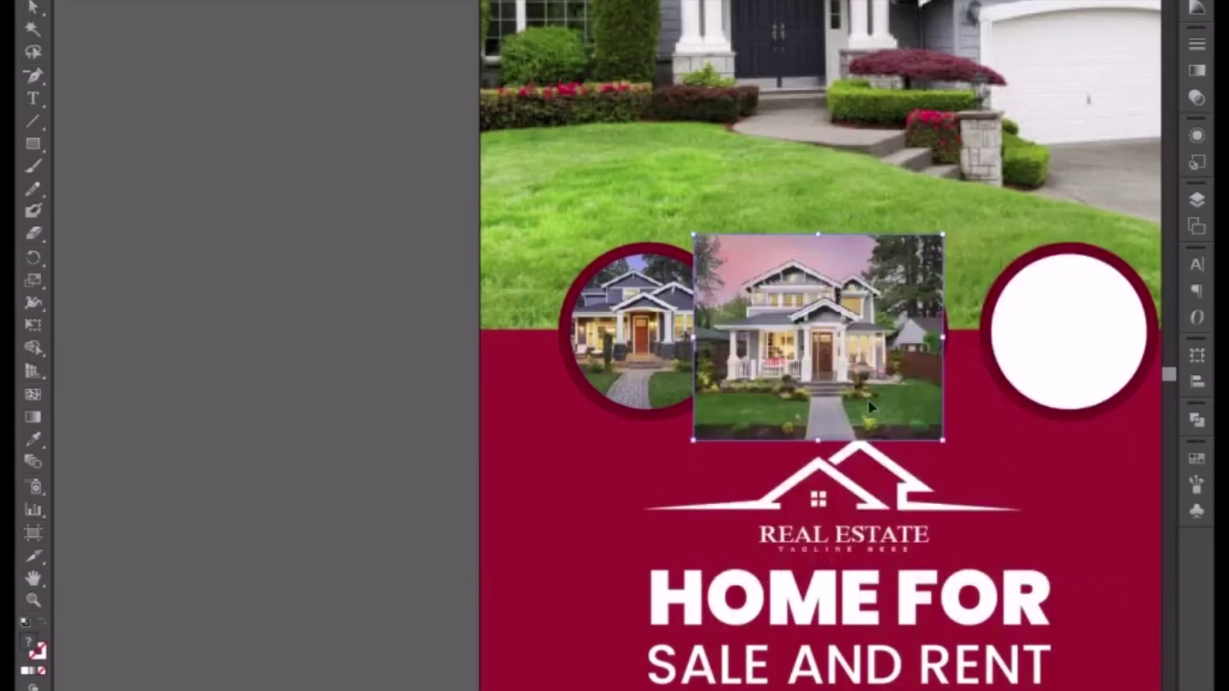
{"action": "left_click_drag", "start_coordinate": [694, 235], "coordinate": [740, 273]}
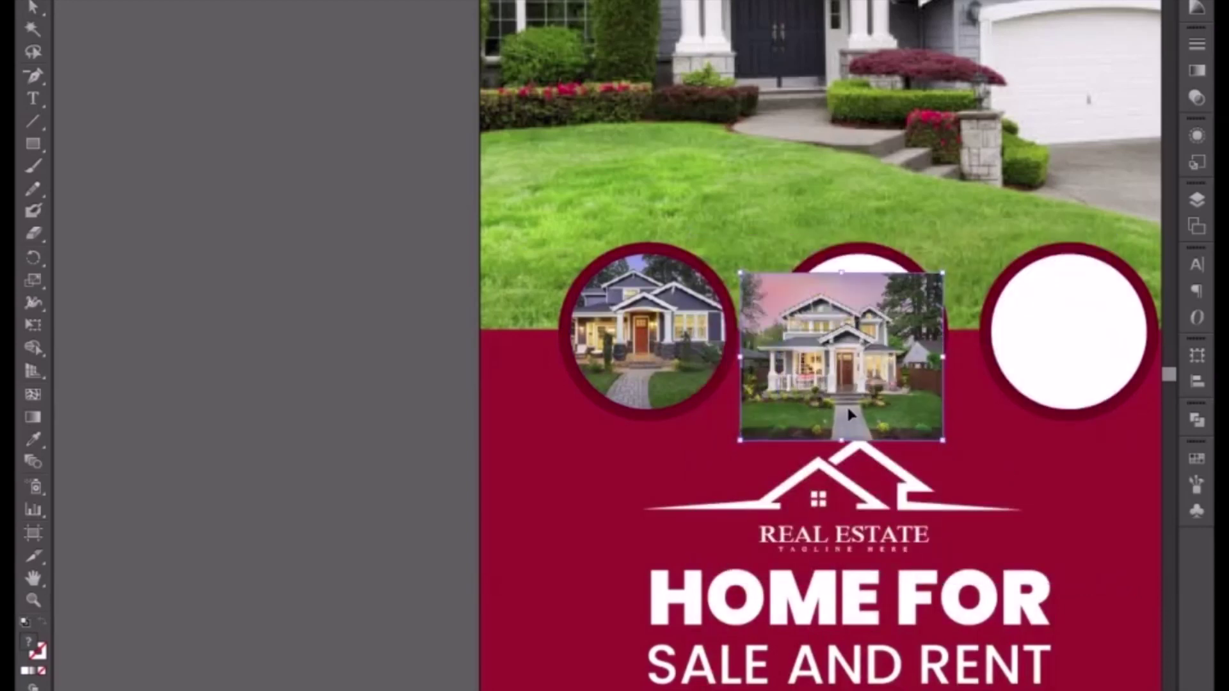
{"action": "left_click_drag", "start_coordinate": [846, 412], "coordinate": [877, 363]}
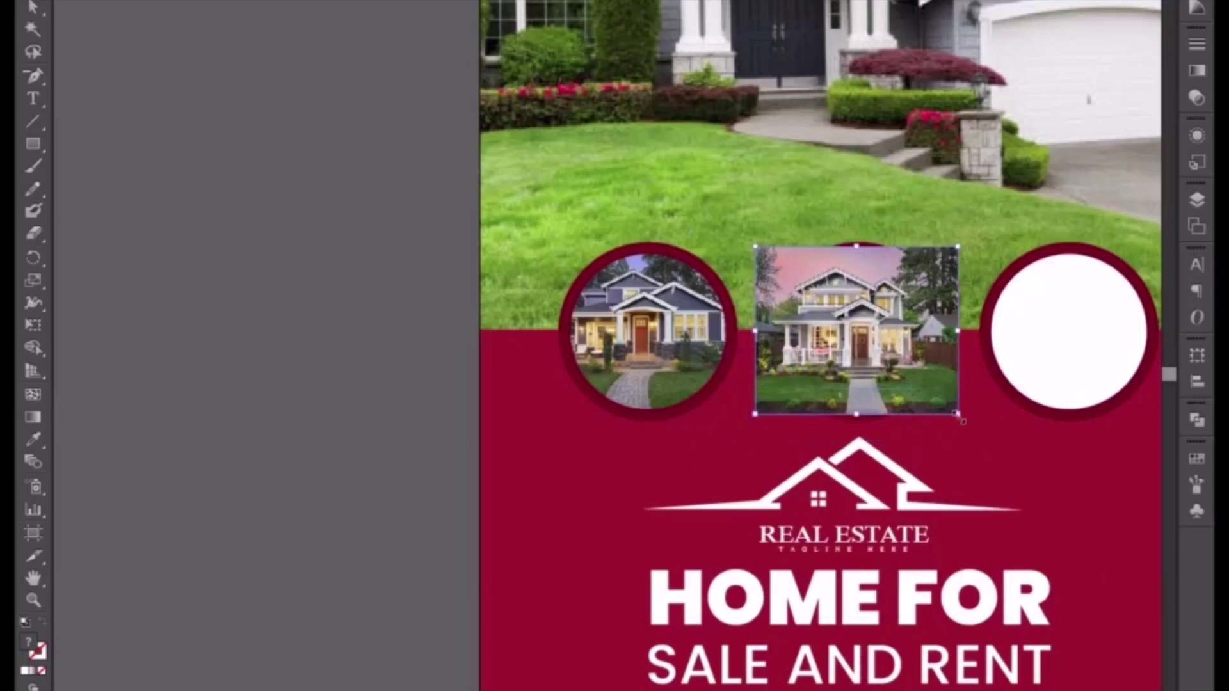
{"action": "left_click_drag", "start_coordinate": [957, 410], "coordinate": [955, 410]}
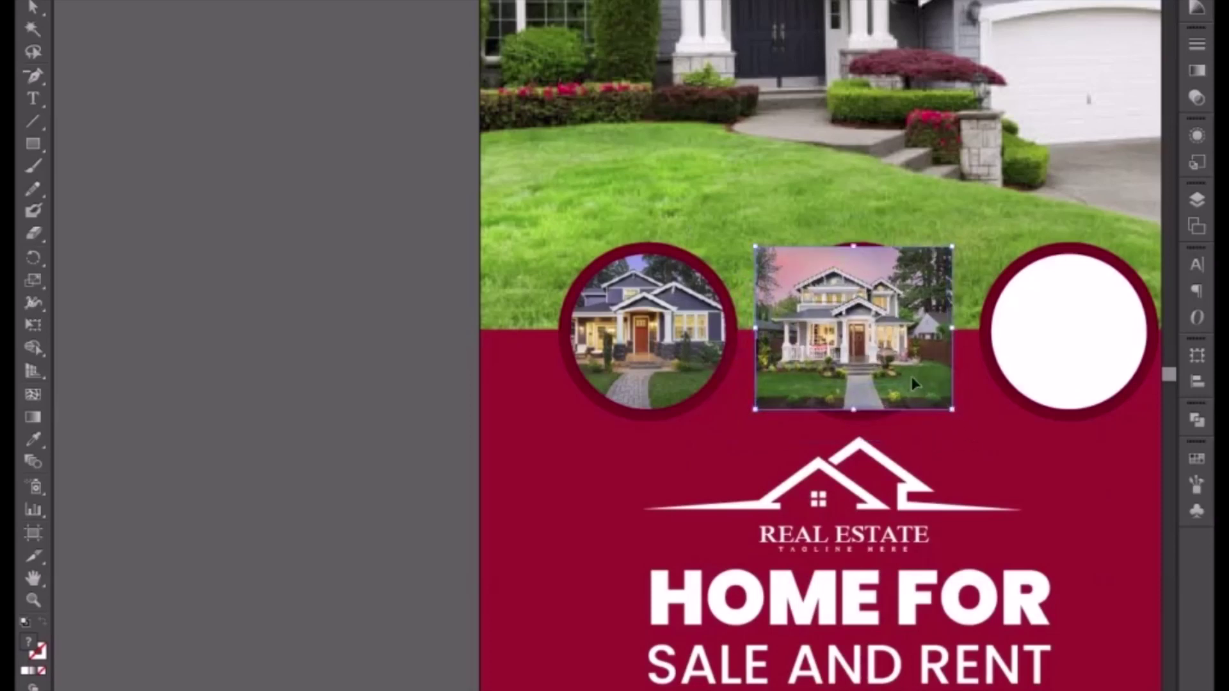
Cut the pink-sky house photo, paste it behind the middle white circle and clip it to the circle with a clipping mask
{"action": "key", "text": "Delete"}
{"action": "left_click", "coordinate": [895, 356]}
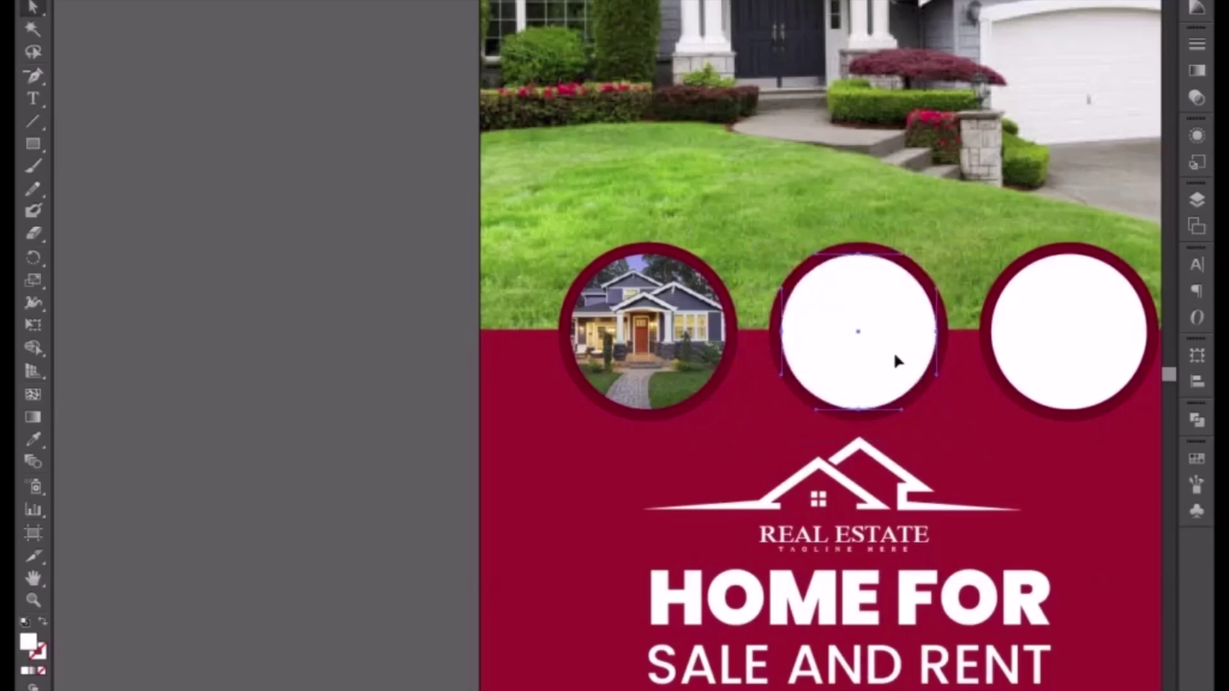
{"action": "key", "text": "ctrl+b"}
{"action": "right_click", "coordinate": [897, 358]}
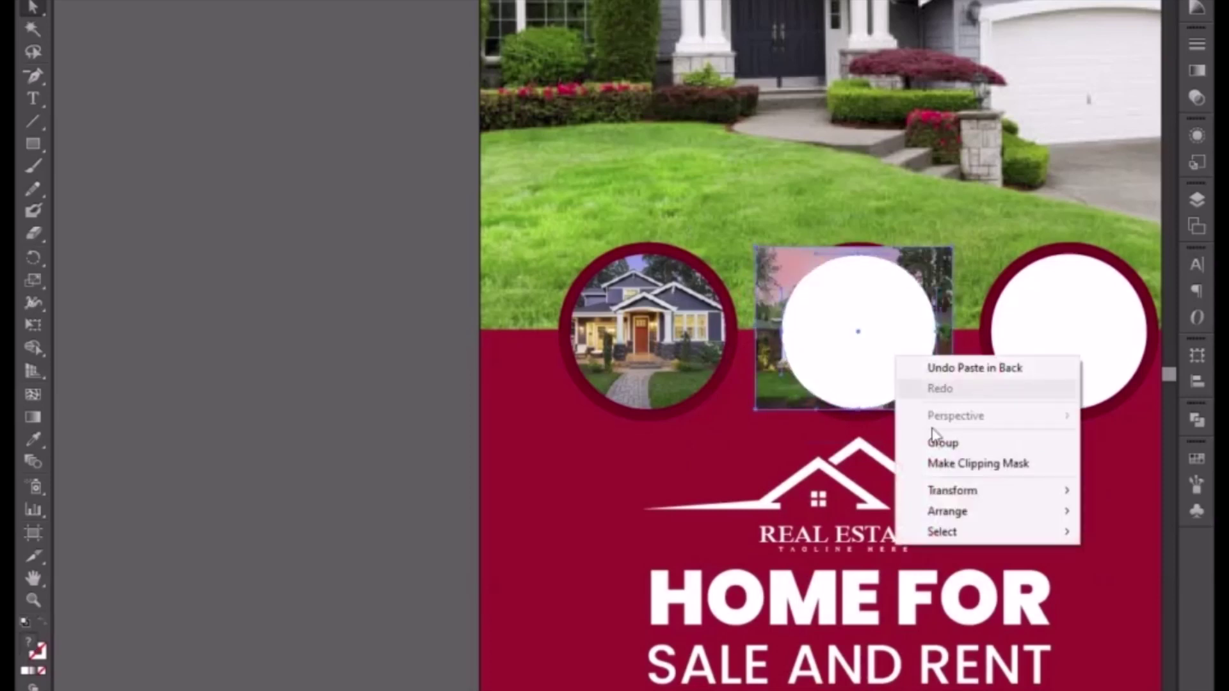
{"action": "left_click", "coordinate": [954, 464]}
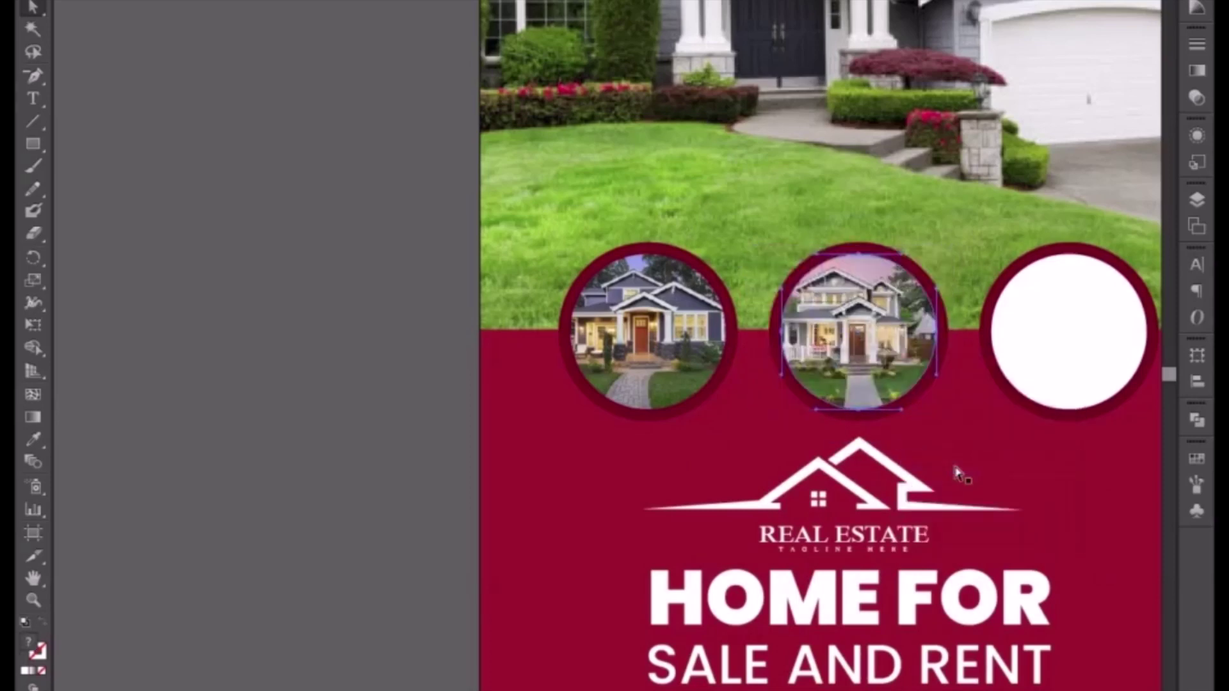
{"action": "left_click", "coordinate": [344, 327]}
{"action": "left_click", "coordinate": [854, 365]}
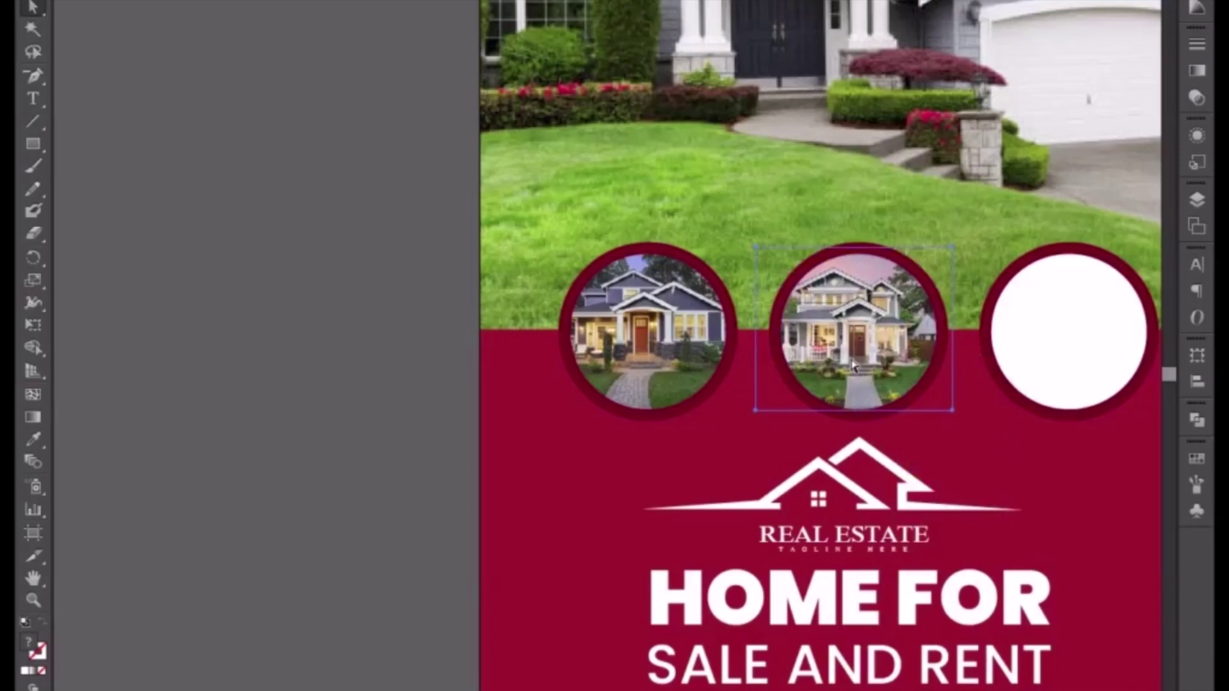
{"action": "left_click", "coordinate": [286, 348]}
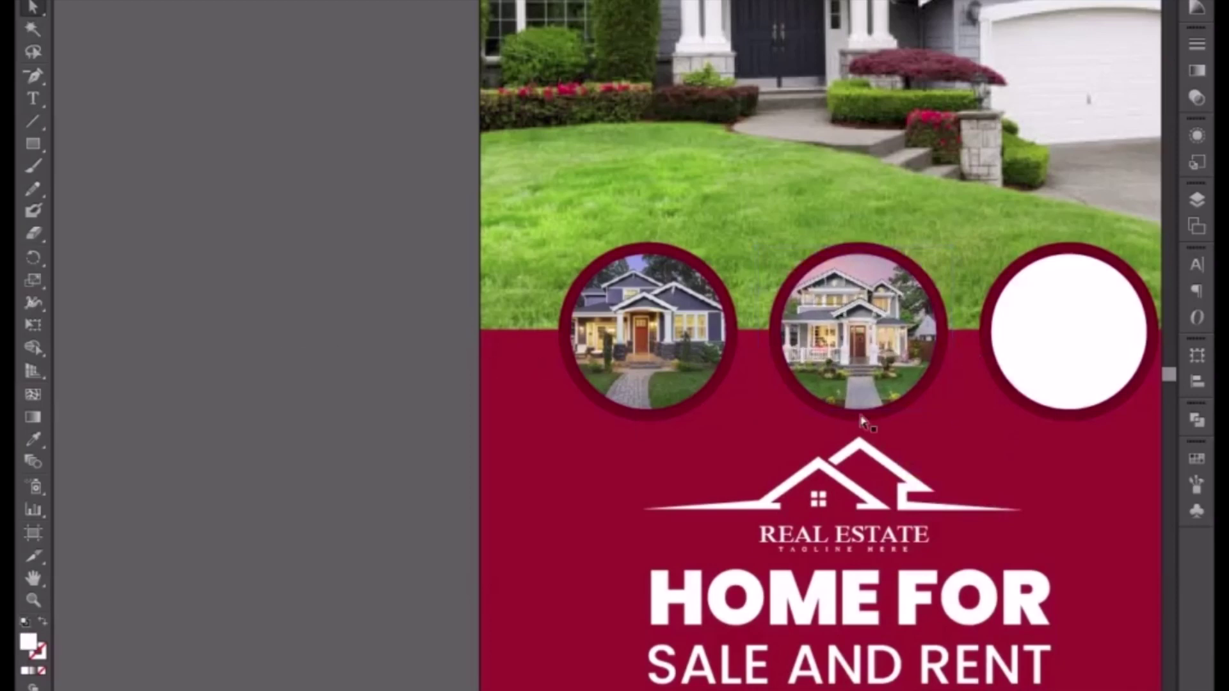
Move the arched-entrance house photo over the third circle and scale it down to just cover the circle
{"action": "left_click_drag", "start_coordinate": [952, 393], "coordinate": [638, 377]}
{"action": "left_click_drag", "start_coordinate": [1092, 512], "coordinate": [817, 409]}
{"action": "key", "text": "v"}
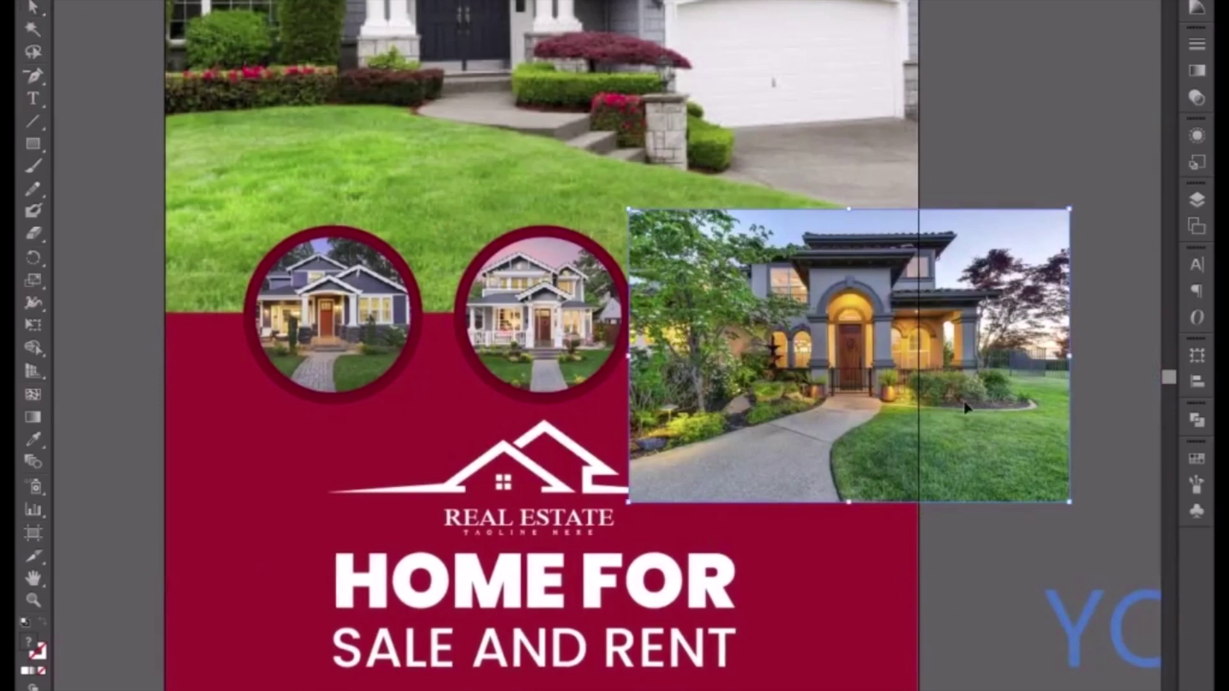
{"action": "left_click_drag", "start_coordinate": [1073, 508], "coordinate": [909, 396]}
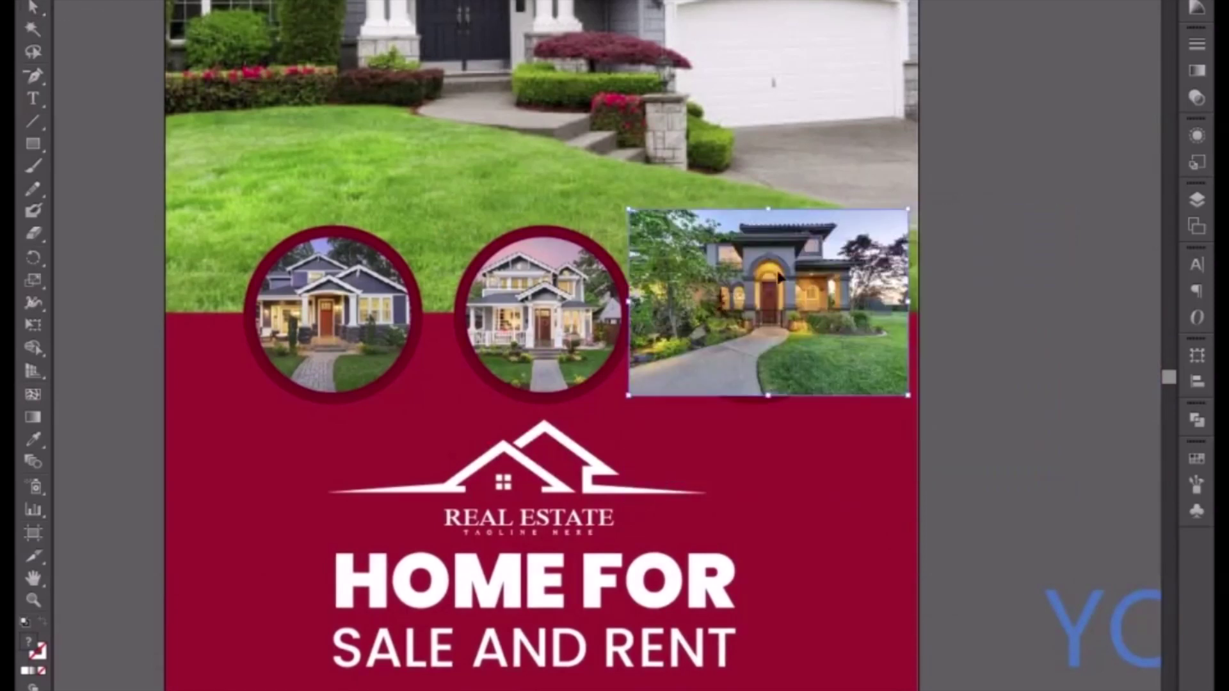
{"action": "left_click_drag", "start_coordinate": [908, 209], "coordinate": [883, 227]}
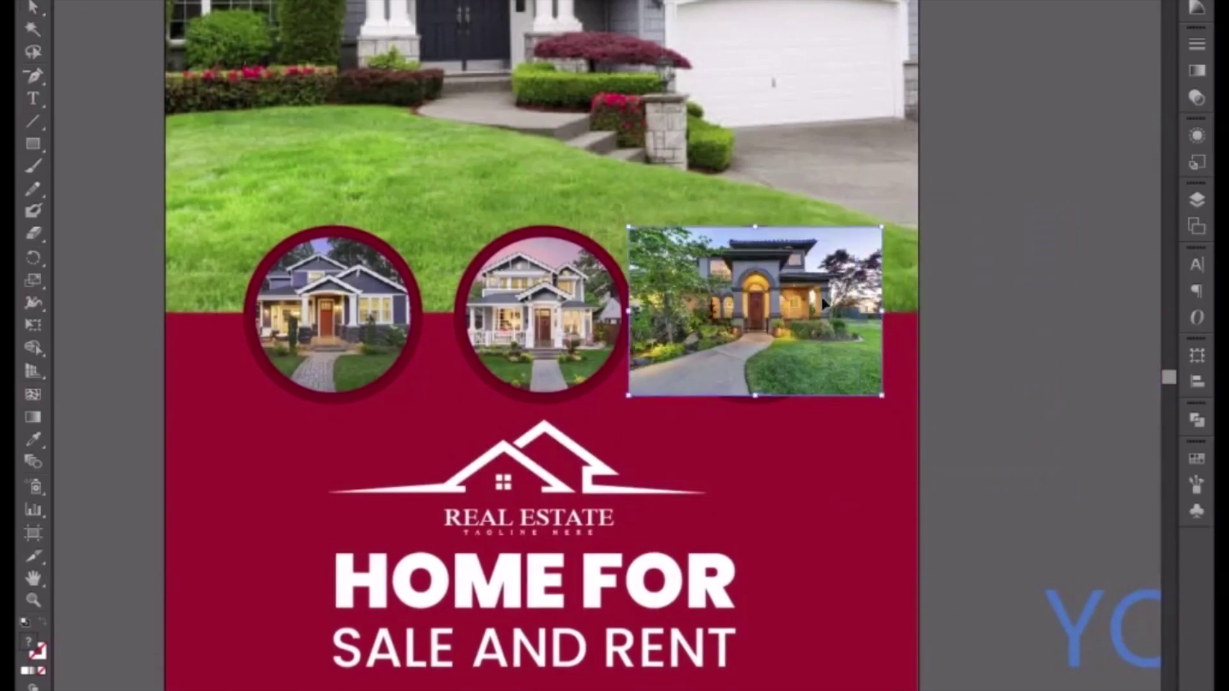
{"action": "left_click_drag", "start_coordinate": [819, 312], "coordinate": [819, 315]}
{"action": "left_click", "coordinate": [950, 323]}
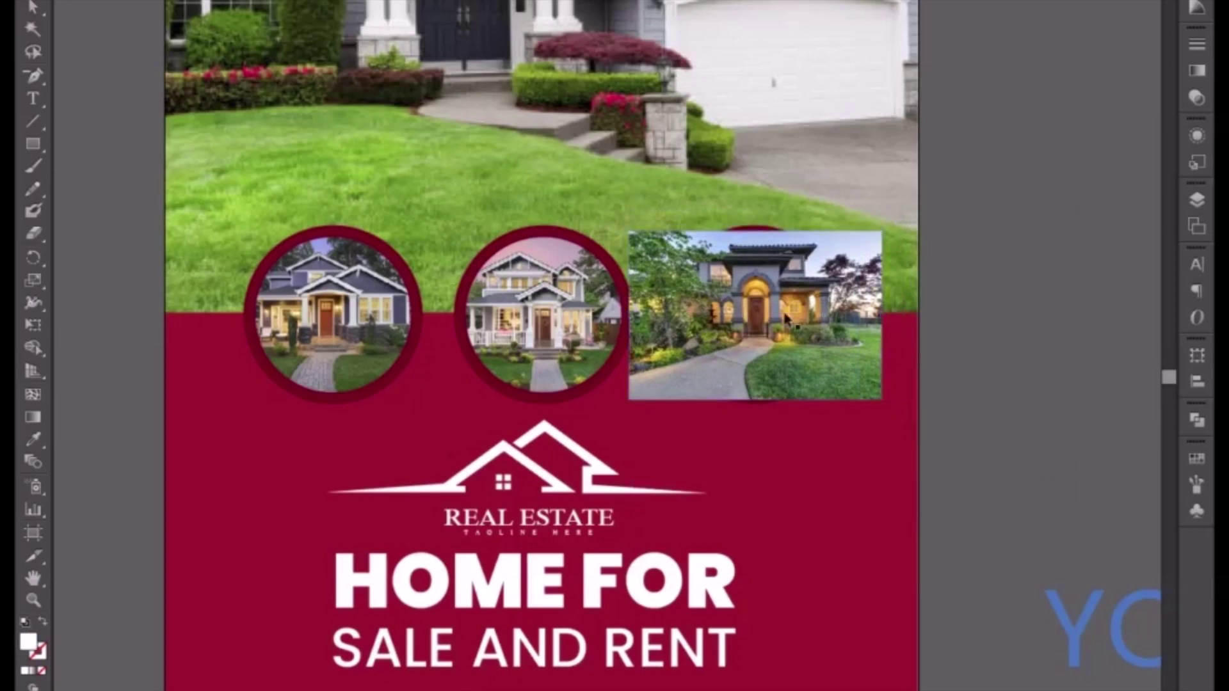
Cut the arched-entrance house photo, paste it behind the third white circle and clip it to the circle with a clipping mask
{"action": "left_click", "coordinate": [776, 313]}
{"action": "key", "text": "ctrl+x"}
{"action": "left_click", "coordinate": [776, 312]}
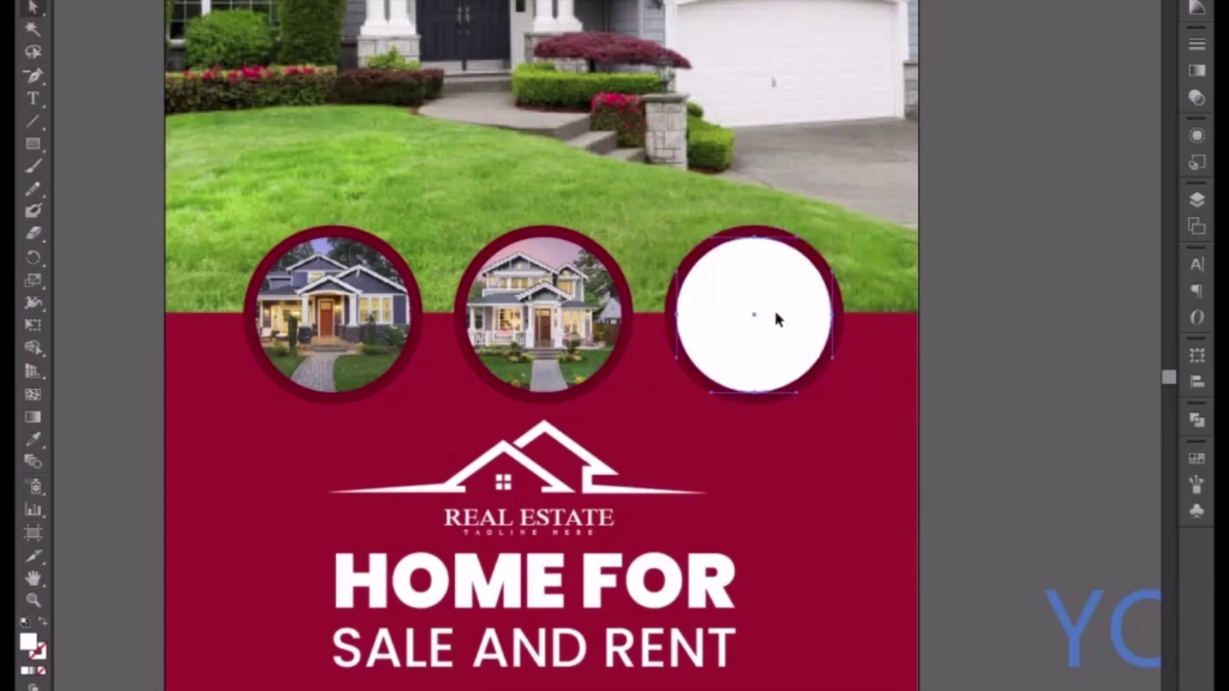
{"action": "key", "text": "ctrl+b"}
{"action": "left_click", "coordinate": [775, 313], "text": "shift"}
{"action": "right_click", "coordinate": [775, 313]}
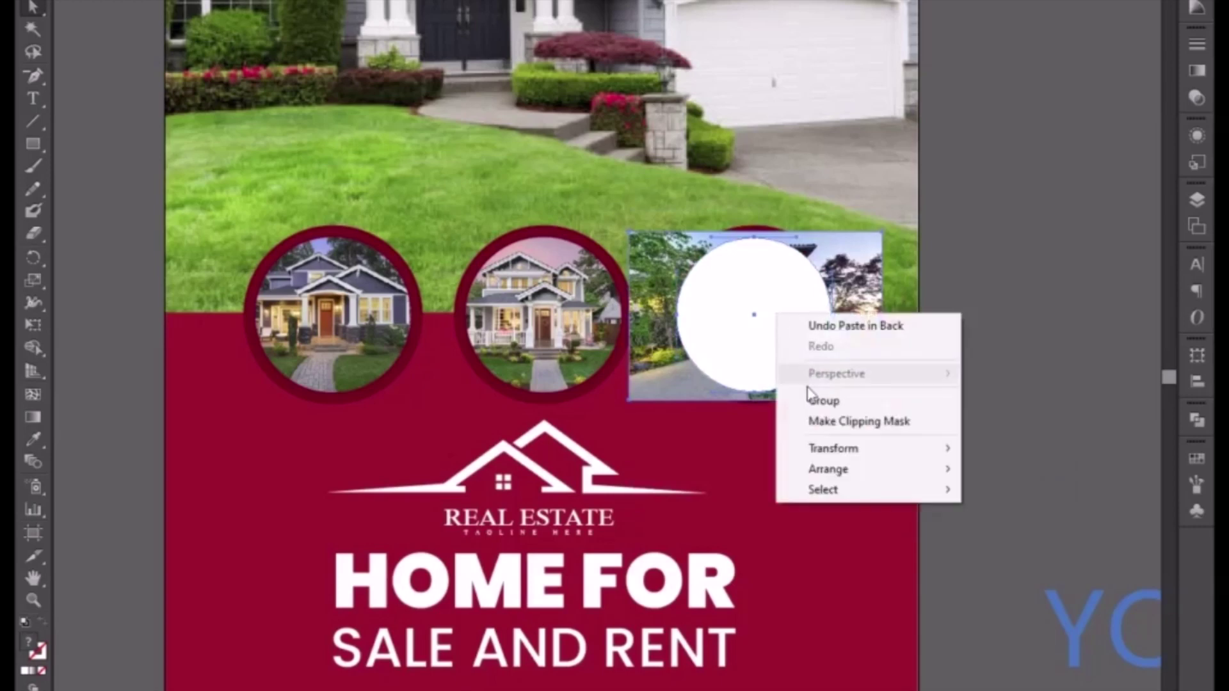
{"action": "left_click", "coordinate": [822, 423]}
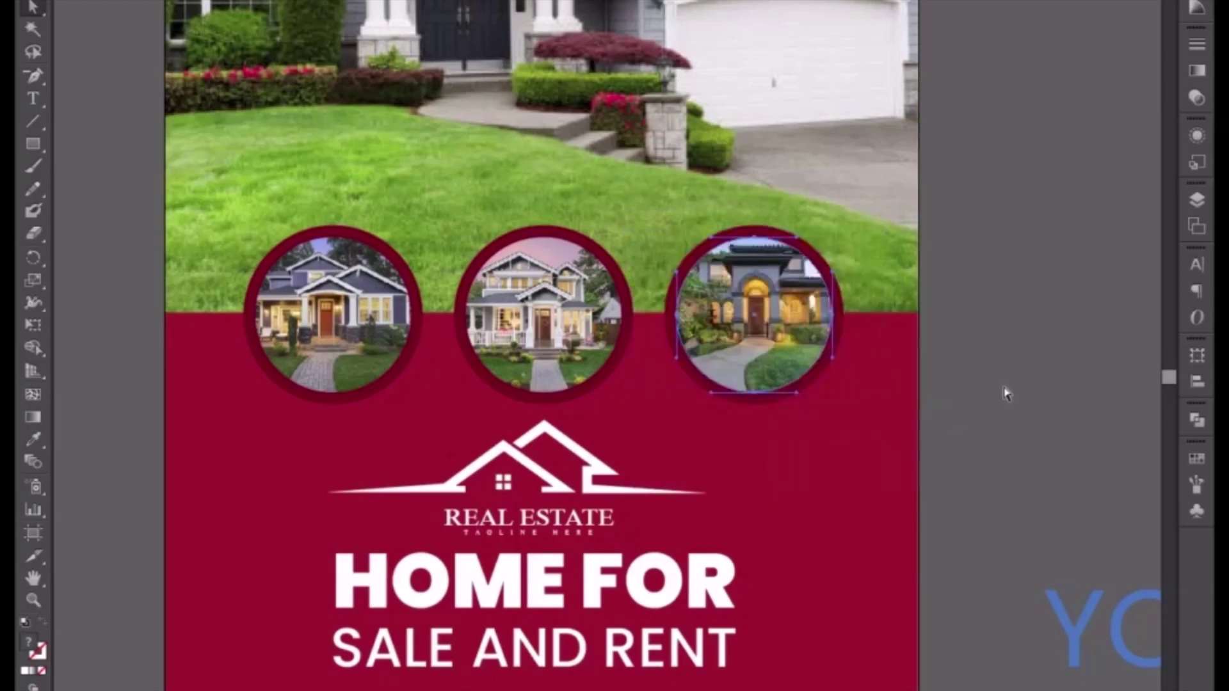
Change the fill of the dark red rings around all three circular house photos to white
{"action": "left_click", "coordinate": [834, 298]}
{"action": "left_click", "coordinate": [622, 278], "text": "shift"}
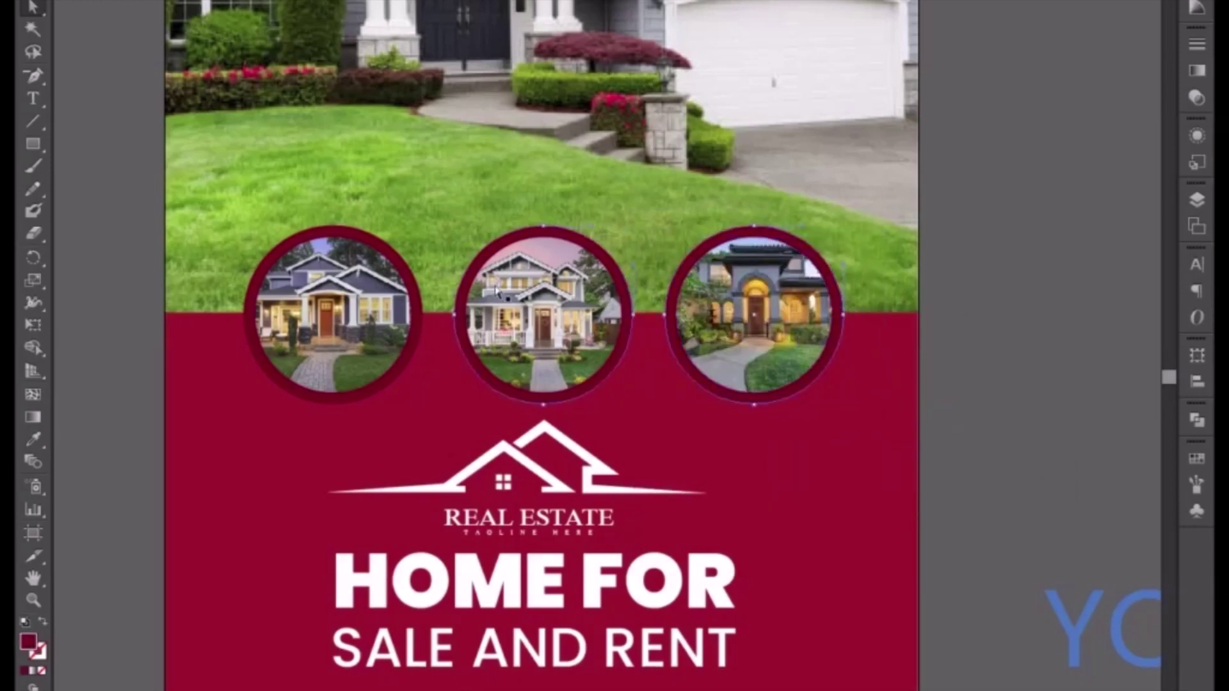
{"action": "left_click", "coordinate": [389, 267], "text": "shift"}
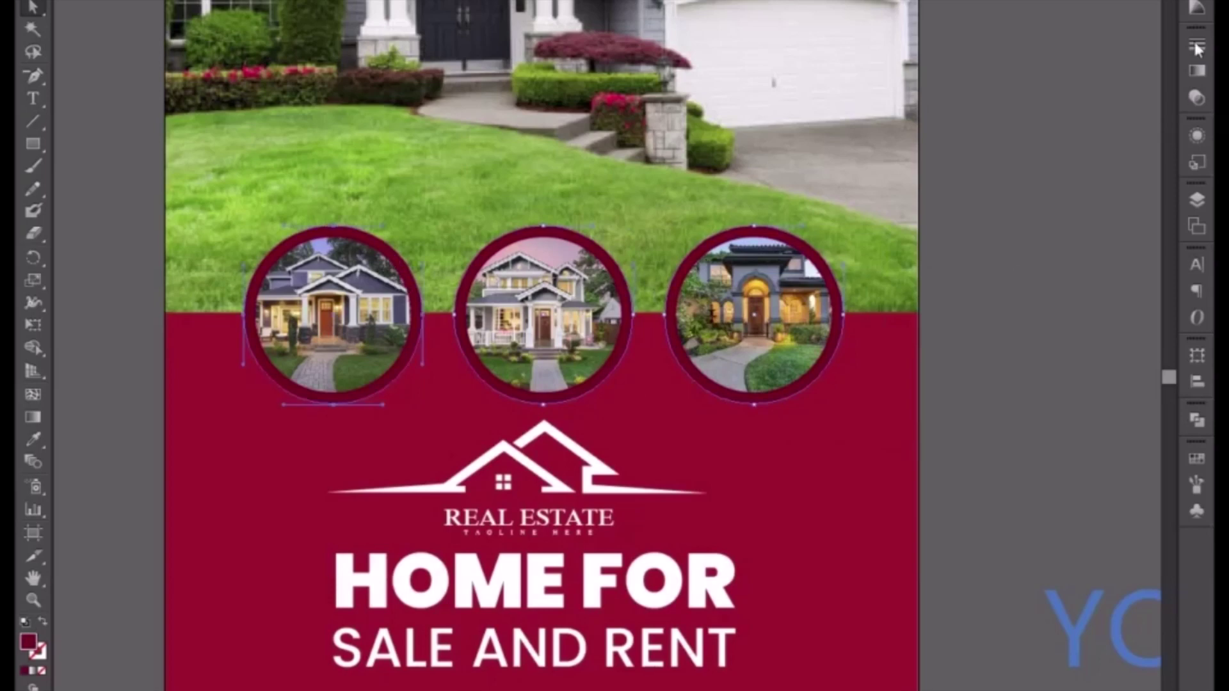
{"action": "left_click", "coordinate": [1196, 1]}
{"action": "left_click", "coordinate": [1003, 5]}
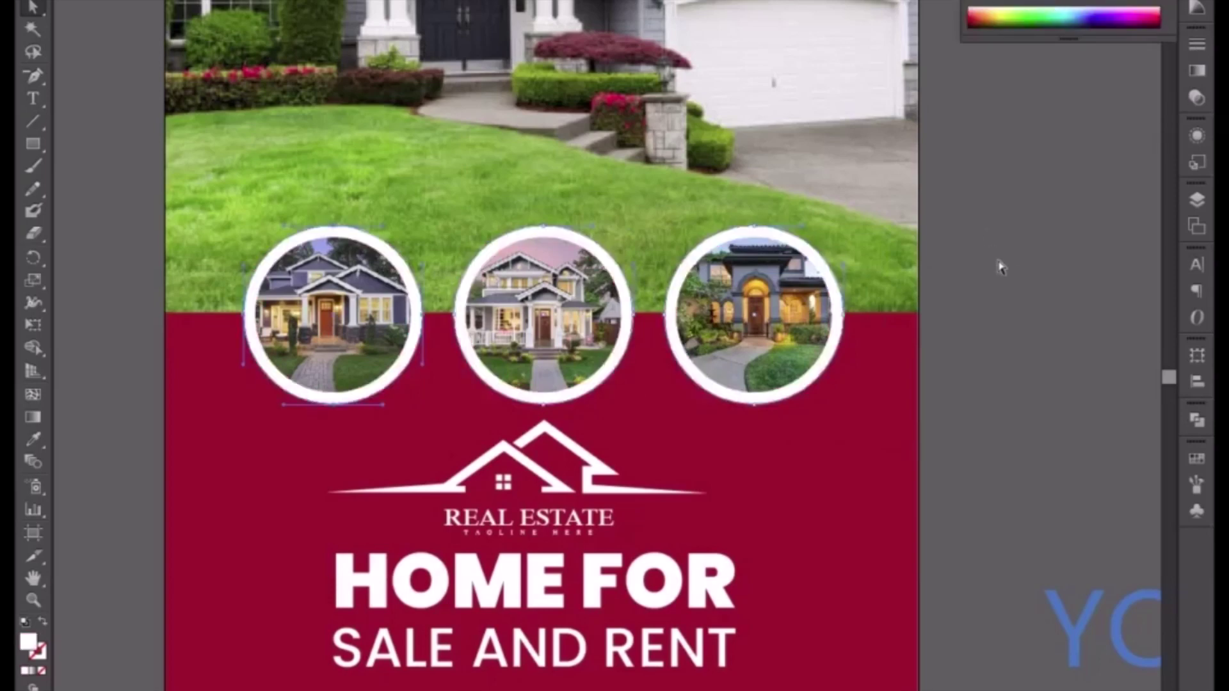
{"action": "left_click", "coordinate": [1003, 269]}
{"action": "key", "text": "ctrl+minus"}
{"action": "key", "text": "ctrl+minus"}
{"action": "key", "text": "ctrl+minus"}
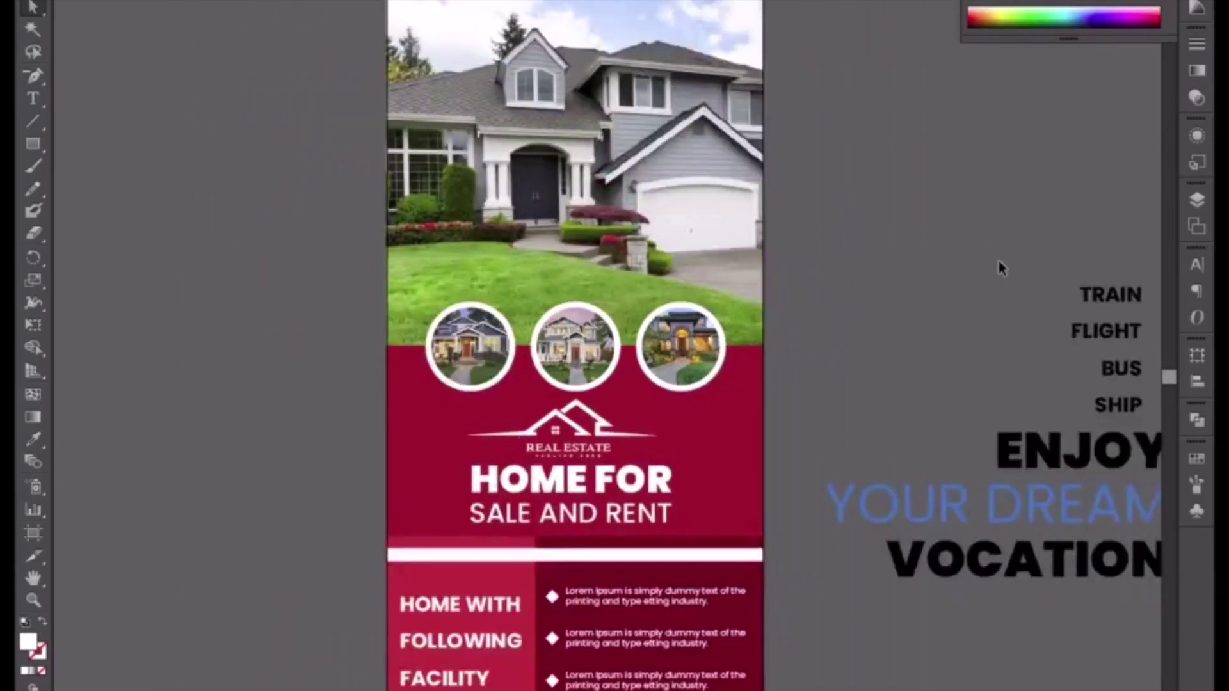
{"action": "left_click_drag", "start_coordinate": [839, 274], "coordinate": [894, 309]}
{"action": "left_click", "coordinate": [1197, 0]}
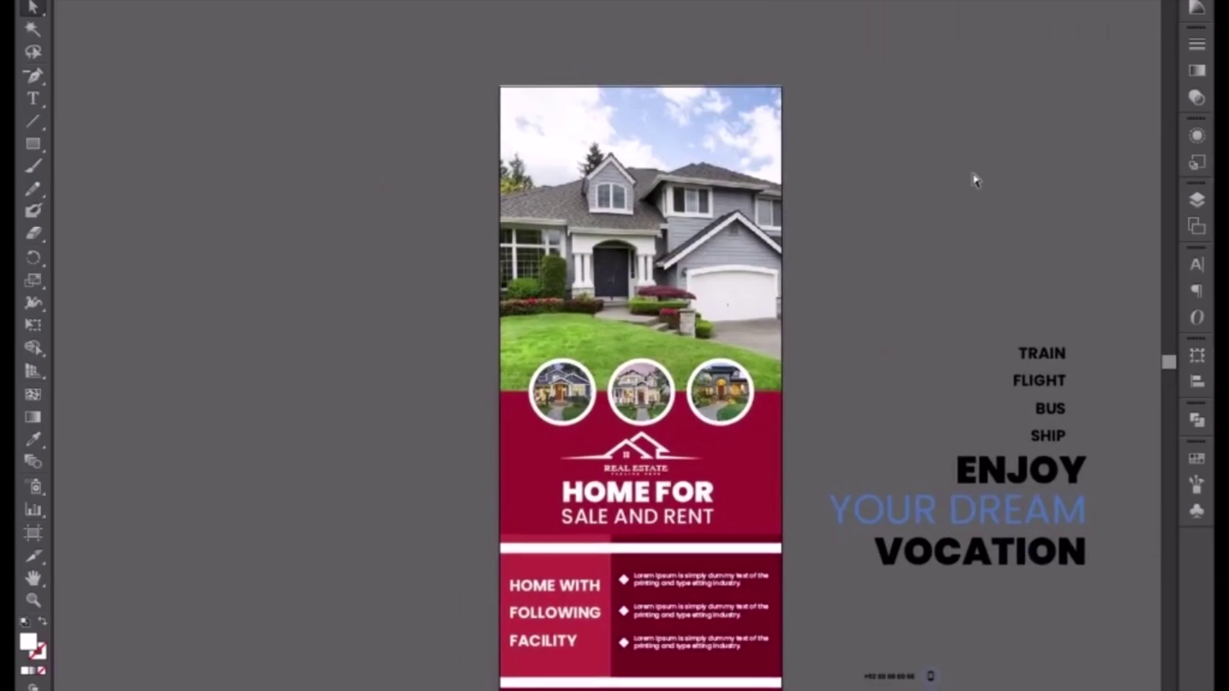